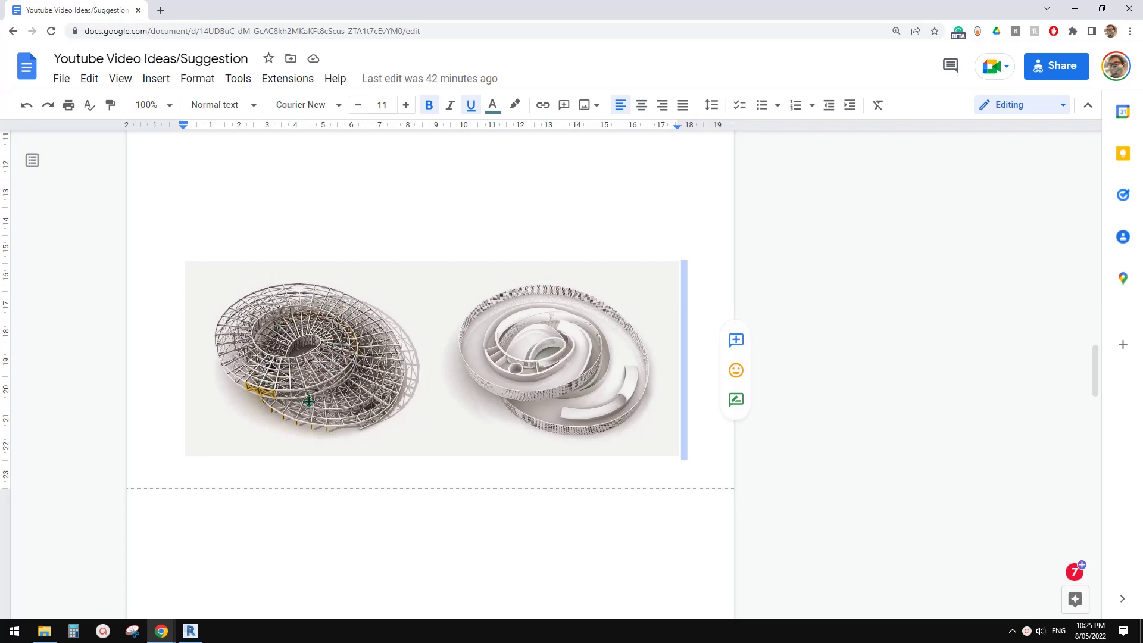
# - Switch to Revit and close the 3D view of the 20220508 mass family
pyautogui.click(191, 631)
pyautogui.keyDown('shift'); pyautogui.moveTo(738, 440); pyautogui.dragTo(849, 497, button='middle'); pyautogui.keyUp('shift')
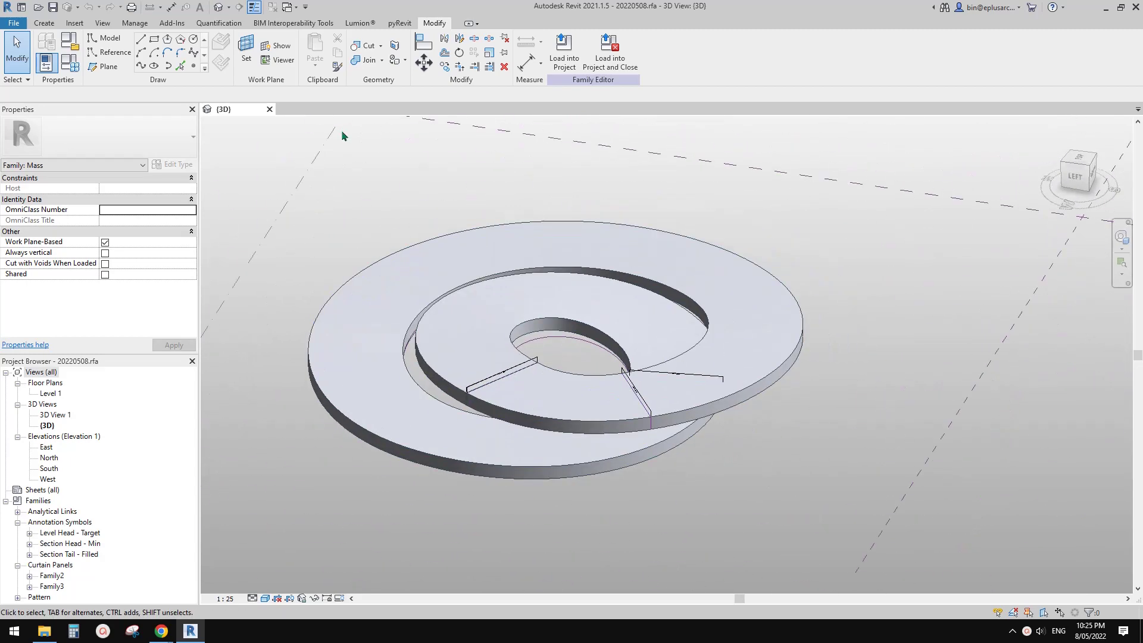
pyautogui.click(269, 108)
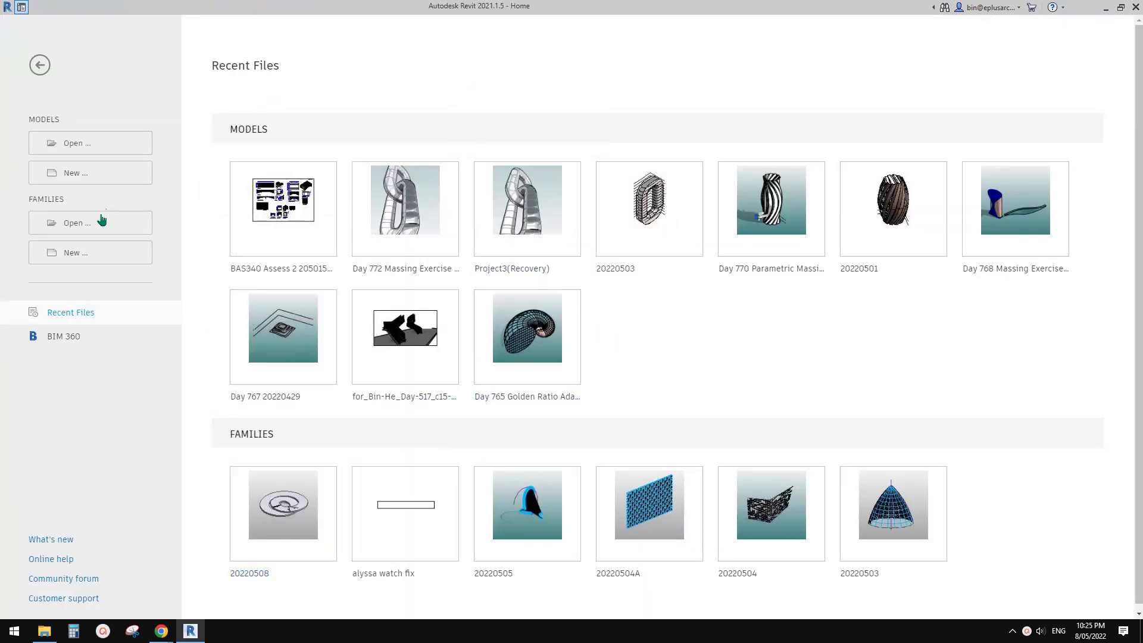
# - Create a new family from the Metric Mass.rft template in the Conceptual Mass folder
pyautogui.click(75, 252)
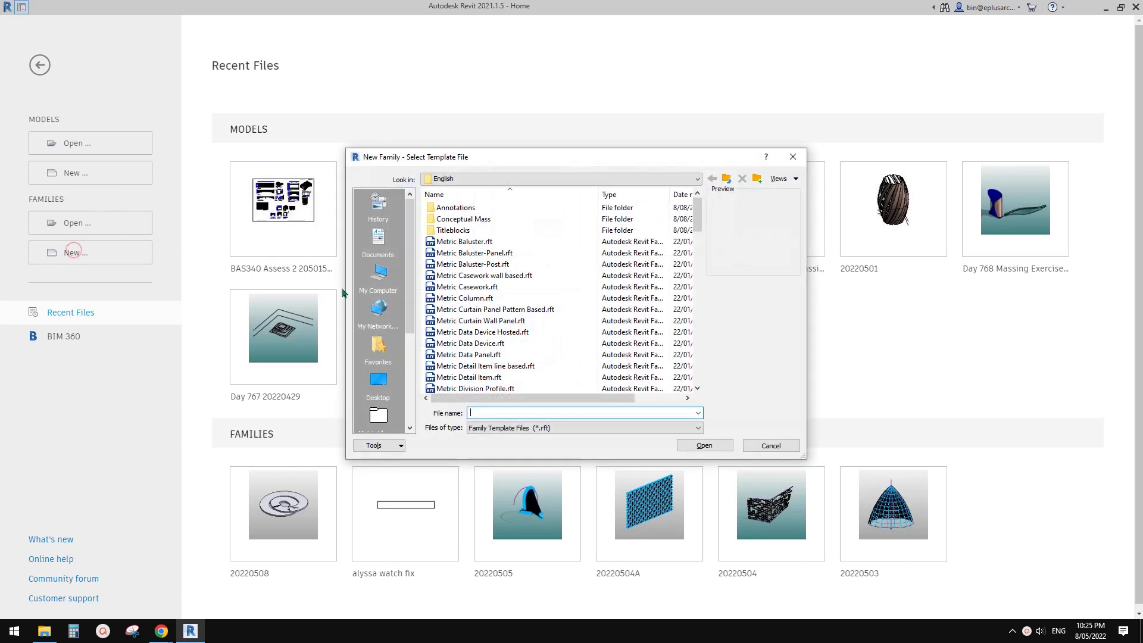
pyautogui.doubleClick(480, 219)
pyautogui.click(475, 208)
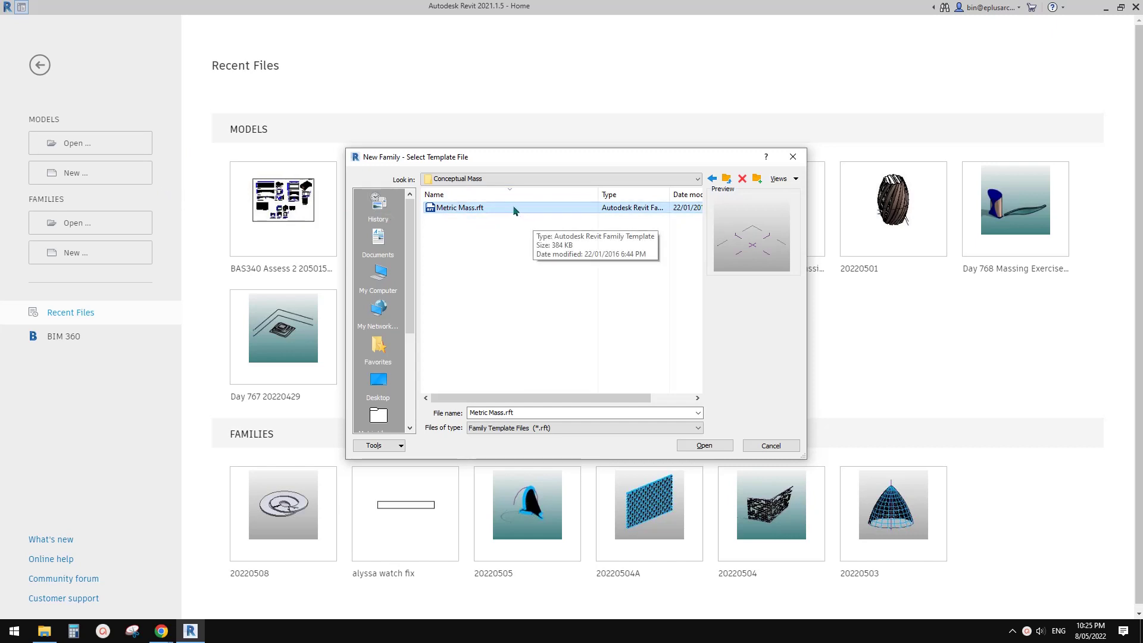
pyautogui.doubleClick(543, 213)
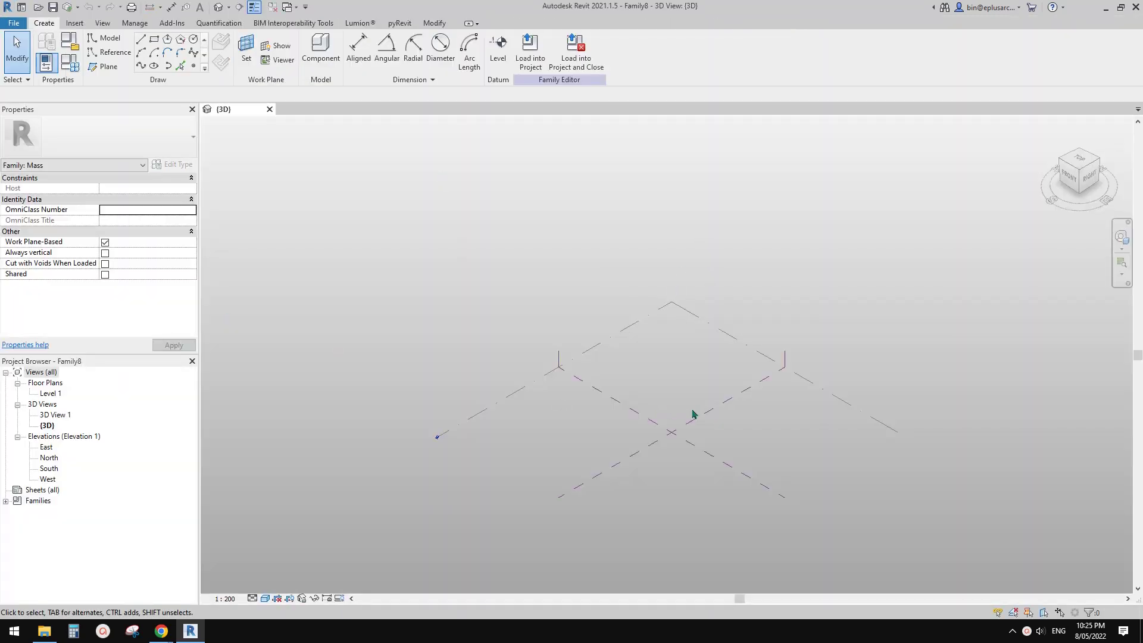
# - Open the Level 1 floor plan of the new mass family
pyautogui.moveTo(712, 426); pyautogui.dragTo(693, 390, button='middle')
pyautogui.doubleClick(46, 394)
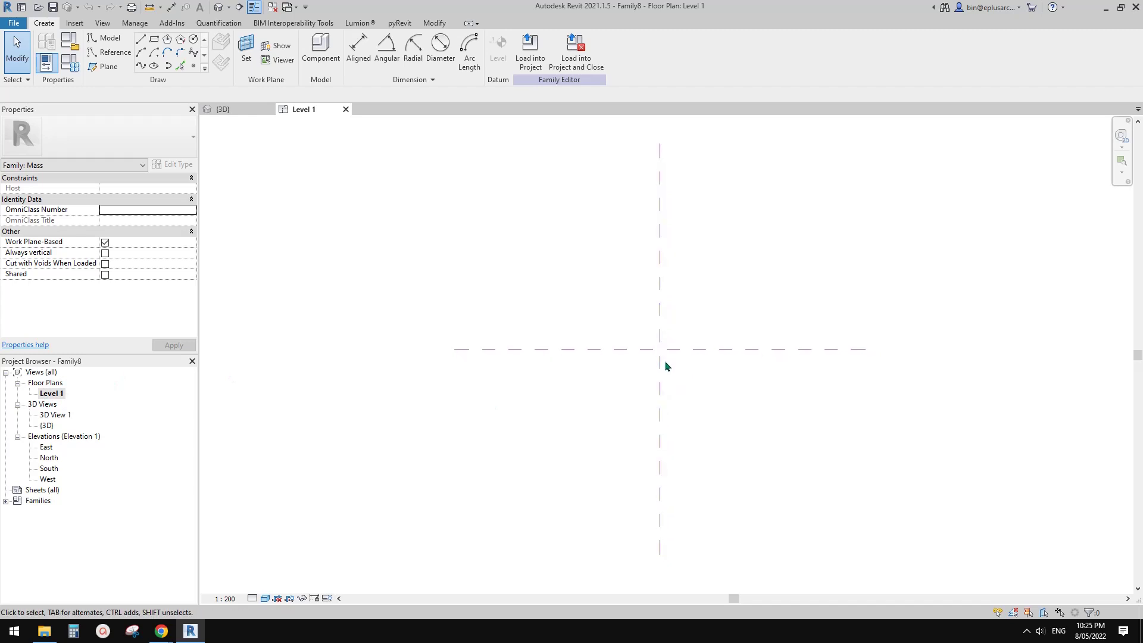
pyautogui.scroll(2, 655, 355)
# - Check the reference picture of the overlapping ring building in the browser document and return to Revit
pyautogui.moveTo(161, 631)
pyautogui.click(205, 594)
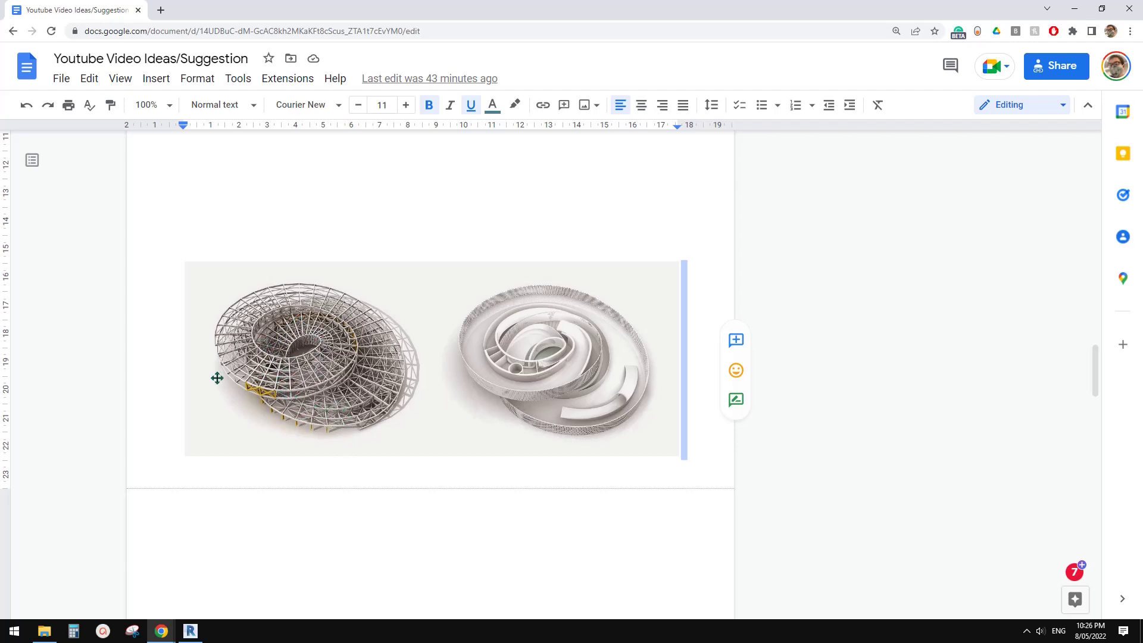
pyautogui.click(190, 632)
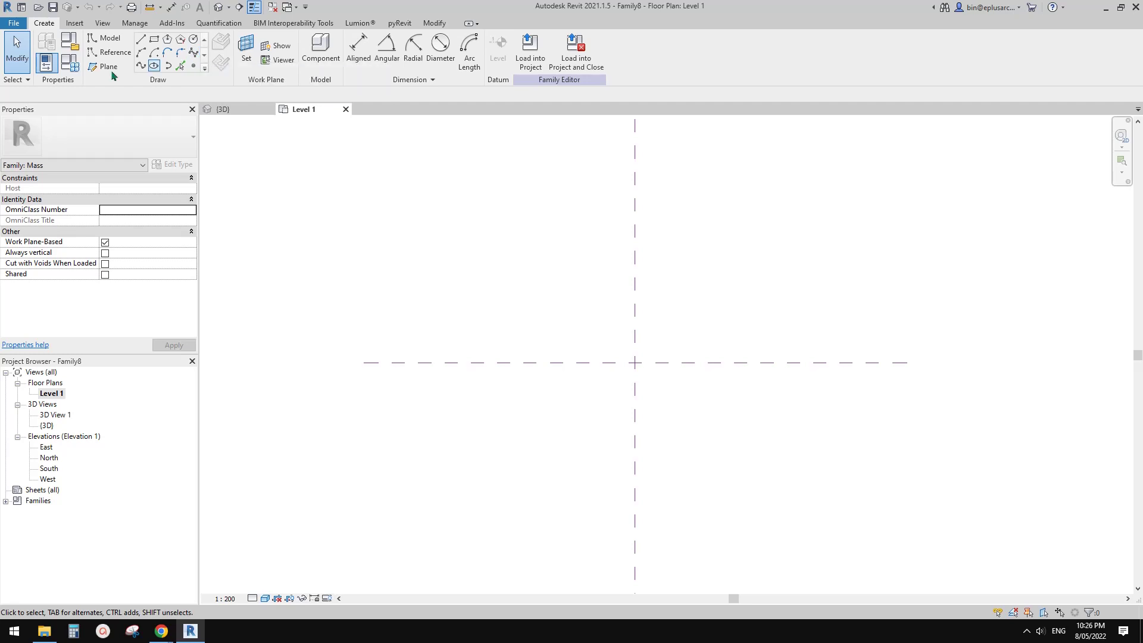
# - Draw a spiral spline reference line of about one and three-quarter turns on Level 1, with its two ends near each other inside the loop
pyautogui.click(110, 52)
pyautogui.click(193, 53)
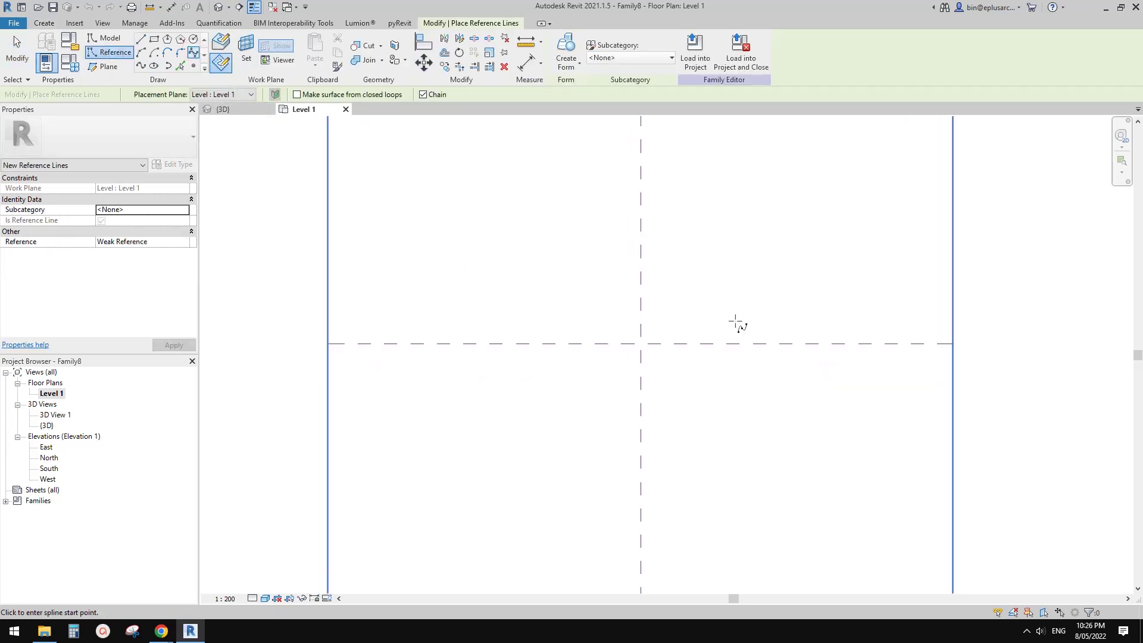
pyautogui.moveTo(625, 319); pyautogui.dragTo(691, 317, button='middle')
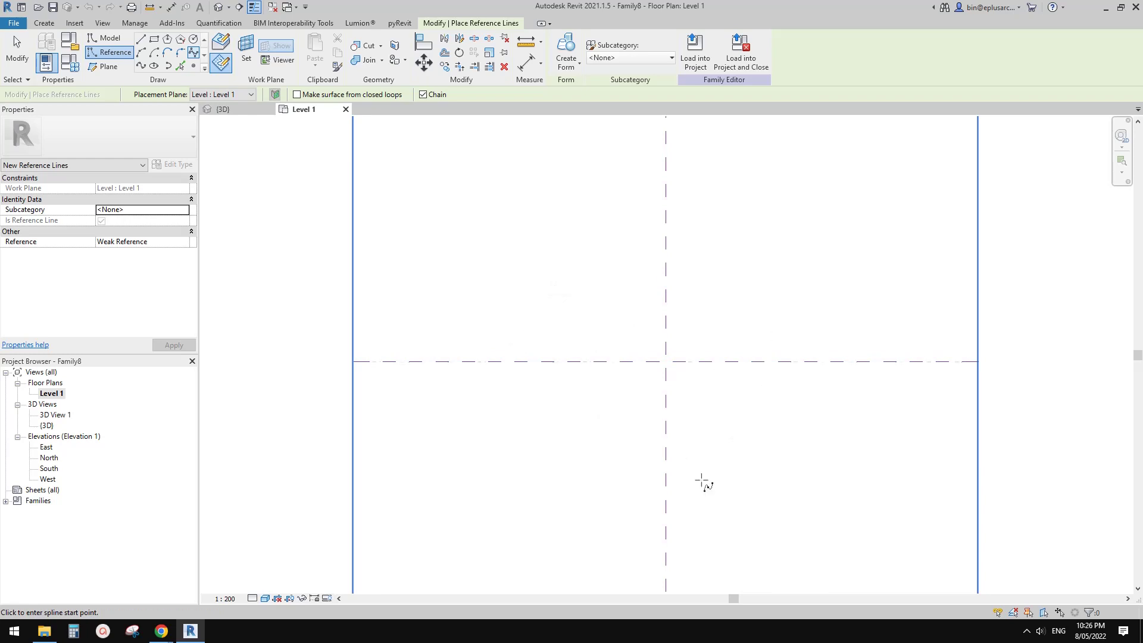
pyautogui.moveTo(605, 387); pyautogui.dragTo(615, 364, button='middle')
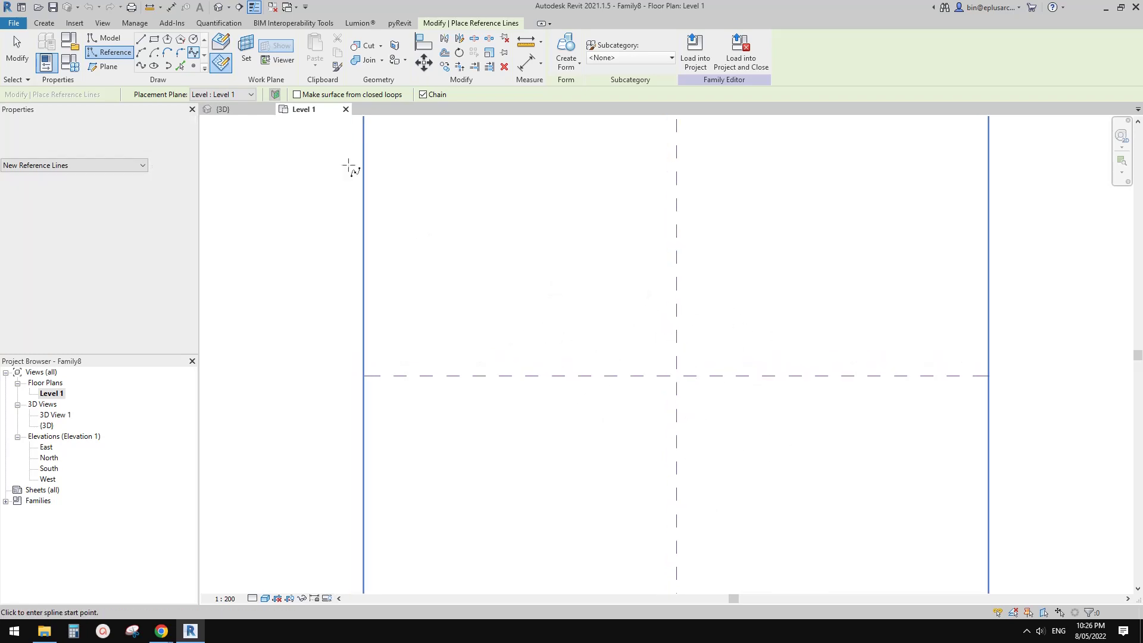
pyautogui.moveTo(655, 274); pyautogui.dragTo(648, 278, button='middle')
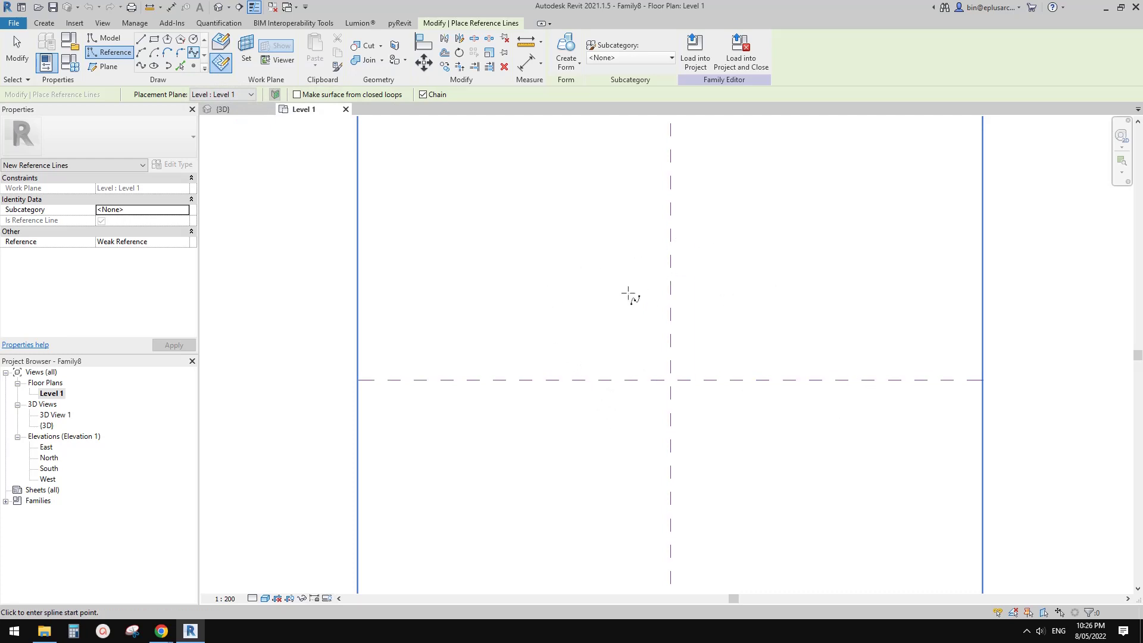
pyautogui.moveTo(699, 332); pyautogui.dragTo(712, 332, button='middle')
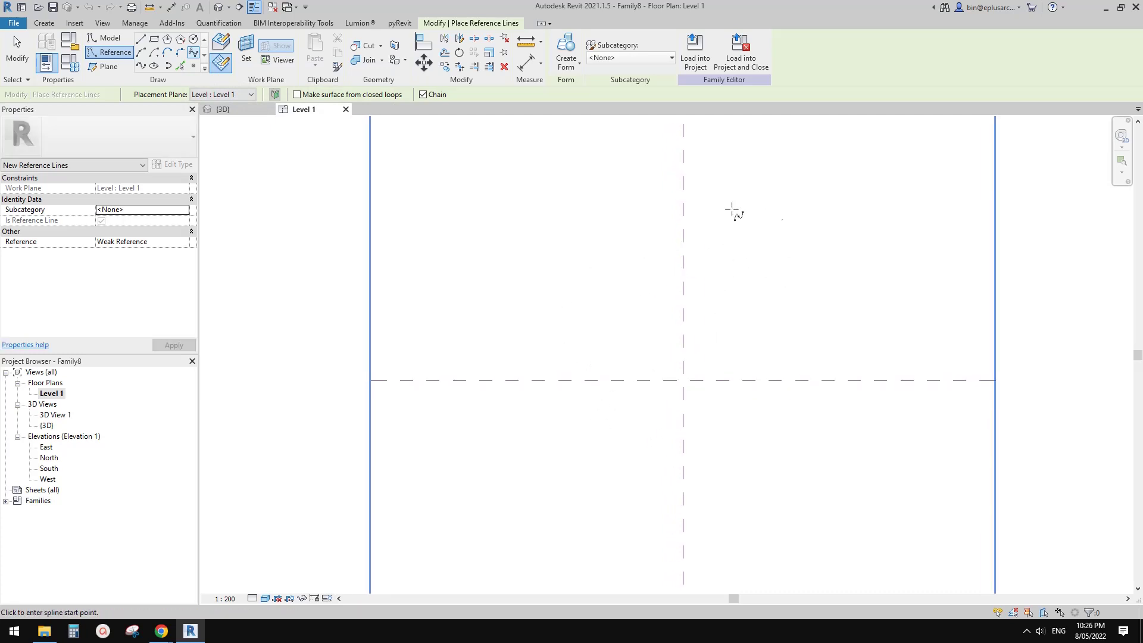
pyautogui.moveTo(853, 339); pyautogui.dragTo(711, 456, button='middle')
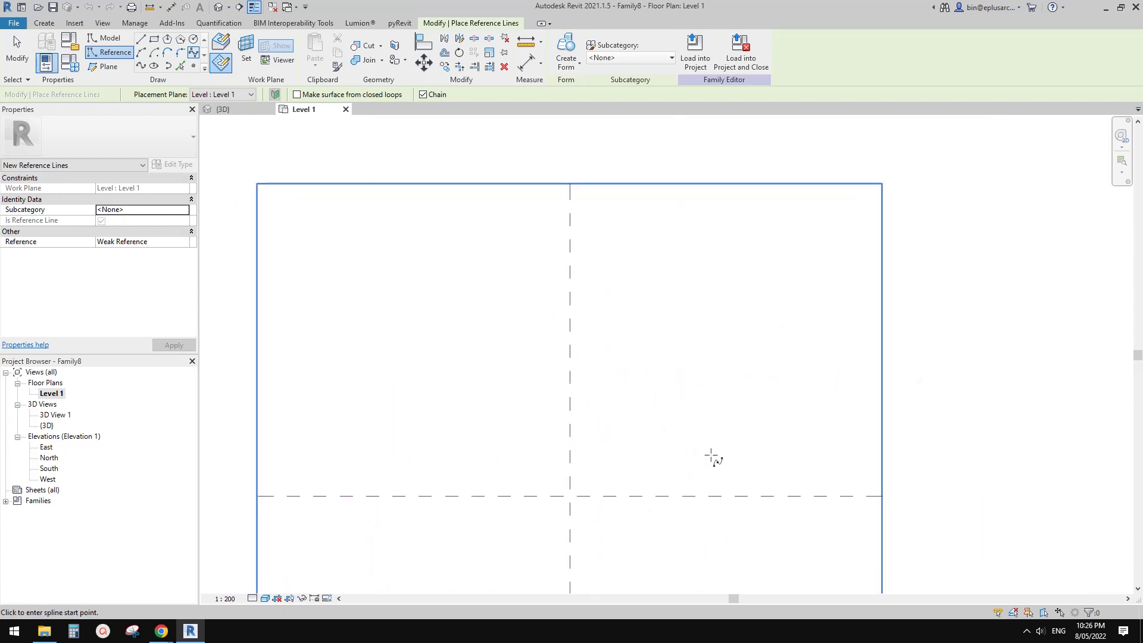
pyautogui.scroll(2, 741, 352)
pyautogui.moveTo(488, 409); pyautogui.dragTo(464, 317, button='middle')
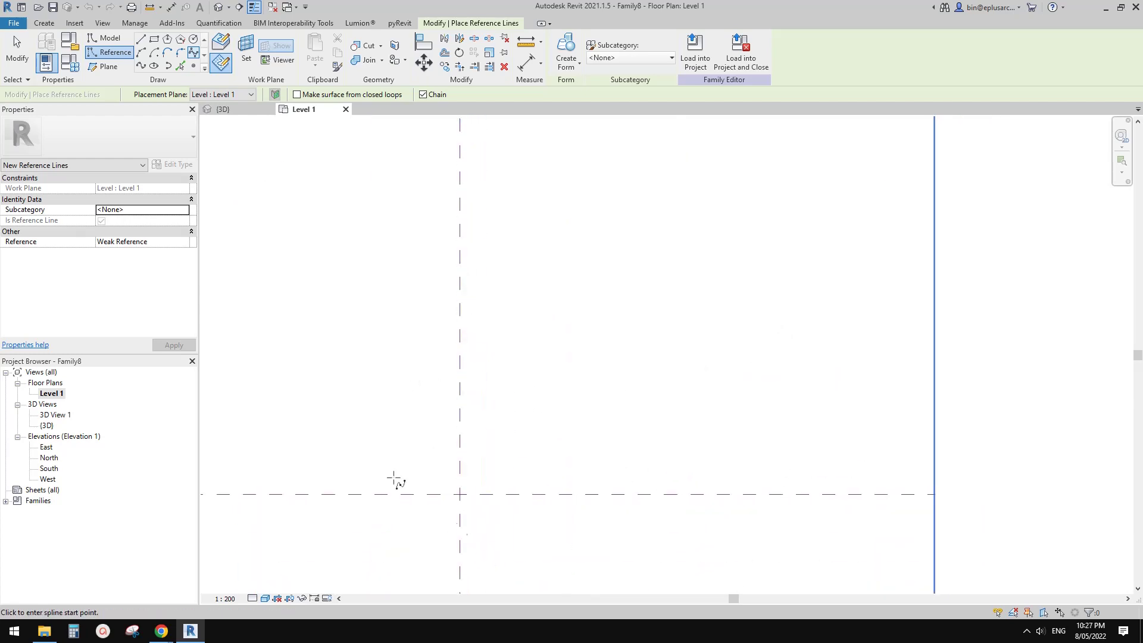
pyautogui.moveTo(724, 281); pyautogui.dragTo(718, 379, button='middle')
pyautogui.scroll(2, 738, 353)
pyautogui.scroll(-1, 718, 378)
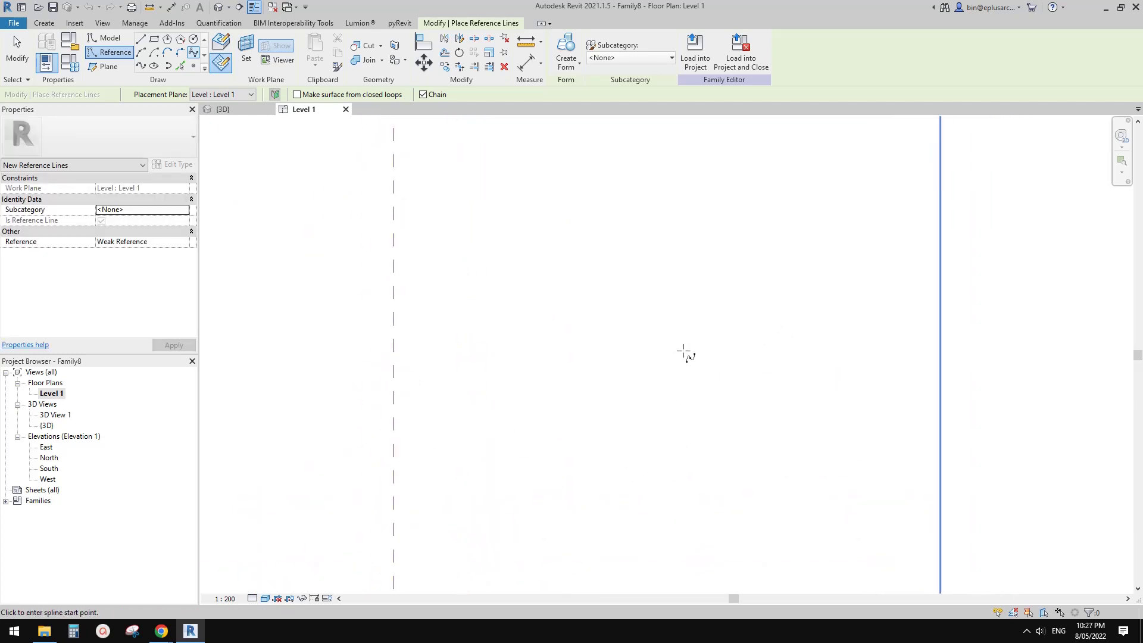
pyautogui.click(703, 375)
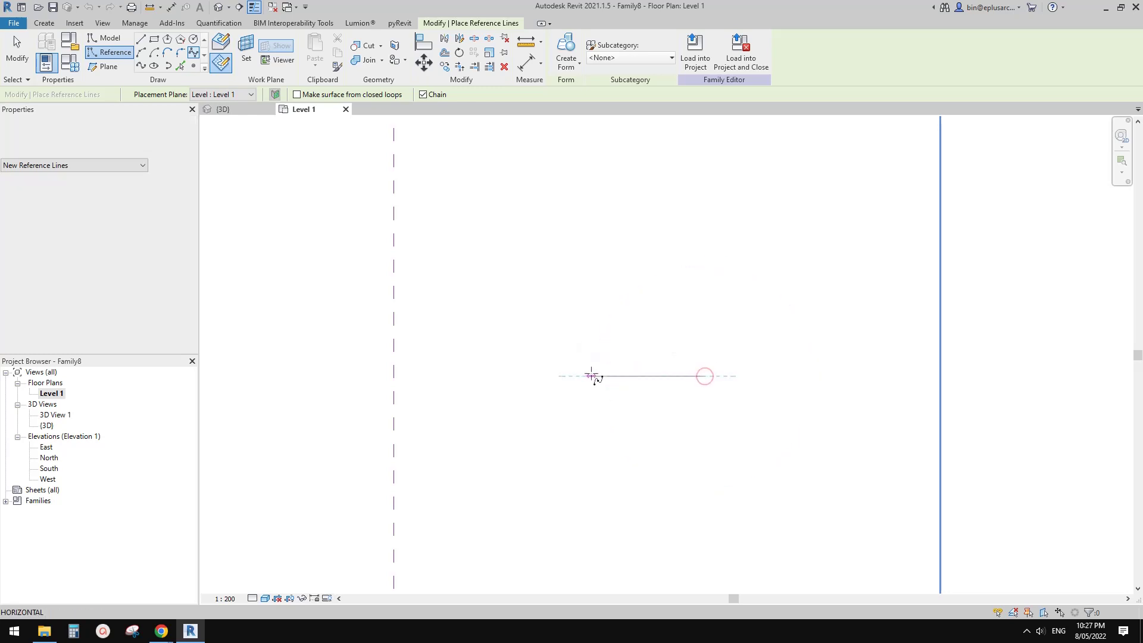
pyautogui.click(603, 376)
pyautogui.click(604, 264)
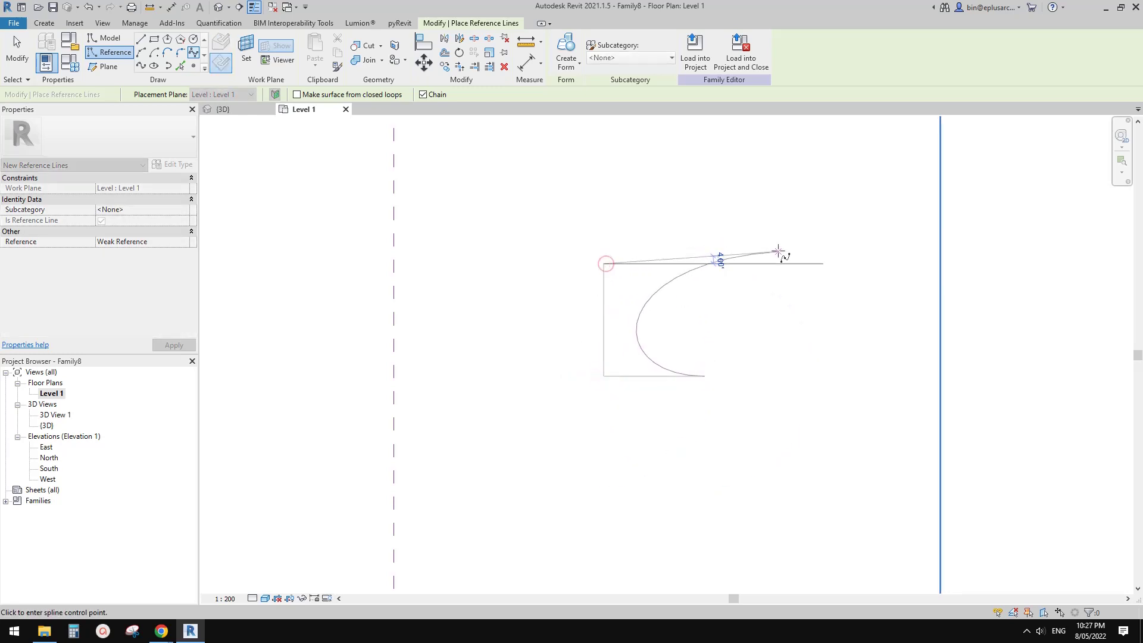
pyautogui.click(778, 263)
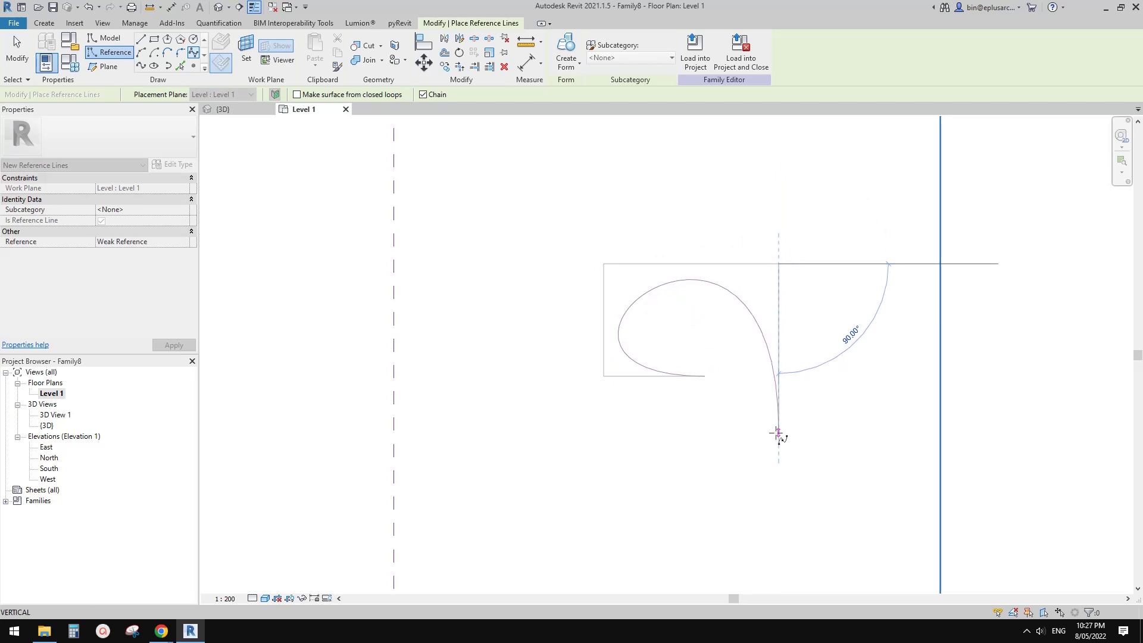
pyautogui.click(779, 431)
pyautogui.click(539, 431)
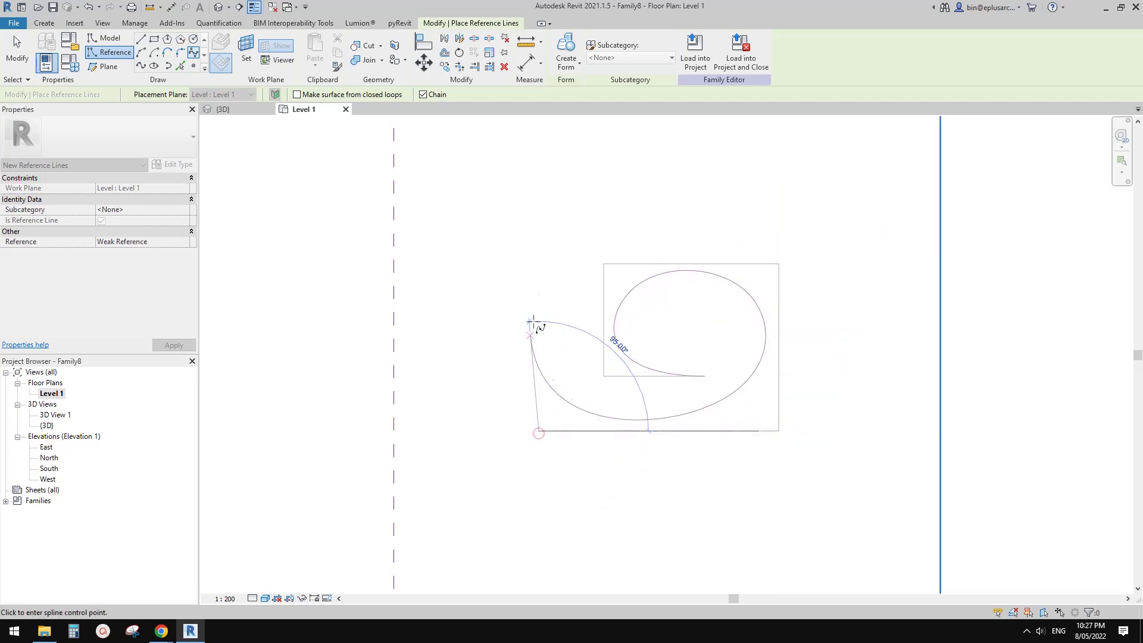
pyautogui.click(548, 264)
pyautogui.click(709, 248)
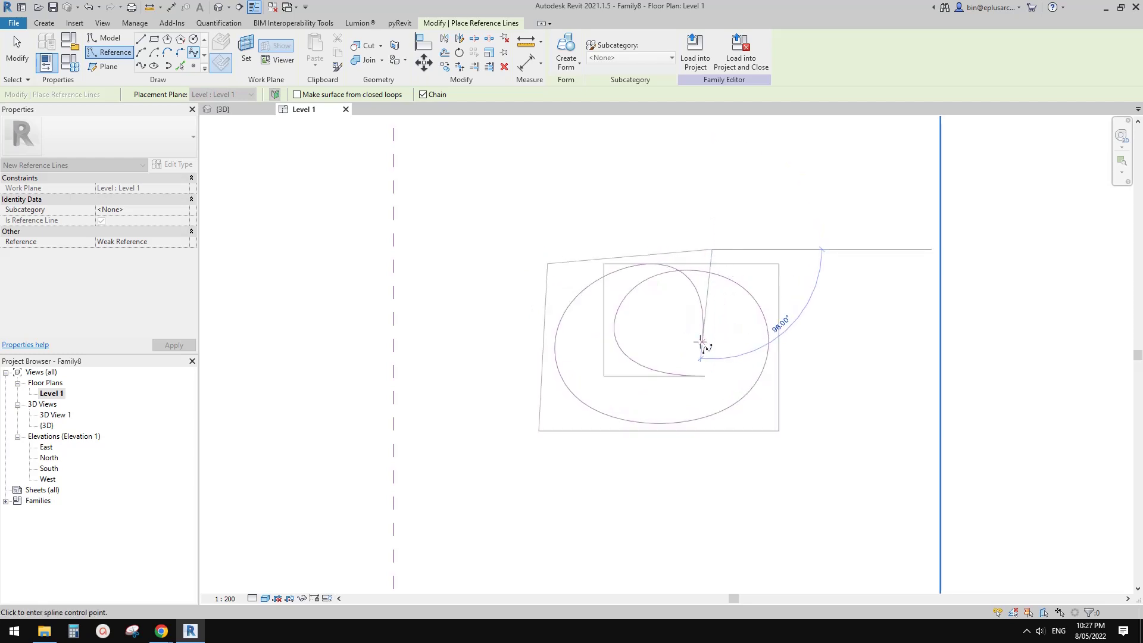
pyautogui.scroll(3, 698, 339)
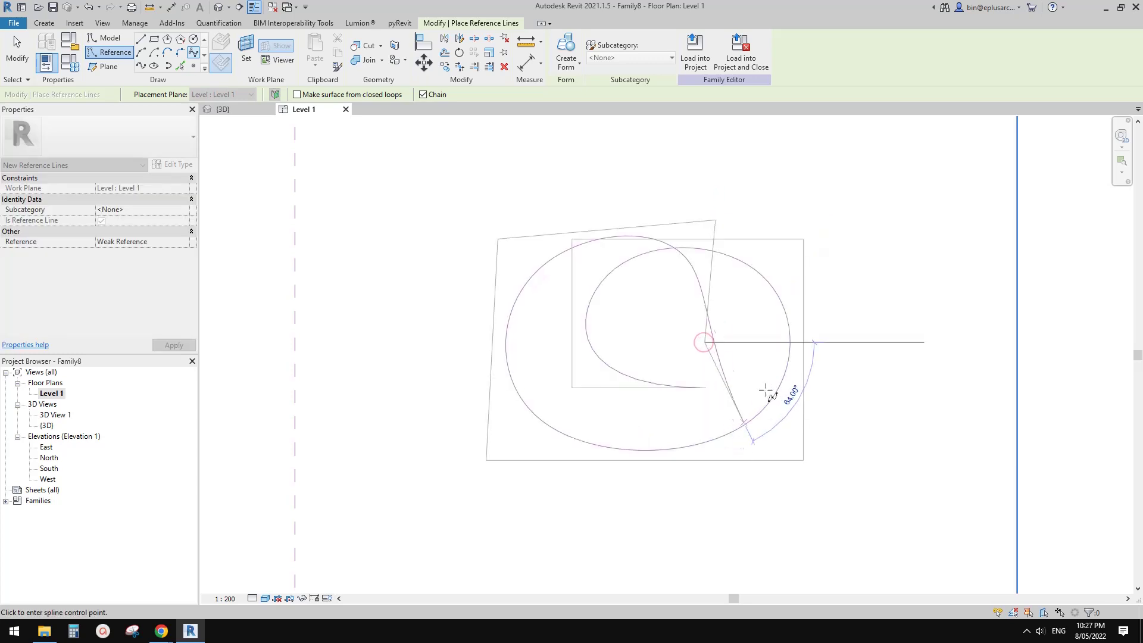
pyautogui.press('Escape')
pyautogui.press('Escape')
pyautogui.scroll(2, 585, 349)
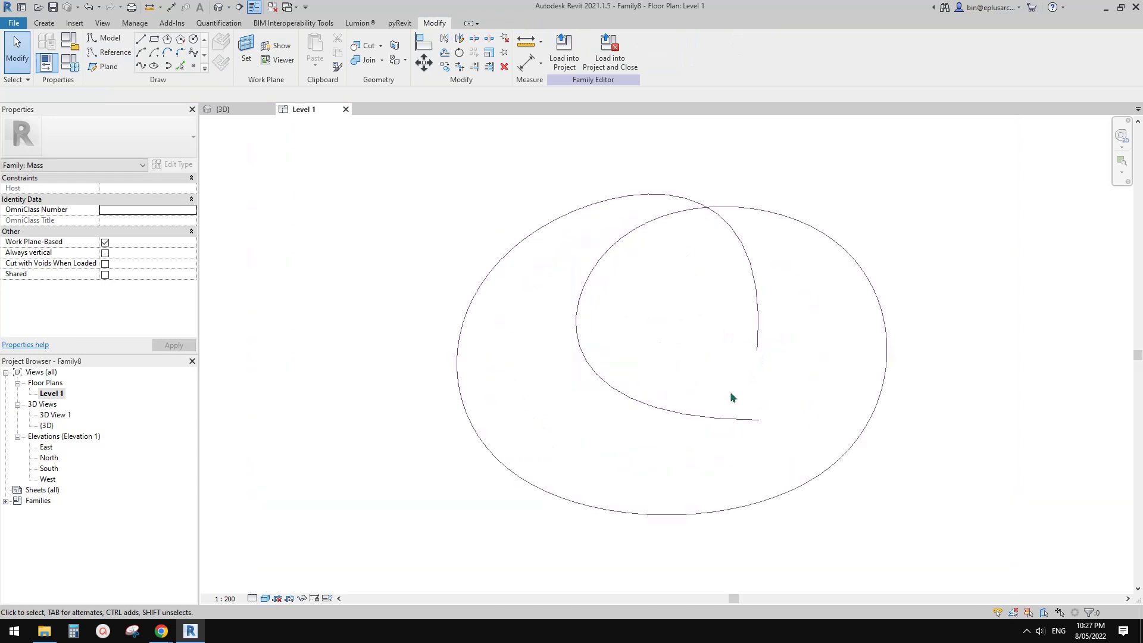
# - Select the spline and move its starting control point up, just below the spline's other end
pyautogui.click(716, 422)
pyautogui.scroll(2, 781, 381)
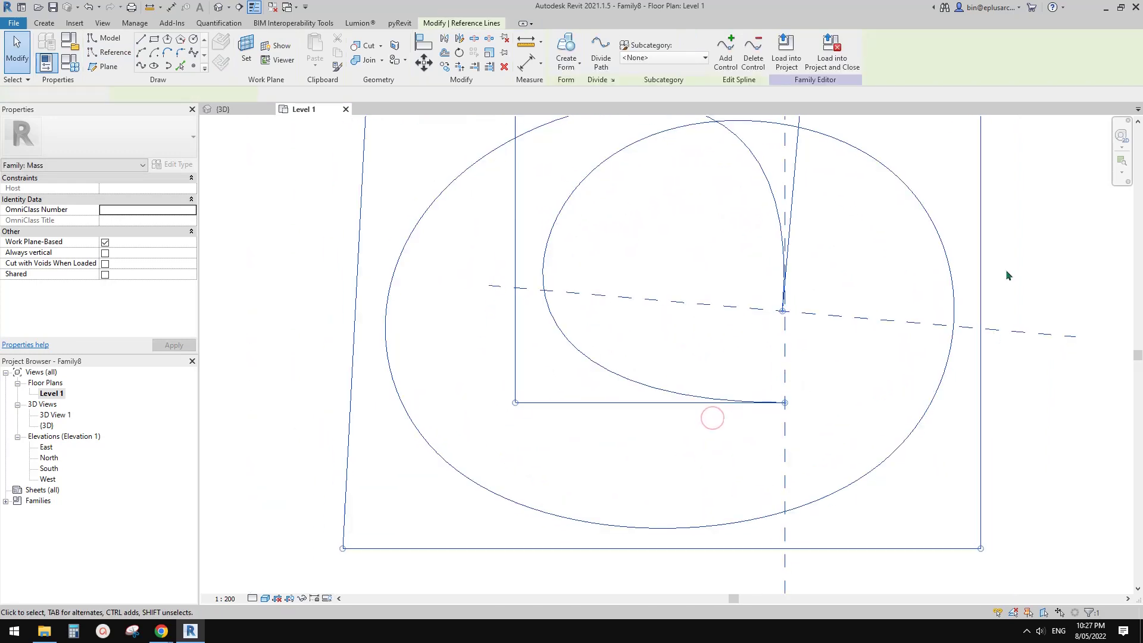
pyautogui.click(946, 256)
pyautogui.scroll(-1, 768, 335)
pyautogui.press('Escape')
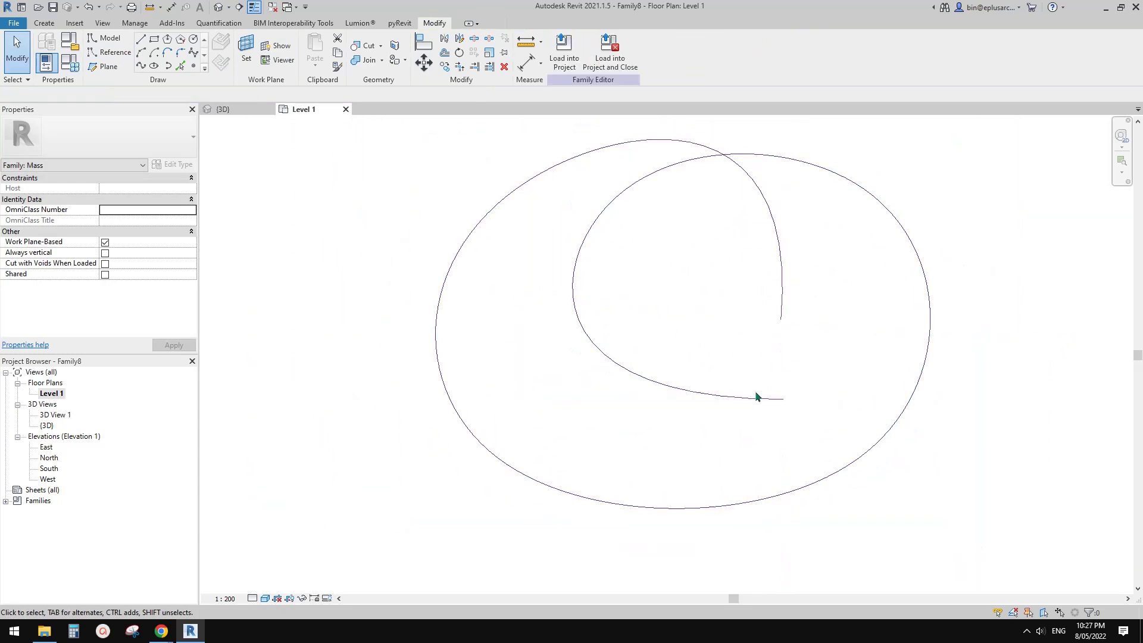
pyautogui.click(749, 393)
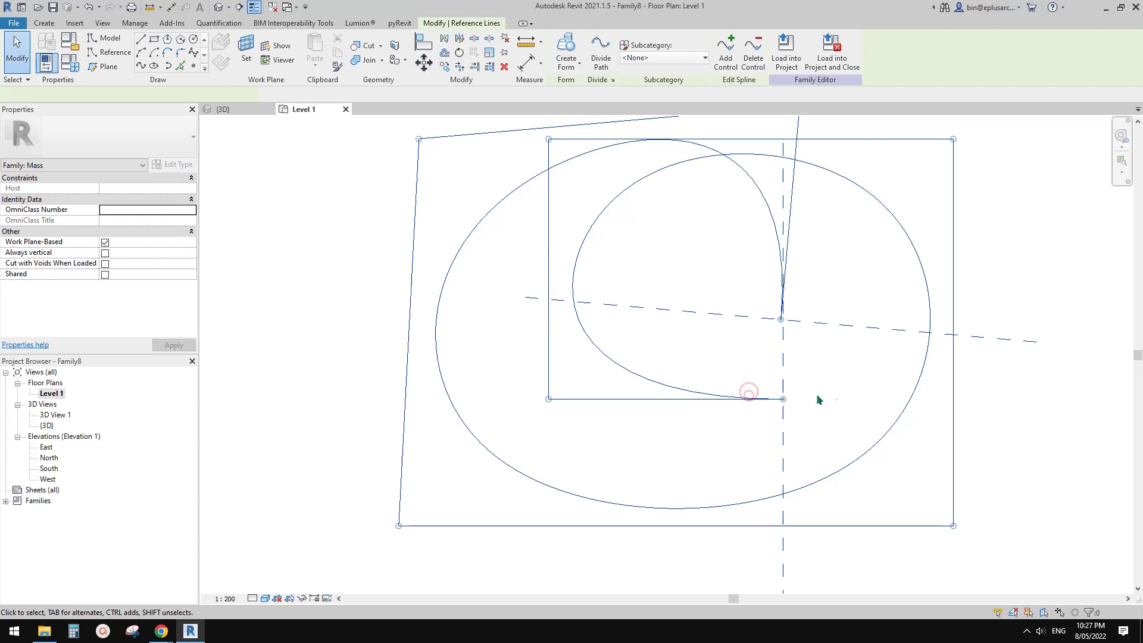
pyautogui.click(787, 404)
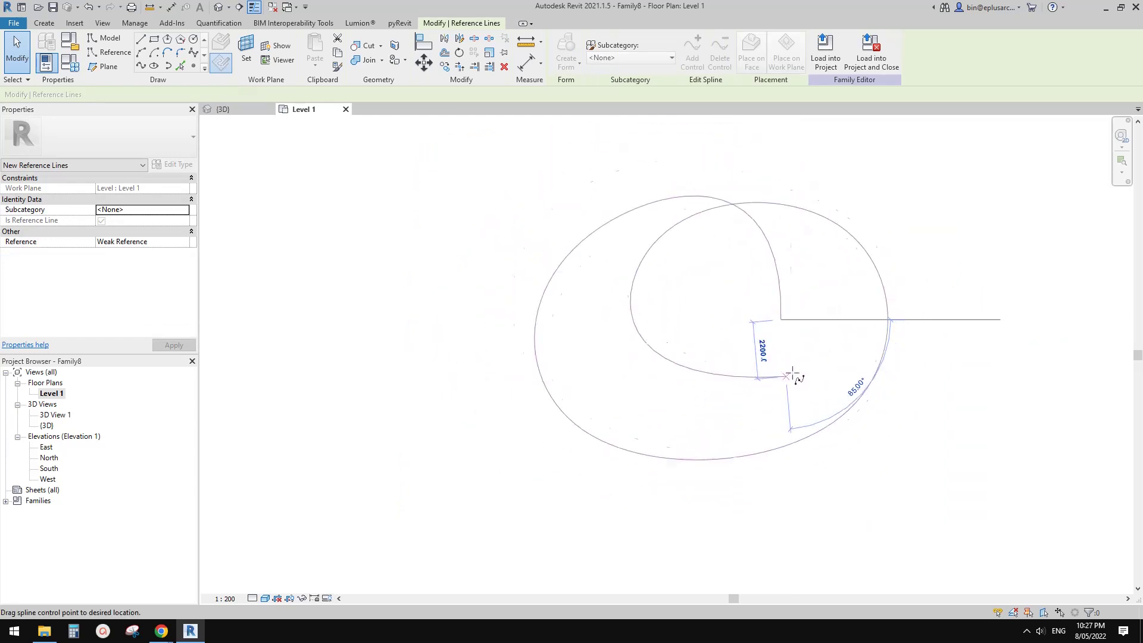
pyautogui.moveTo(793, 374); pyautogui.dragTo(775, 347)
pyautogui.click(783, 398)
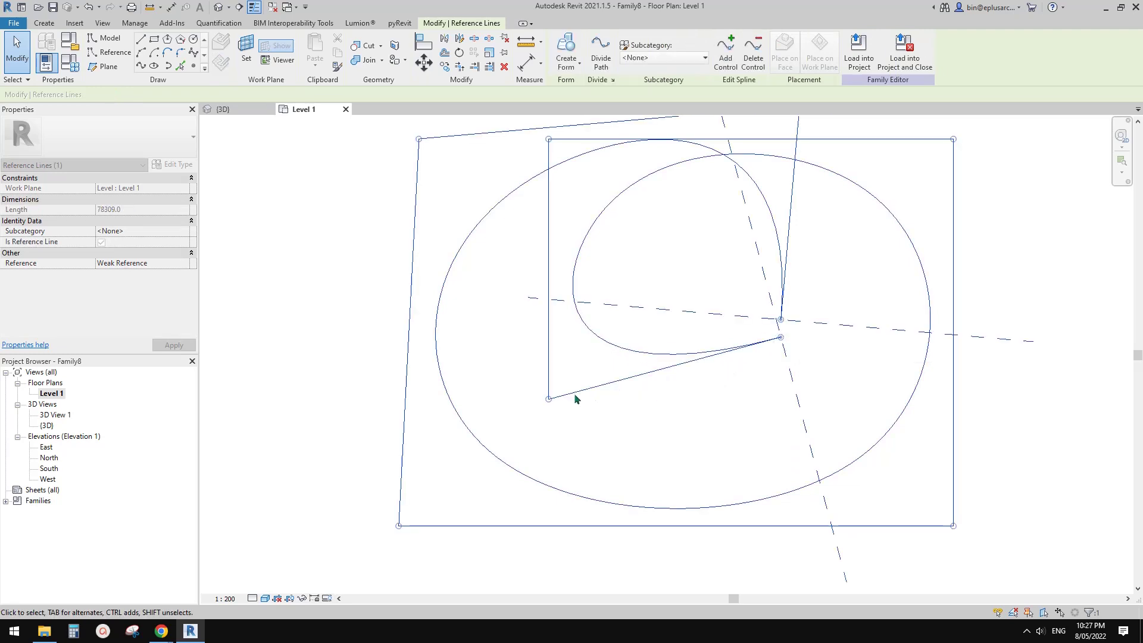
# - Move the inner loop's lower-left control point across to just below the spline's starting point
pyautogui.moveTo(549, 399); pyautogui.dragTo(759, 421)
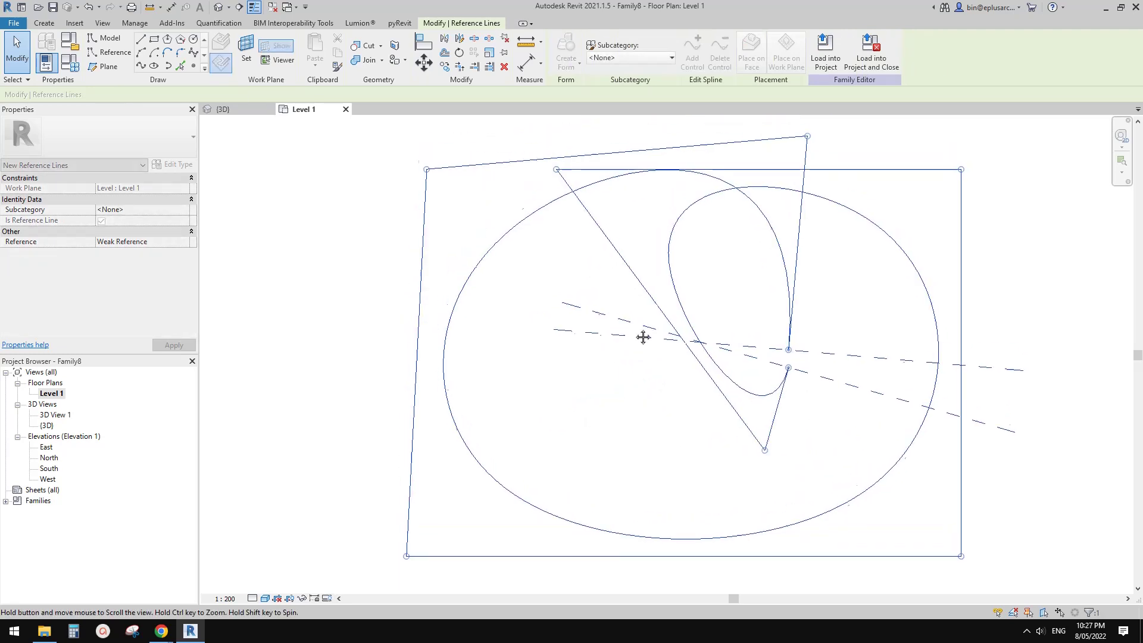
pyautogui.scroll(-3, 719, 304)
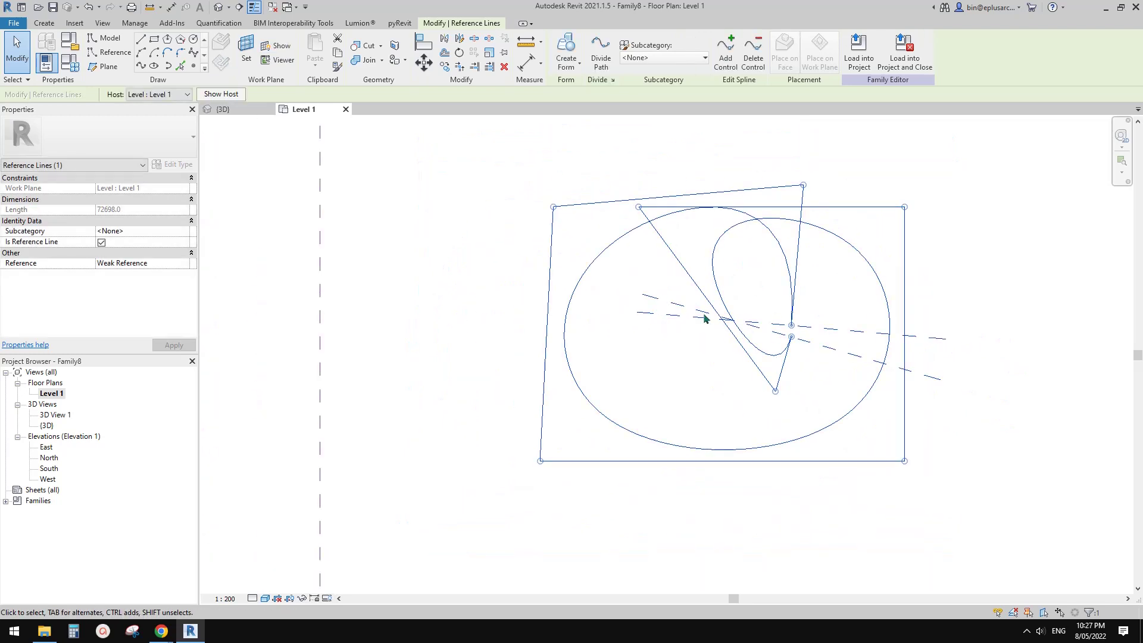
pyautogui.scroll(2, 746, 320)
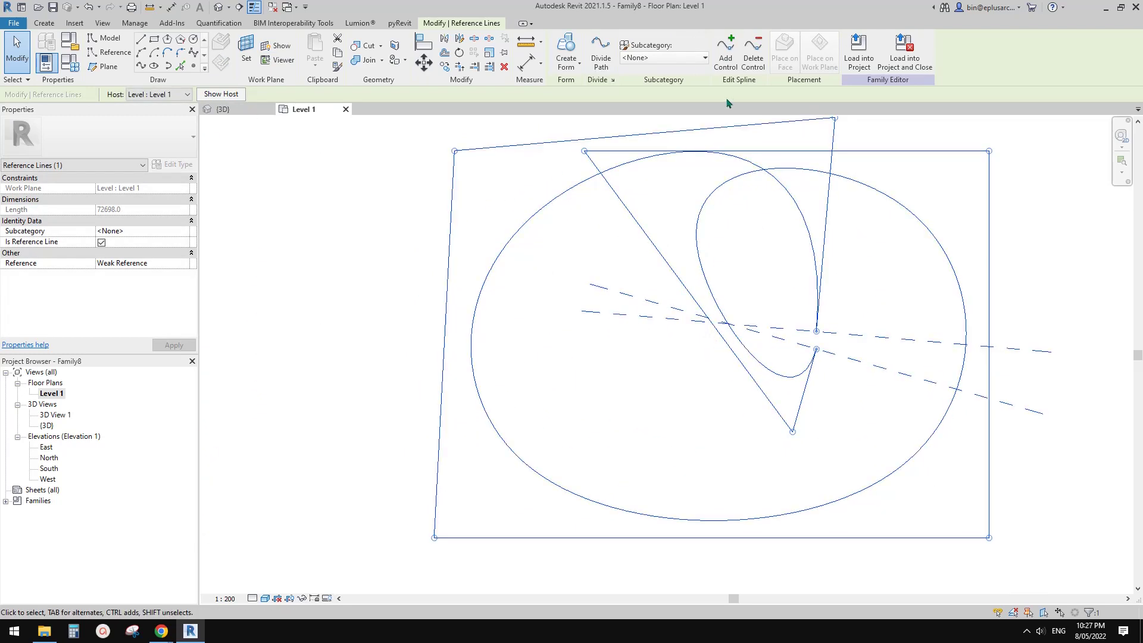
# - Add a control point on the inner loop's slanted control segment and pull it down to the lower left to round the loop
pyautogui.click(726, 53)
pyautogui.click(690, 293)
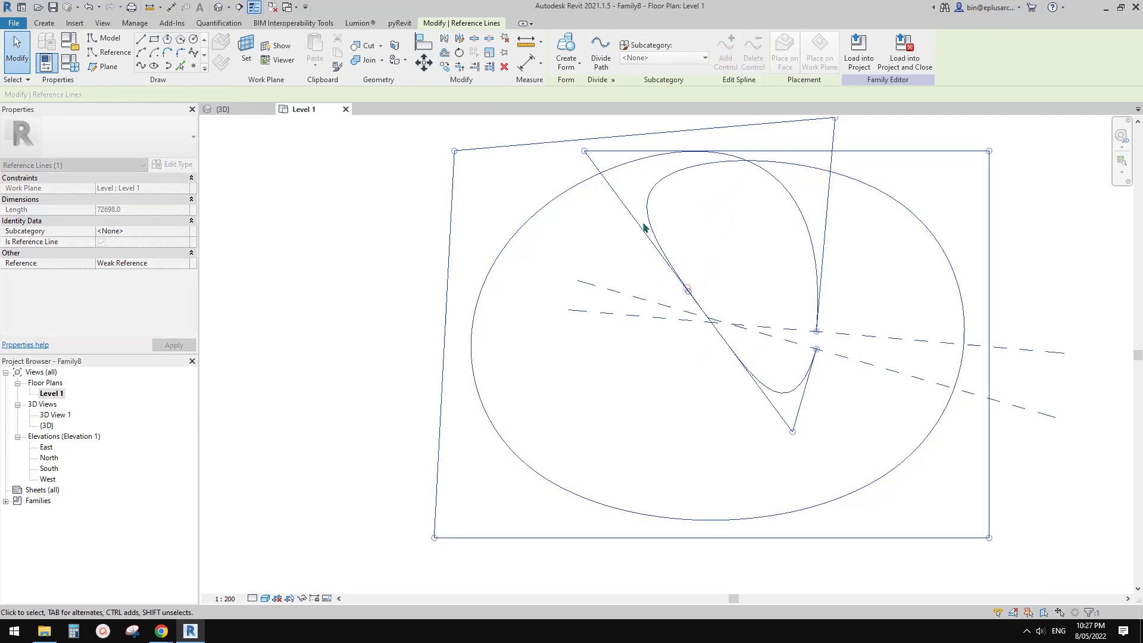
pyautogui.moveTo(689, 299); pyautogui.dragTo(603, 425)
pyautogui.scroll(2, 768, 456)
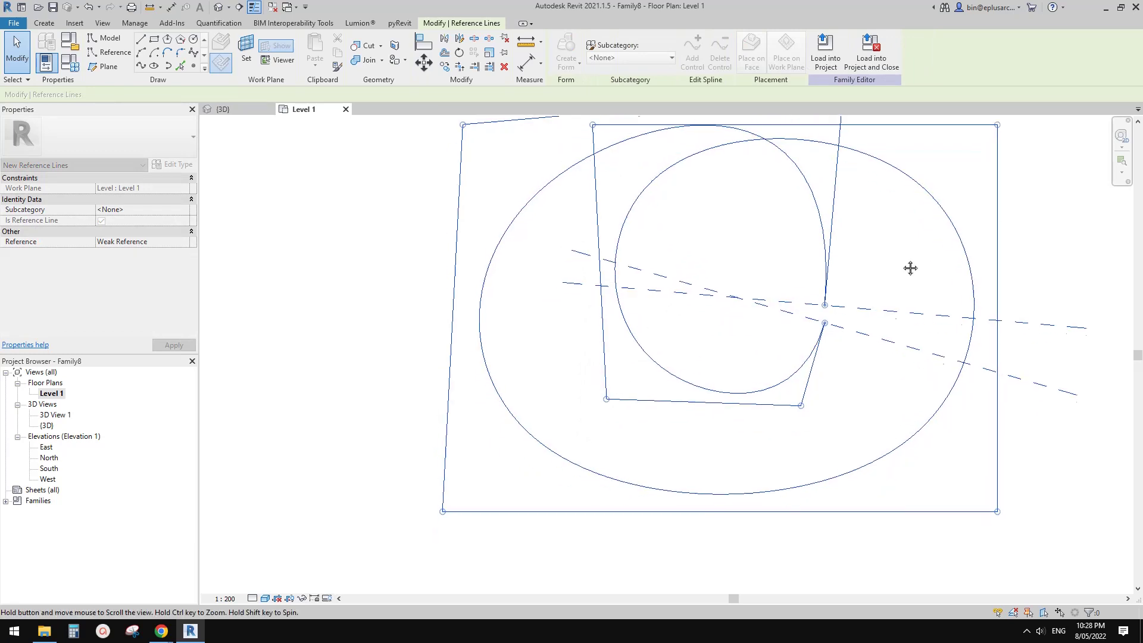
pyautogui.scroll(-2, 833, 320)
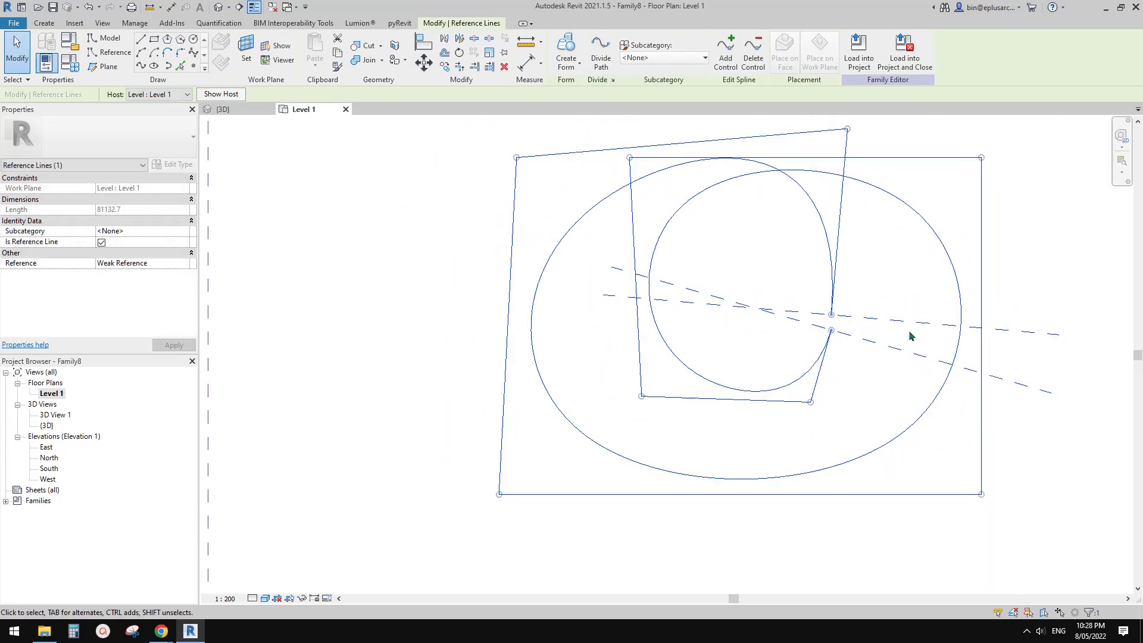
pyautogui.scroll(2, 850, 348)
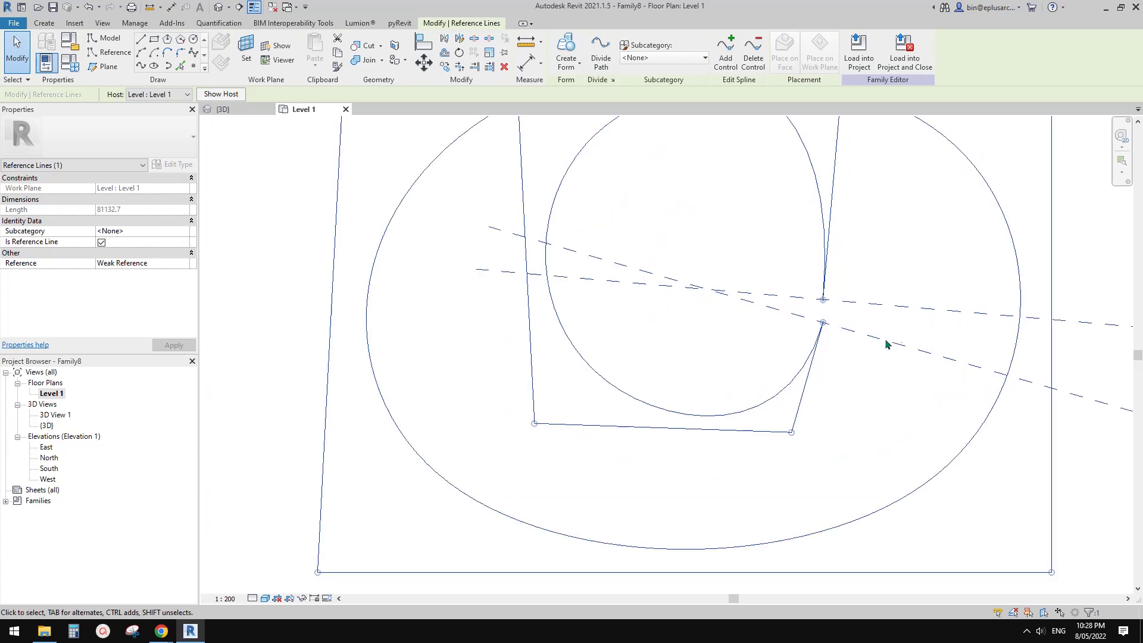
# - Move the spline's lower end straight up so it sits just below its other end
pyautogui.moveTo(878, 347); pyautogui.dragTo(885, 350, button='middle')
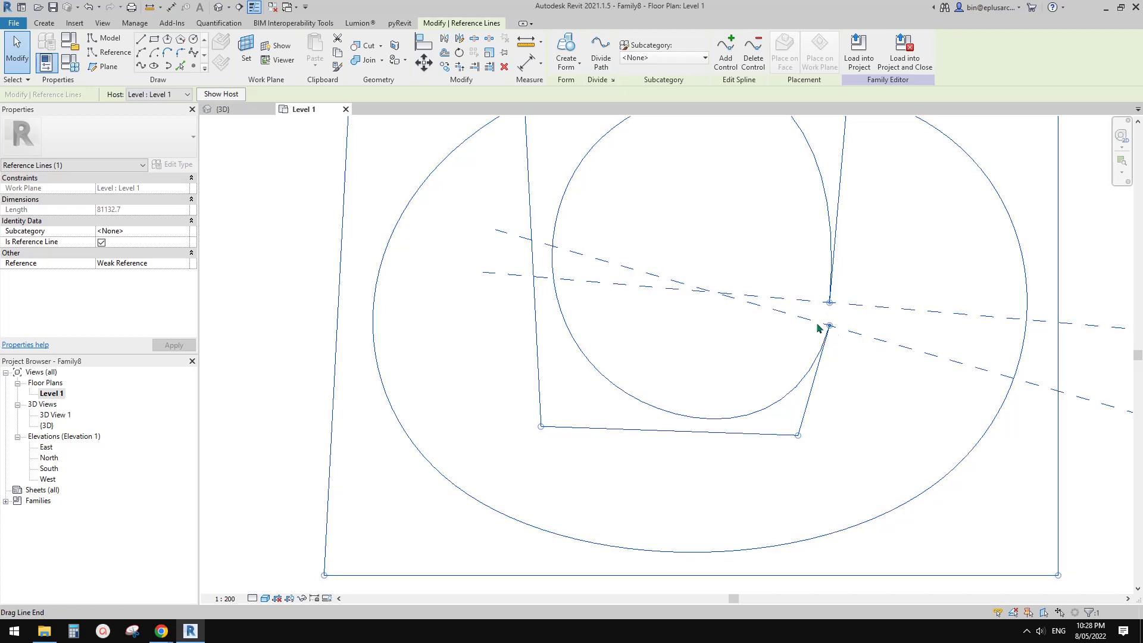
pyautogui.scroll(2, 830, 327)
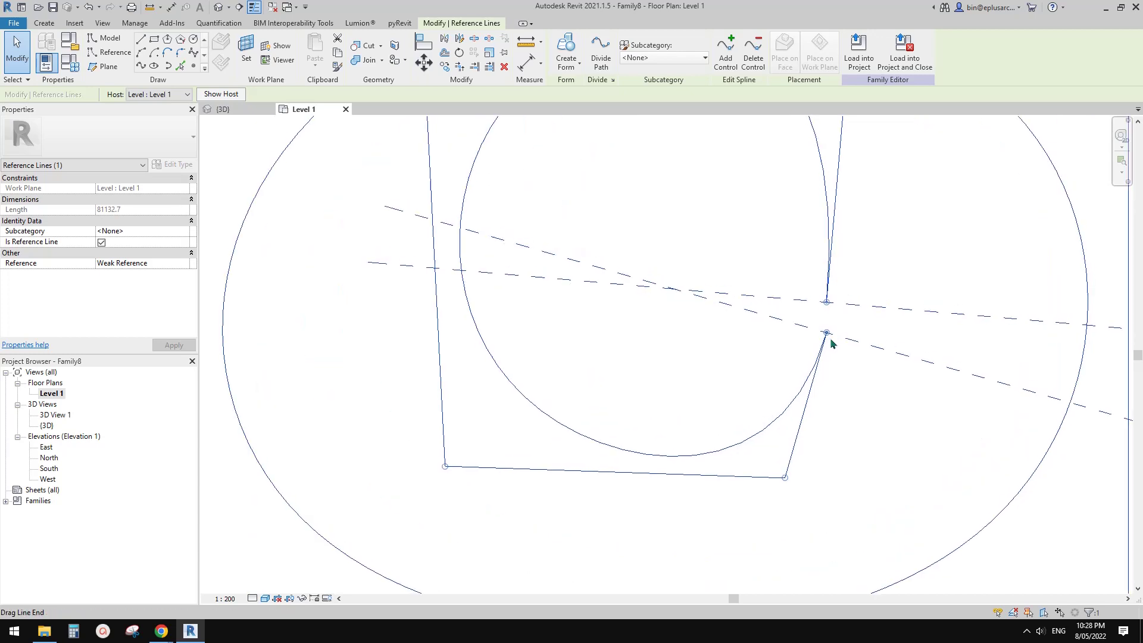
pyautogui.scroll(-2, 727, 355)
pyautogui.moveTo(801, 342); pyautogui.dragTo(780, 341, button='middle')
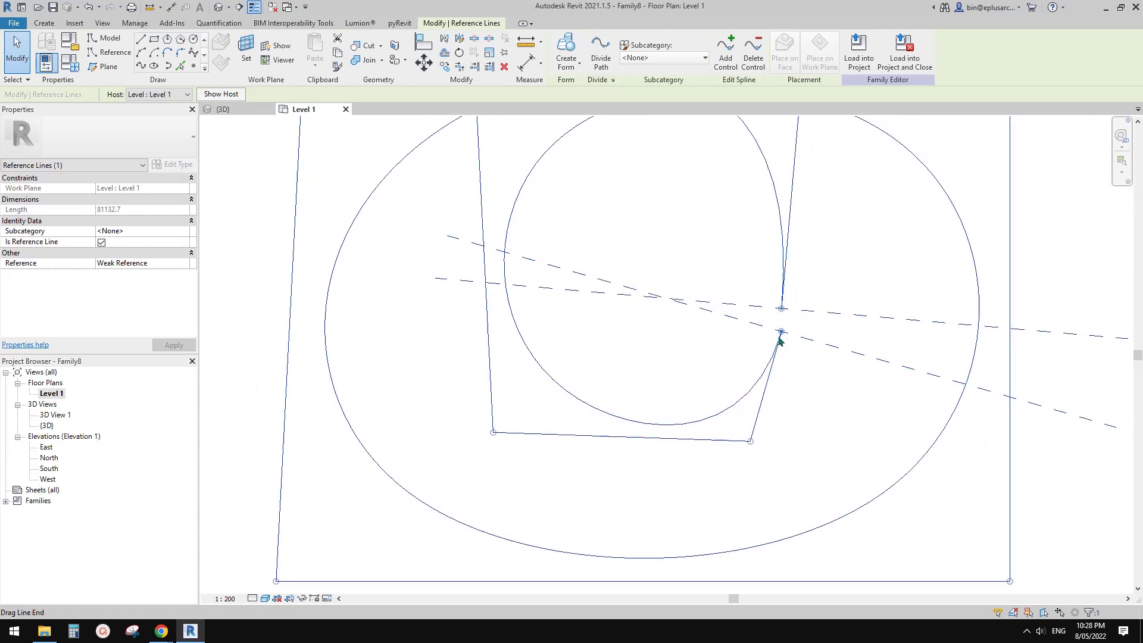
pyautogui.moveTo(784, 333); pyautogui.dragTo(785, 278)
pyautogui.scroll(5, 783, 315)
pyautogui.scroll(-4, 804, 303)
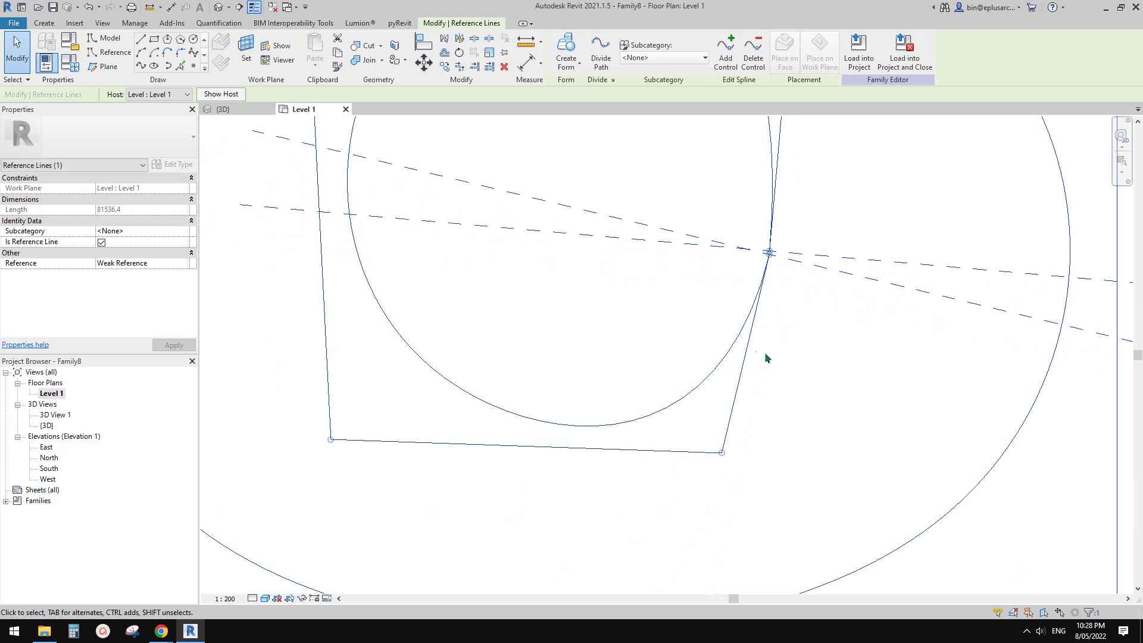
# - Move the inner loop's lower-right control point sideways to smooth the junction of the spline ends and pull its lower-left control point slightly down
pyautogui.scroll(-2, 766, 357)
pyautogui.moveTo(770, 414); pyautogui.dragTo(793, 378)
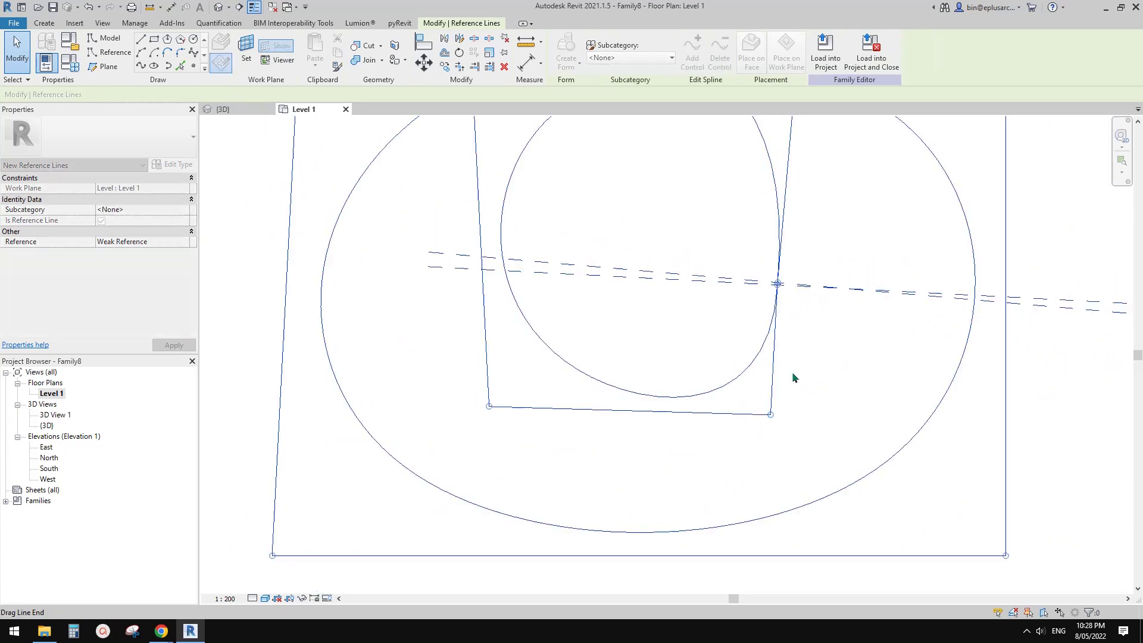
pyautogui.moveTo(771, 415)
pyautogui.mouseDown()
pyautogui.moveTo(770, 351)
pyautogui.moveTo(807, 280)
pyautogui.moveTo(760, 390)
pyautogui.moveTo(765, 415)
pyautogui.mouseUp()
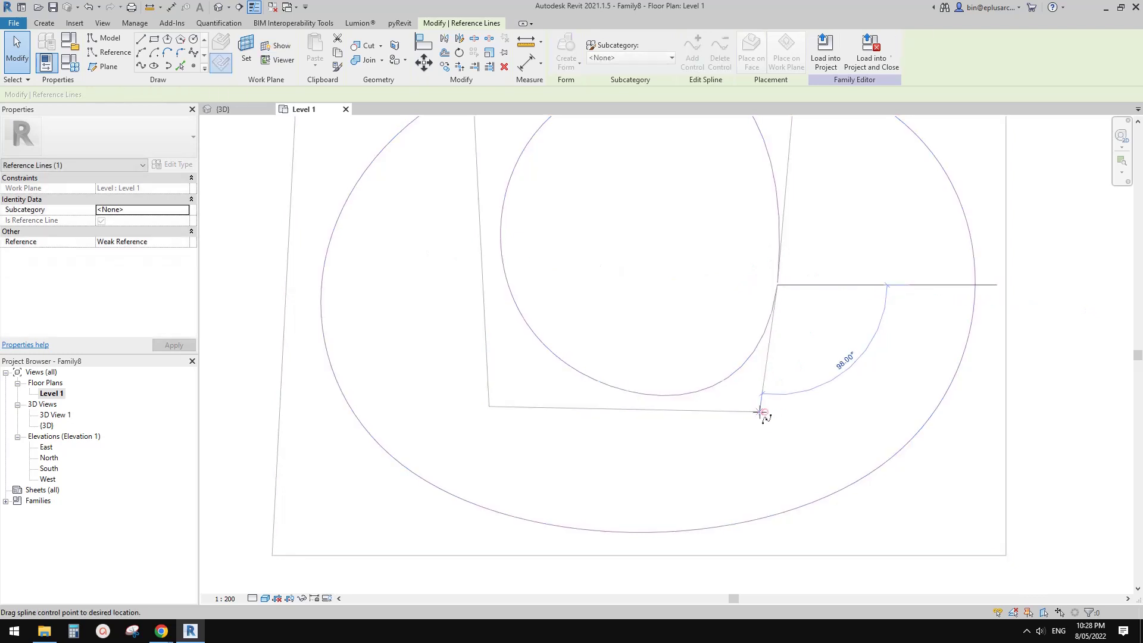
pyautogui.scroll(-2, 738, 286)
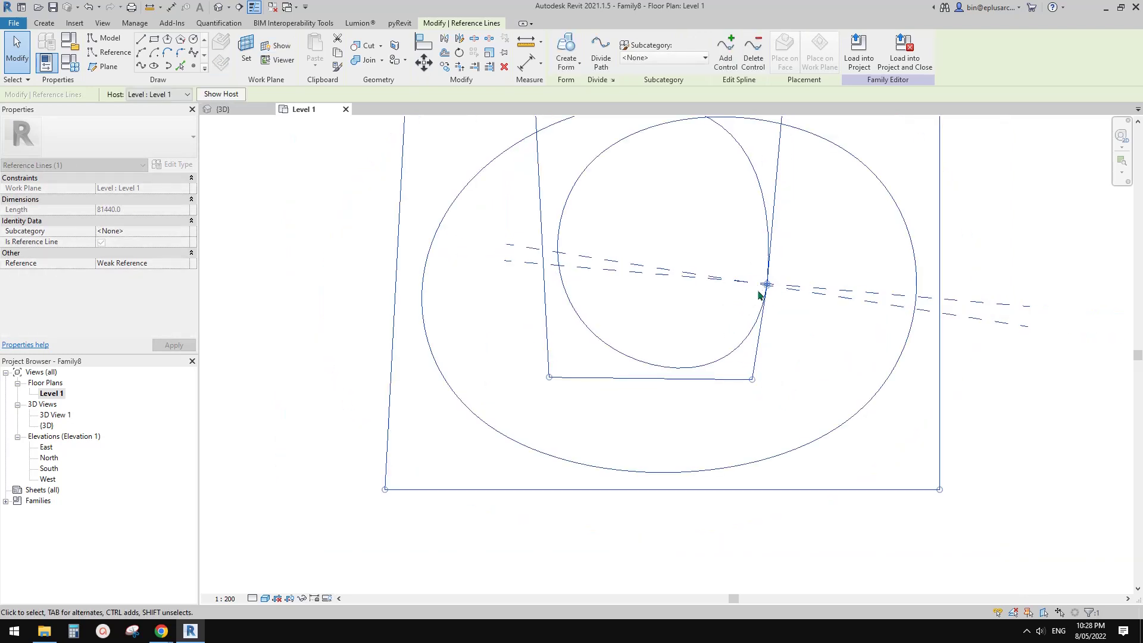
pyautogui.scroll(-1, 699, 328)
pyautogui.moveTo(699, 328); pyautogui.dragTo(788, 361, button='middle')
pyautogui.moveTo(702, 374); pyautogui.dragTo(697, 394)
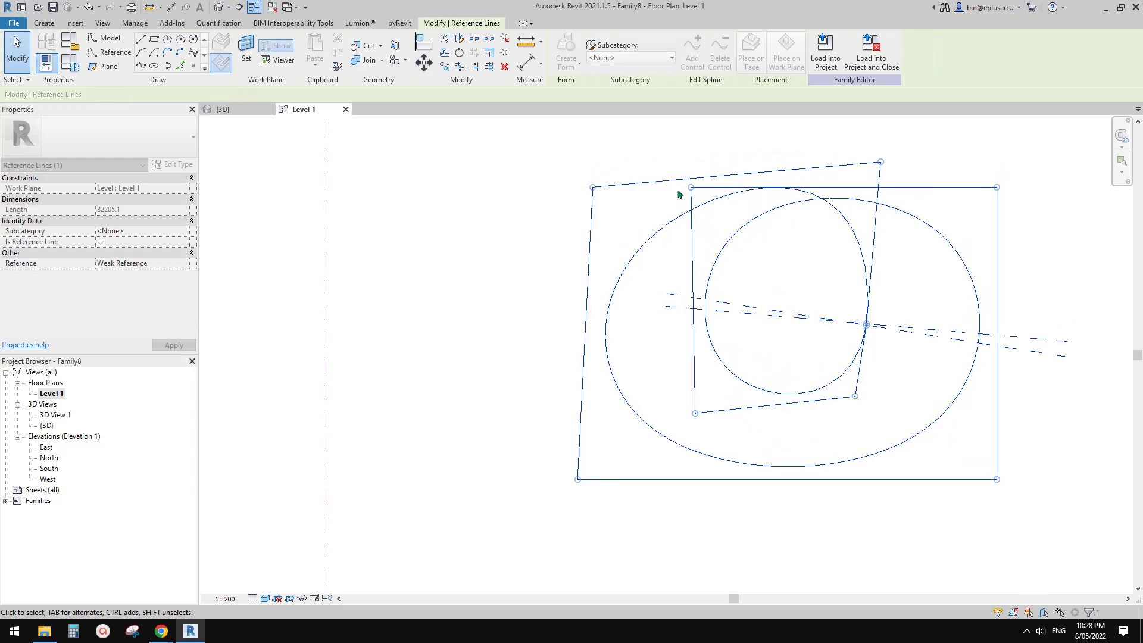
# - Raise the outer loop's upper-left control point, lower its upper-right one slightly, and move the inner loop's upper-left control point right
pyautogui.click(593, 186)
pyautogui.moveTo(880, 161); pyautogui.dragTo(877, 171)
pyautogui.moveTo(691, 187); pyautogui.dragTo(740, 203)
# - Shift the right lobe's upper control point slightly inward, pull its lower control point slightly down, and deselect the spline
pyautogui.moveTo(869, 326); pyautogui.dragTo(866, 301, button='middle')
pyautogui.moveTo(993, 163); pyautogui.dragTo(981, 165)
pyautogui.moveTo(994, 456); pyautogui.dragTo(995, 474)
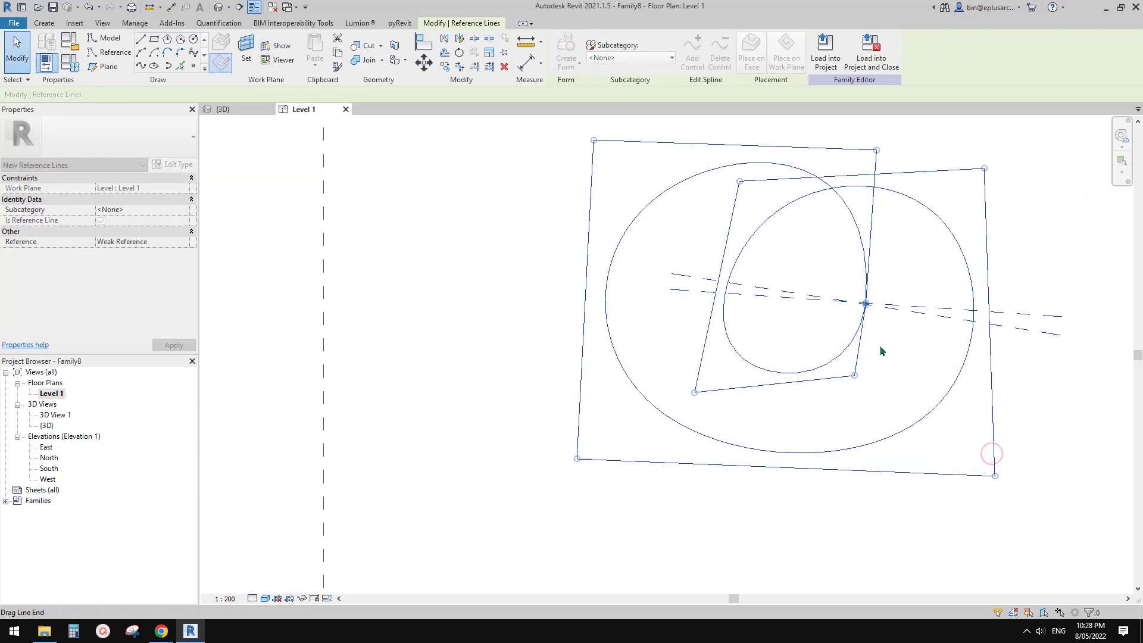
pyautogui.moveTo(880, 347); pyautogui.dragTo(834, 352, button='middle')
pyautogui.click(965, 506)
pyautogui.click(639, 417)
pyautogui.press('Escape')
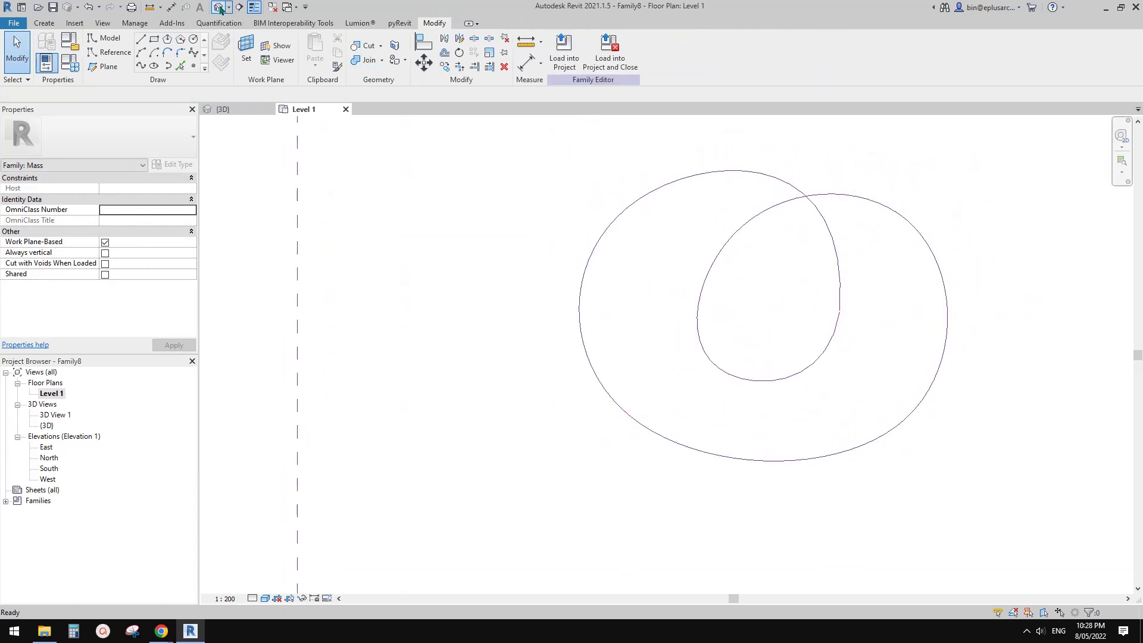
# - Open the default 3D view and inspect the spline path from several angles
pyautogui.click(219, 7)
pyautogui.keyDown('shift'); pyautogui.moveTo(757, 381); pyautogui.dragTo(774, 245, button='middle'); pyautogui.keyUp('shift')
pyautogui.click(767, 412)
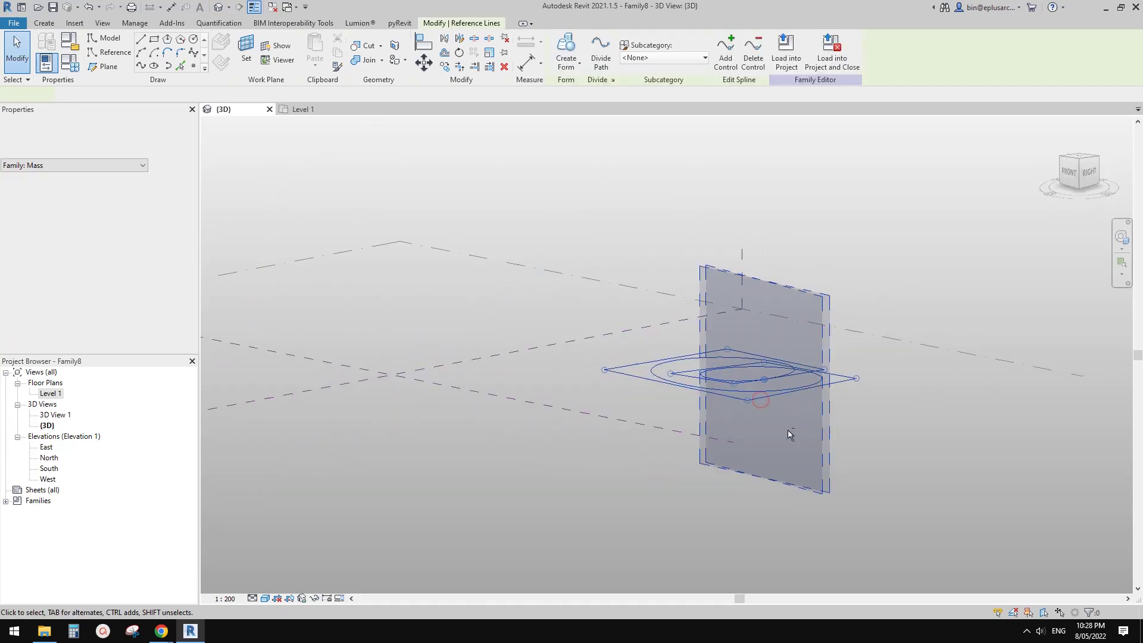
pyautogui.keyDown('shift'); pyautogui.moveTo(788, 430); pyautogui.dragTo(807, 396, button='middle'); pyautogui.keyUp('shift')
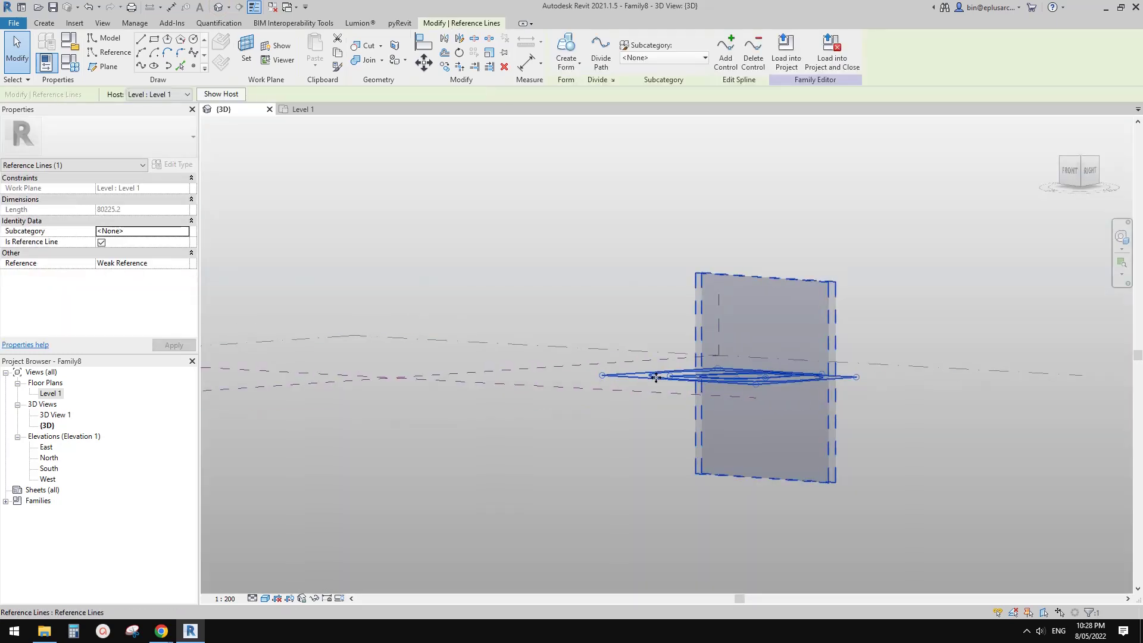
pyautogui.keyDown('shift'); pyautogui.moveTo(648, 361); pyautogui.dragTo(648, 369, button='middle'); pyautogui.keyUp('shift')
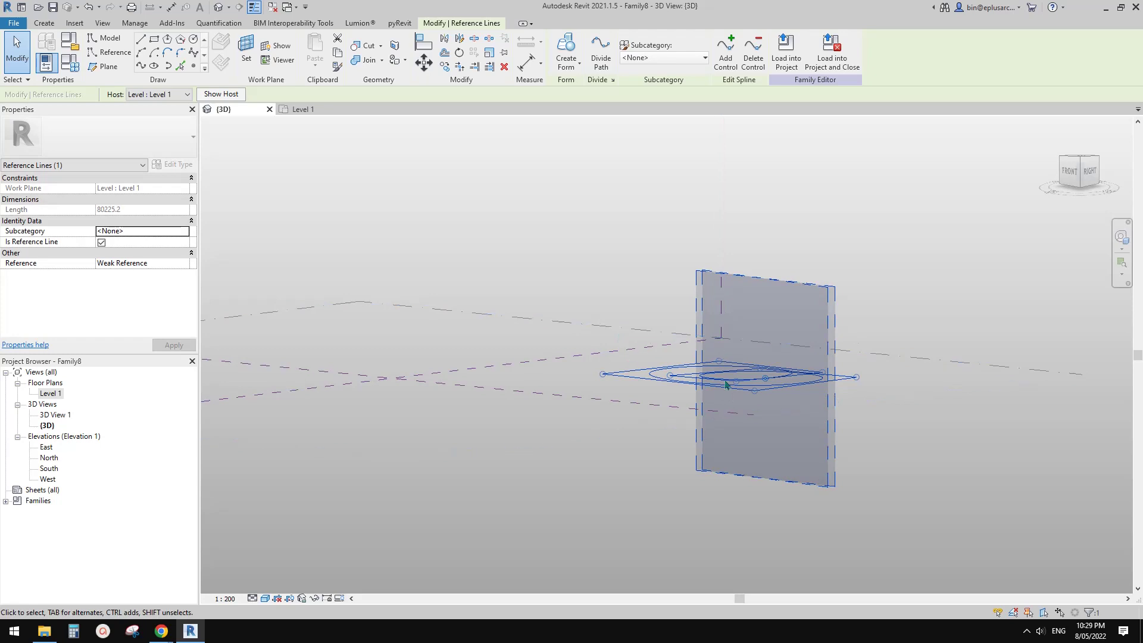
pyautogui.keyDown('shift'); pyautogui.moveTo(721, 336); pyautogui.dragTo(677, 397, button='middle'); pyautogui.keyUp('shift')
pyautogui.scroll(3, 748, 381)
pyautogui.click(759, 376)
pyautogui.scroll(2, 670, 390)
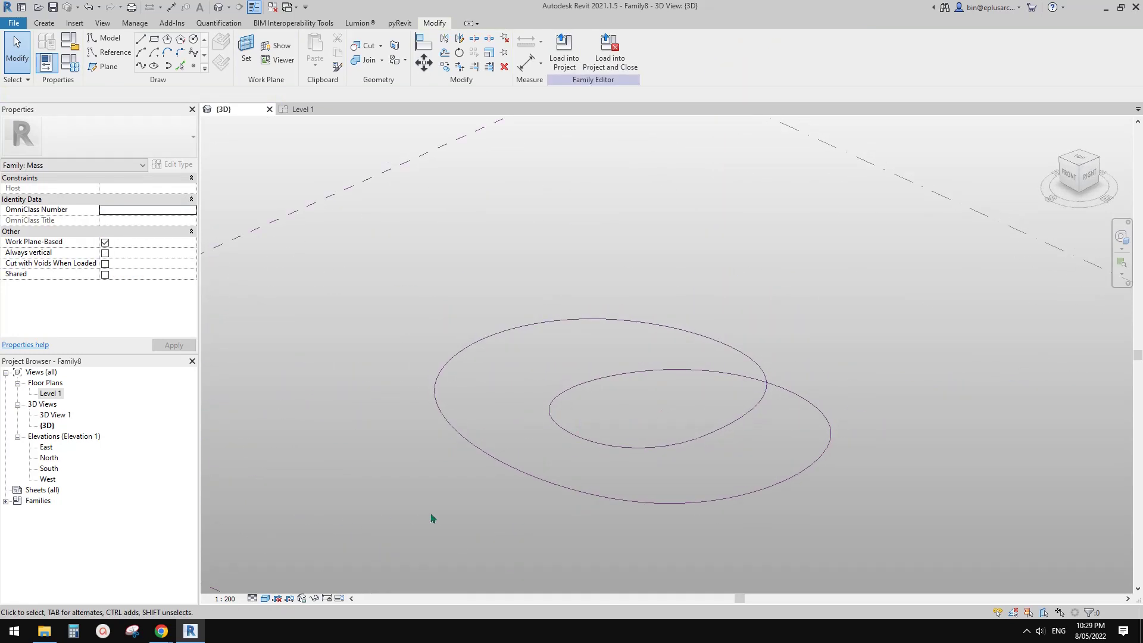
# - Switch to the browser document to check the reference picture of the spiral ring building, and return to Revit
pyautogui.moveTo(161, 630)
pyautogui.click(210, 583)
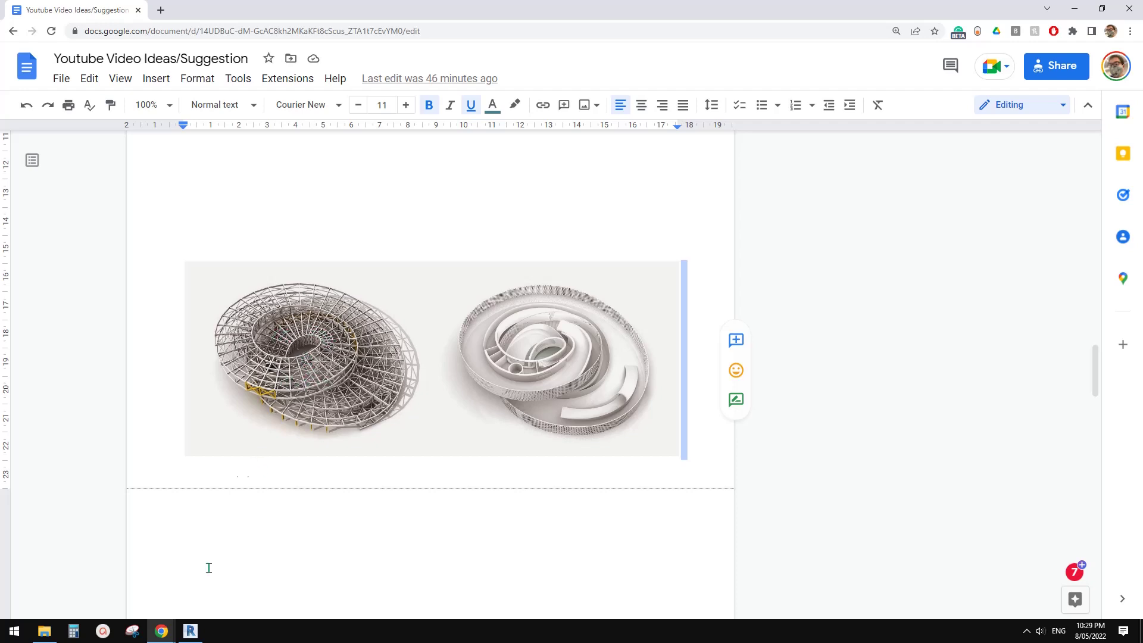
pyautogui.click(190, 631)
pyautogui.click(614, 445)
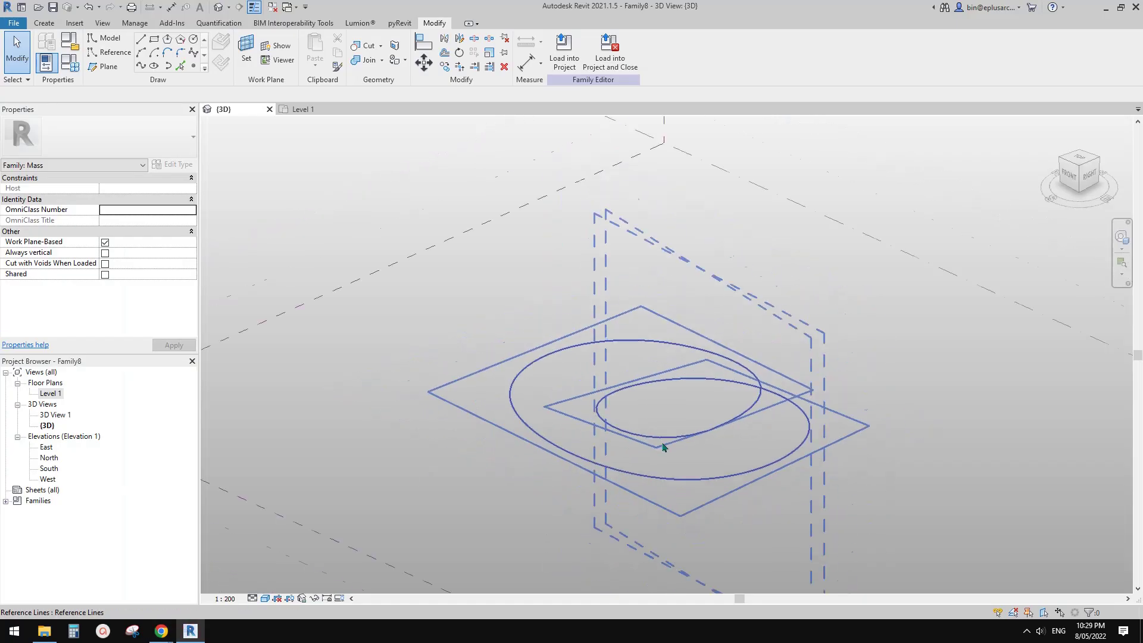
# - Place a reference point on the outer loop's lower-right side of the spline path
pyautogui.keyDown('shift'); pyautogui.moveTo(613, 445); pyautogui.dragTo(708, 505, button='middle'); pyautogui.keyUp('shift')
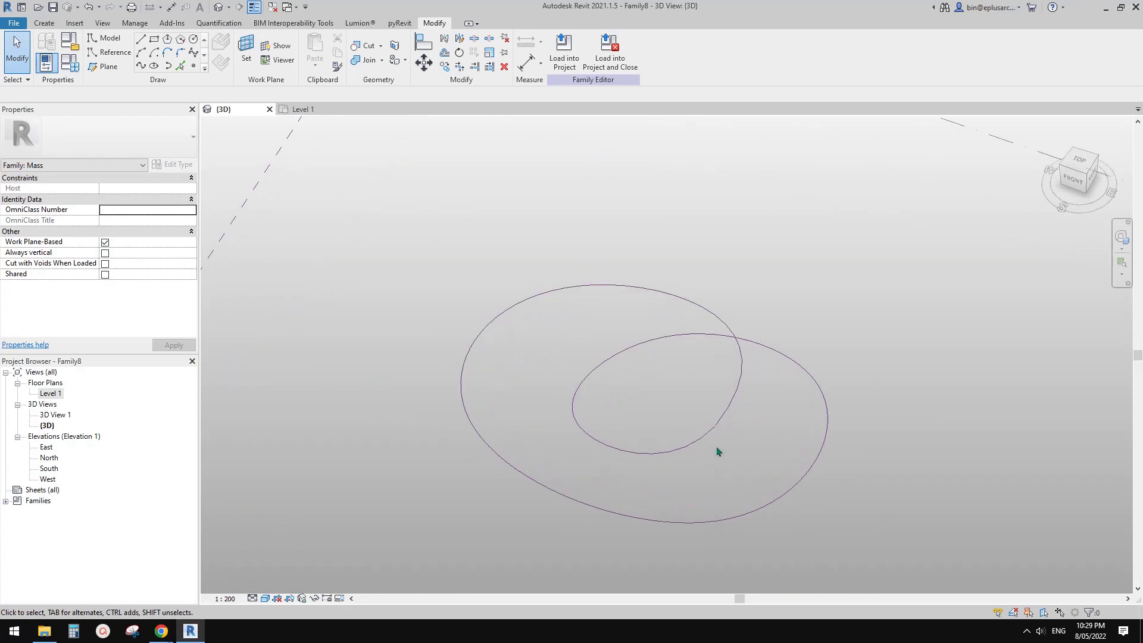
pyautogui.keyDown('shift'); pyautogui.moveTo(724, 435); pyautogui.dragTo(526, 246, button='middle'); pyautogui.keyUp('shift')
pyautogui.scroll(2, 745, 381)
pyautogui.click(194, 66)
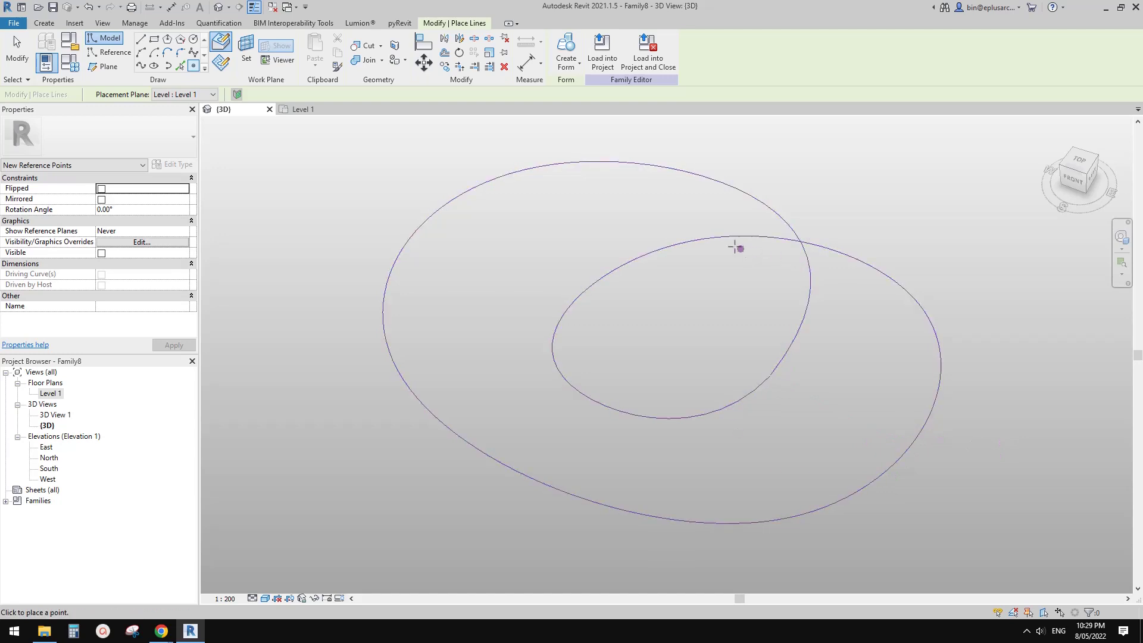
pyautogui.click(918, 436)
pyautogui.moveTo(979, 468); pyautogui.dragTo(967, 464, button='middle')
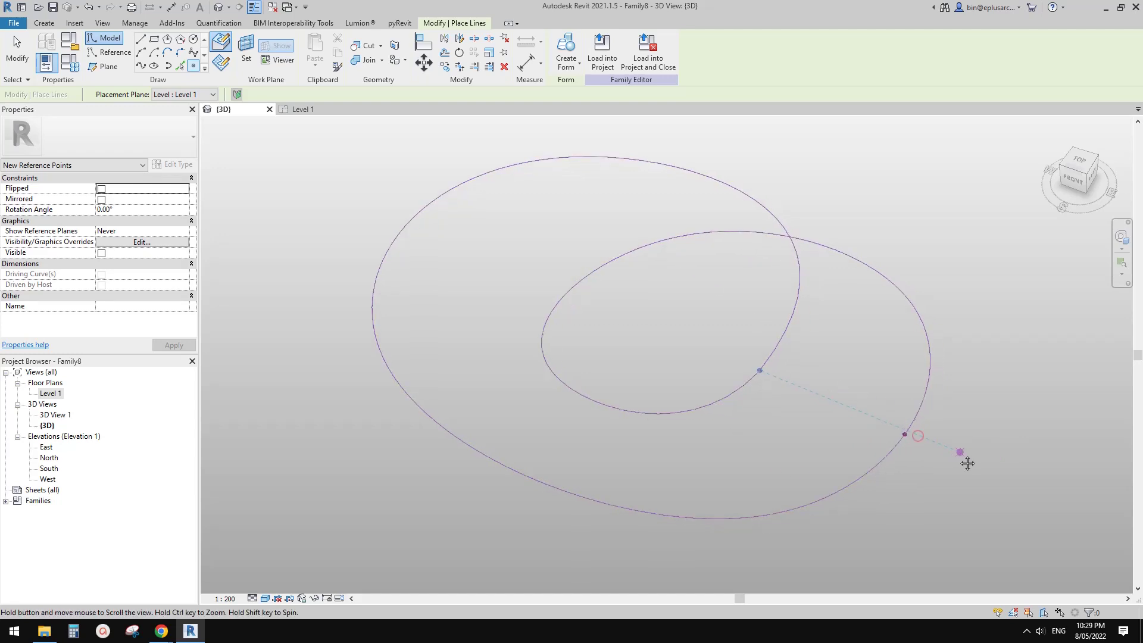
pyautogui.press('Escape')
pyautogui.moveTo(874, 437); pyautogui.dragTo(776, 381, button='middle')
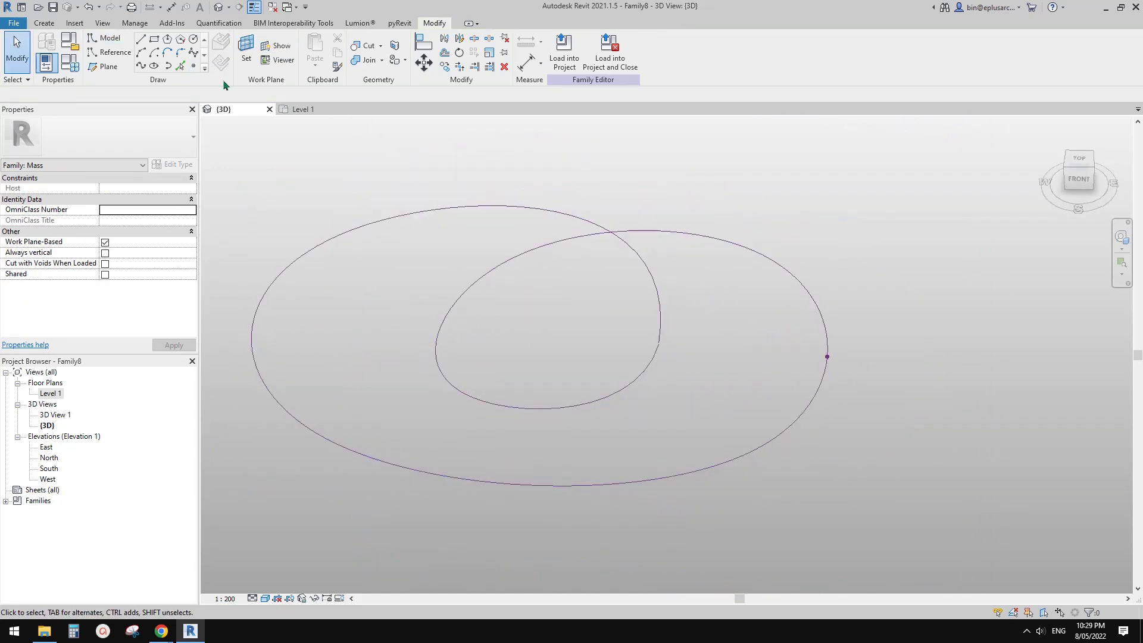
# - Start a rectangular reference line and set the work plane to the reference point's plane perpendicular to the spline
pyautogui.click(110, 53)
pyautogui.click(154, 40)
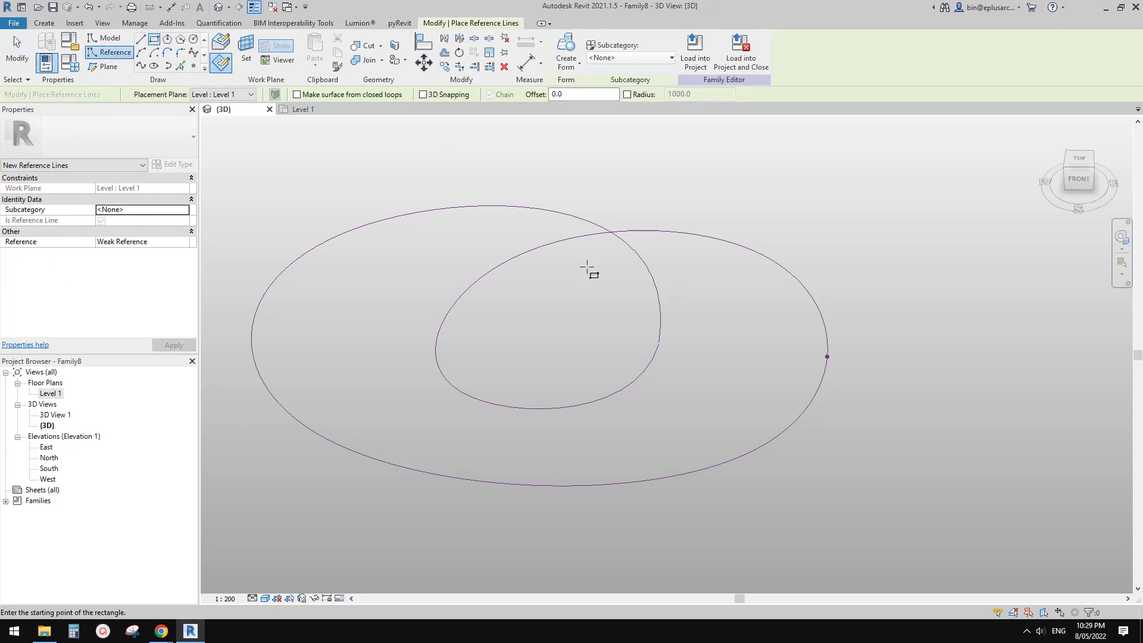
pyautogui.moveTo(653, 267); pyautogui.dragTo(668, 286, button='middle')
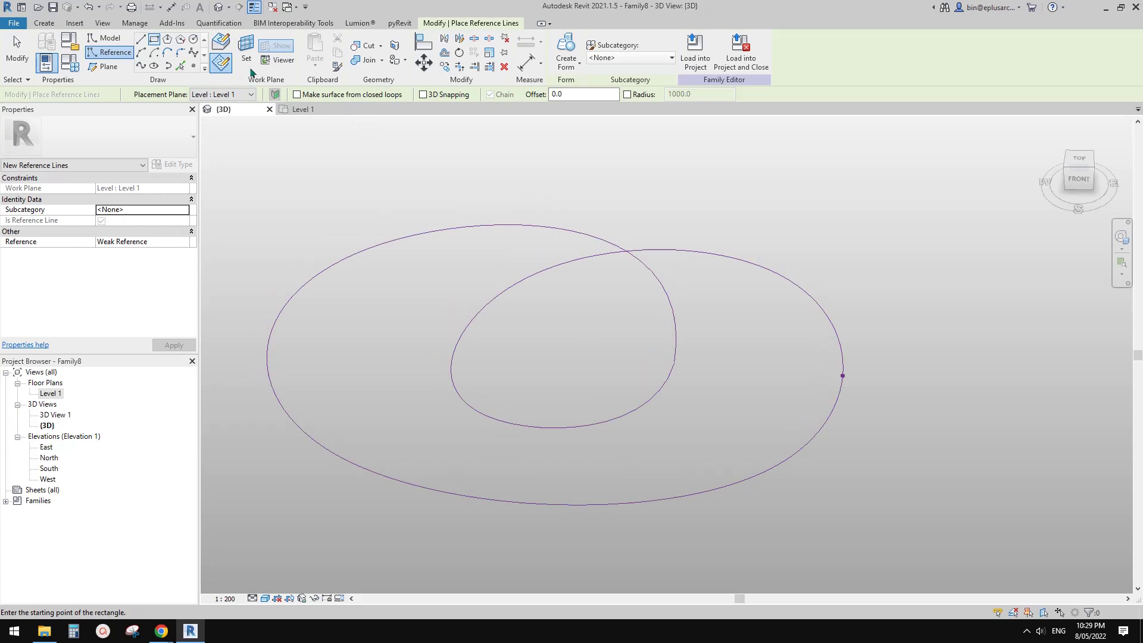
pyautogui.click(246, 49)
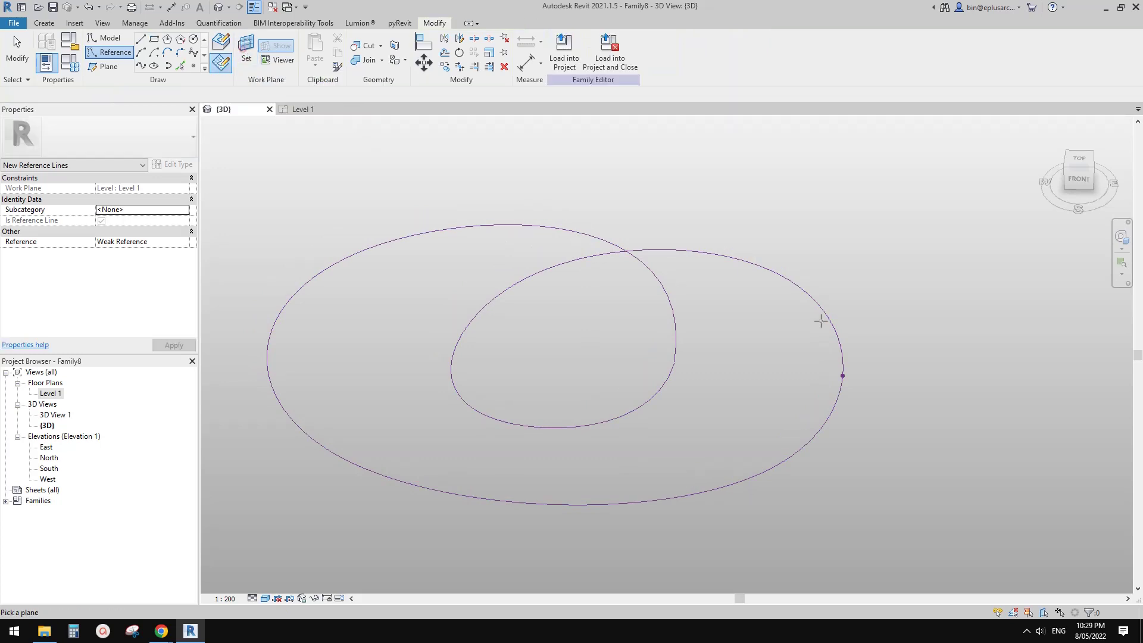
pyautogui.click(842, 375)
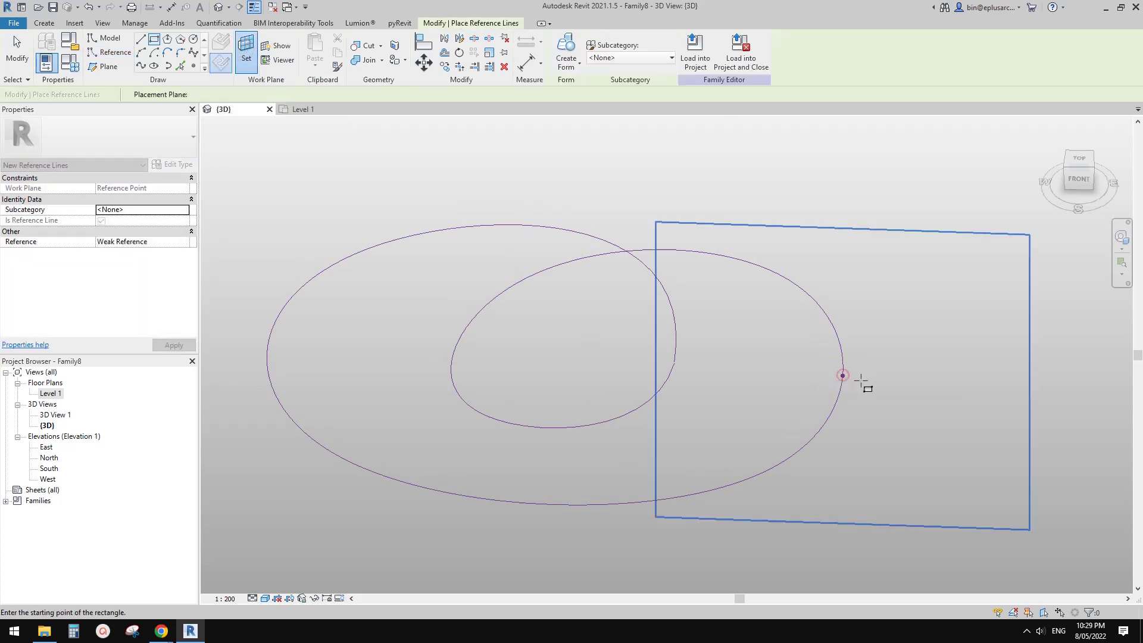
pyautogui.keyDown('shift'); pyautogui.moveTo(865, 386); pyautogui.dragTo(936, 353, button='middle'); pyautogui.keyUp('shift')
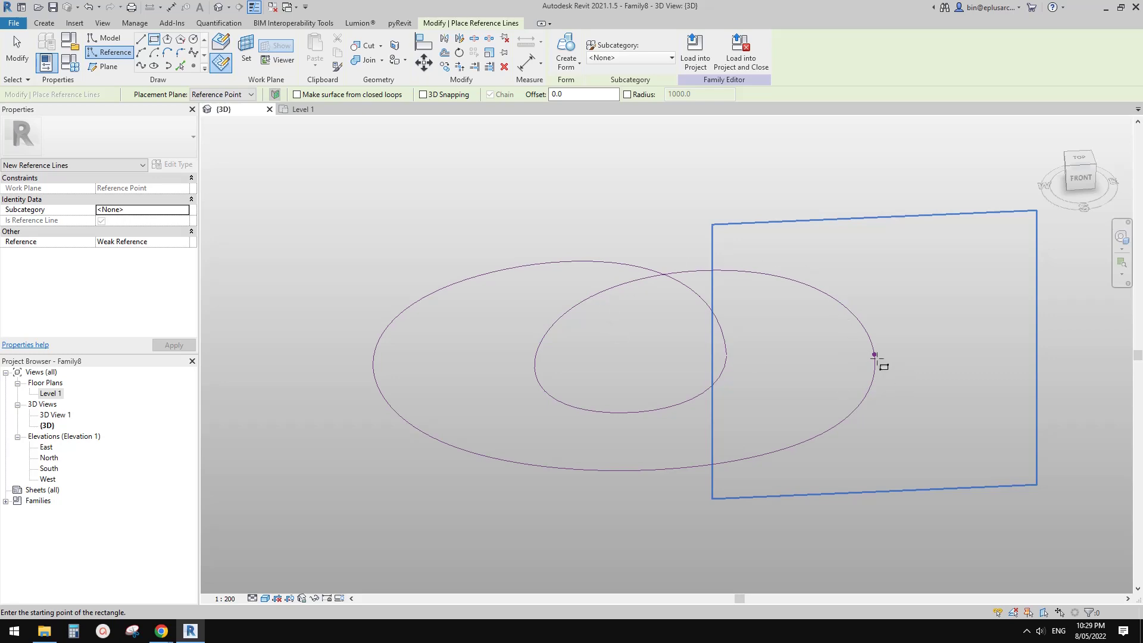
# - Draw a reference-line rectangle about 2900 wide and 1700 high, with its lower corner at the reference point
pyautogui.scroll(2, 869, 355)
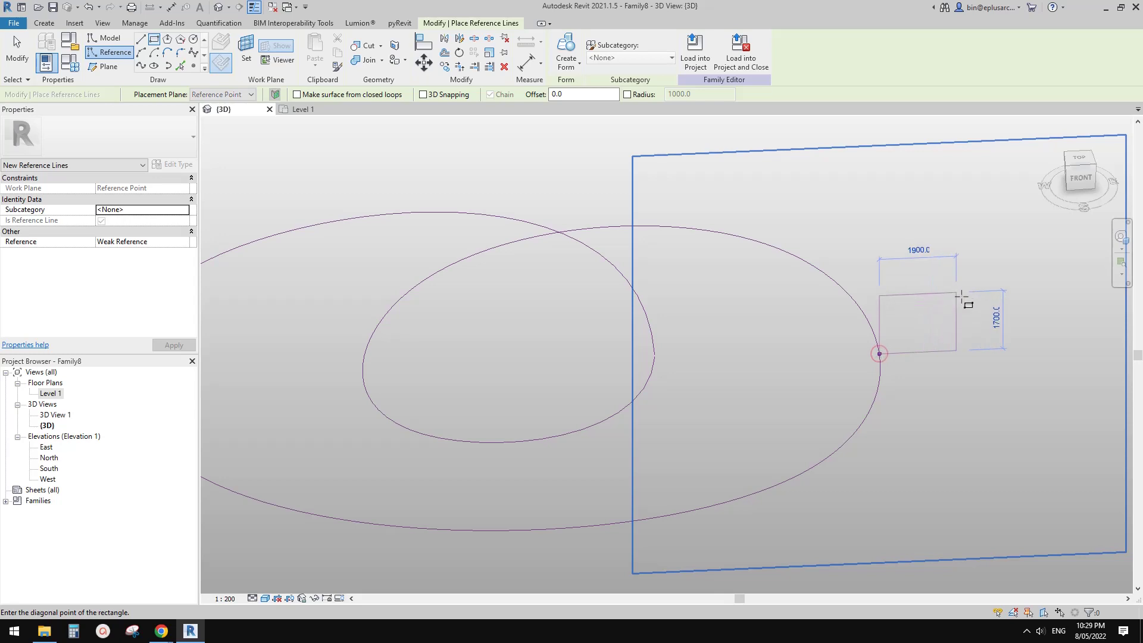
pyautogui.click(996, 290)
pyautogui.press('Escape')
pyautogui.press('Escape')
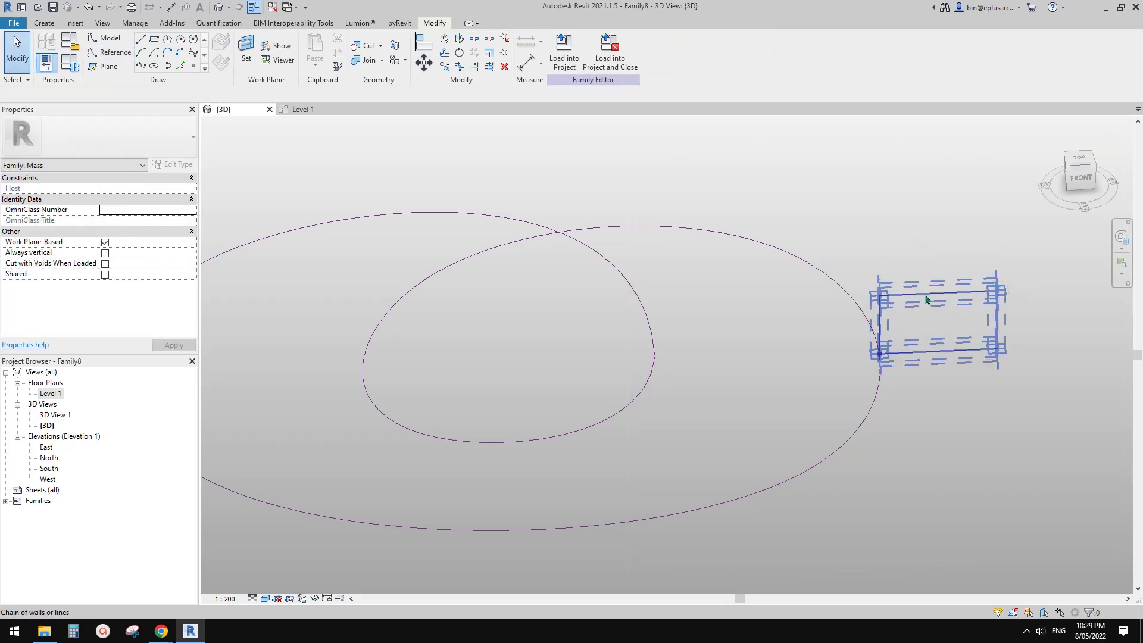
# - Select the whole rectangle chain and nudge it inward until its bottom edge is roughly centred on the reference point
pyautogui.click(926, 297)
pyautogui.press('Left')
pyautogui.press('Left')
pyautogui.press('Left')
pyautogui.press('Left')
pyautogui.press('Left')
pyautogui.press('Left')
pyautogui.press('Left')
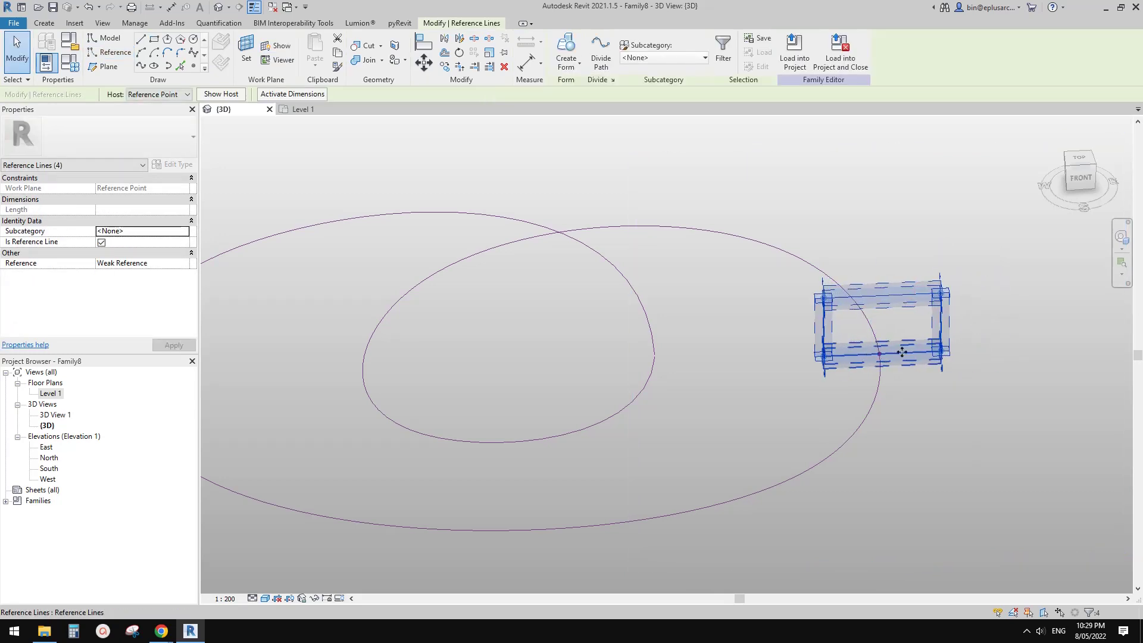
pyautogui.scroll(2, 903, 352)
pyautogui.press('Escape')
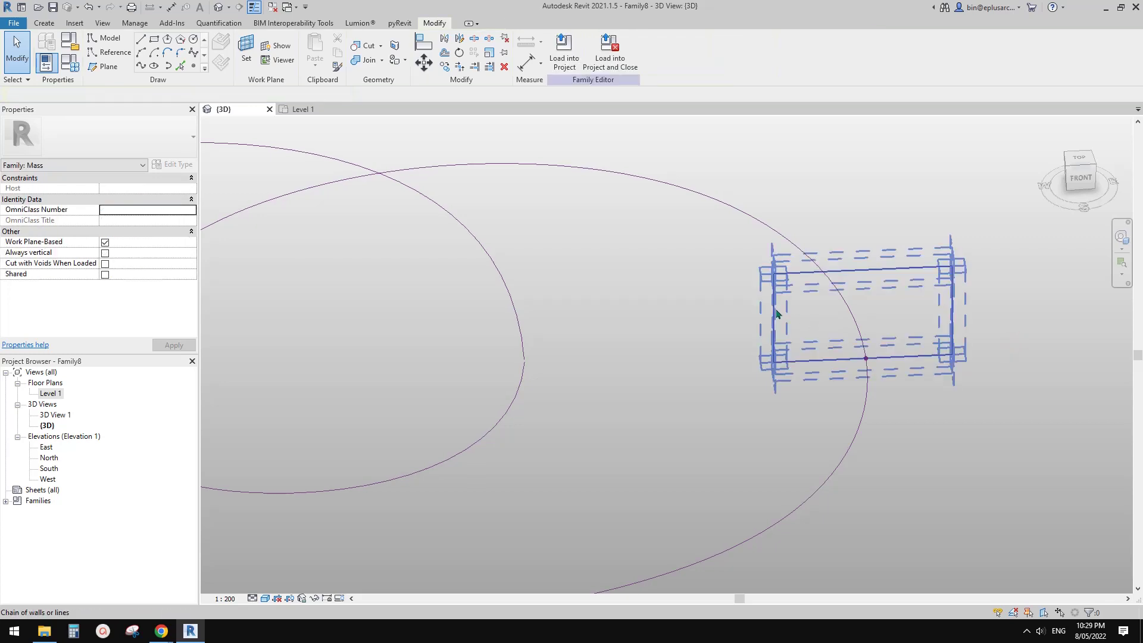
# - Widen the rectangle to 3260 by nudging its inner and outer vertical sides outward
pyautogui.click(768, 315)
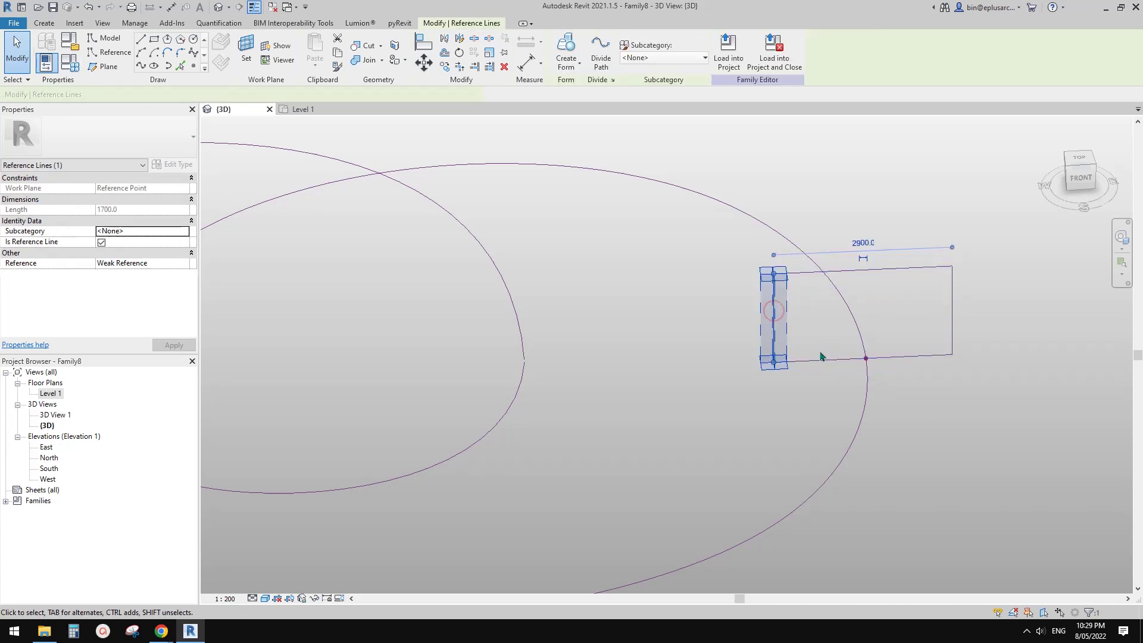
pyautogui.press('Left')
pyautogui.click(953, 307)
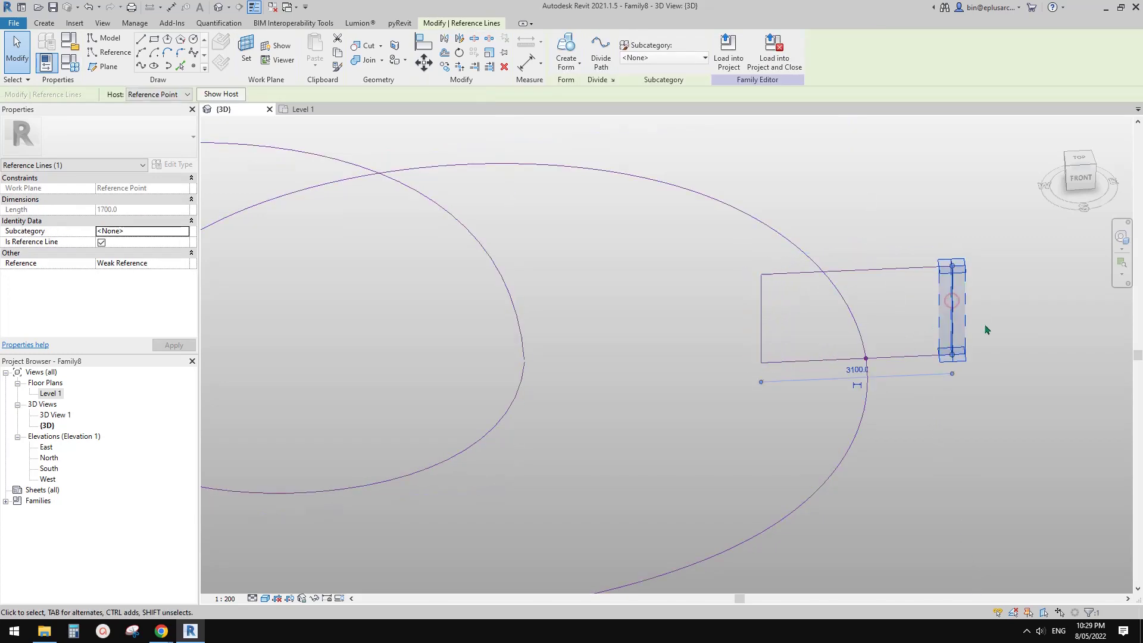
pyautogui.press('Right')
pyautogui.click(876, 271)
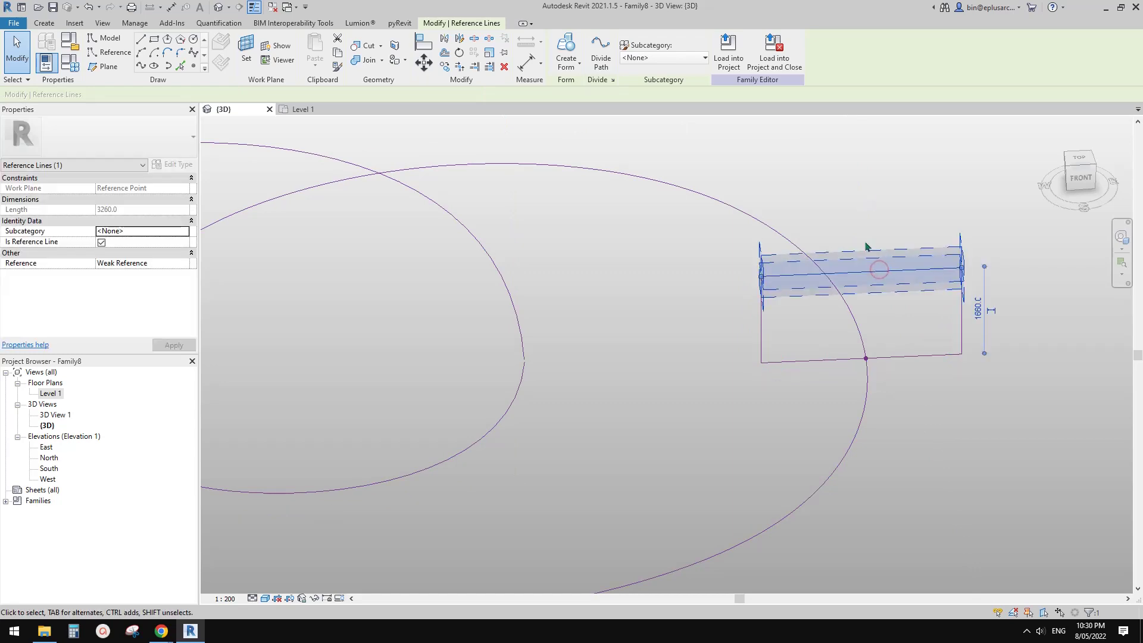
pyautogui.click(952, 395)
# - Try to create a form from the rectangle chain as the profile and the spline as the path
pyautogui.scroll(-5, 922, 389)
pyautogui.keyDown('shift'); pyautogui.moveTo(917, 389); pyautogui.dragTo(917, 339, button='middle'); pyautogui.keyUp('shift')
pyautogui.scroll(1, 833, 407)
pyautogui.scroll(-1, 880, 390)
pyautogui.press('Tab')
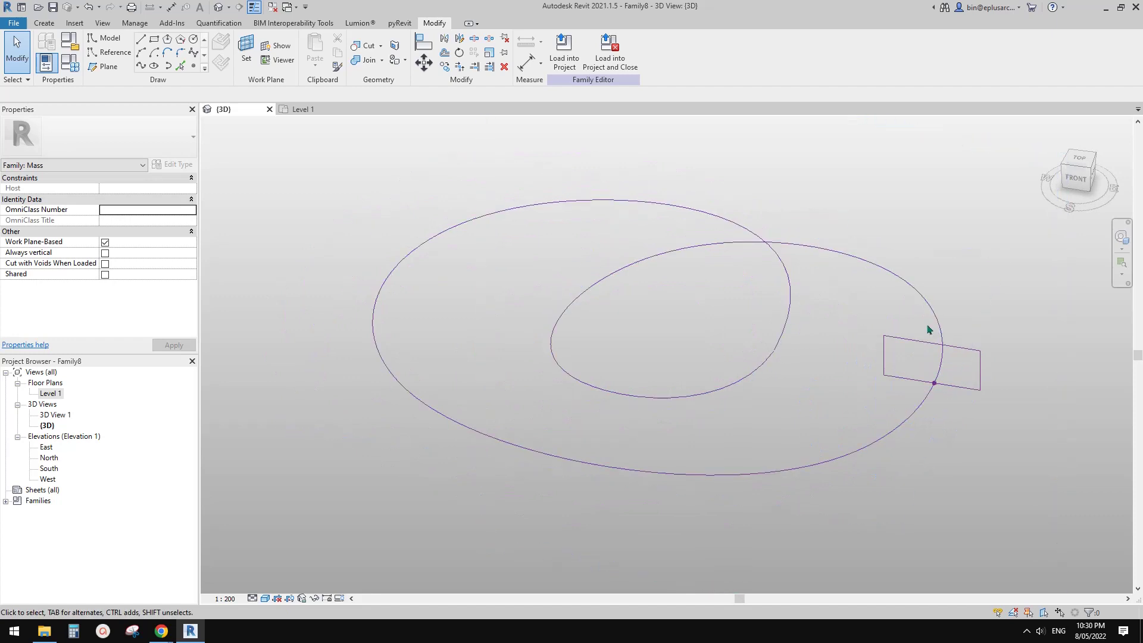
pyautogui.press('Tab')
pyautogui.click(929, 343)
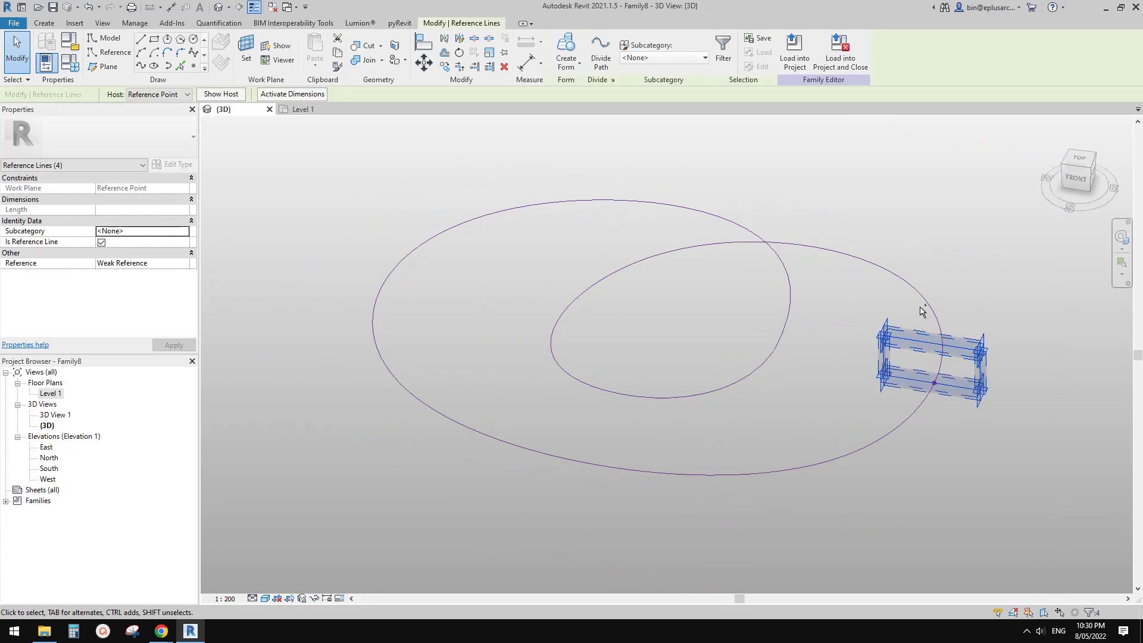
pyautogui.keyDown('ctrl'); pyautogui.click(921, 297); pyautogui.keyUp('ctrl')
pyautogui.keyDown('shift'); pyautogui.moveTo(893, 311); pyautogui.dragTo(773, 318, button='middle'); pyautogui.keyUp('shift')
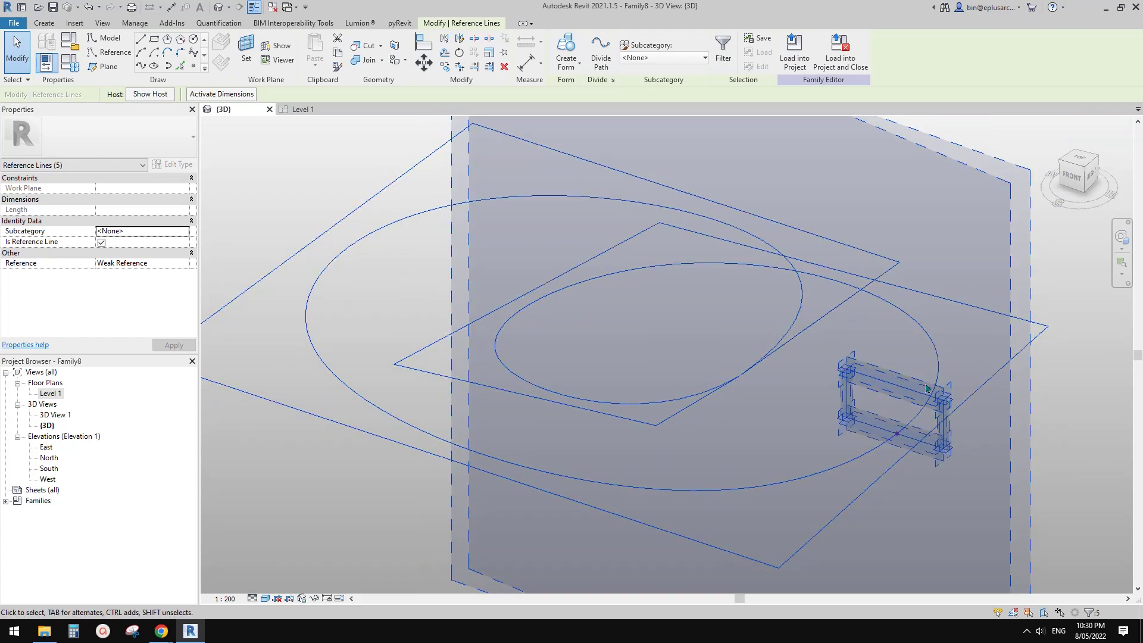
pyautogui.keyDown('shift'); pyautogui.moveTo(913, 415); pyautogui.dragTo(875, 357, button='middle'); pyautogui.keyUp('shift')
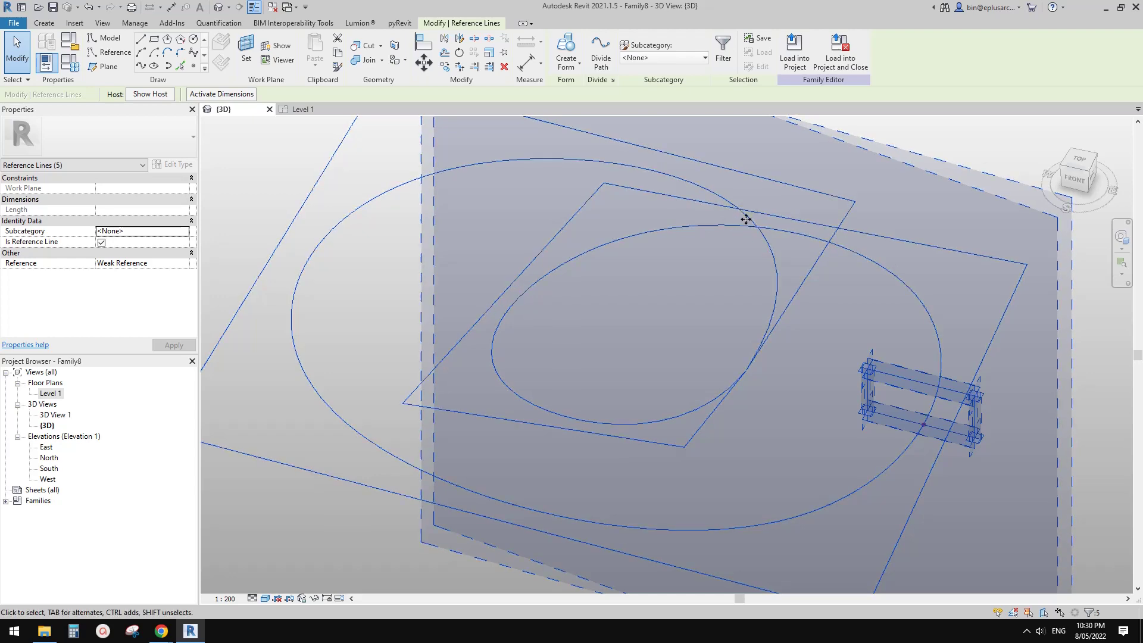
pyautogui.click(566, 47)
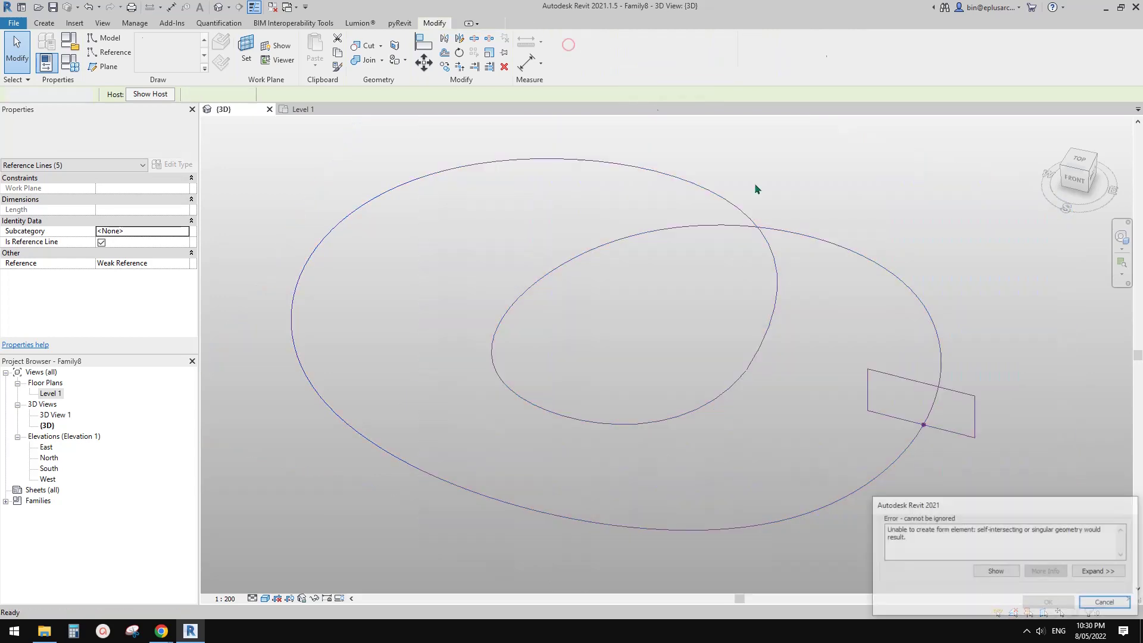
pyautogui.moveTo(990, 501); pyautogui.dragTo(747, 315)
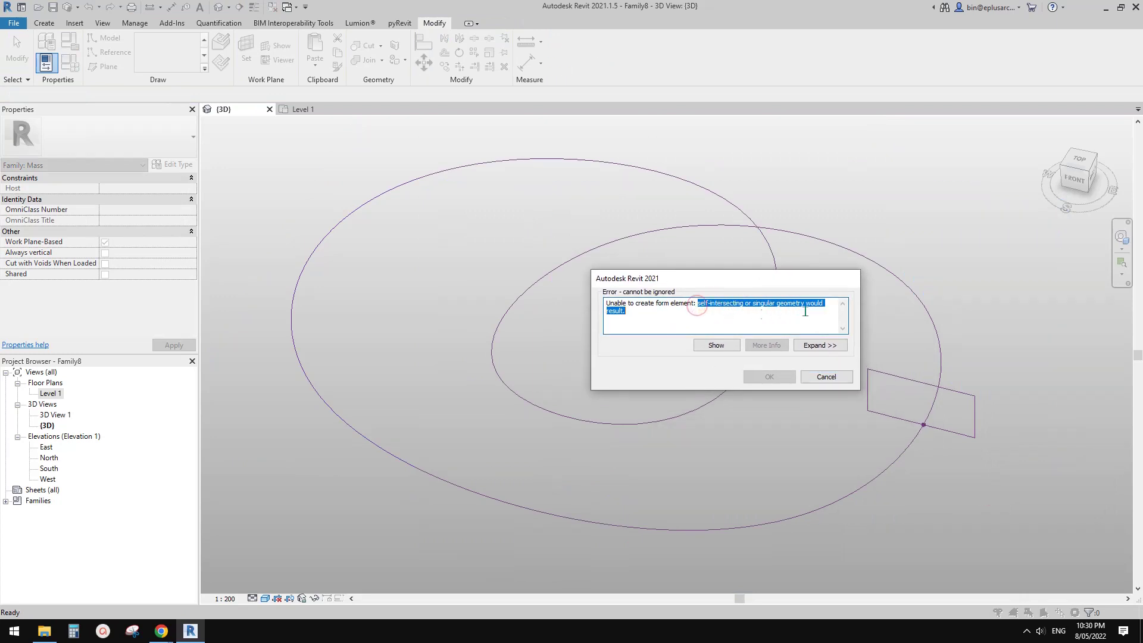
pyautogui.click(823, 377)
# - Move the reference point and its hosted rectangle along the spline to where the two loops cross
pyautogui.keyDown('shift'); pyautogui.moveTo(836, 331); pyautogui.dragTo(862, 393, button='middle'); pyautogui.keyUp('shift')
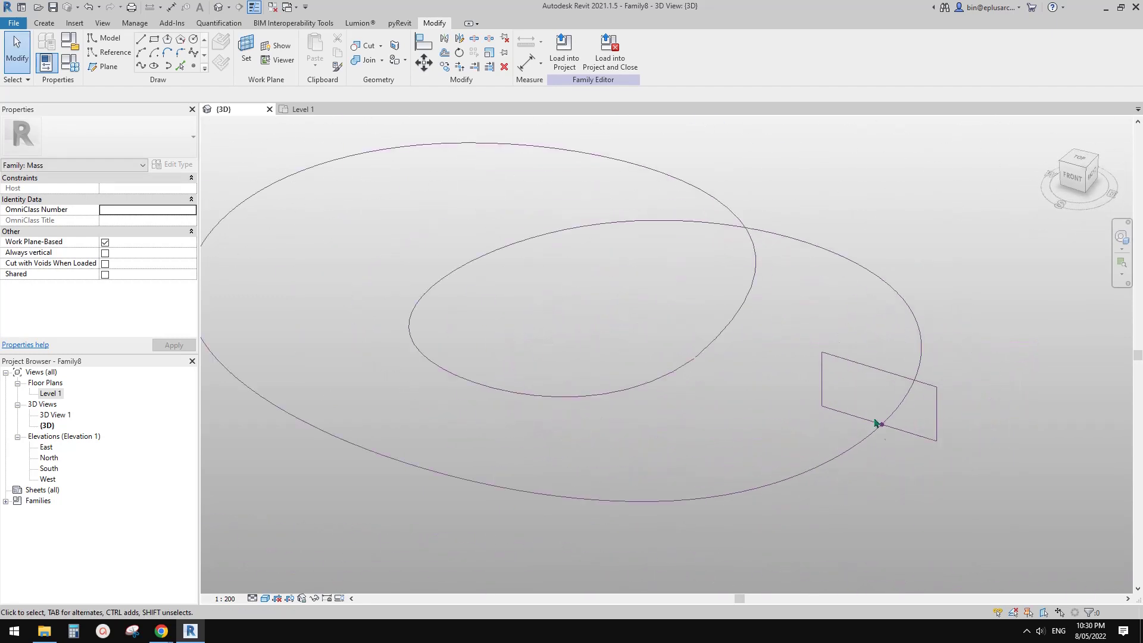
pyautogui.scroll(-2, 867, 417)
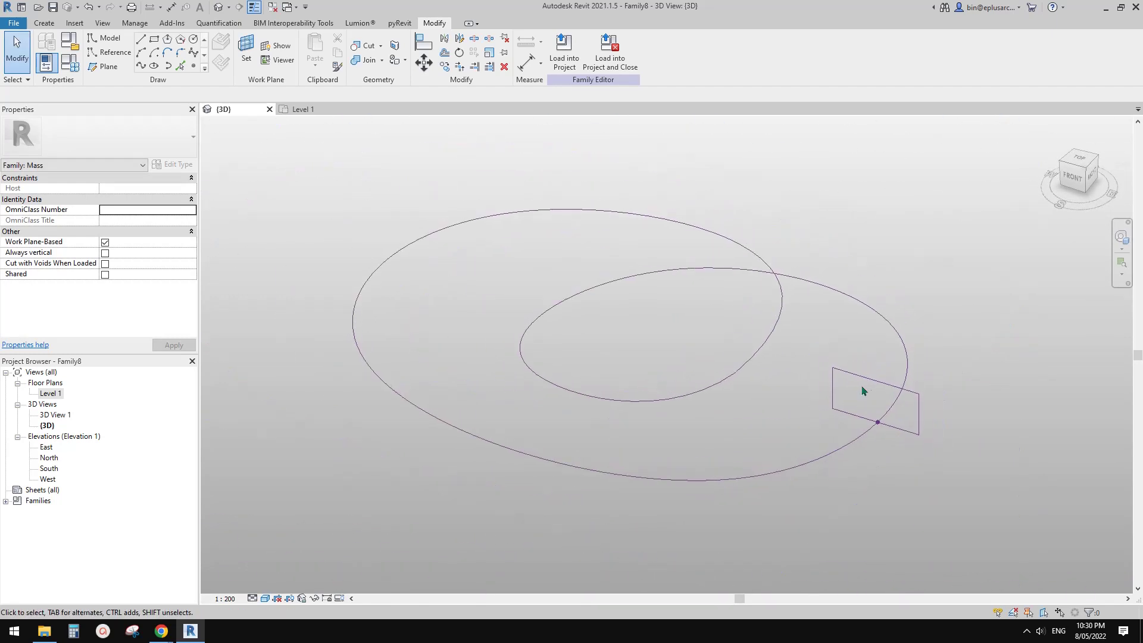
pyautogui.keyDown('shift'); pyautogui.moveTo(865, 391); pyautogui.dragTo(679, 352, button='middle'); pyautogui.keyUp('shift')
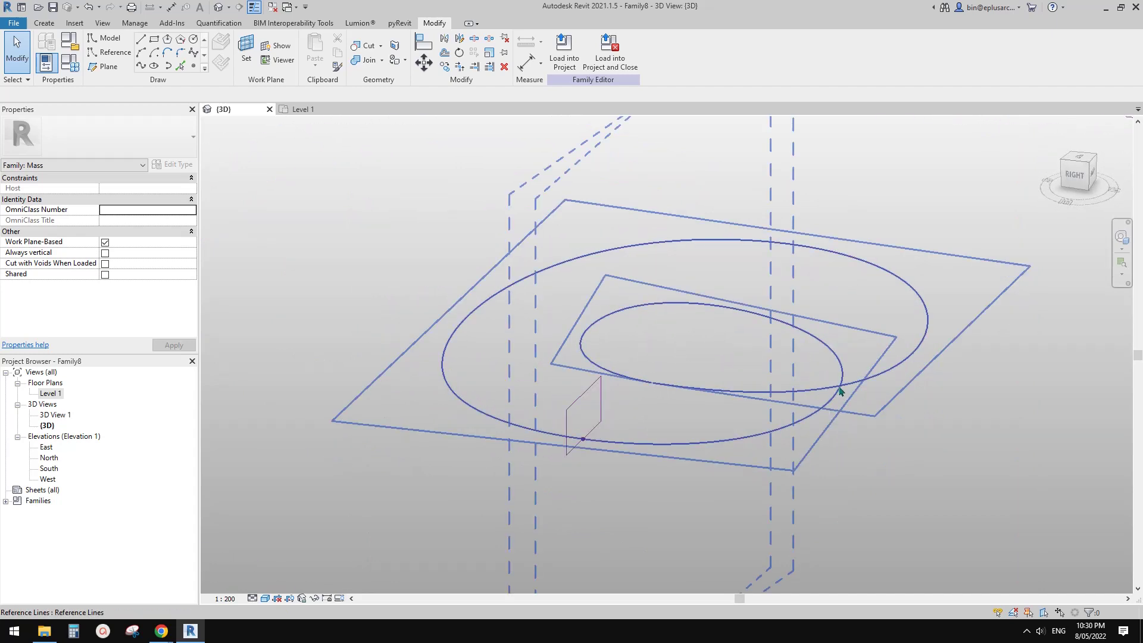
pyautogui.keyDown('shift'); pyautogui.moveTo(840, 391); pyautogui.dragTo(859, 419, button='middle'); pyautogui.keyUp('shift')
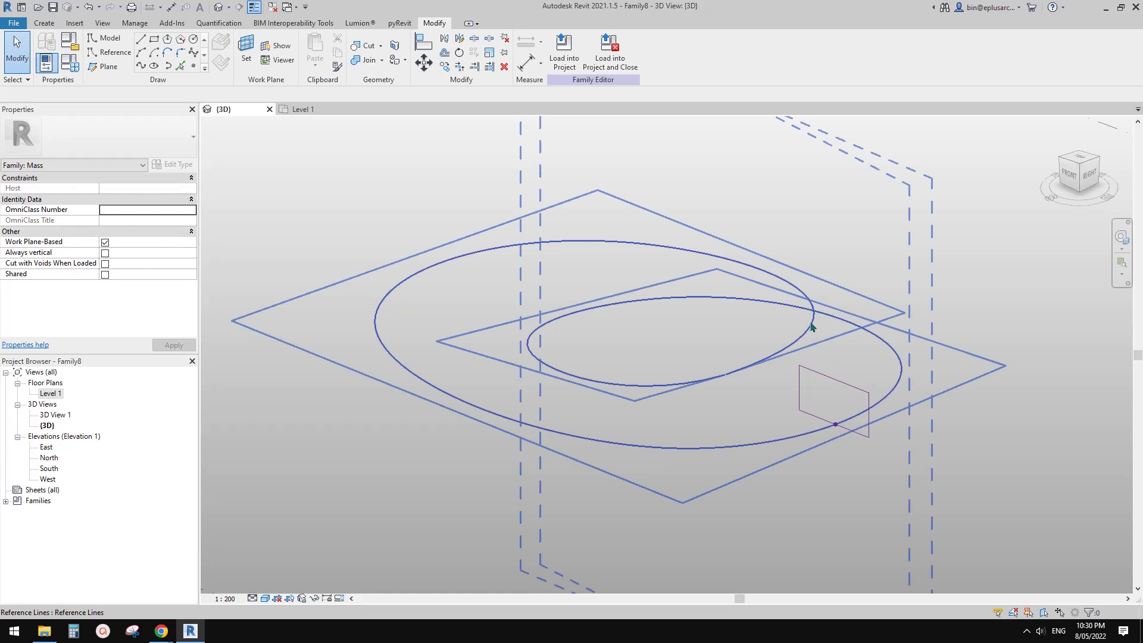
pyautogui.keyDown('shift'); pyautogui.moveTo(813, 326); pyautogui.dragTo(847, 397, button='middle'); pyautogui.keyUp('shift')
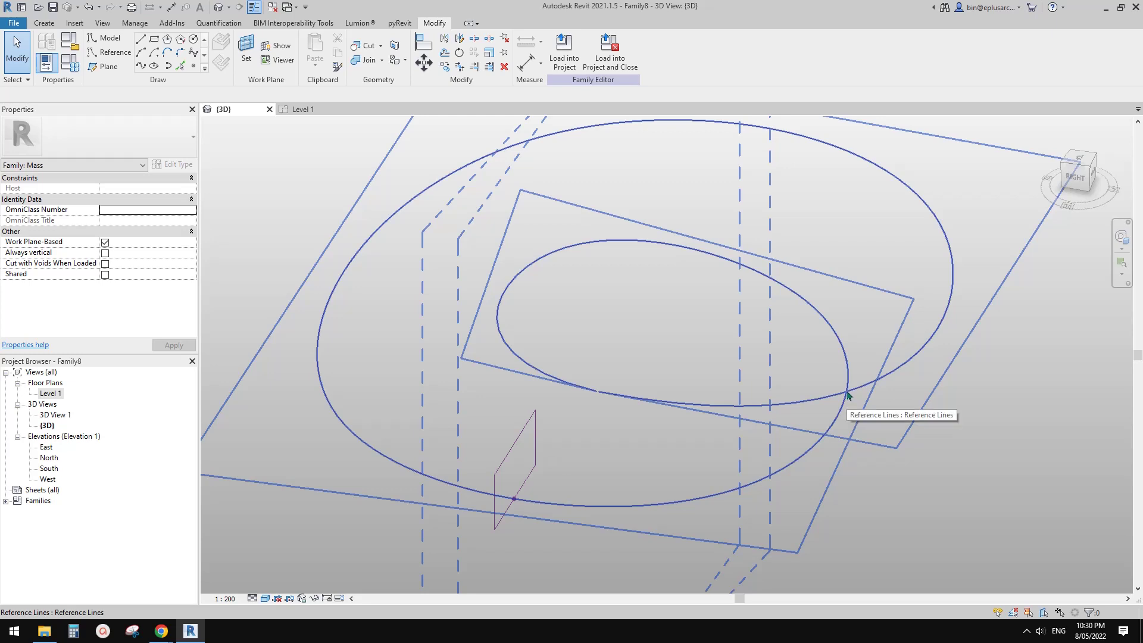
pyautogui.moveTo(856, 385)
pyautogui.keyDown('shift'); pyautogui.mouseDown(button='middle')
pyautogui.moveTo(773, 339)
pyautogui.moveTo(798, 403)
pyautogui.moveTo(898, 387)
pyautogui.mouseUp(button='middle'); pyautogui.keyUp('shift')
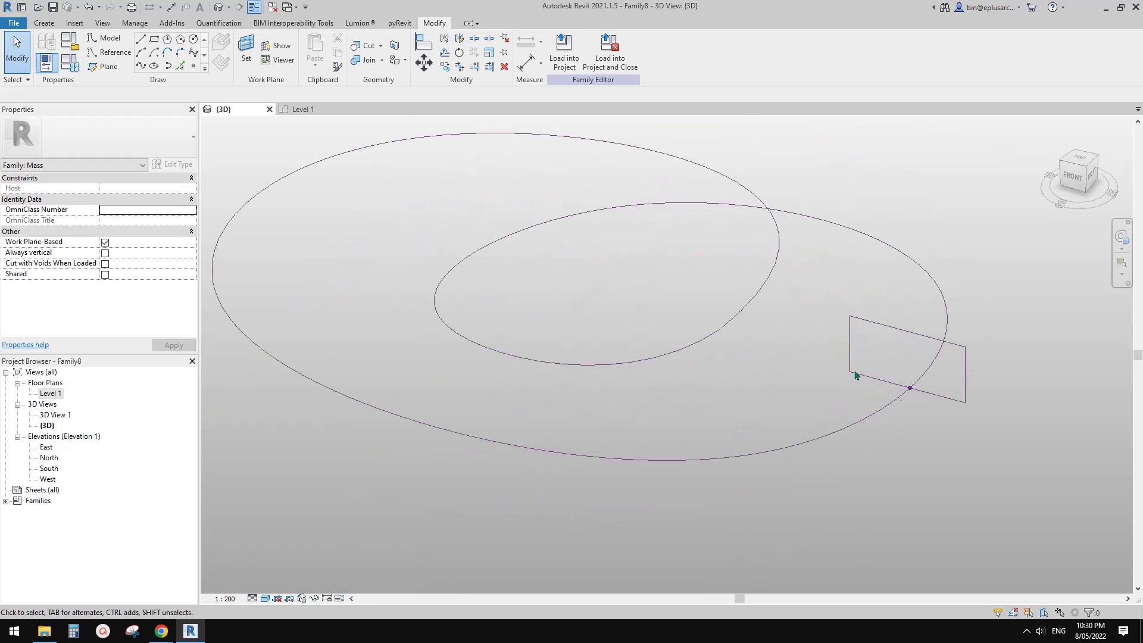
pyautogui.click(909, 388)
pyautogui.click(777, 207)
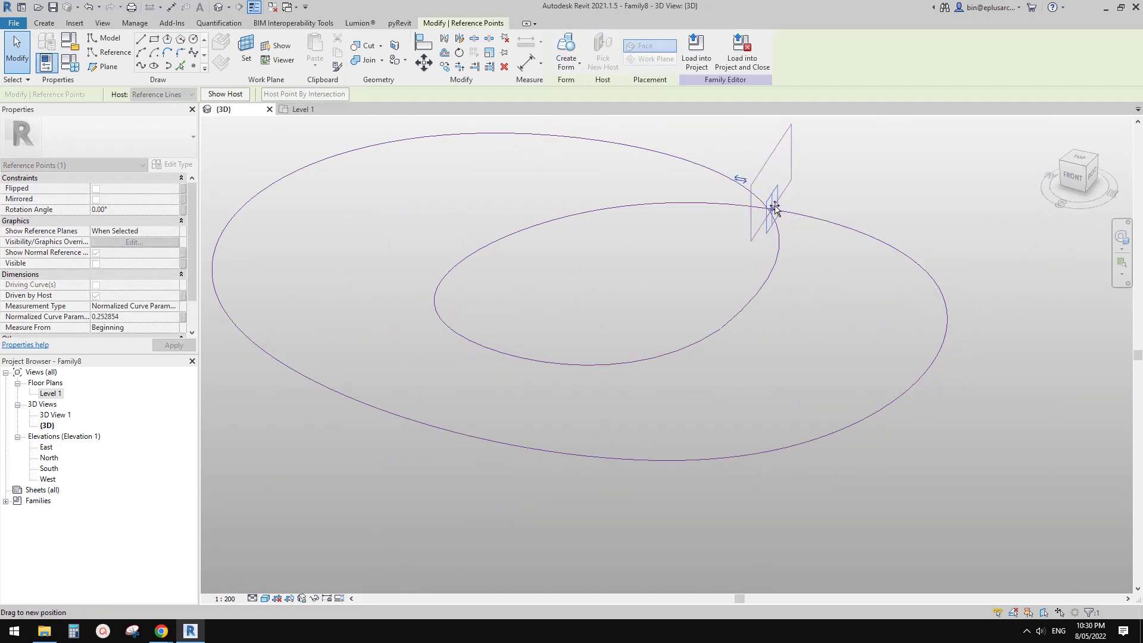
pyautogui.moveTo(775, 207); pyautogui.dragTo(772, 207)
# - Copy the rectangle chain together with its reference point to a spot beside the spline crossing
pyautogui.moveTo(793, 320); pyautogui.dragTo(905, 348, button='middle')
pyautogui.scroll(6, 888, 324)
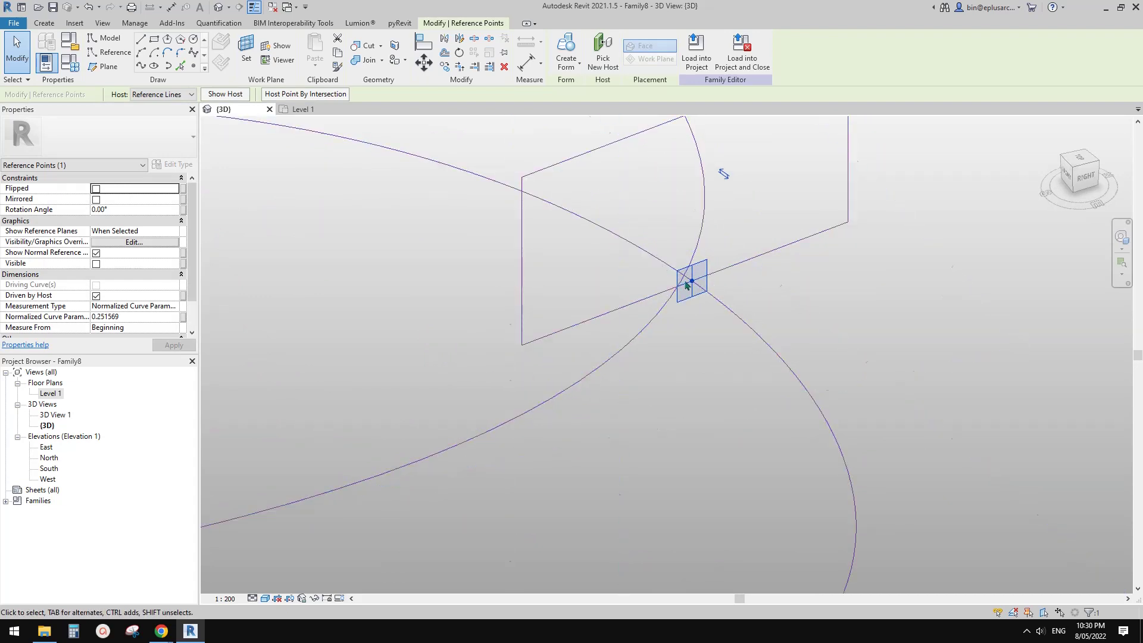
pyautogui.keyDown('shift'); pyautogui.moveTo(727, 301); pyautogui.dragTo(763, 301, button='middle'); pyautogui.keyUp('shift')
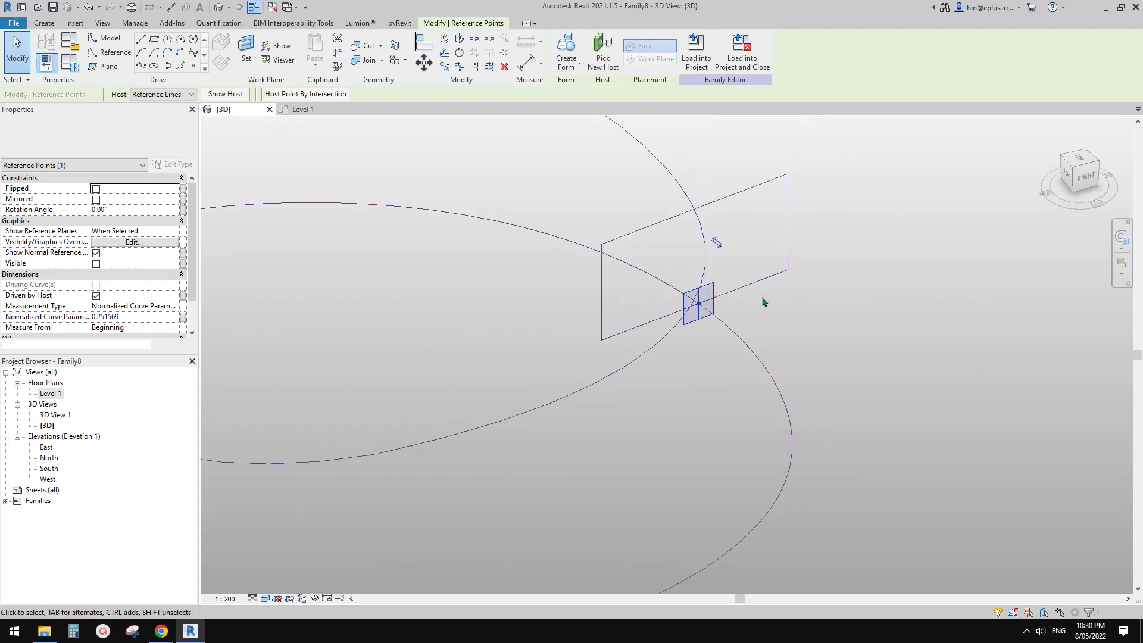
pyautogui.press('Tab')
pyautogui.keyDown('ctrl'); pyautogui.click(748, 286); pyautogui.keyUp('ctrl')
pyautogui.scroll(-2, 748, 288)
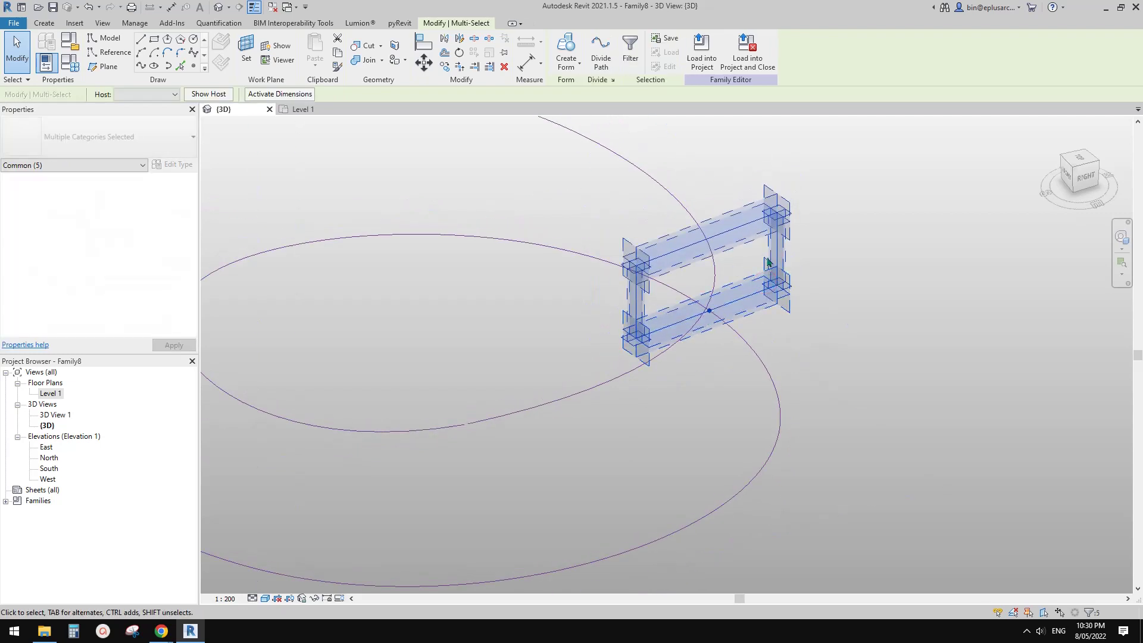
pyautogui.press('c')
pyautogui.press('o')
pyautogui.click(725, 291)
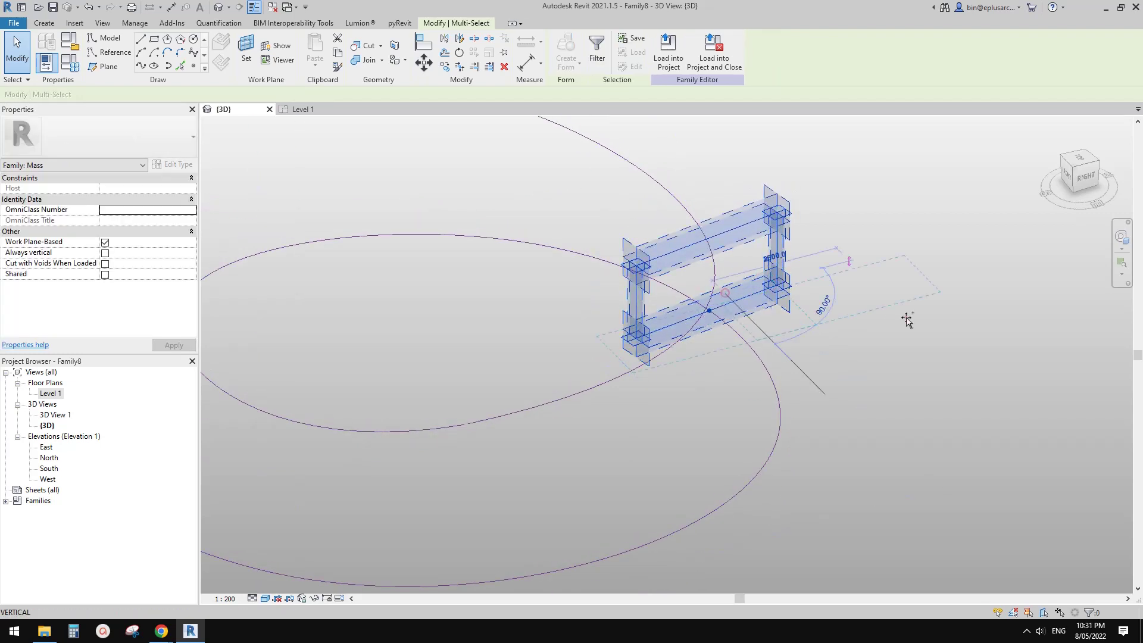
pyautogui.click(906, 317)
# - Rehost the copied reference point onto the other spline loop, right beside the crossing
pyautogui.press('Escape')
pyautogui.scroll(1, 842, 249)
pyautogui.click(831, 294)
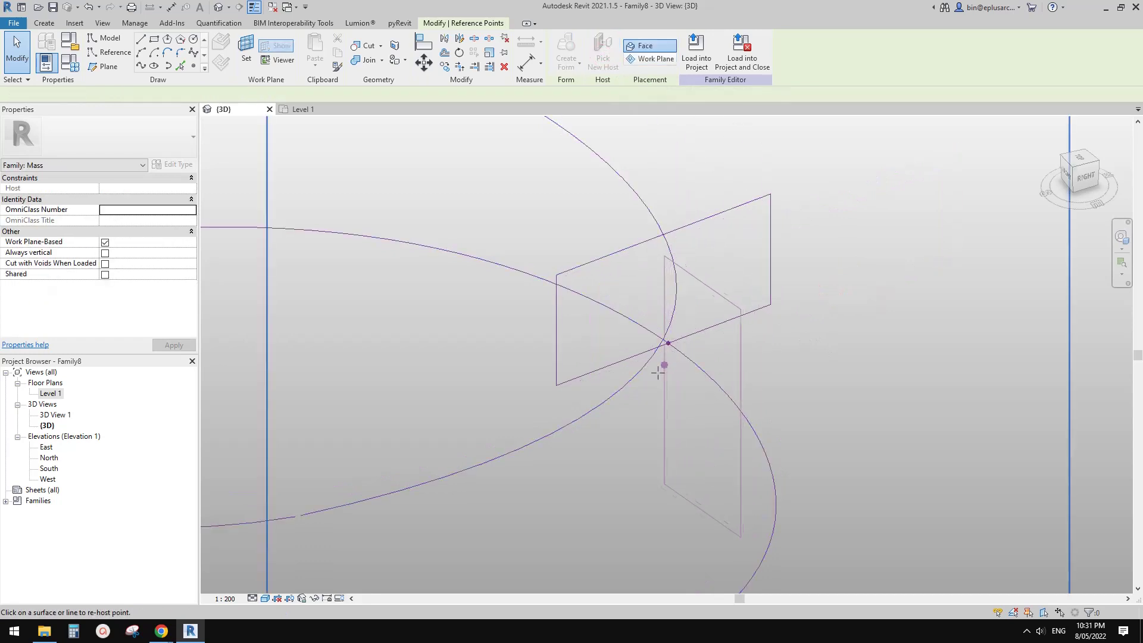
pyautogui.scroll(5, 657, 372)
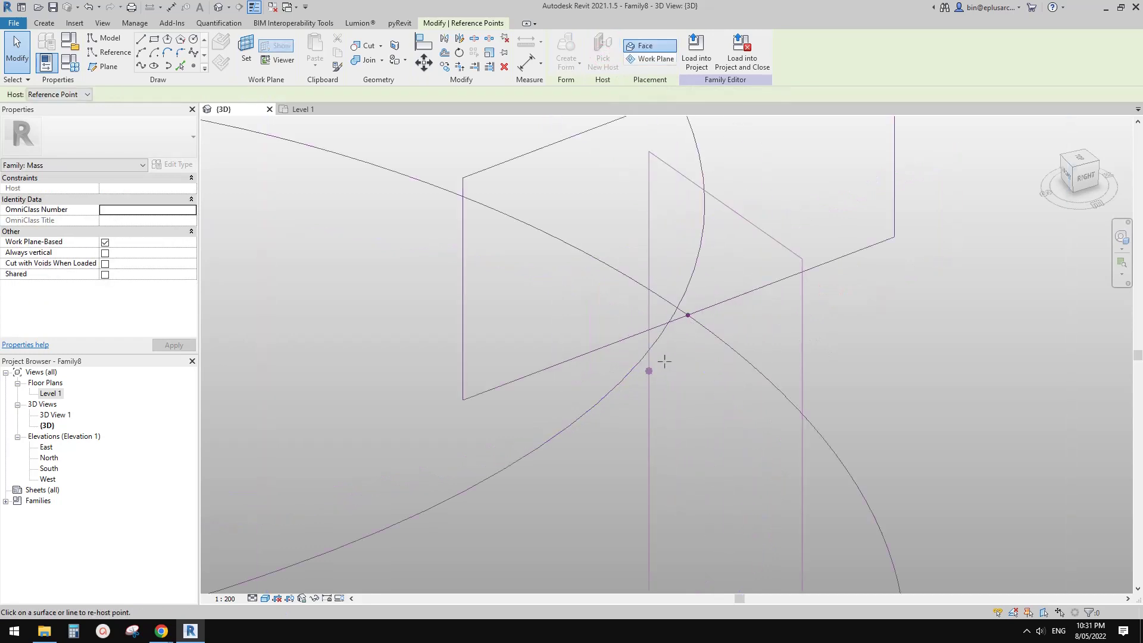
pyautogui.click(673, 319)
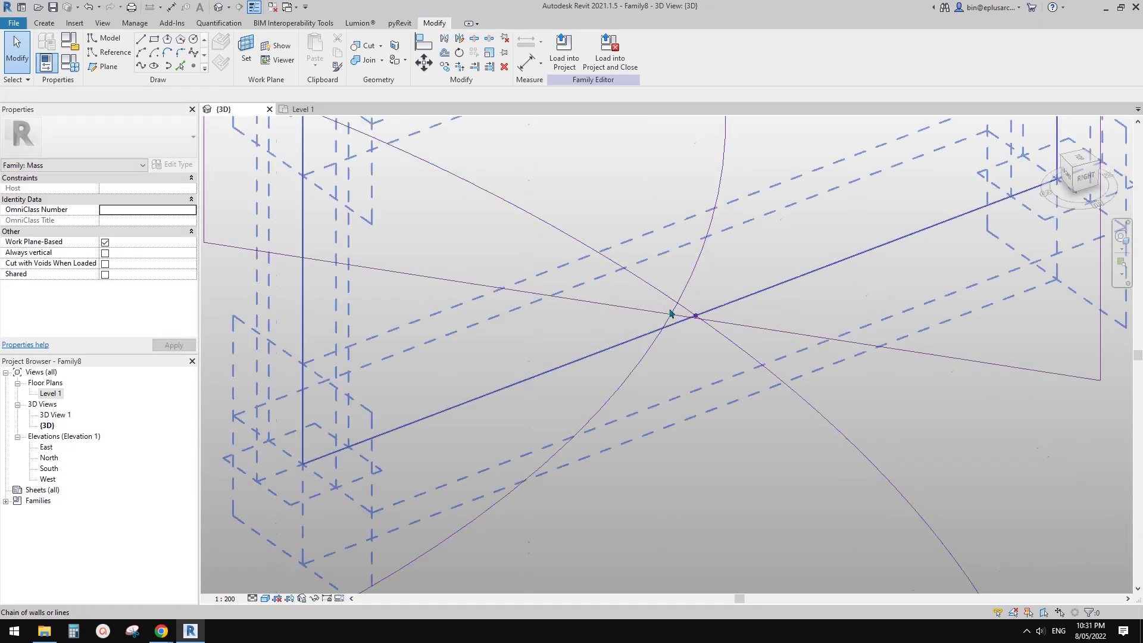
# - Move the original rectangle up onto the copied rectangle's top edge and nudge it slightly higher
pyautogui.scroll(-3, 727, 280)
pyautogui.keyDown('shift'); pyautogui.moveTo(695, 386); pyautogui.dragTo(758, 299, button='middle'); pyautogui.keyUp('shift')
pyautogui.scroll(-1, 696, 312)
pyautogui.scroll(2, 701, 310)
pyautogui.scroll(-1, 731, 321)
pyautogui.click(714, 299)
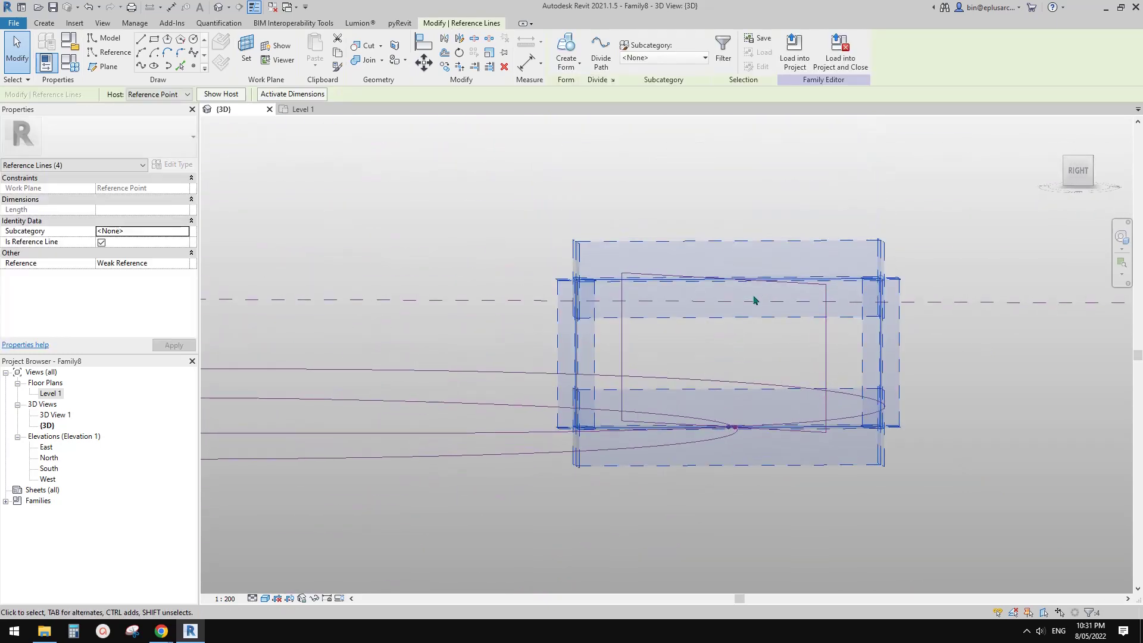
pyautogui.moveTo(728, 350); pyautogui.dragTo(764, 343, button='middle')
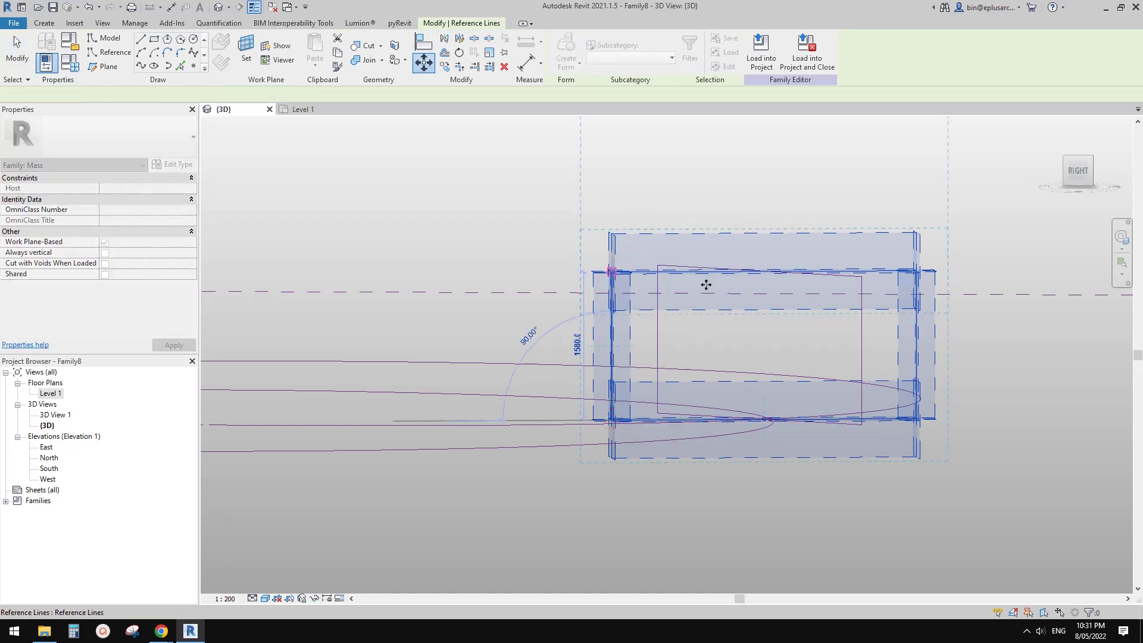
pyautogui.click(788, 271)
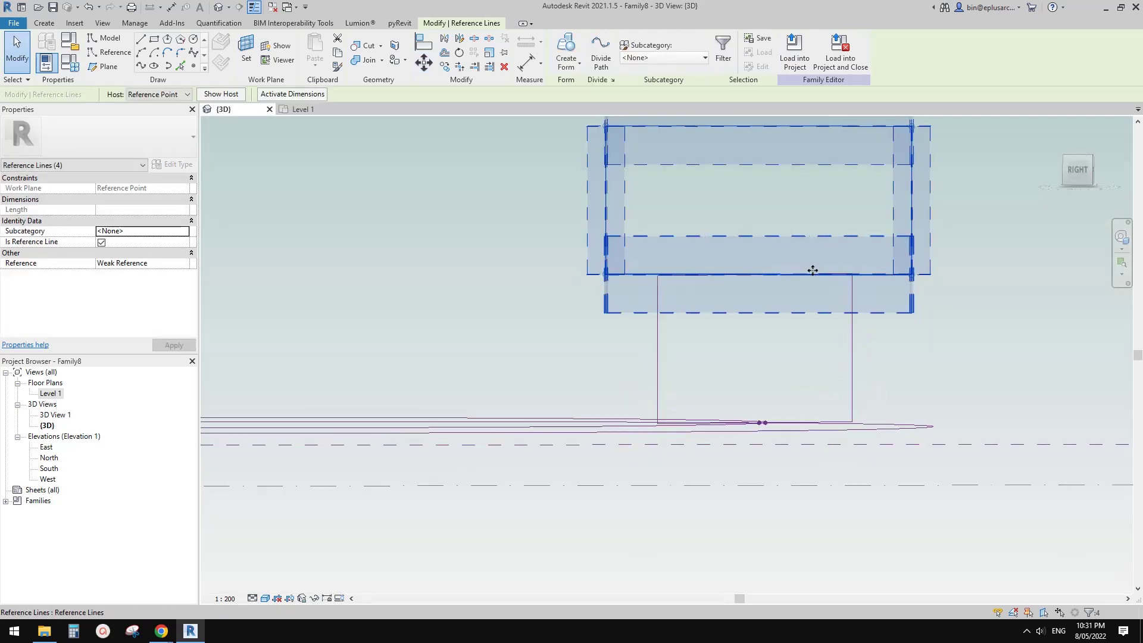
pyautogui.press('Up')
pyautogui.press('Up')
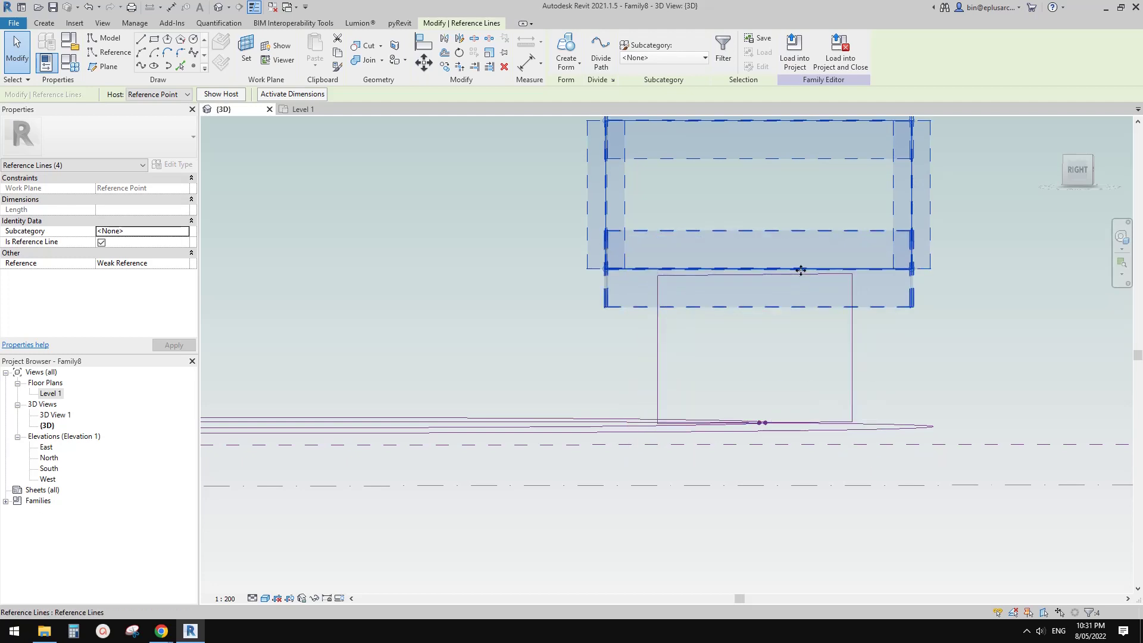
pyautogui.keyDown('shift'); pyautogui.moveTo(800, 270); pyautogui.dragTo(887, 294, button='middle'); pyautogui.keyUp('shift')
pyautogui.click(830, 277)
# - Create a form from the two rectangles as profiles and the spline as the path
pyautogui.scroll(-3, 811, 280)
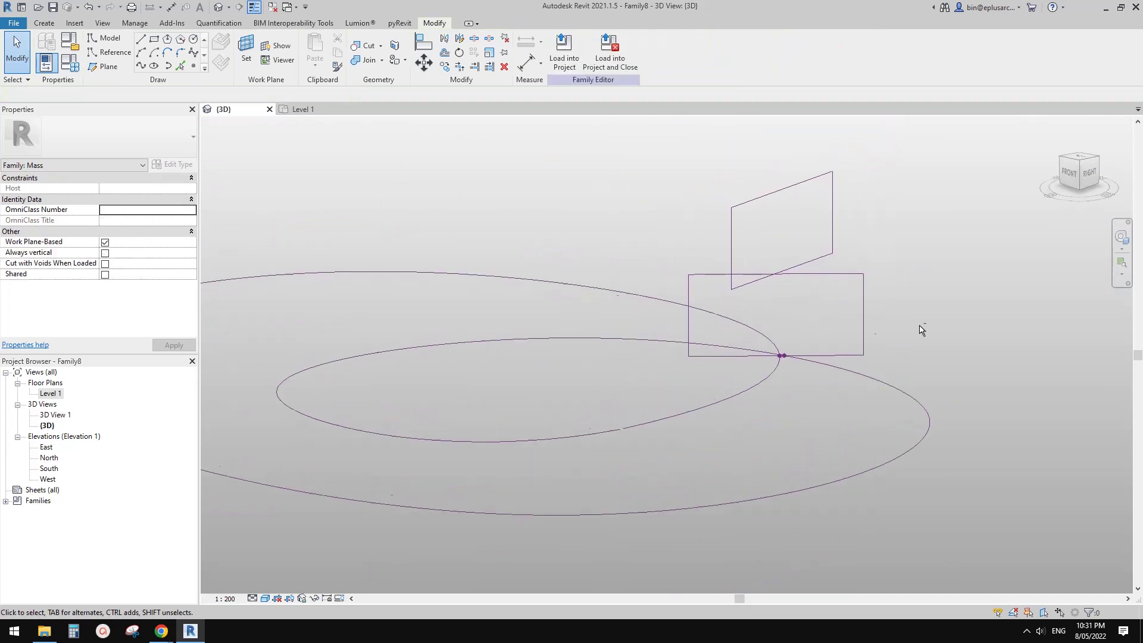
pyautogui.keyDown('shift'); pyautogui.moveTo(921, 329); pyautogui.dragTo(824, 342, button='middle'); pyautogui.keyUp('shift')
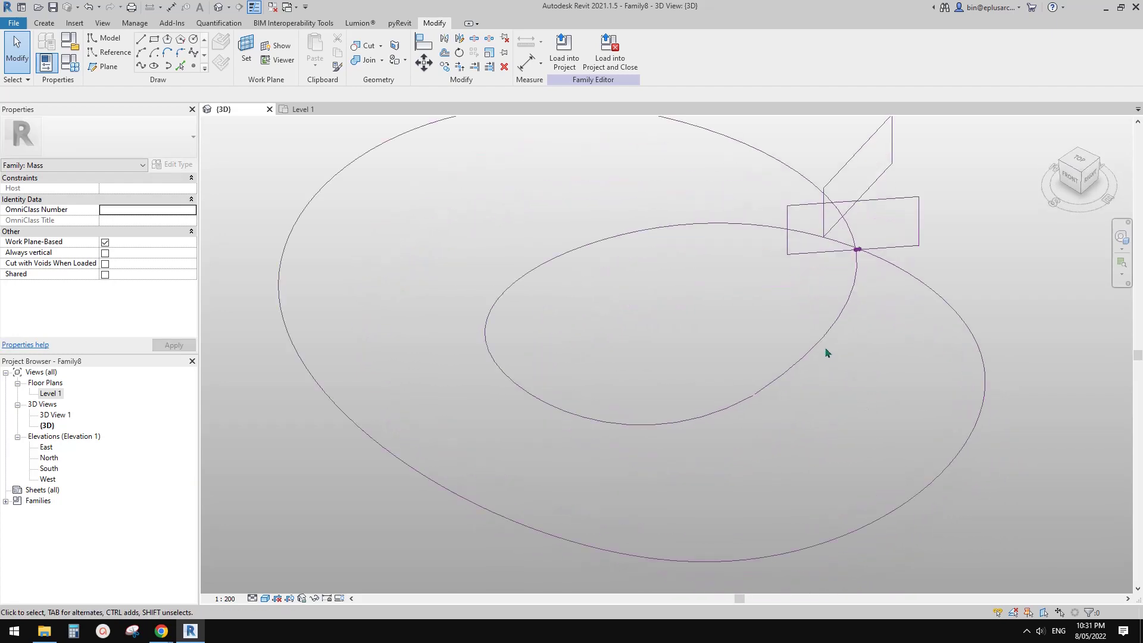
pyautogui.scroll(2, 890, 245)
pyautogui.click(920, 178)
pyautogui.scroll(-2, 880, 223)
pyautogui.moveTo(880, 222); pyautogui.dragTo(824, 327, button='middle')
pyautogui.scroll(1, 823, 254)
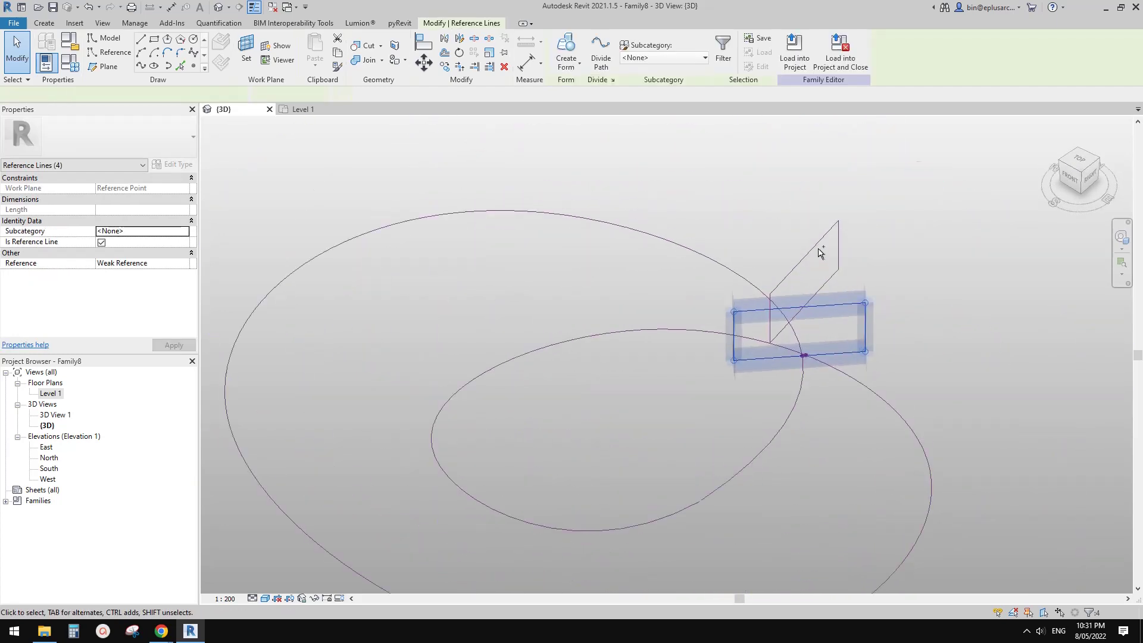
pyautogui.keyDown('ctrl'); pyautogui.click(724, 261); pyautogui.keyUp('ctrl')
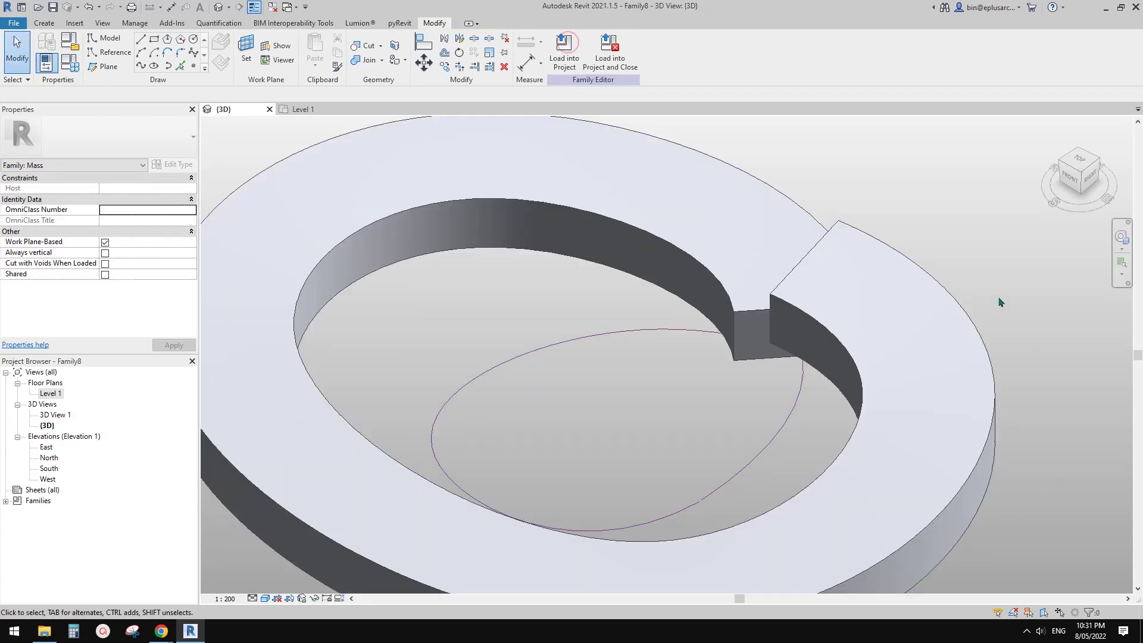
# - Inspect the swept ring form around its overlapping ends and undo its creation
pyautogui.keyDown('shift'); pyautogui.moveTo(1002, 301); pyautogui.dragTo(1032, 257, button='middle'); pyautogui.keyUp('shift')
pyautogui.scroll(2, 854, 273)
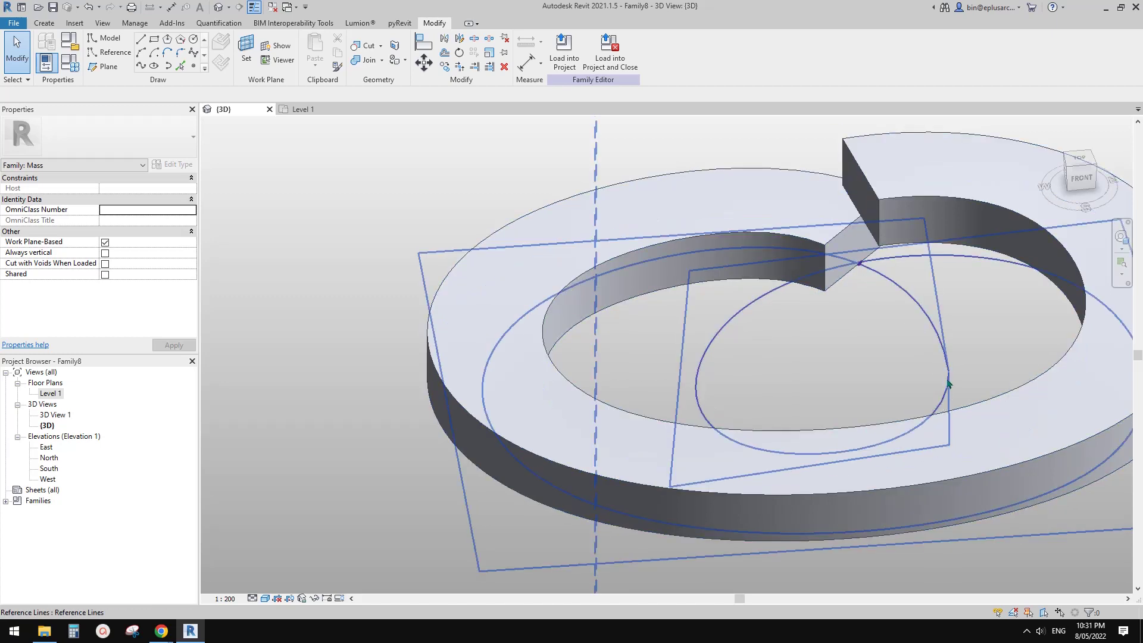
pyautogui.keyDown('shift'); pyautogui.moveTo(949, 383); pyautogui.dragTo(846, 333, button='middle'); pyautogui.keyUp('shift')
pyautogui.click(906, 378)
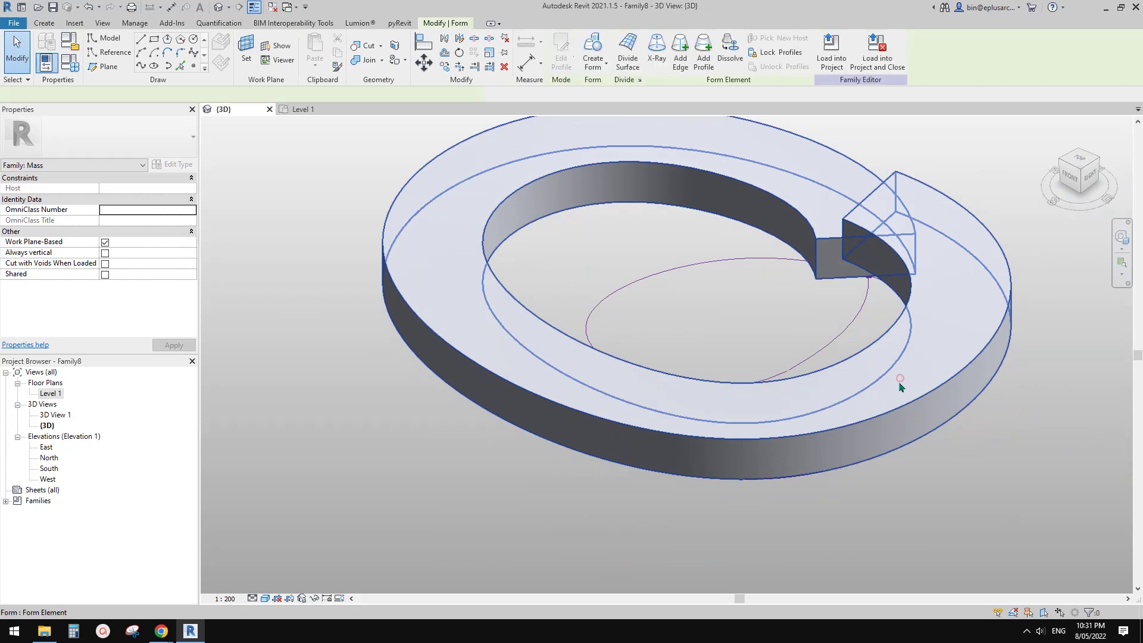
pyautogui.hotkey('ctrl', 'z')
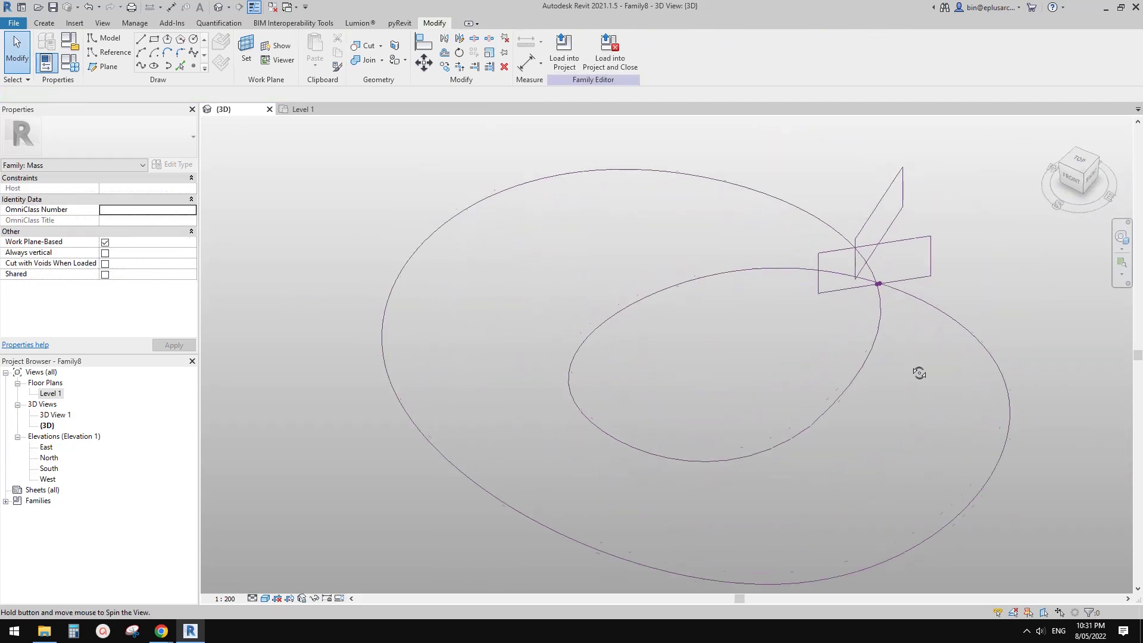
# - Examine how the two reference points sit on the spline loops at the crossing
pyautogui.scroll(3, 905, 312)
pyautogui.scroll(2, 867, 288)
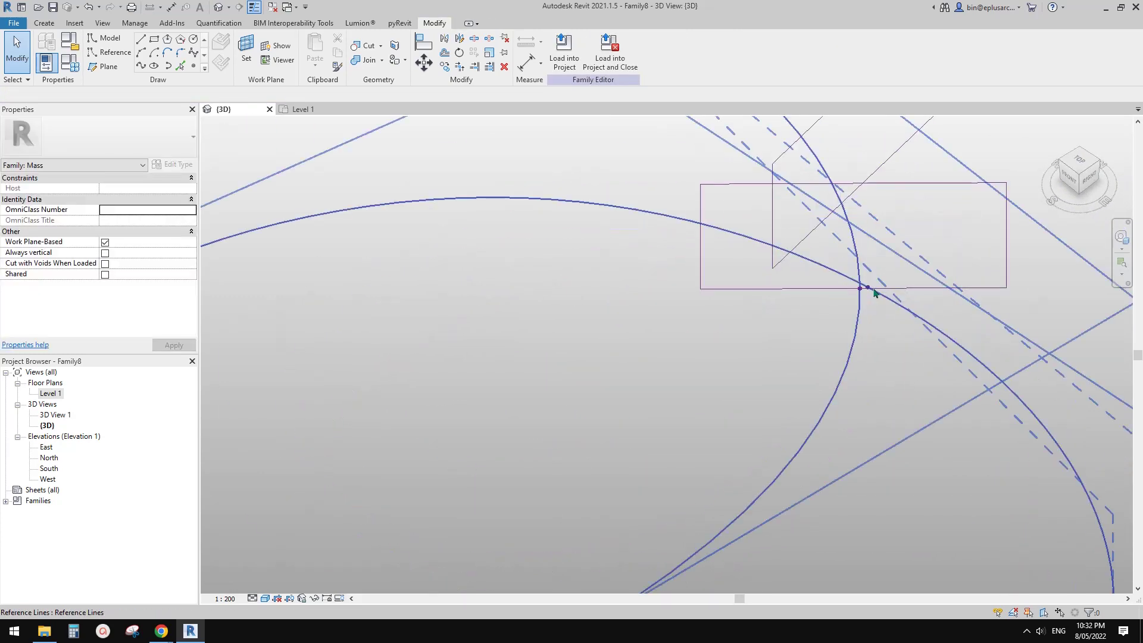
pyautogui.scroll(-3, 860, 291)
pyautogui.keyDown('shift'); pyautogui.moveTo(860, 291); pyautogui.dragTo(813, 101, button='middle'); pyautogui.keyUp('shift')
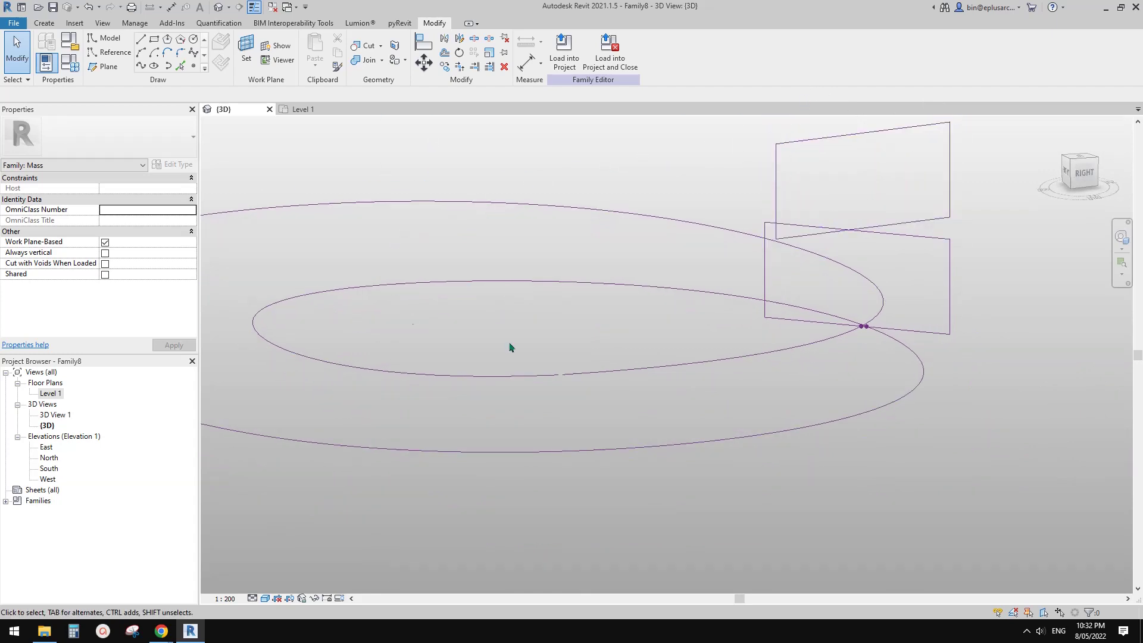
pyautogui.keyDown('shift'); pyautogui.moveTo(864, 327); pyautogui.dragTo(862, 357, button='middle'); pyautogui.keyUp('shift')
pyautogui.scroll(2, 861, 303)
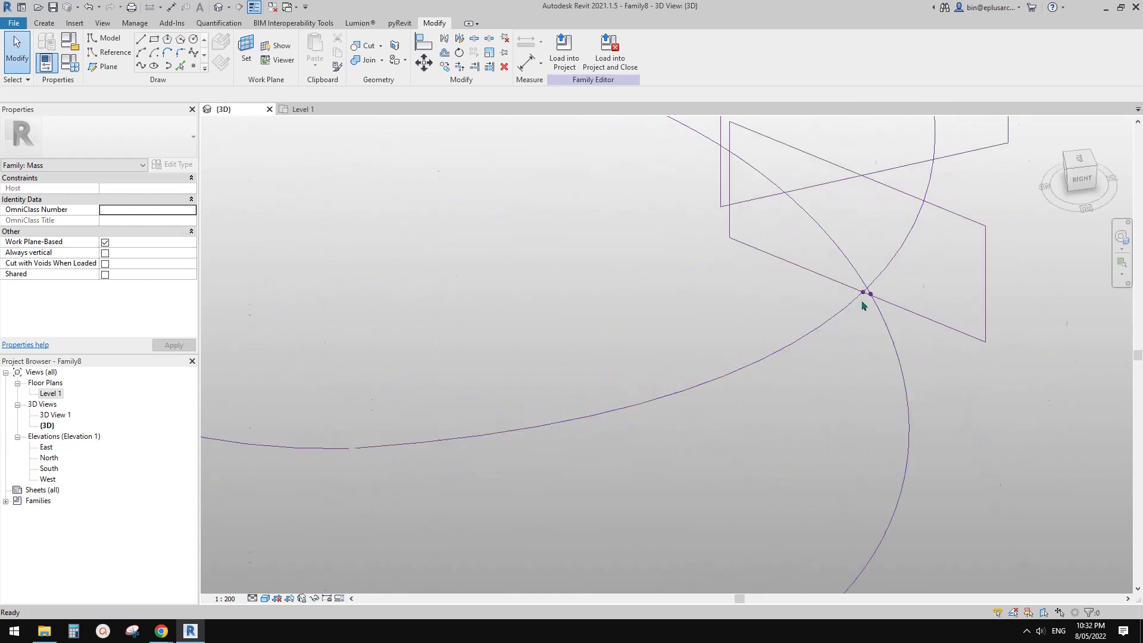
pyautogui.scroll(3, 864, 294)
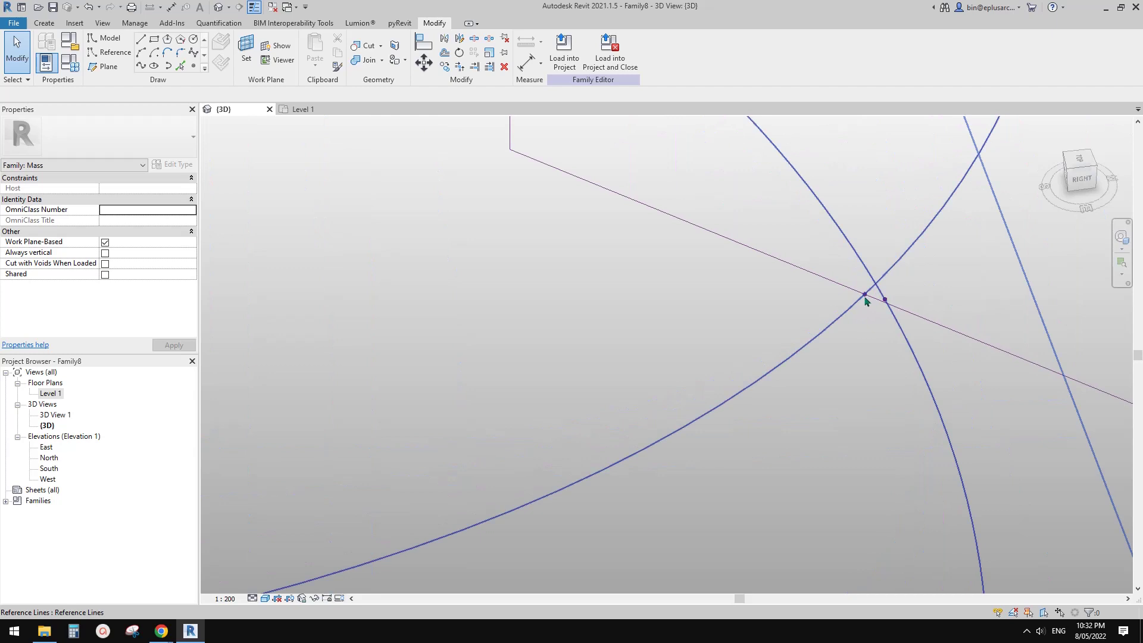
# - Copy the lower rectangular profile and its reference point from the spline crossing to the inside of the inner loop
pyautogui.click(866, 298)
pyautogui.scroll(-5, 867, 299)
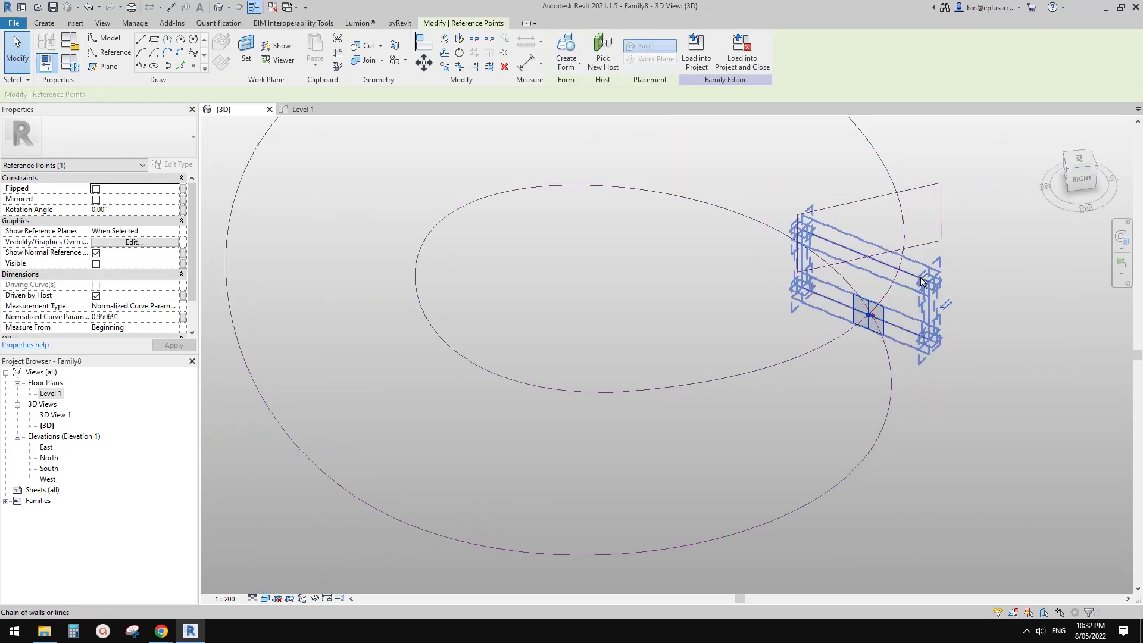
pyautogui.keyDown('ctrl'); pyautogui.click(921, 278); pyautogui.keyUp('ctrl')
pyautogui.keyDown('shift'); pyautogui.moveTo(848, 314); pyautogui.dragTo(898, 330, button='middle'); pyautogui.keyUp('shift')
pyautogui.scroll(-1, 895, 291)
pyautogui.press('c')
pyautogui.press('o')
pyautogui.click(877, 313)
pyautogui.click(717, 334)
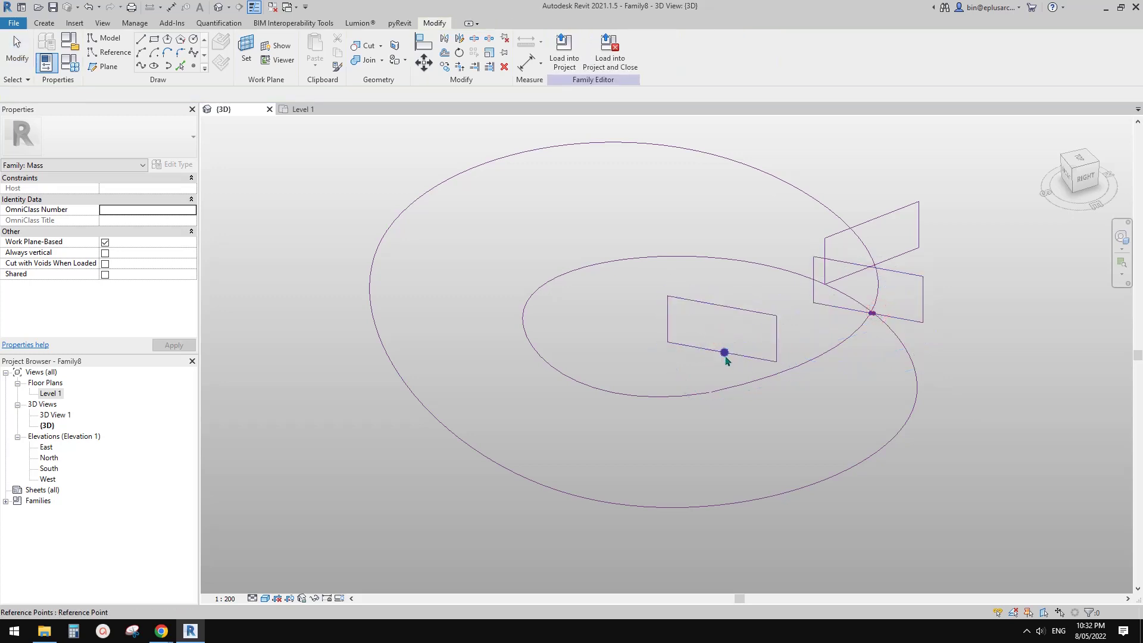
# - Rehost the copied reference point, with its rectangle, onto one endpoint of the spline in the inner loop
pyautogui.click(725, 353)
pyautogui.scroll(2, 791, 334)
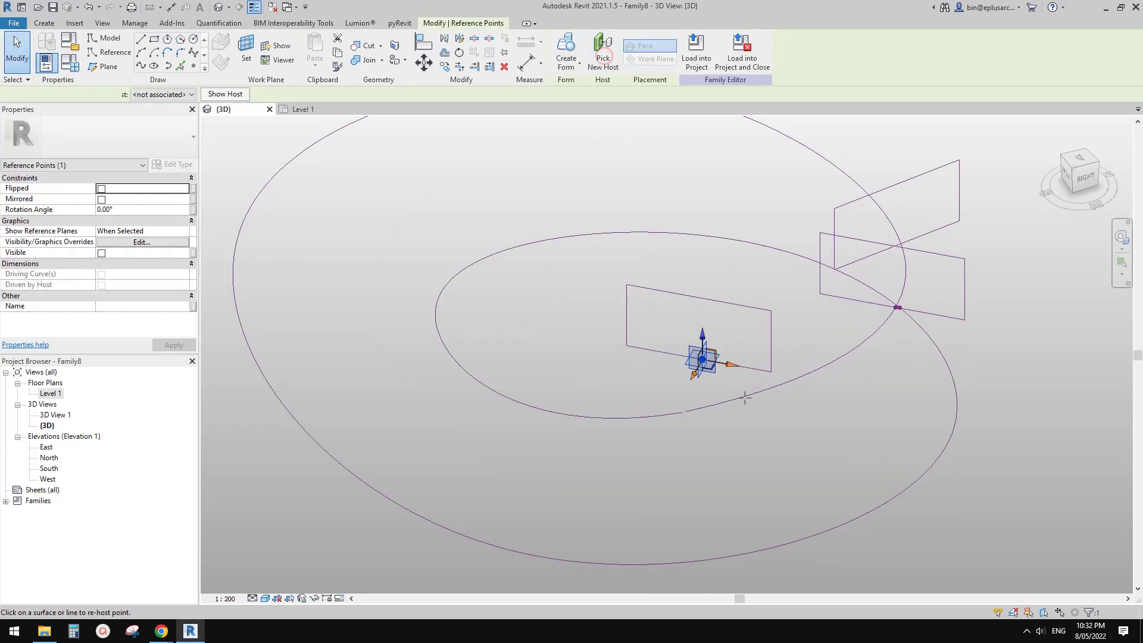
pyautogui.scroll(5, 684, 411)
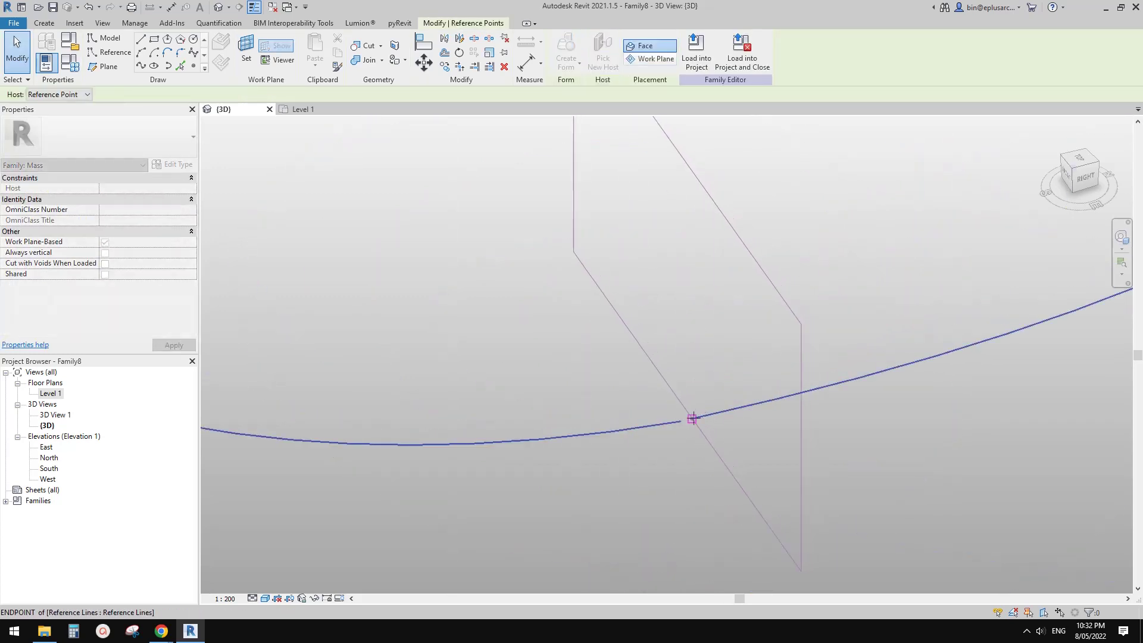
pyautogui.click(692, 418)
pyautogui.scroll(-4, 816, 423)
pyautogui.moveTo(815, 425); pyautogui.dragTo(851, 373, button='middle')
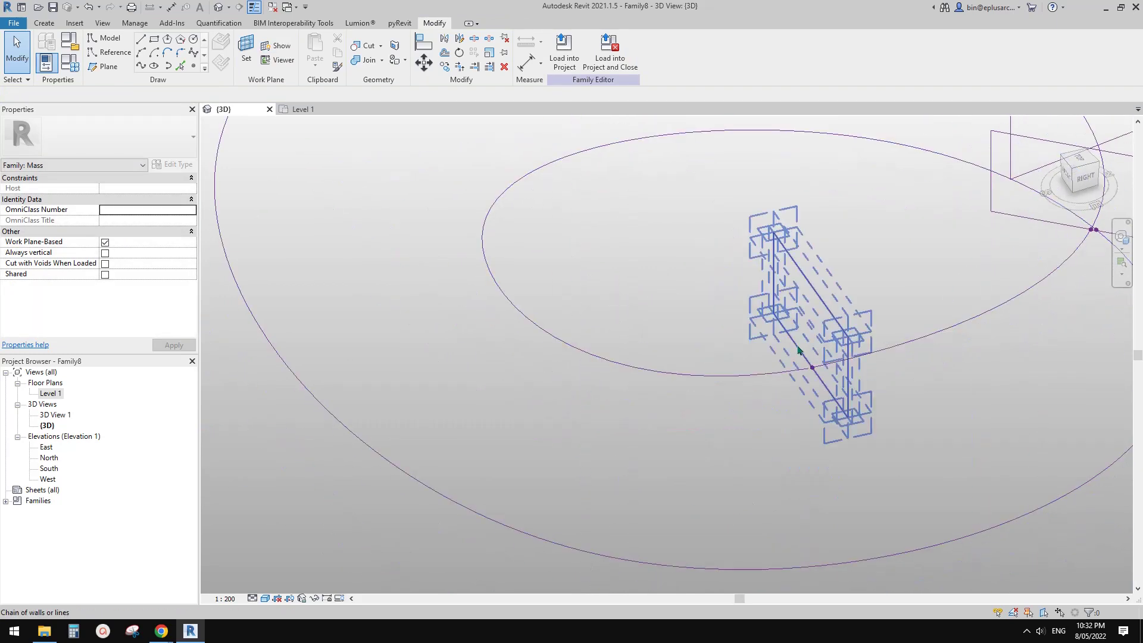
# - Copy the end rectangle and its reference point to a free spot inside the inner loop
pyautogui.moveTo(729, 201); pyautogui.dragTo(906, 487)
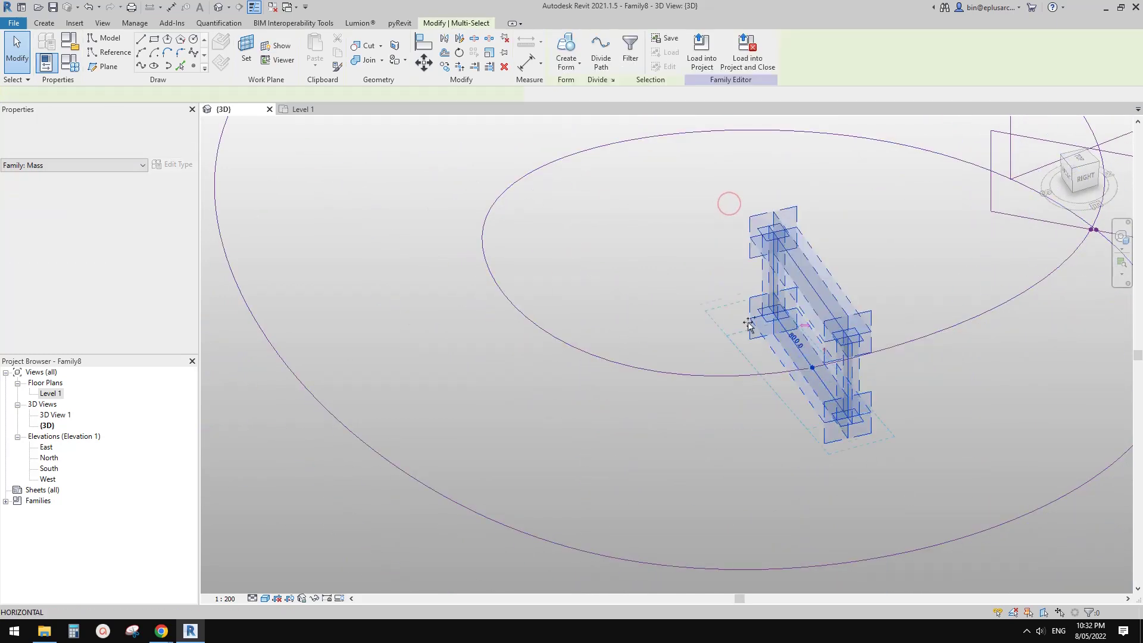
pyautogui.click(689, 322)
pyautogui.click(750, 296)
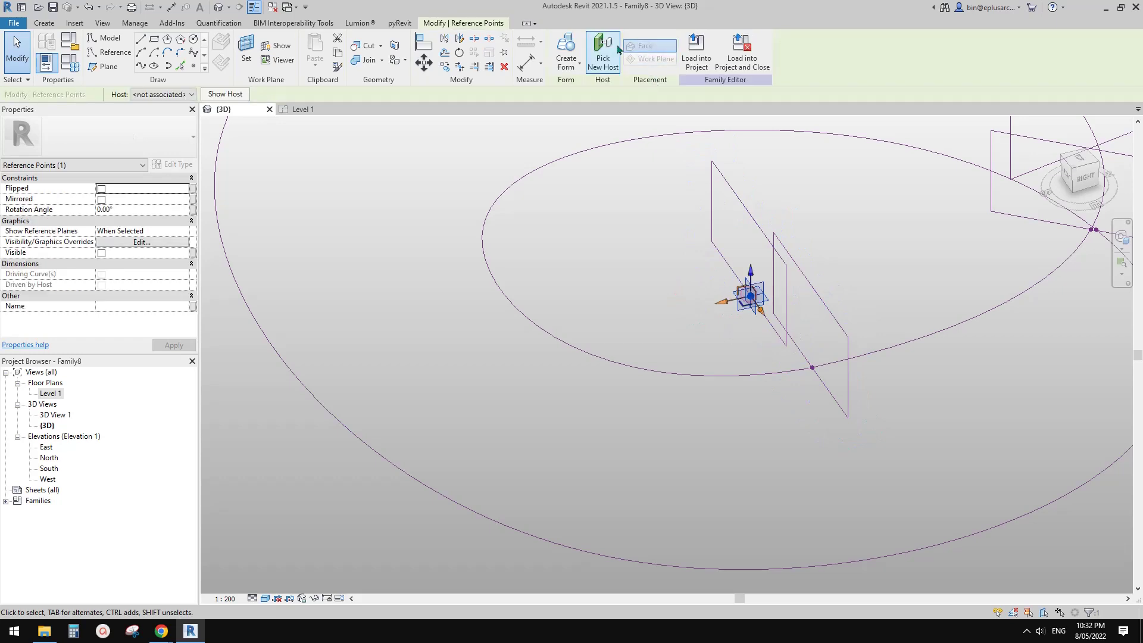
# - Rehost the second copy's reference point onto the spline's opposite endpoint, across the small gap
pyautogui.click(607, 39)
pyautogui.scroll(6, 801, 414)
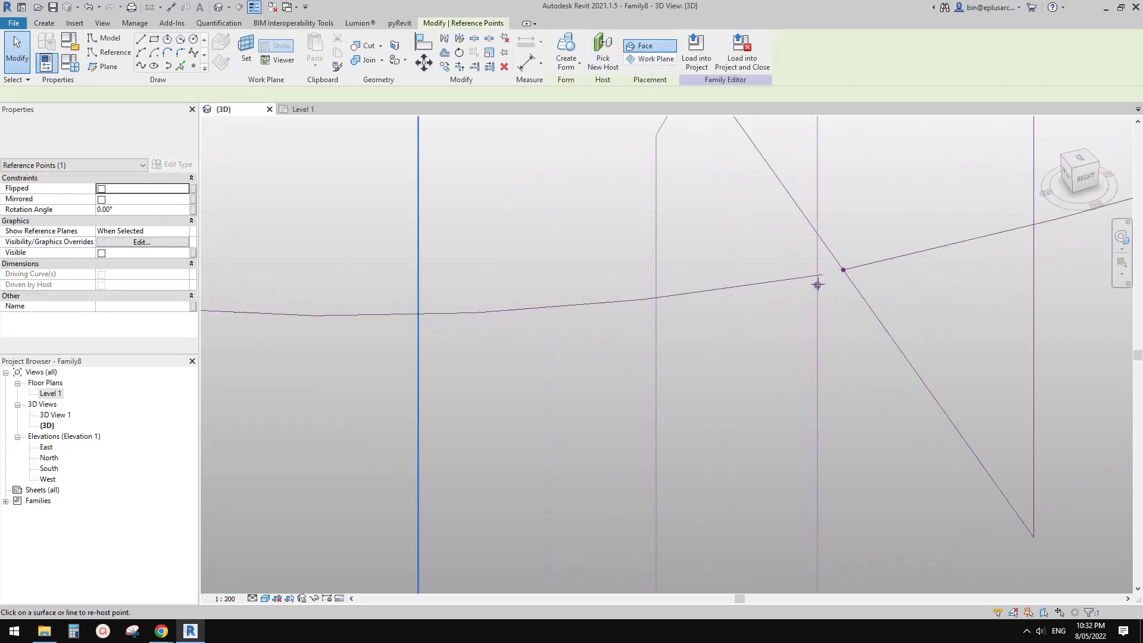
pyautogui.click(822, 274)
pyautogui.keyDown('shift'); pyautogui.moveTo(837, 352); pyautogui.dragTo(891, 334, button='middle'); pyautogui.keyUp('shift')
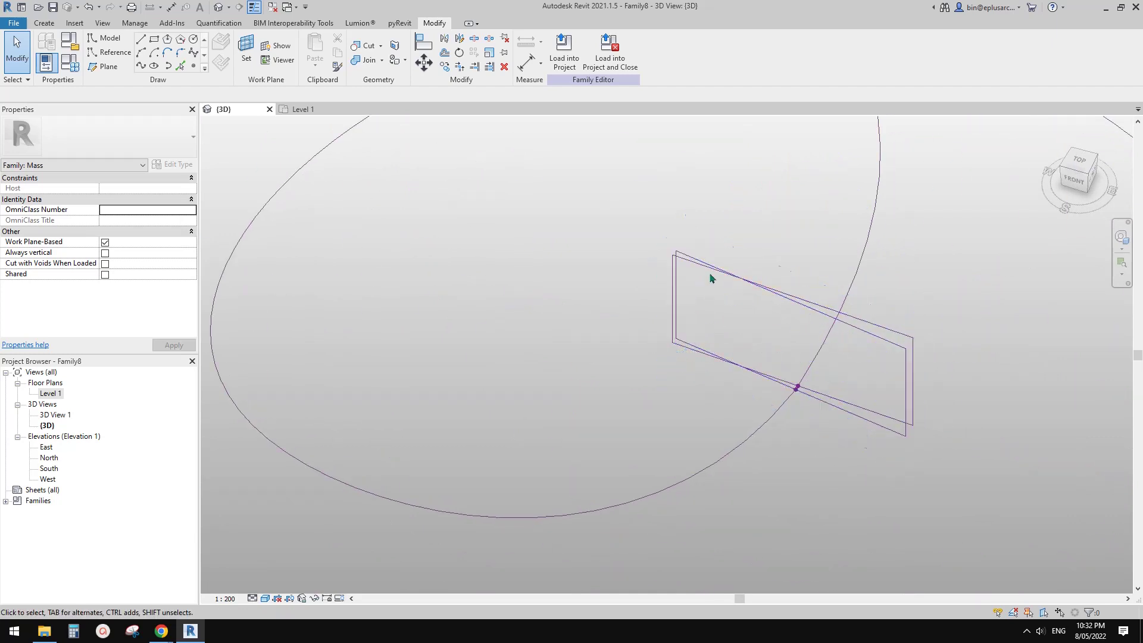
pyautogui.keyDown('shift'); pyautogui.moveTo(761, 293); pyautogui.dragTo(780, 356, button='middle'); pyautogui.keyUp('shift')
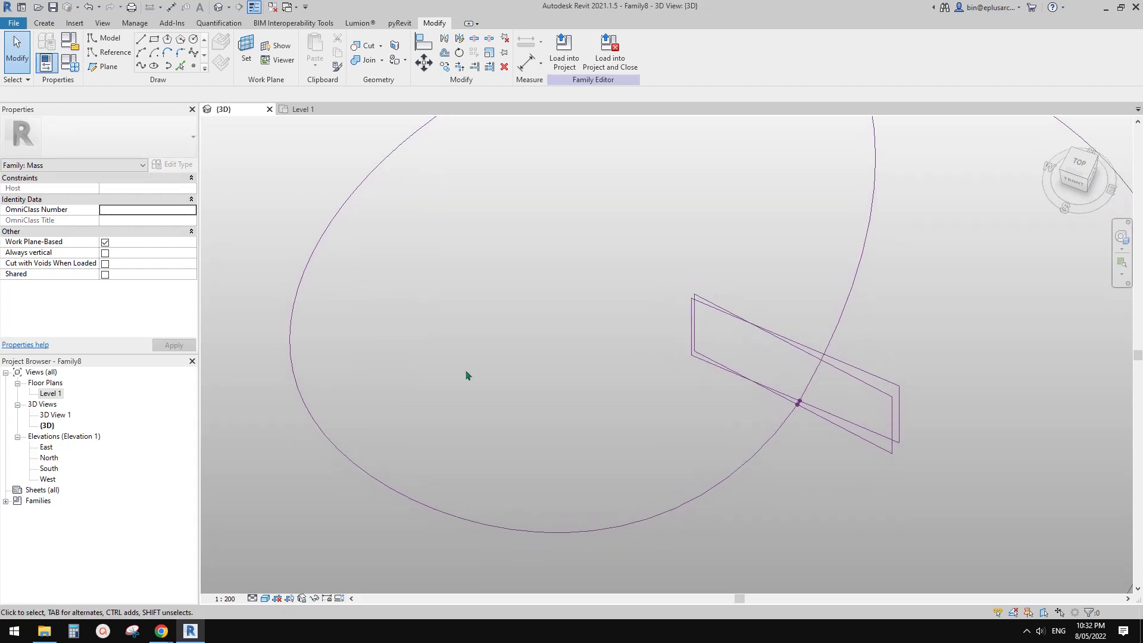
# - Try to create a form from all the rectangular profiles and the spline path together
pyautogui.scroll(-3, 792, 377)
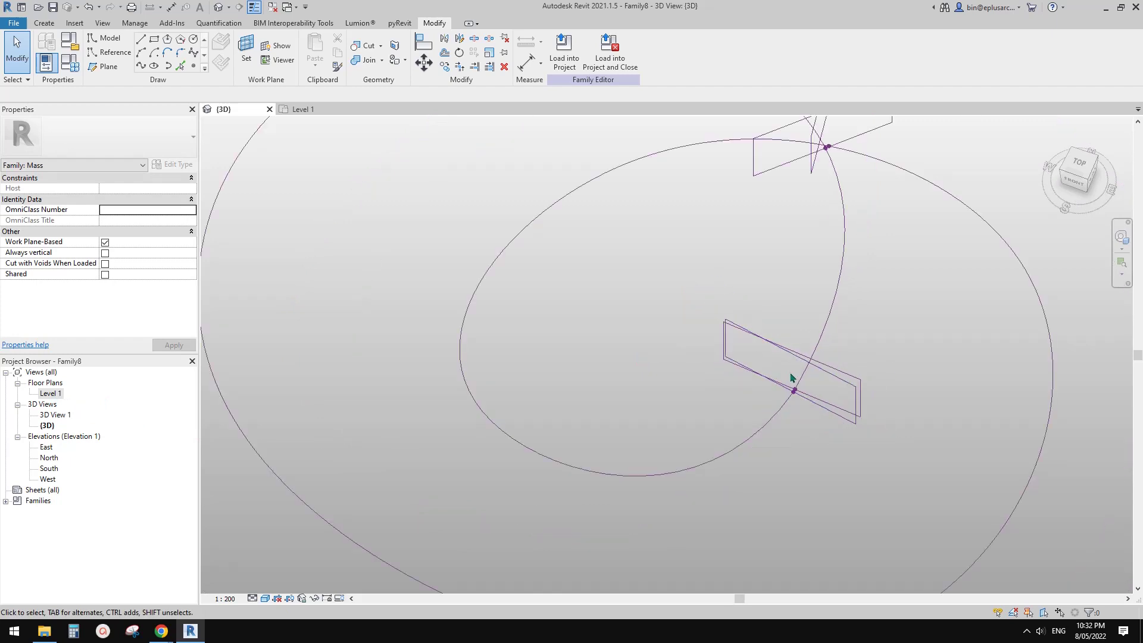
pyautogui.moveTo(681, 314); pyautogui.dragTo(863, 438)
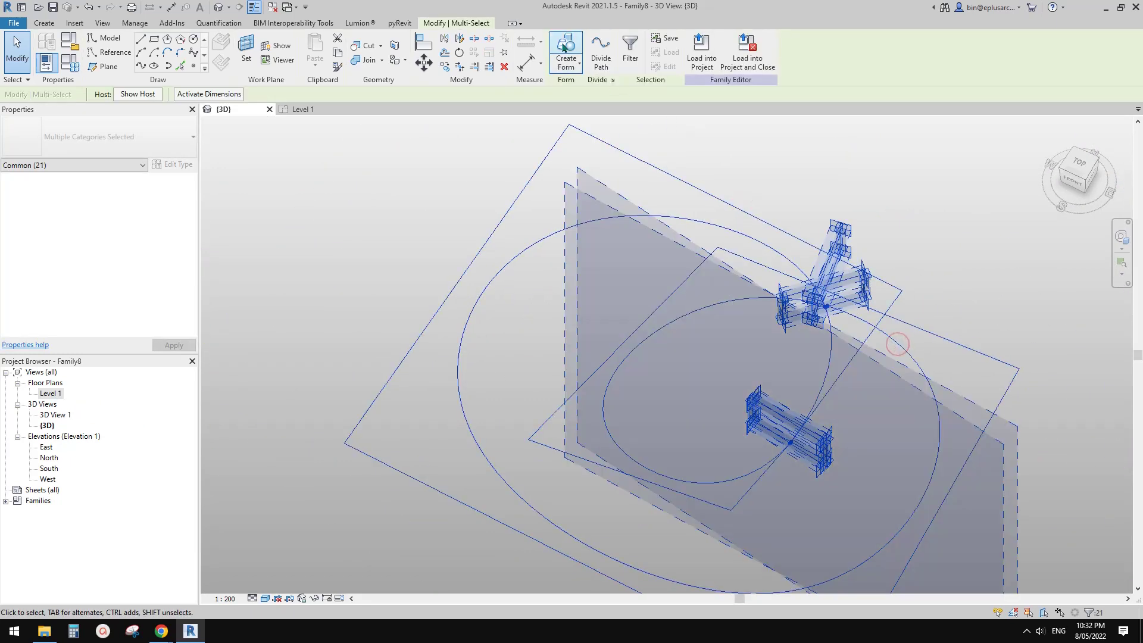
pyautogui.click(564, 48)
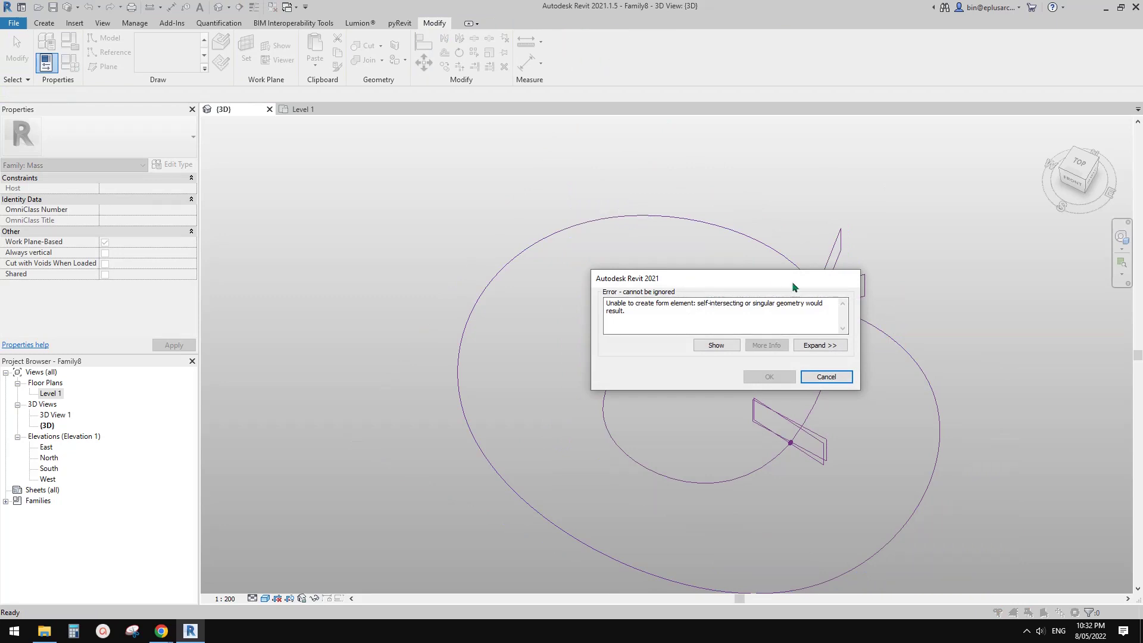
pyautogui.press('Escape')
# - Open the Level 1 floor plan, select the spline and examine the angle between its two end profiles
pyautogui.doubleClick(52, 394)
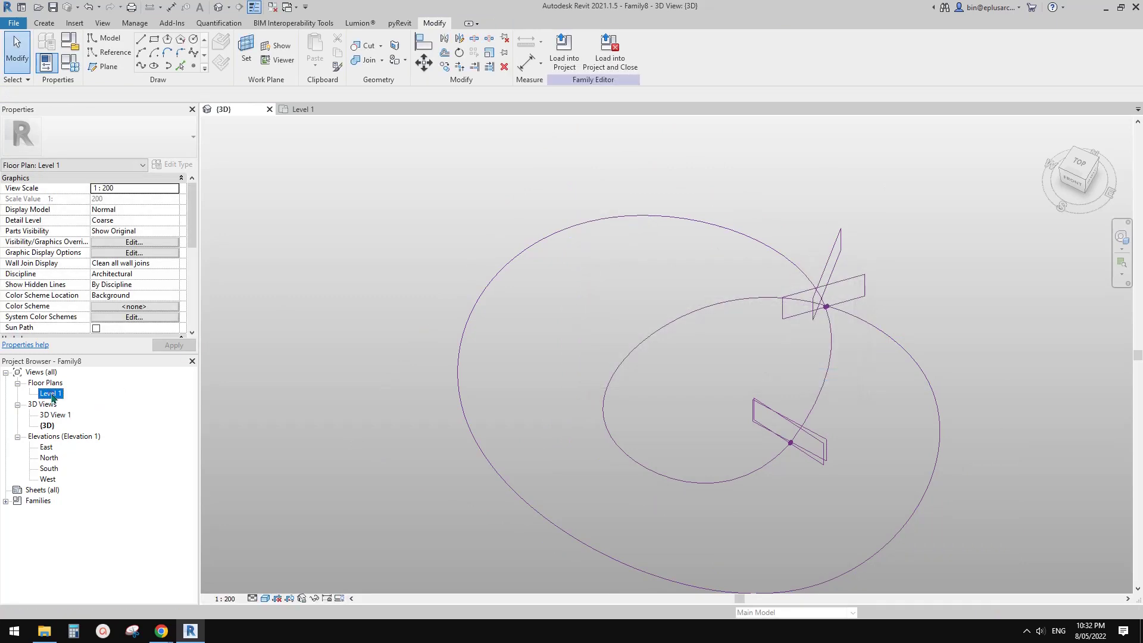
pyautogui.scroll(5, 868, 347)
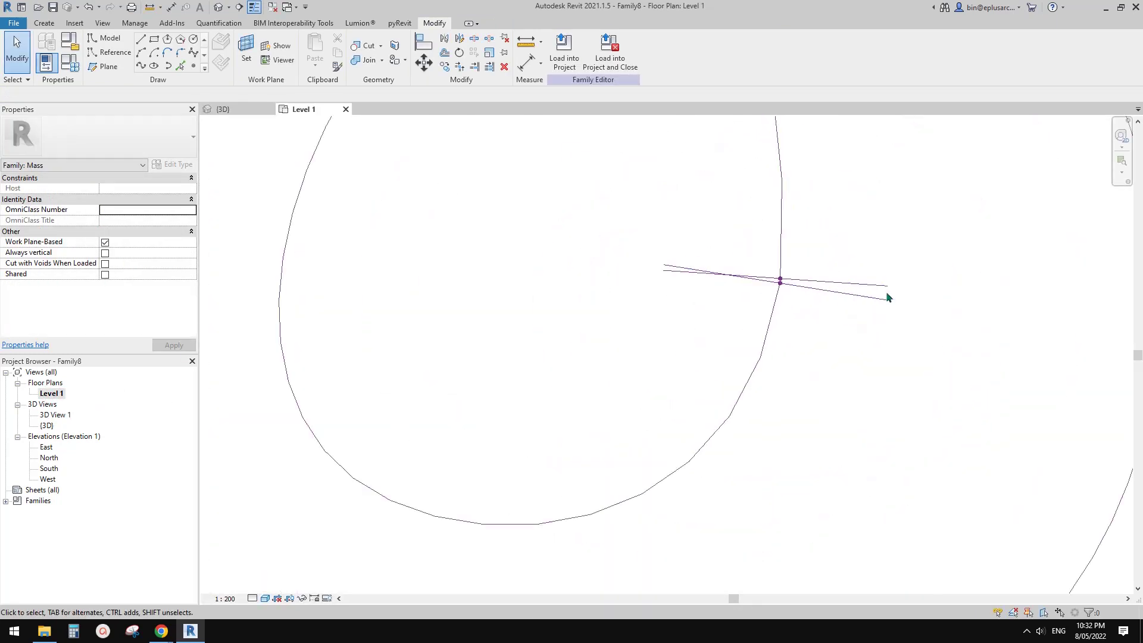
pyautogui.click(774, 318)
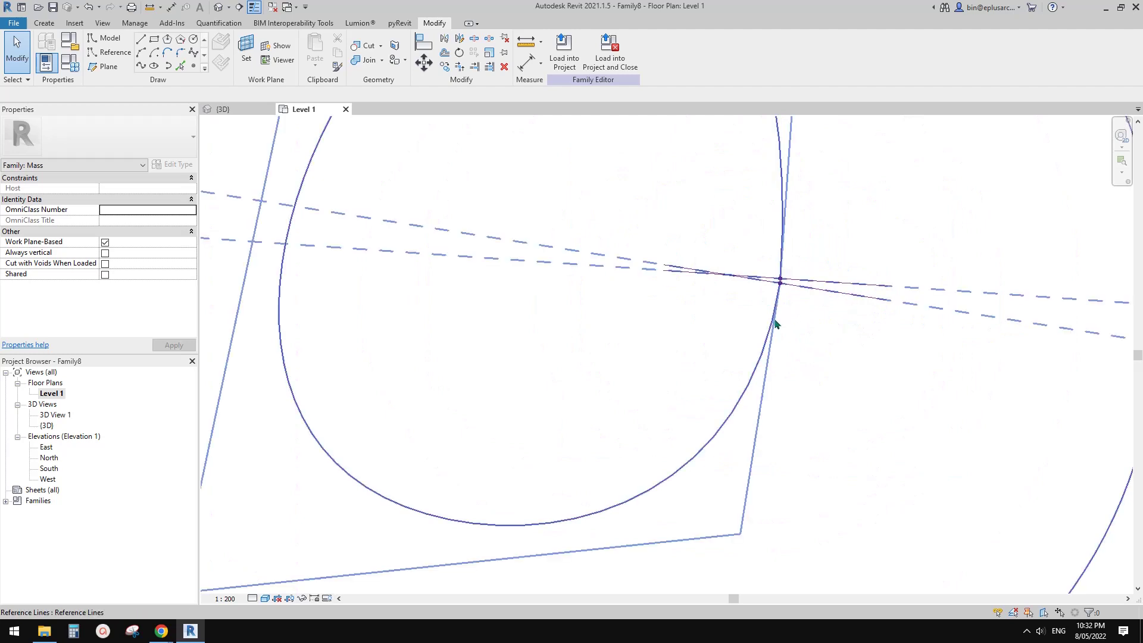
pyautogui.scroll(-1, 820, 292)
pyautogui.moveTo(859, 299); pyautogui.dragTo(893, 309, button='middle')
pyautogui.click(894, 308)
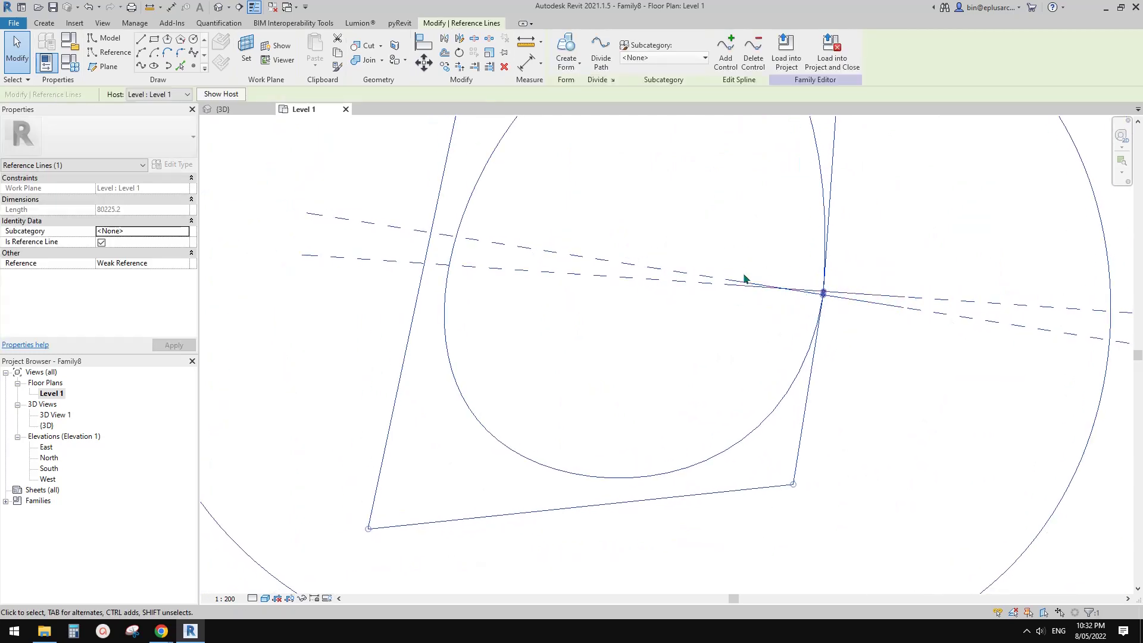
pyautogui.scroll(-1, 688, 268)
pyautogui.scroll(5, 824, 295)
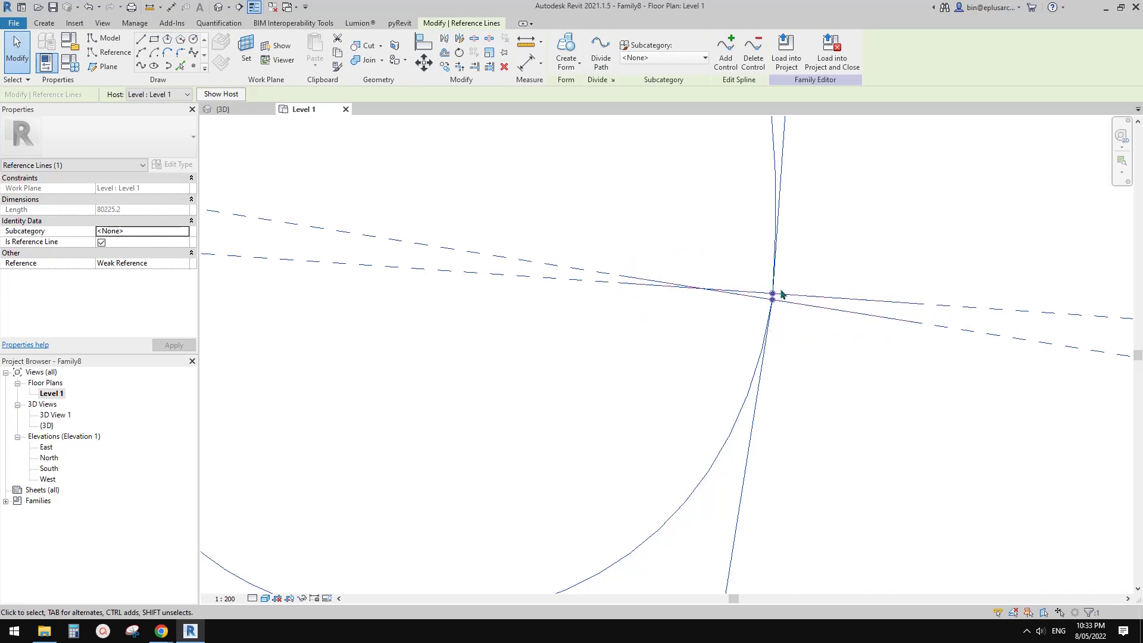
# - Adjust the spline control point below the gap so the two end profiles run parallel in the Level 1 plan
pyautogui.scroll(-3, 781, 295)
pyautogui.click(740, 444)
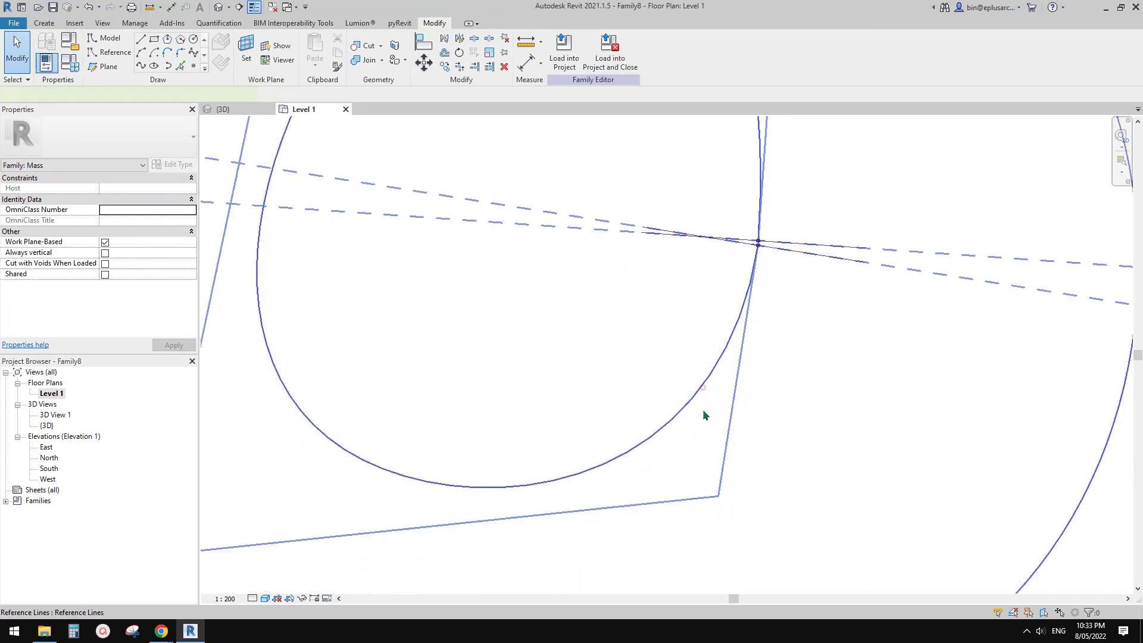
pyautogui.click(704, 387)
pyautogui.scroll(-1, 705, 390)
pyautogui.moveTo(704, 390); pyautogui.dragTo(759, 393, button='middle')
pyautogui.moveTo(772, 475); pyautogui.dragTo(787, 483)
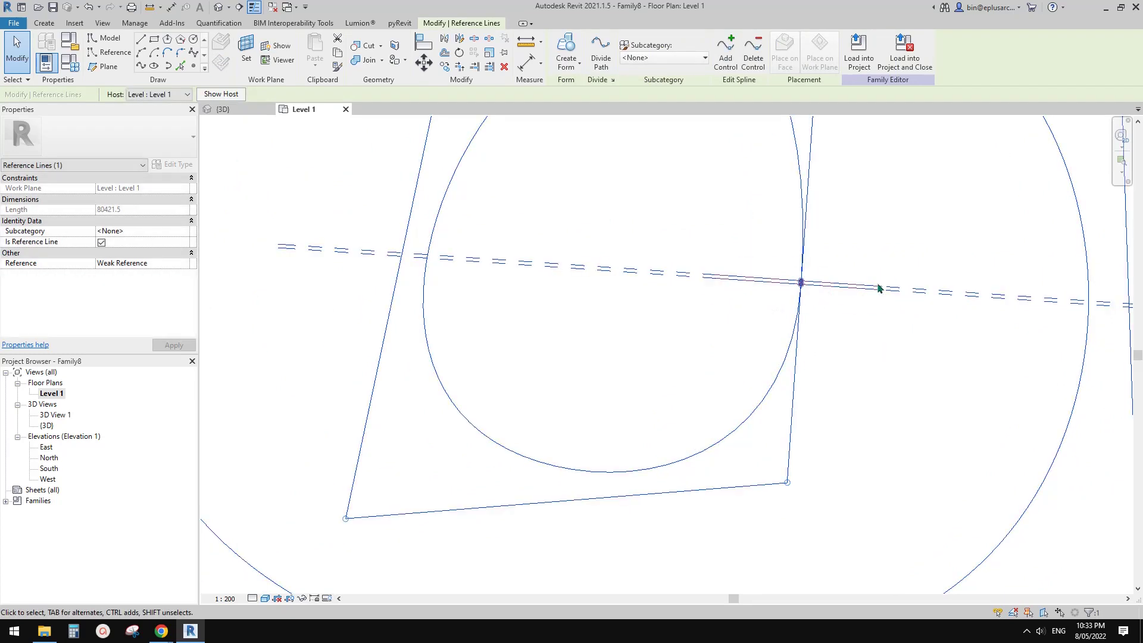
# - Examine the two end profiles and the gap between them in plan and in the 3D view
pyautogui.scroll(3, 843, 292)
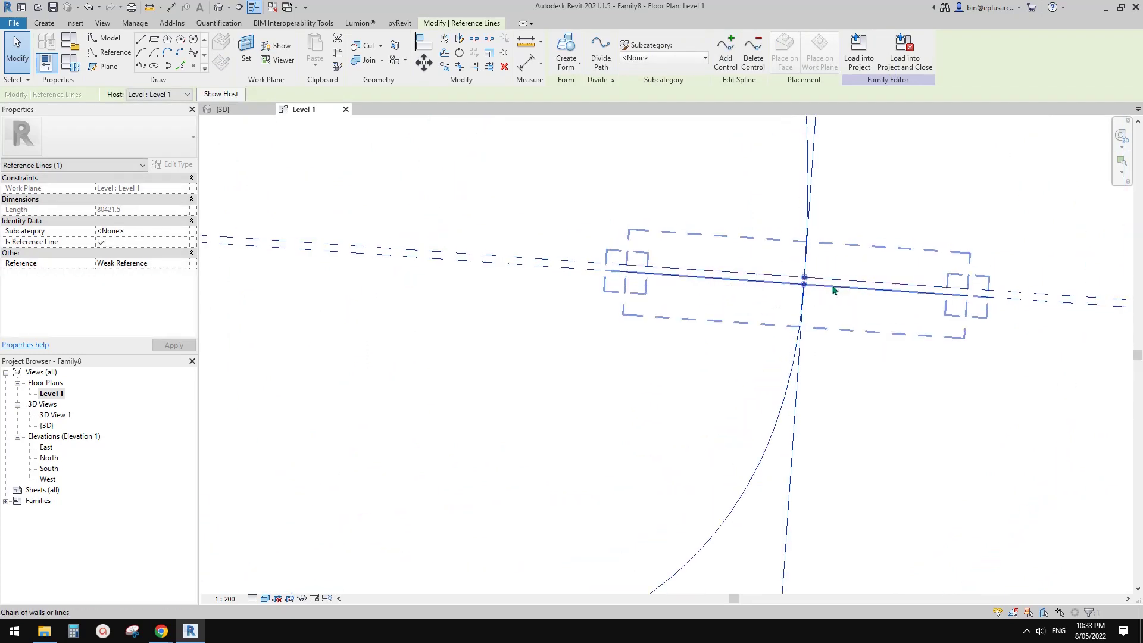
pyautogui.press('Tab')
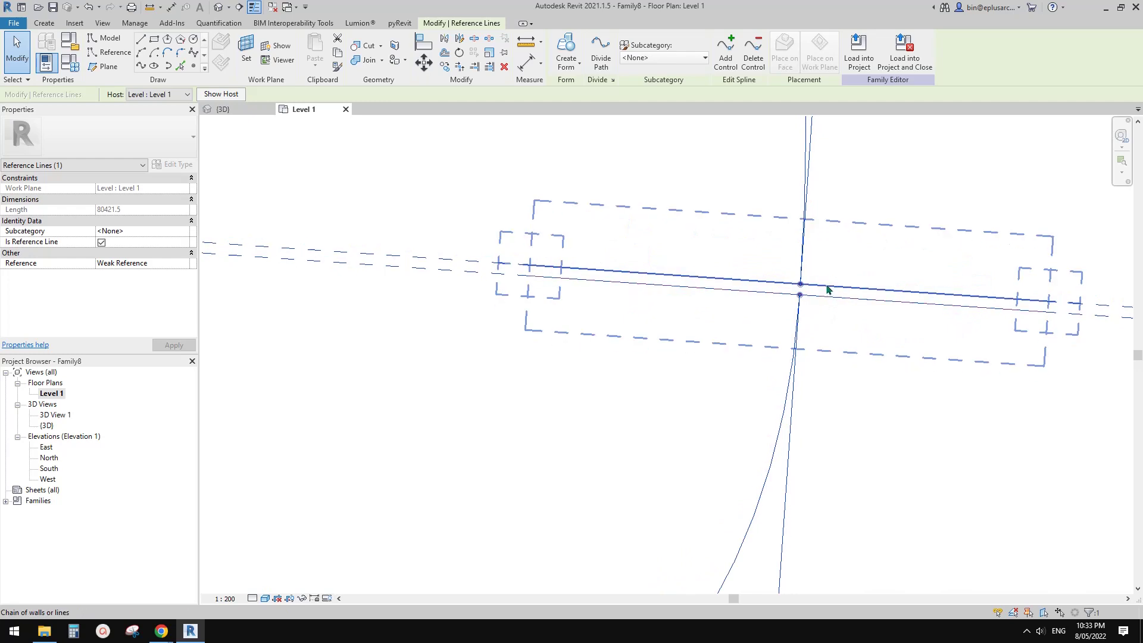
pyautogui.click(830, 286)
pyautogui.click(859, 292)
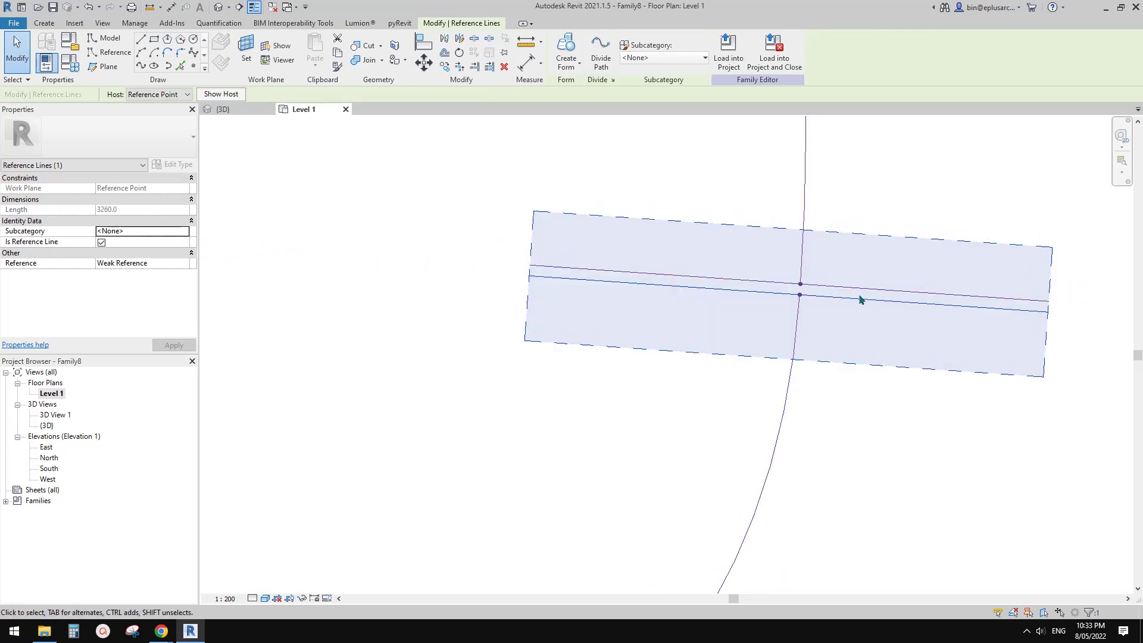
pyautogui.click(885, 187)
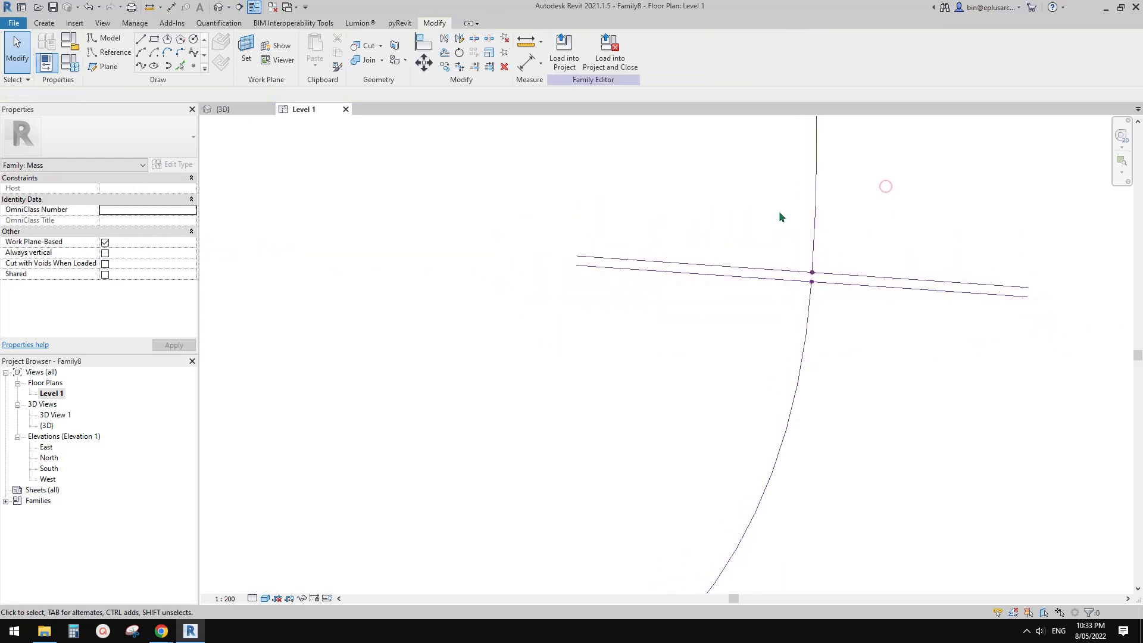
pyautogui.click(218, 8)
pyautogui.keyDown('shift'); pyautogui.moveTo(960, 431); pyautogui.dragTo(724, 383, button='middle'); pyautogui.keyUp('shift')
pyautogui.scroll(5, 674, 415)
pyautogui.scroll(-2, 675, 415)
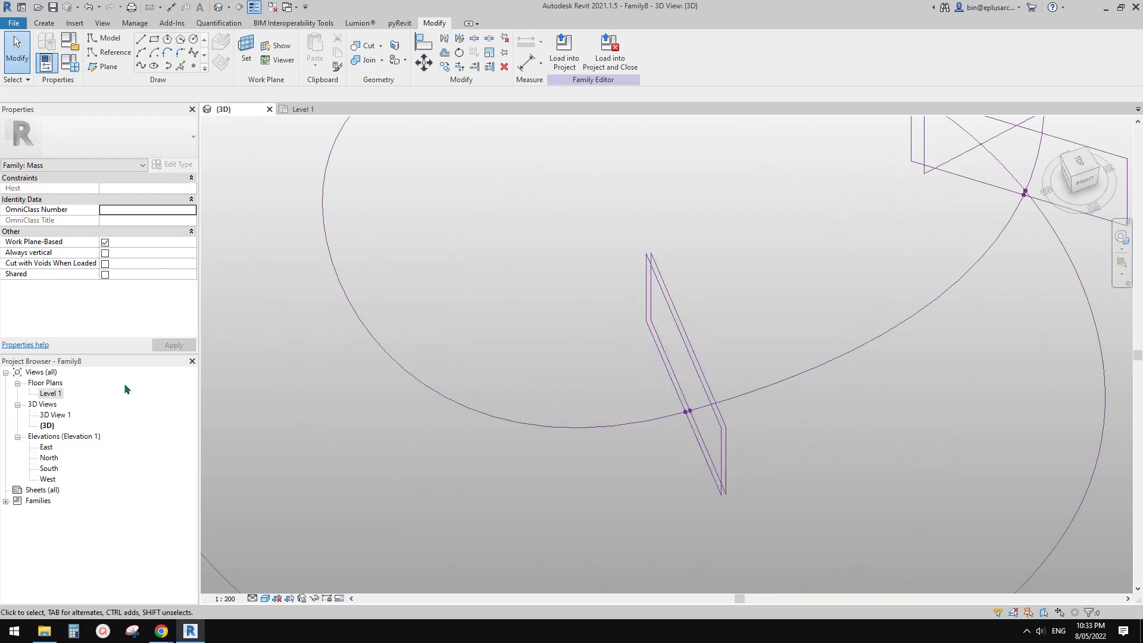
# - In the Level 1 plan, move the spline's lower endpoint up close to its other end, leaving a tiny gap
pyautogui.doubleClick(50, 393)
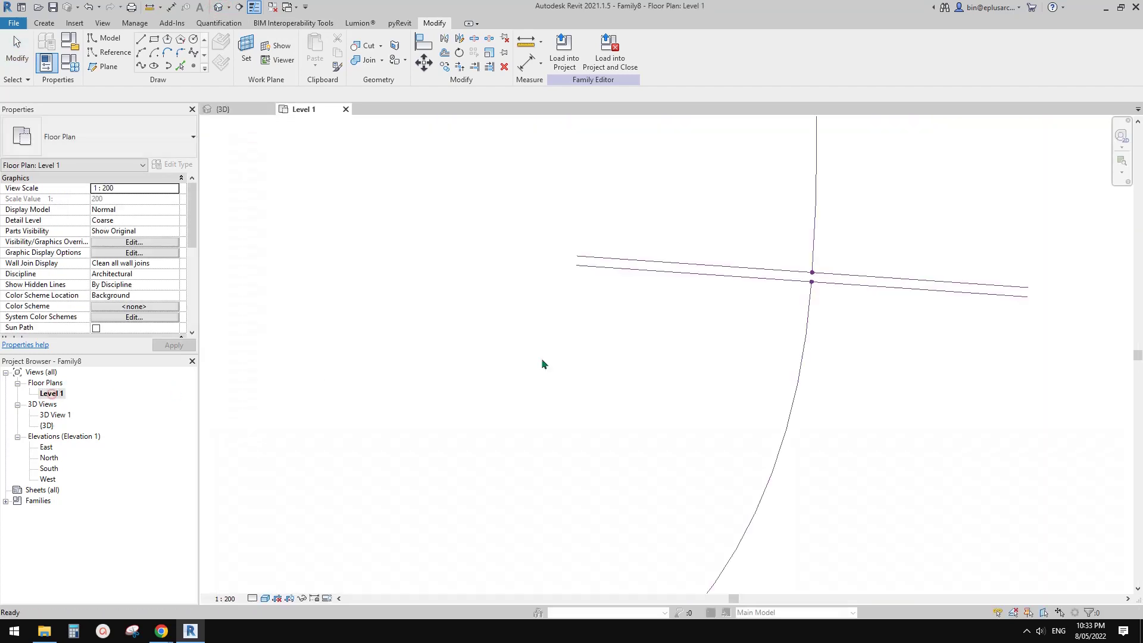
pyautogui.click(801, 309)
pyautogui.press('Escape')
pyautogui.scroll(-3, 795, 324)
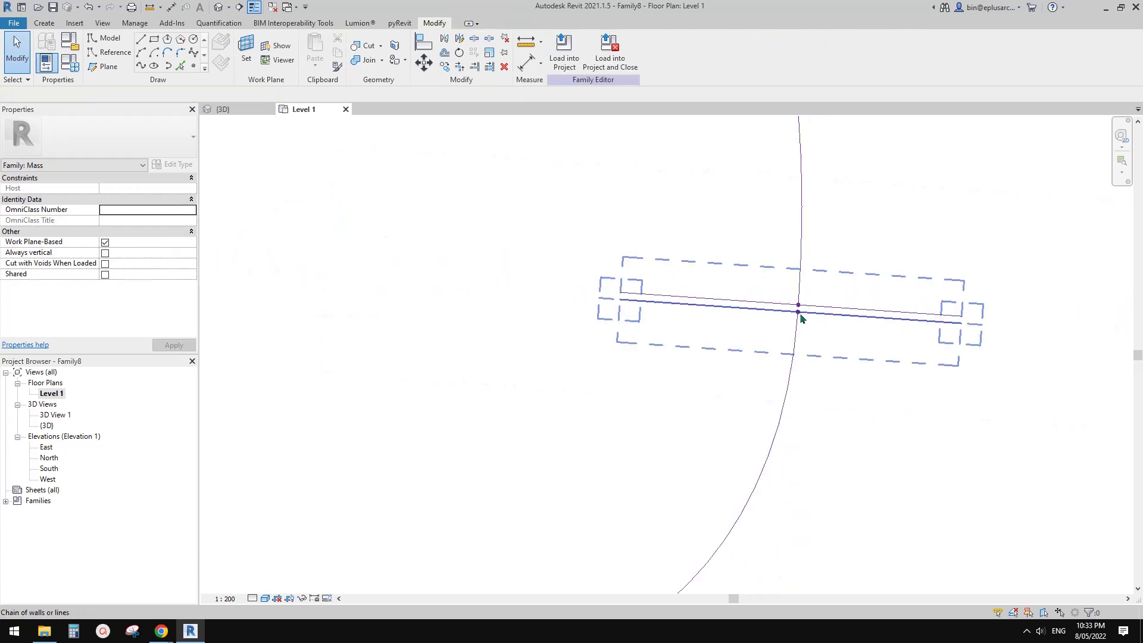
pyautogui.scroll(4, 800, 318)
pyautogui.scroll(-5, 792, 369)
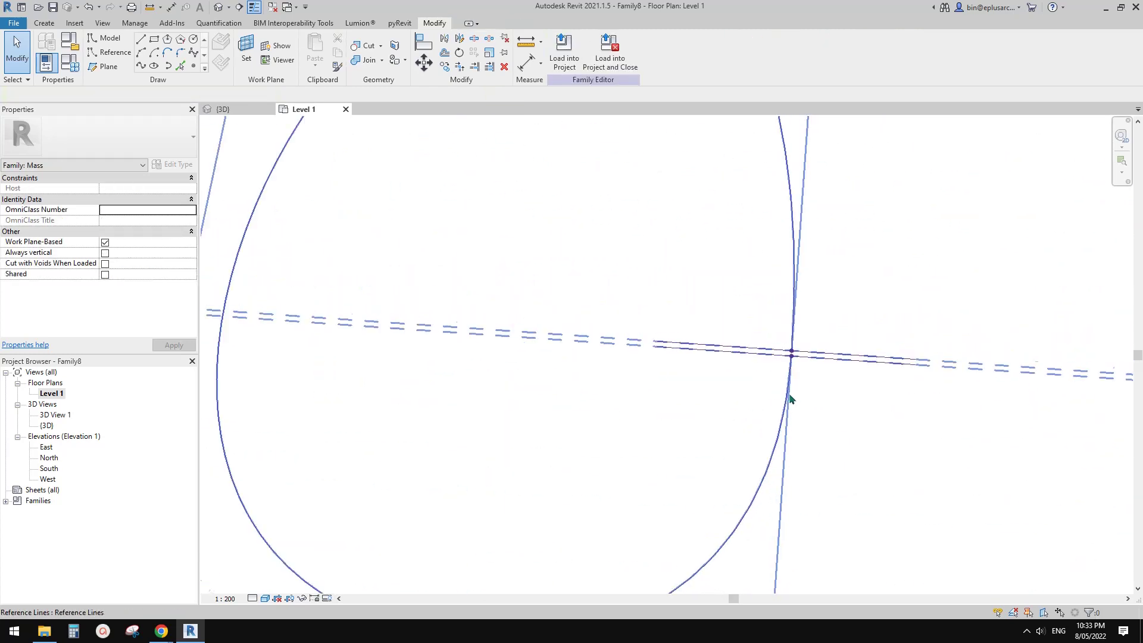
pyautogui.click(754, 355)
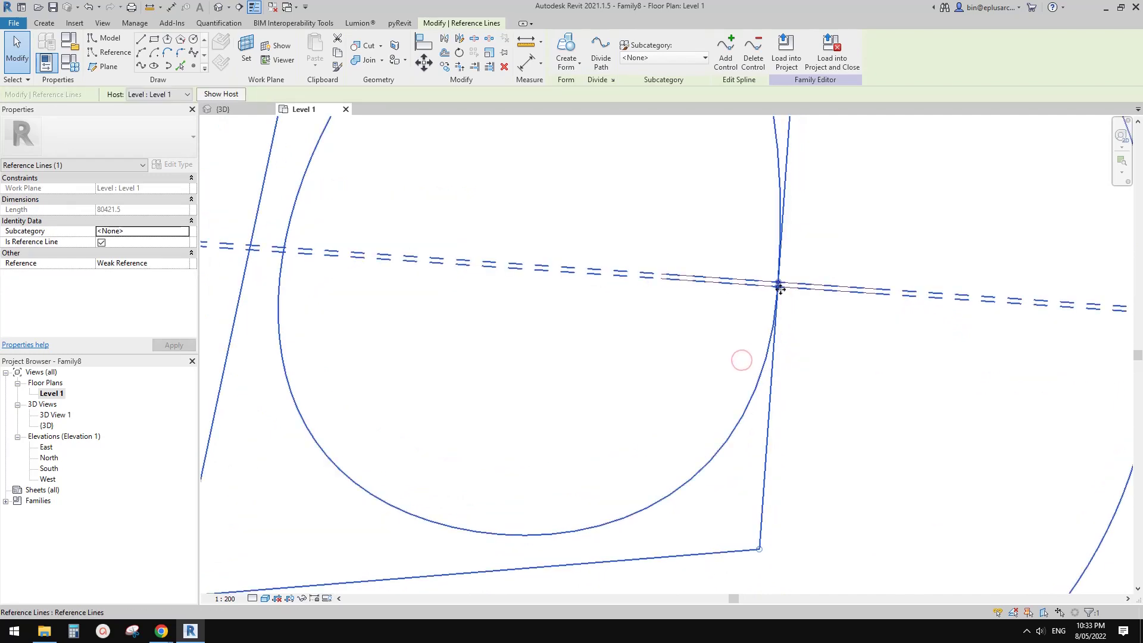
pyautogui.scroll(5, 774, 286)
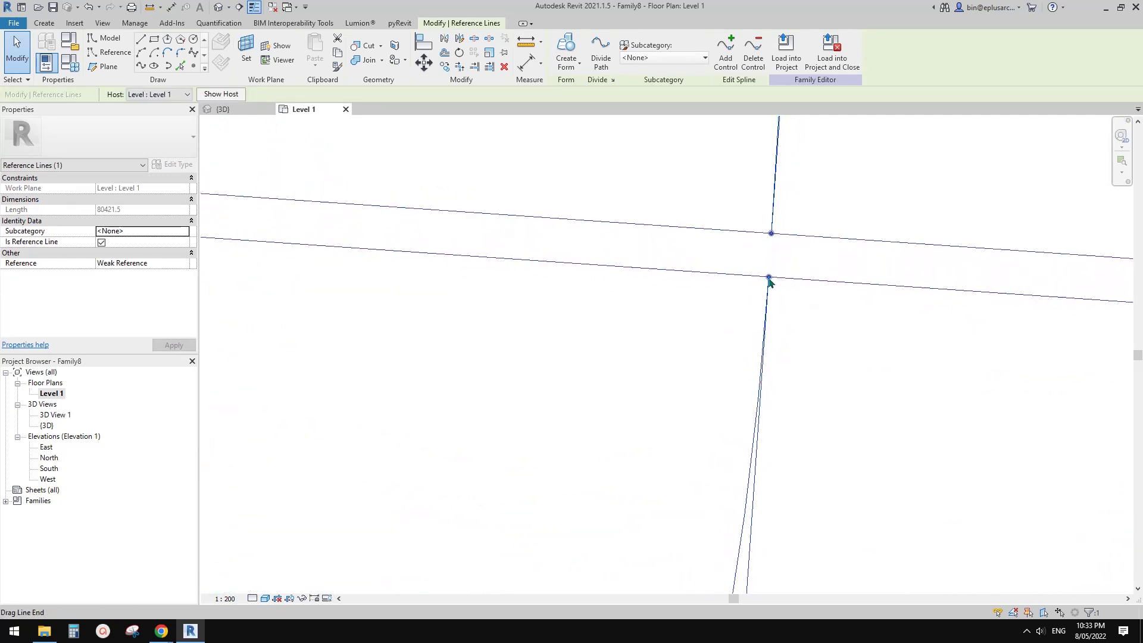
pyautogui.press('c')
pyautogui.press('s')
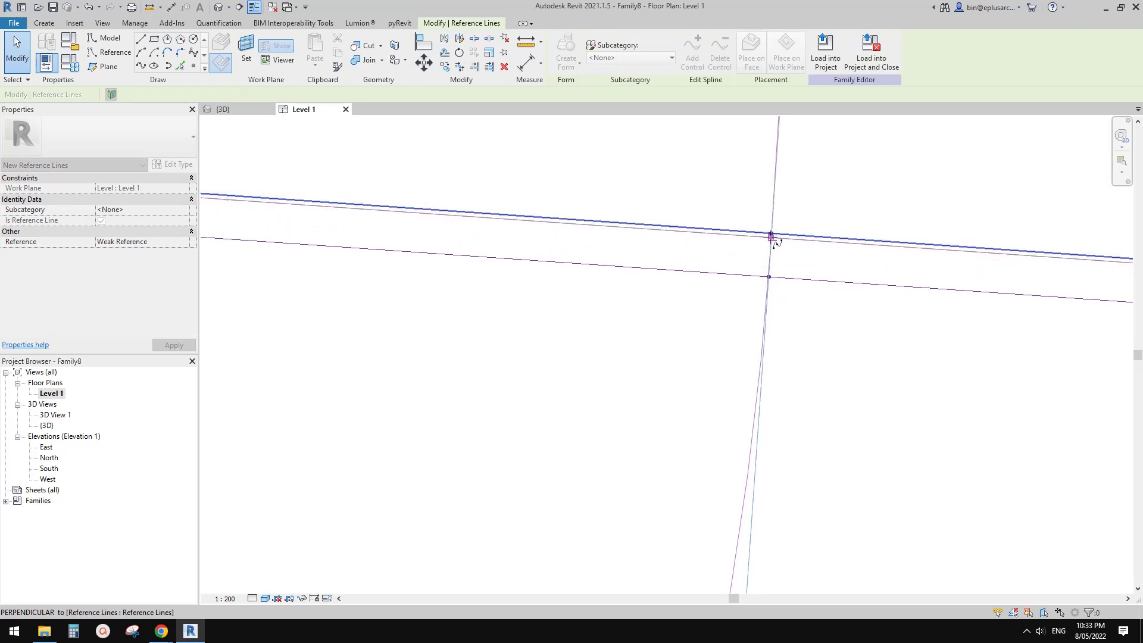
pyautogui.moveTo(771, 237); pyautogui.dragTo(771, 238)
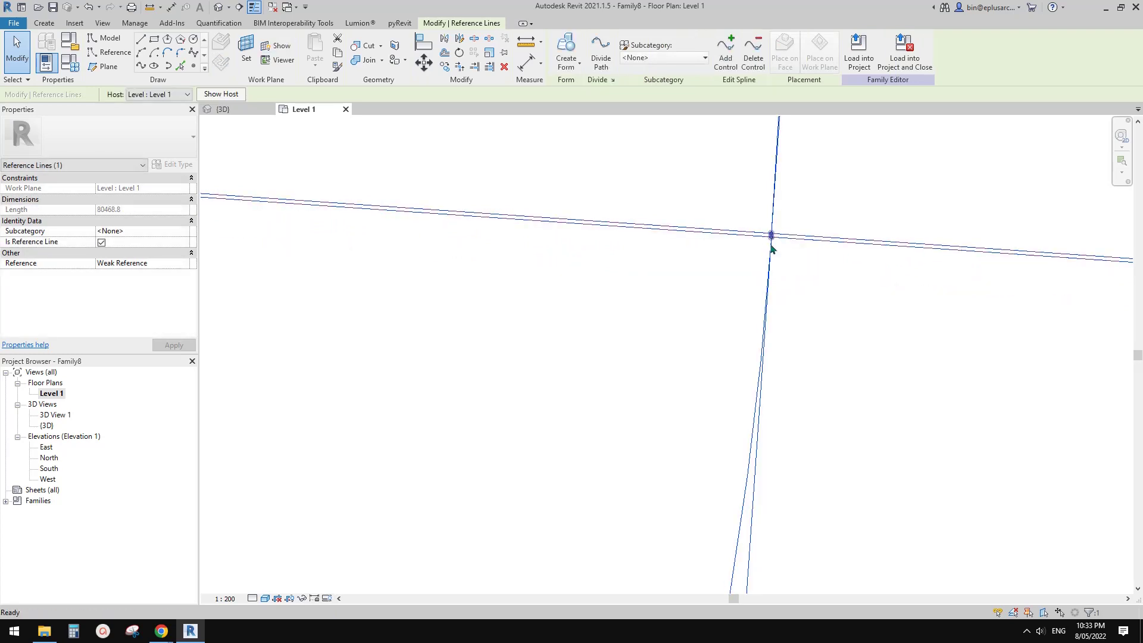
pyautogui.press('Escape')
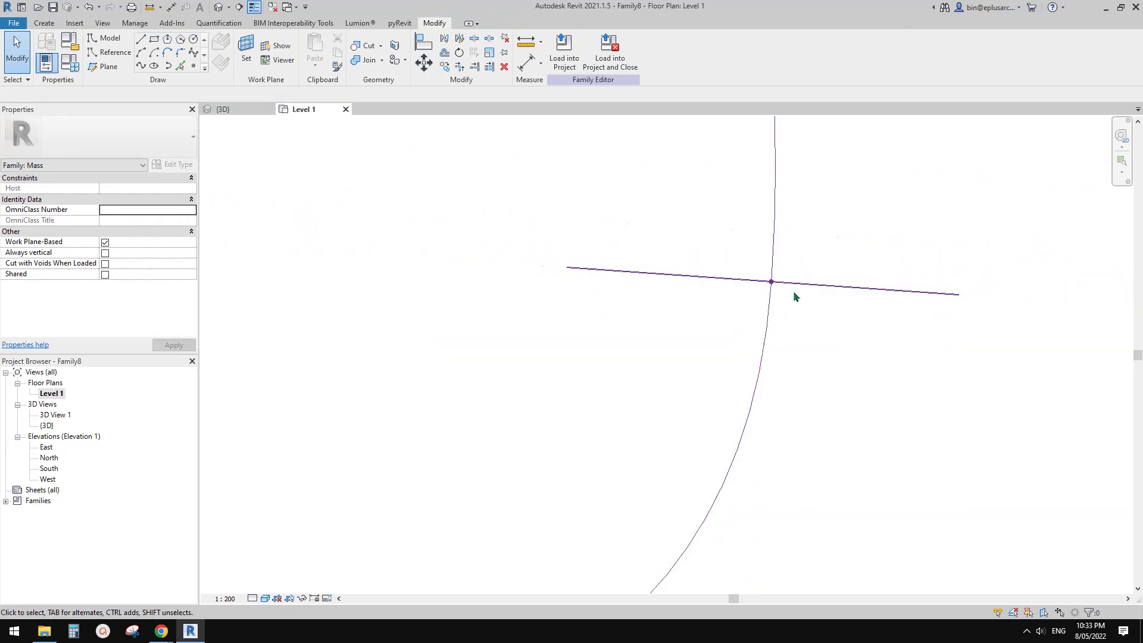
# - Try to create a form in the 3D view from all rectangular profiles and the spline path selected together
pyautogui.moveTo(794, 292); pyautogui.dragTo(742, 275, button='middle')
pyautogui.scroll(-2, 772, 320)
pyautogui.click(219, 8)
pyautogui.scroll(-2, 743, 276)
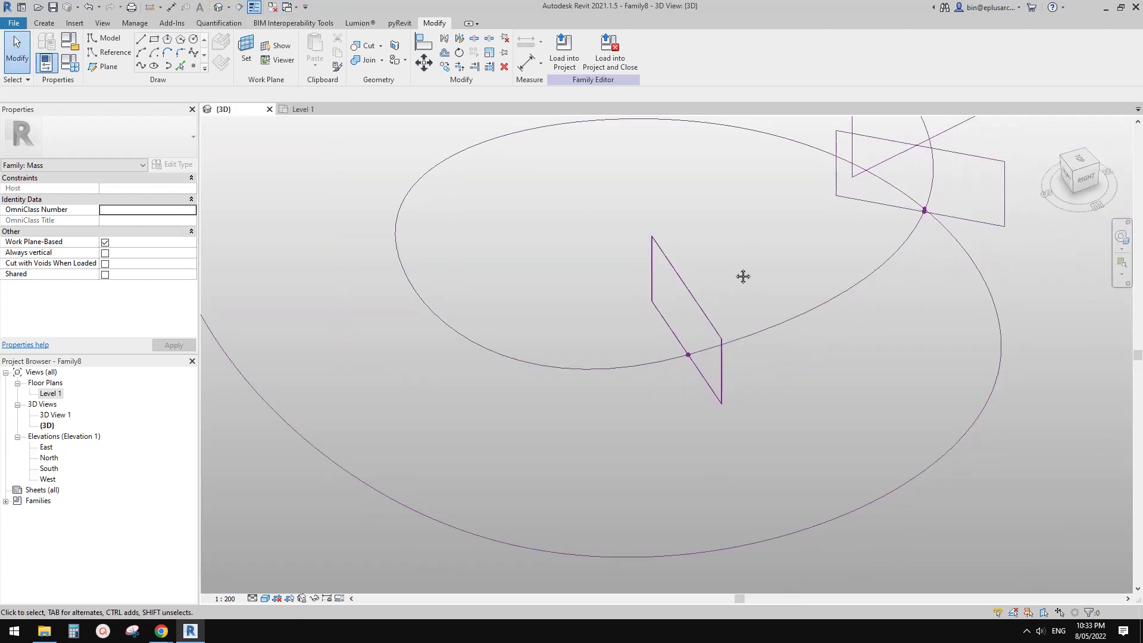
pyautogui.moveTo(770, 446); pyautogui.dragTo(771, 446)
pyautogui.scroll(-3, 832, 331)
pyautogui.keyDown('ctrl'); pyautogui.moveTo(750, 163); pyautogui.dragTo(934, 387); pyautogui.keyUp('ctrl')
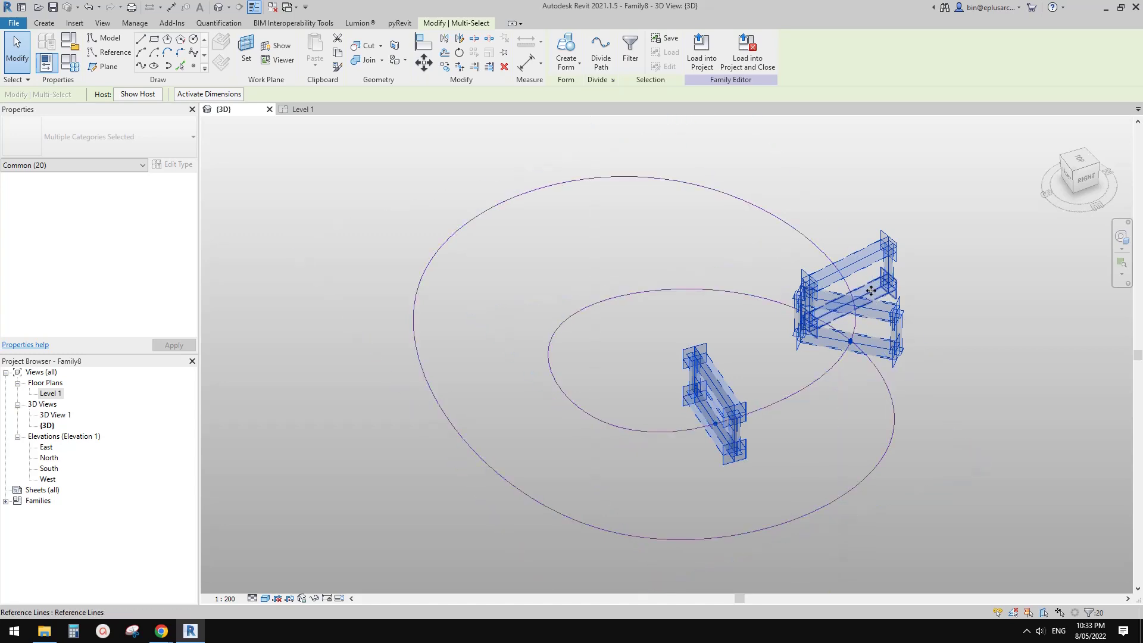
pyautogui.keyDown('shift'); pyautogui.moveTo(887, 403); pyautogui.dragTo(887, 384, button='middle'); pyautogui.keyUp('shift')
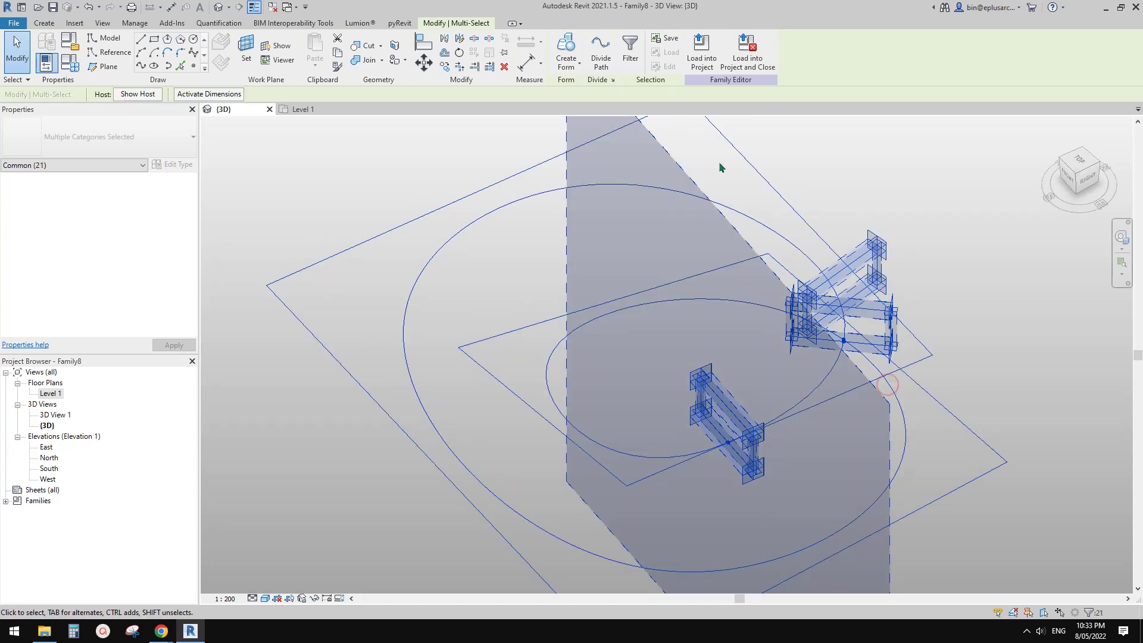
pyautogui.click(567, 49)
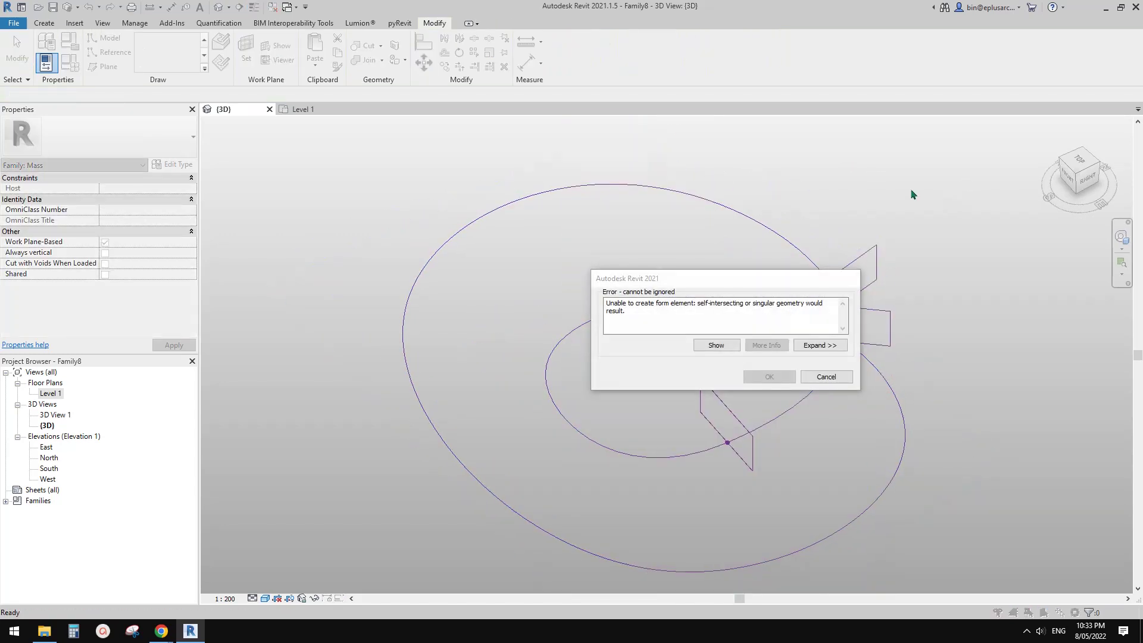
pyautogui.click(827, 377)
# - Select the raised end profile, the lower end profile, the middle profile and the spline path, and create a solid form from them
pyautogui.keyDown('shift'); pyautogui.moveTo(857, 350); pyautogui.dragTo(831, 131, button='middle'); pyautogui.keyUp('shift')
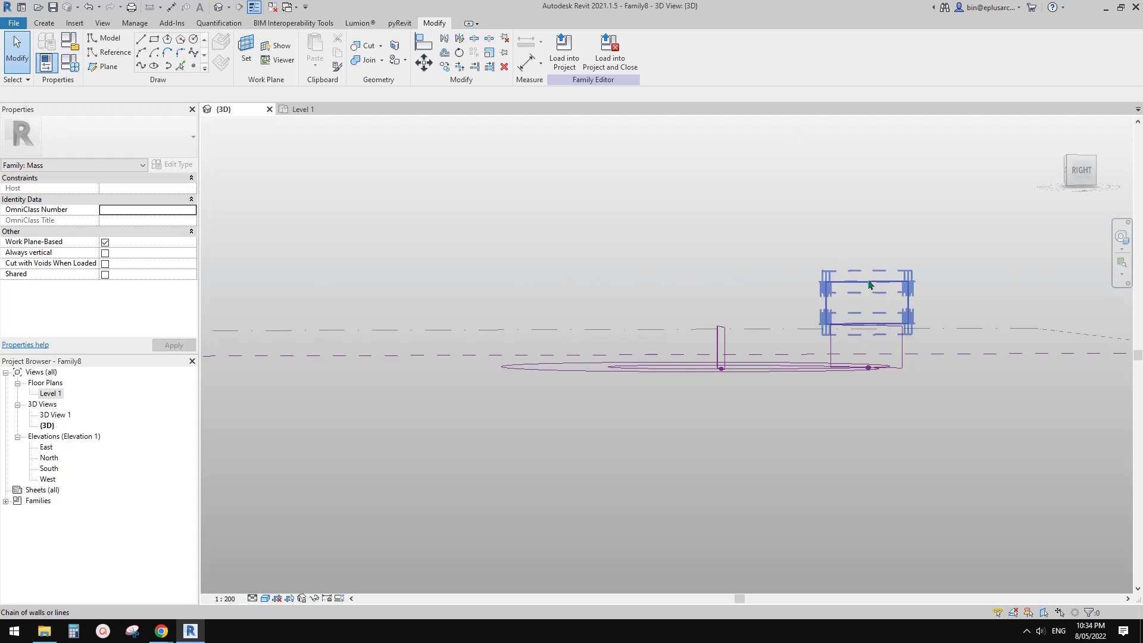
pyautogui.click(870, 286)
pyautogui.moveTo(891, 303)
pyautogui.keyDown('shift'); pyautogui.mouseDown(button='middle')
pyautogui.moveTo(980, 304)
pyautogui.moveTo(889, 308)
pyautogui.mouseUp(button='middle'); pyautogui.keyUp('shift')
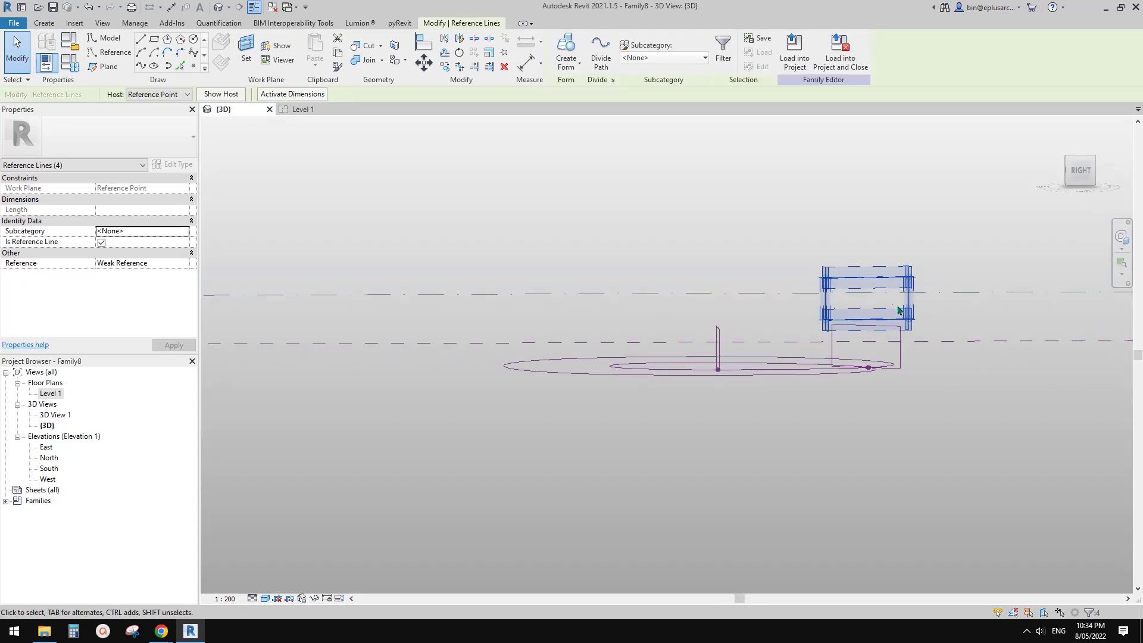
pyautogui.press('Escape')
pyautogui.keyDown('shift'); pyautogui.moveTo(885, 311); pyautogui.dragTo(875, 396, button='middle'); pyautogui.keyUp('shift')
pyautogui.scroll(2, 877, 284)
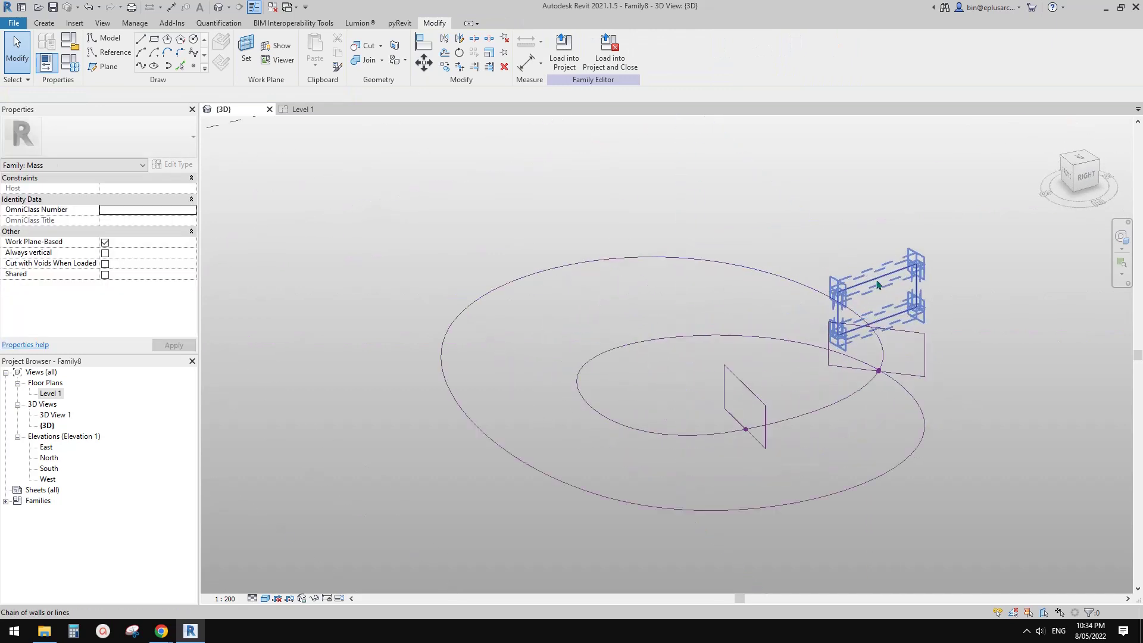
pyautogui.click(877, 285)
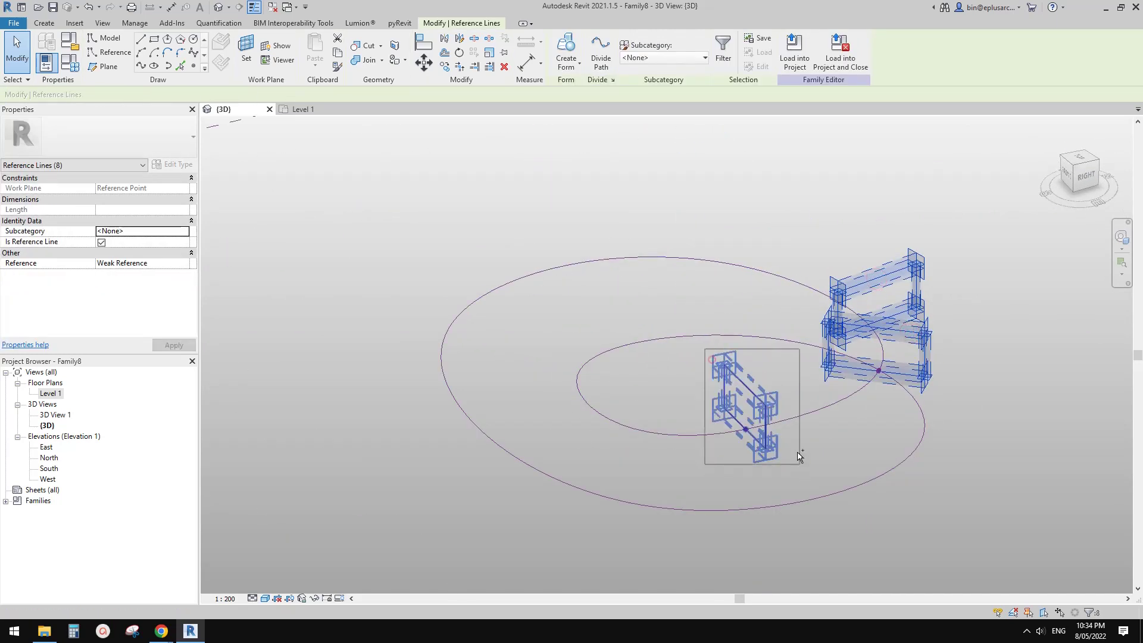
pyautogui.keyDown('ctrl'); pyautogui.moveTo(797, 453); pyautogui.dragTo(800, 464); pyautogui.keyUp('ctrl')
pyautogui.keyDown('ctrl'); pyautogui.moveTo(792, 345); pyautogui.dragTo(707, 218); pyautogui.keyUp('ctrl')
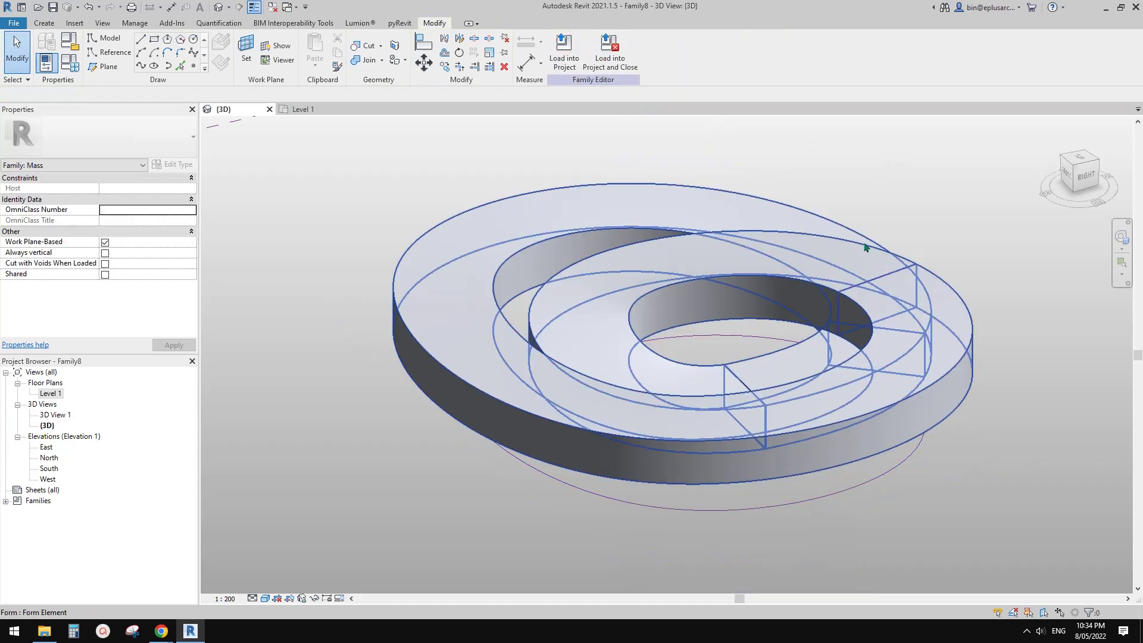
# - Examine the swept form from the side and back, checking where its upper and lower ends overlap
pyautogui.keyDown('shift'); pyautogui.moveTo(868, 249); pyautogui.dragTo(814, 196, button='middle'); pyautogui.keyUp('shift')
pyautogui.keyDown('shift'); pyautogui.moveTo(937, 325); pyautogui.dragTo(757, 335, button='middle'); pyautogui.keyUp('shift')
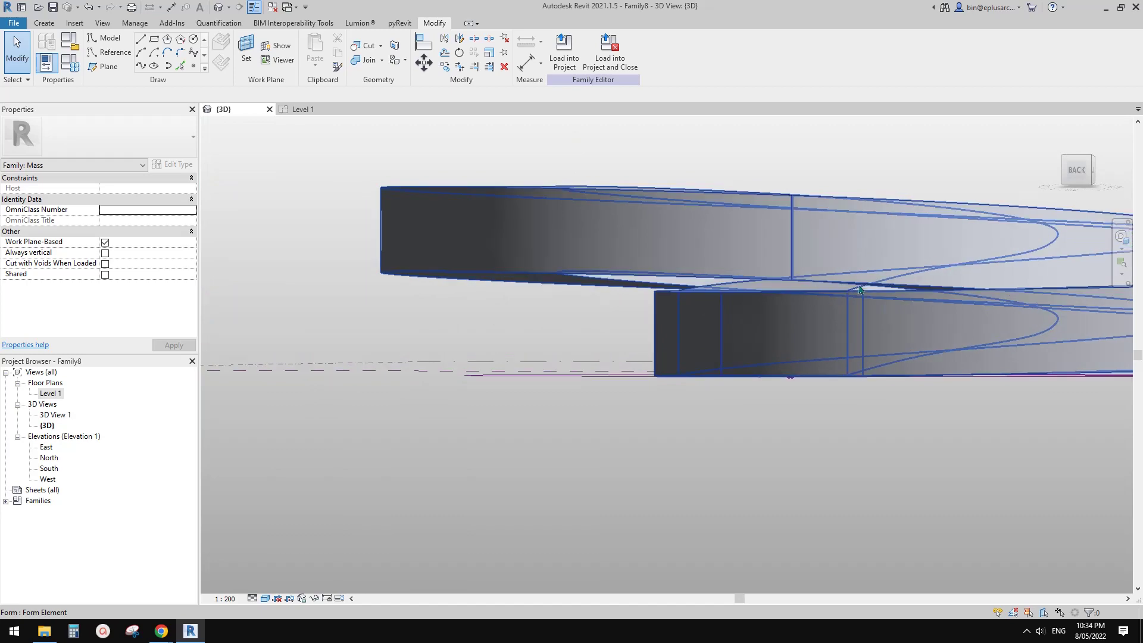
pyautogui.moveTo(994, 306); pyautogui.dragTo(954, 267, button='middle')
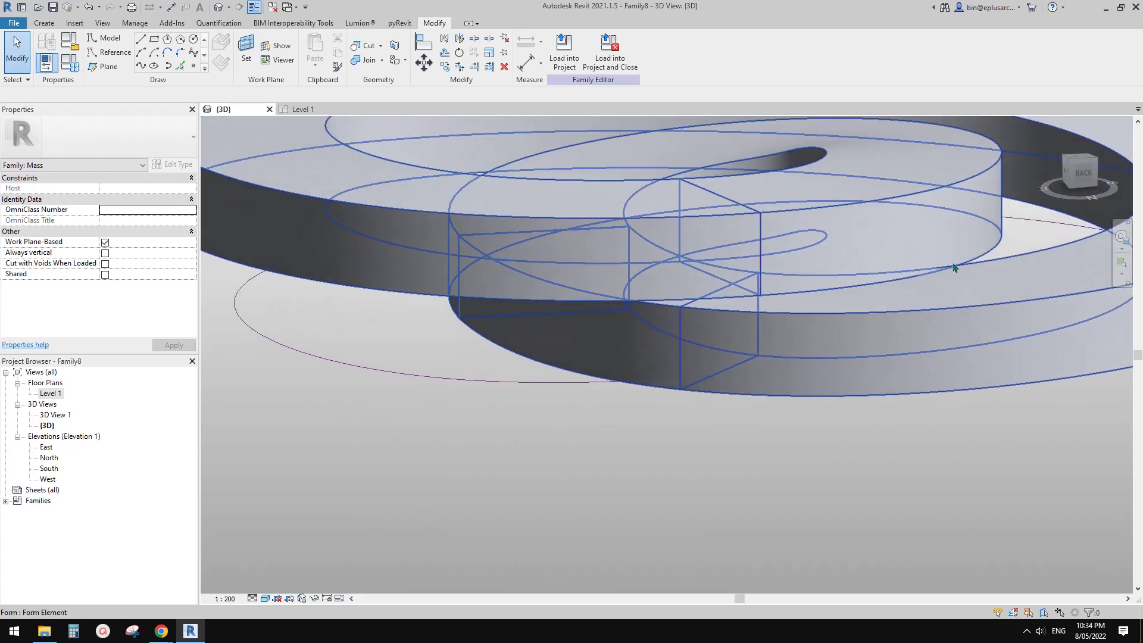
pyautogui.keyDown('shift'); pyautogui.moveTo(873, 281); pyautogui.dragTo(760, 232, button='middle'); pyautogui.keyUp('shift')
pyautogui.scroll(-3, 774, 301)
pyautogui.scroll(-1, 750, 311)
# - In a top wireframe view, select the spline and move its outer corner control point inward to reshape the outer ring
pyautogui.click(818, 226)
pyautogui.scroll(3, 844, 299)
pyautogui.scroll(3, 742, 346)
pyautogui.click(808, 330)
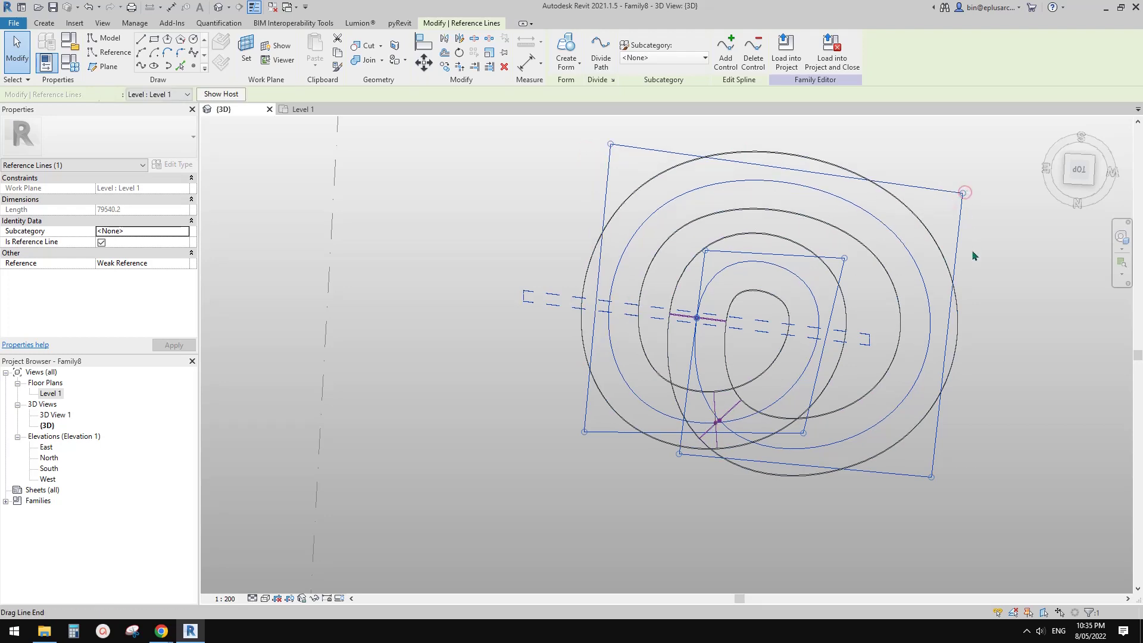
pyautogui.moveTo(957, 225); pyautogui.dragTo(956, 194)
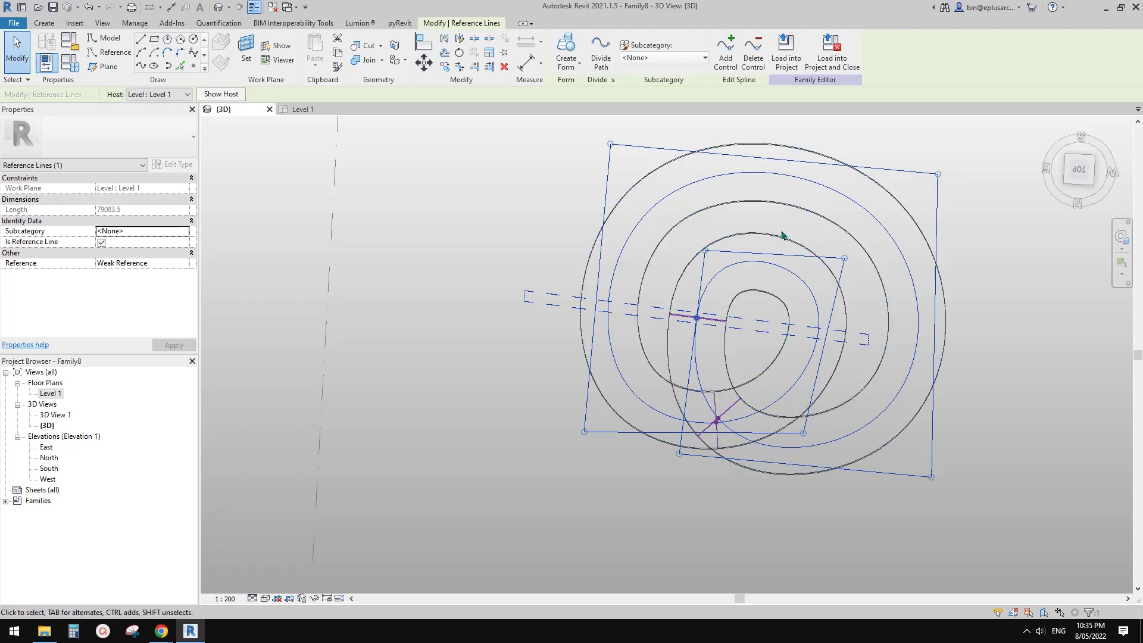
pyautogui.press('Escape')
# - Return the 3D view to shaded display and temporarily hide the swept form to expose the profiles
pyautogui.scroll(-3, 840, 259)
pyautogui.press('s')
pyautogui.moveTo(842, 346)
pyautogui.keyDown('shift'); pyautogui.mouseDown(button='middle')
pyautogui.moveTo(820, 254)
pyautogui.moveTo(774, 292)
pyautogui.moveTo(821, 220)
pyautogui.mouseUp(button='middle'); pyautogui.keyUp('shift')
pyautogui.press('d')
pyautogui.click(891, 280)
pyautogui.moveTo(891, 280); pyautogui.dragTo(899, 289, button='middle')
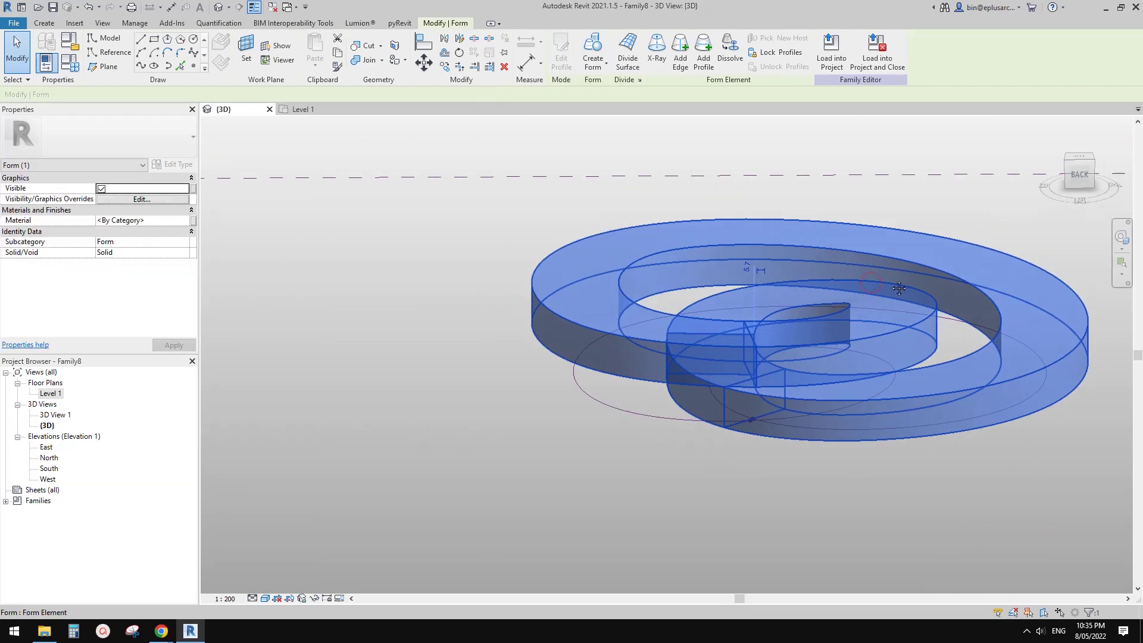
pyautogui.press('h')
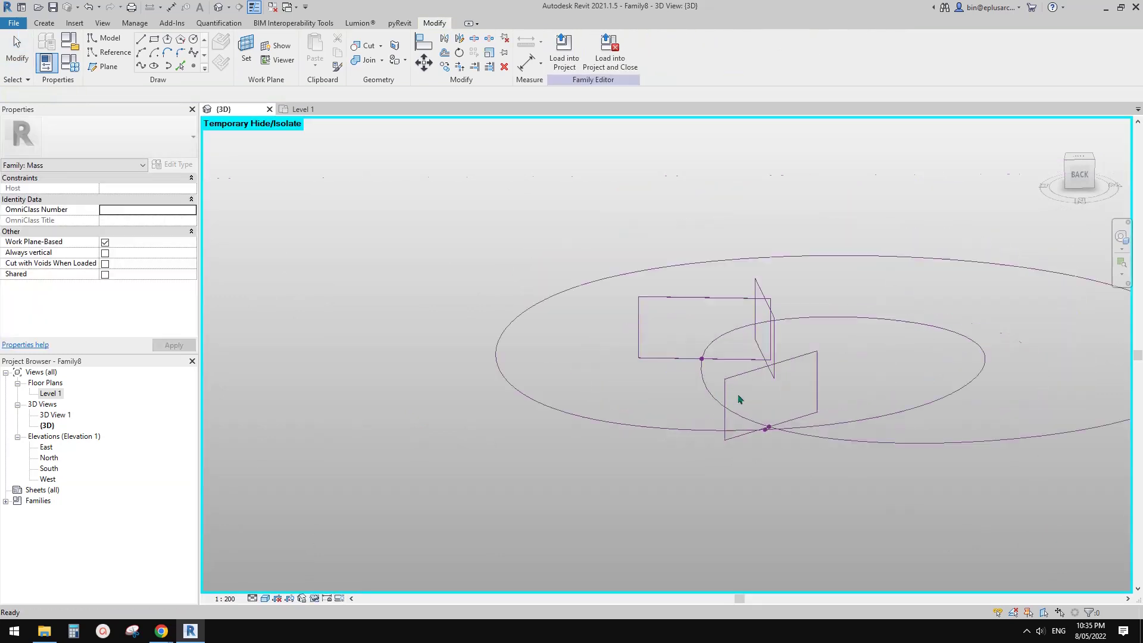
# - Select the vertical edge of the raised end profile and make its temporary width dimension permanent
pyautogui.keyDown('shift'); pyautogui.moveTo(677, 313); pyautogui.dragTo(657, 390, button='middle'); pyautogui.keyUp('shift')
pyautogui.click(781, 371)
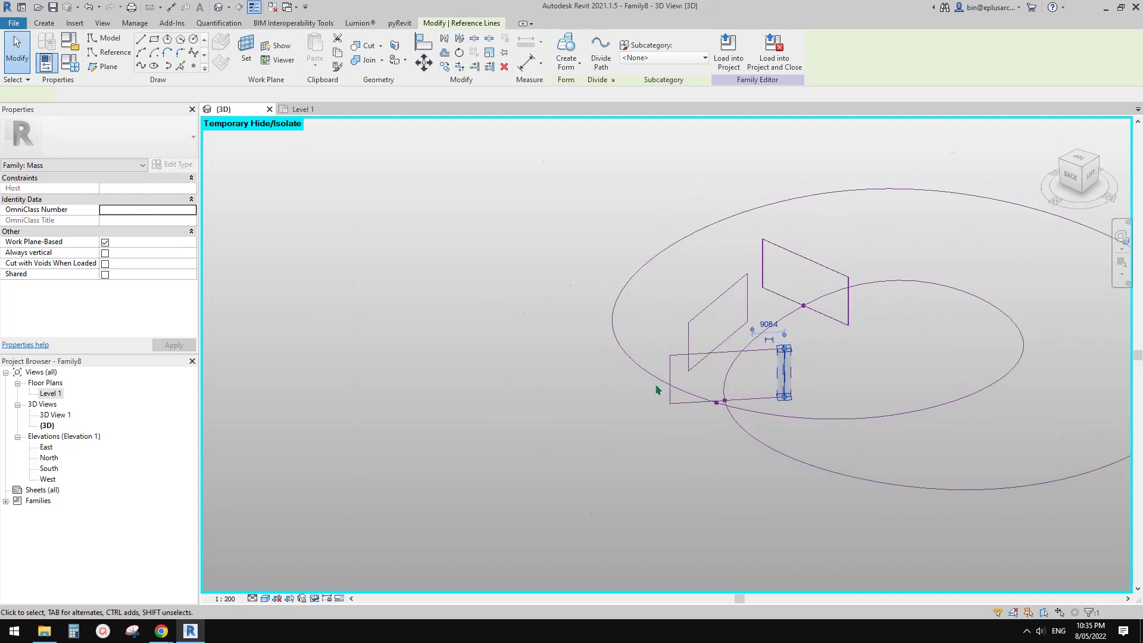
pyautogui.keyDown('shift'); pyautogui.moveTo(830, 370); pyautogui.dragTo(820, 371, button='middle'); pyautogui.keyUp('shift')
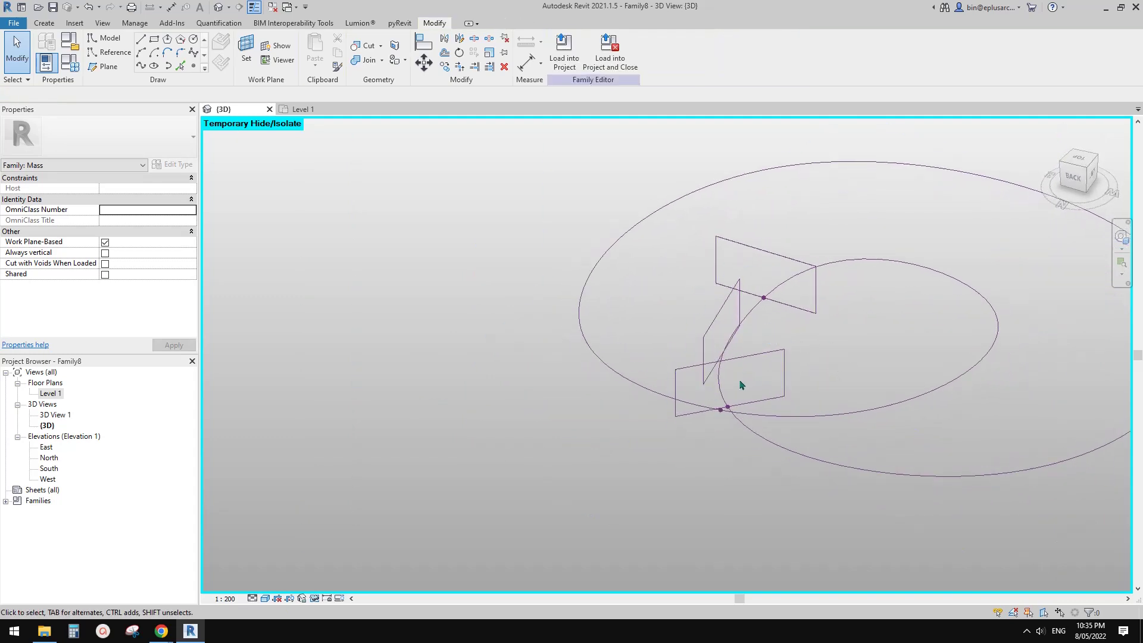
pyautogui.keyDown('shift'); pyautogui.moveTo(740, 385); pyautogui.dragTo(782, 266, button='middle'); pyautogui.keyUp('shift')
pyautogui.click(814, 281)
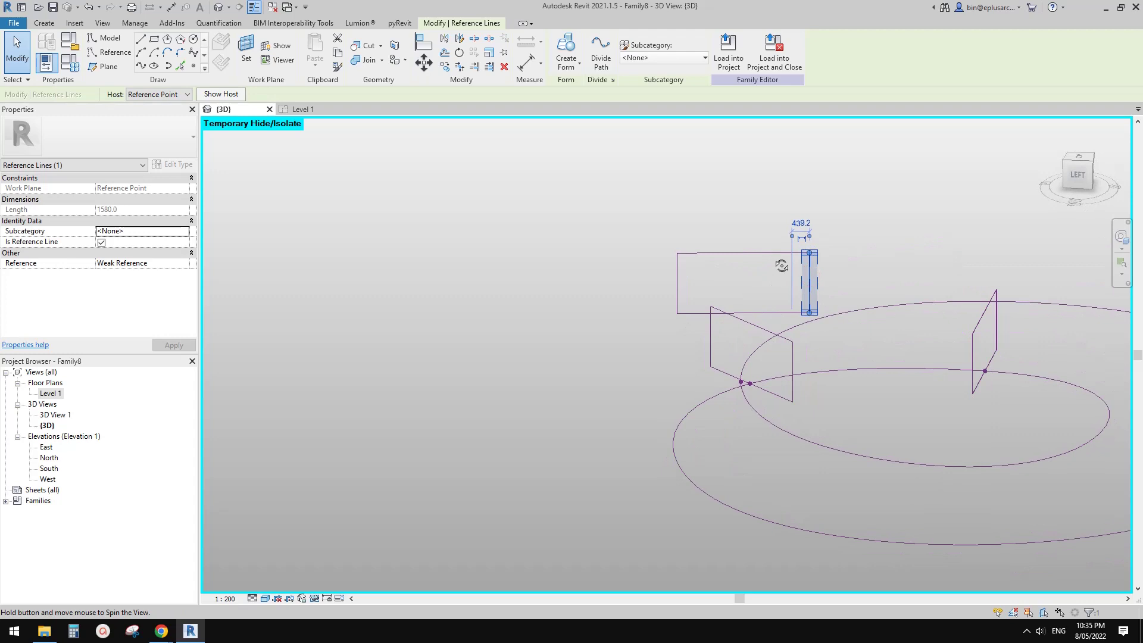
pyautogui.click(775, 260)
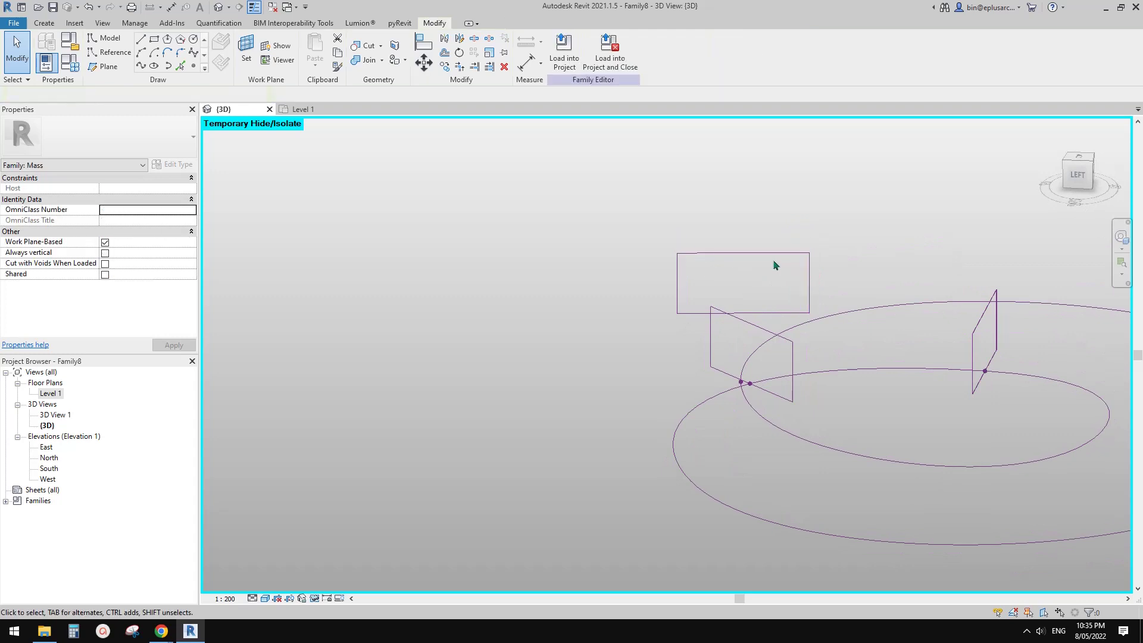
pyautogui.click(810, 271)
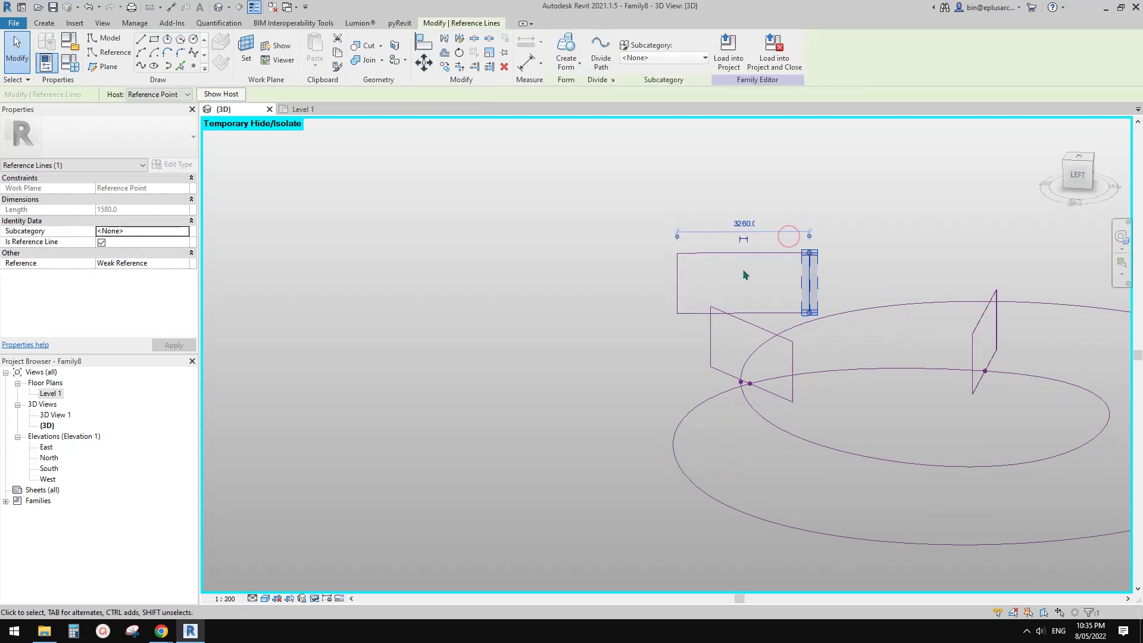
pyautogui.moveTo(736, 237); pyautogui.dragTo(732, 238, button='middle')
pyautogui.click(741, 234)
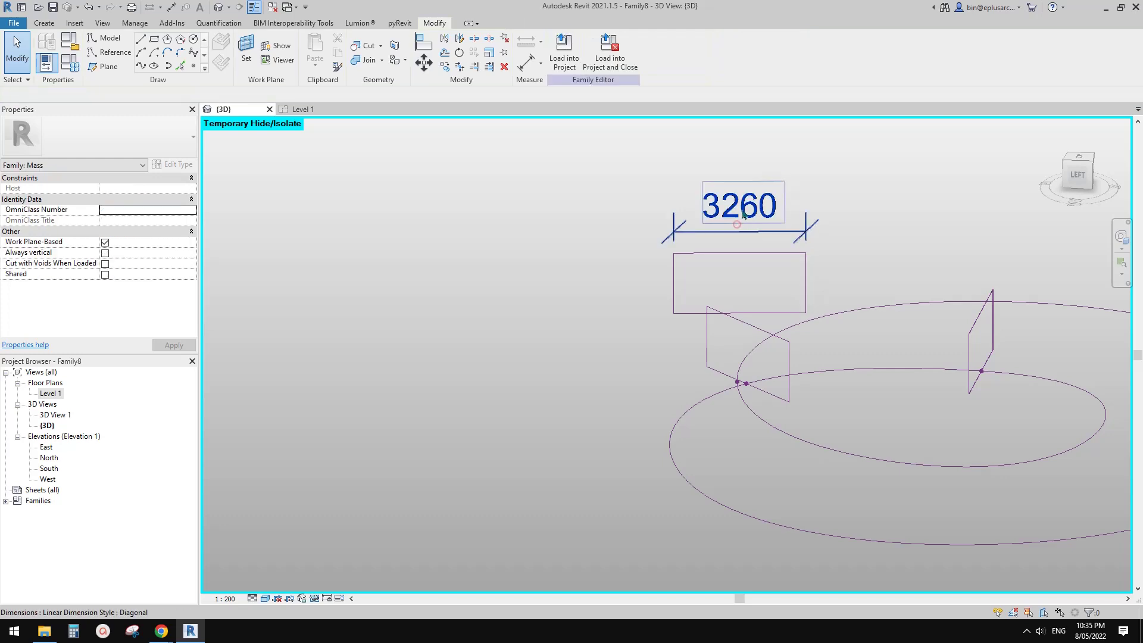
# - Label the raised profile's width dimension with a new family type parameter named w
pyautogui.click(677, 51)
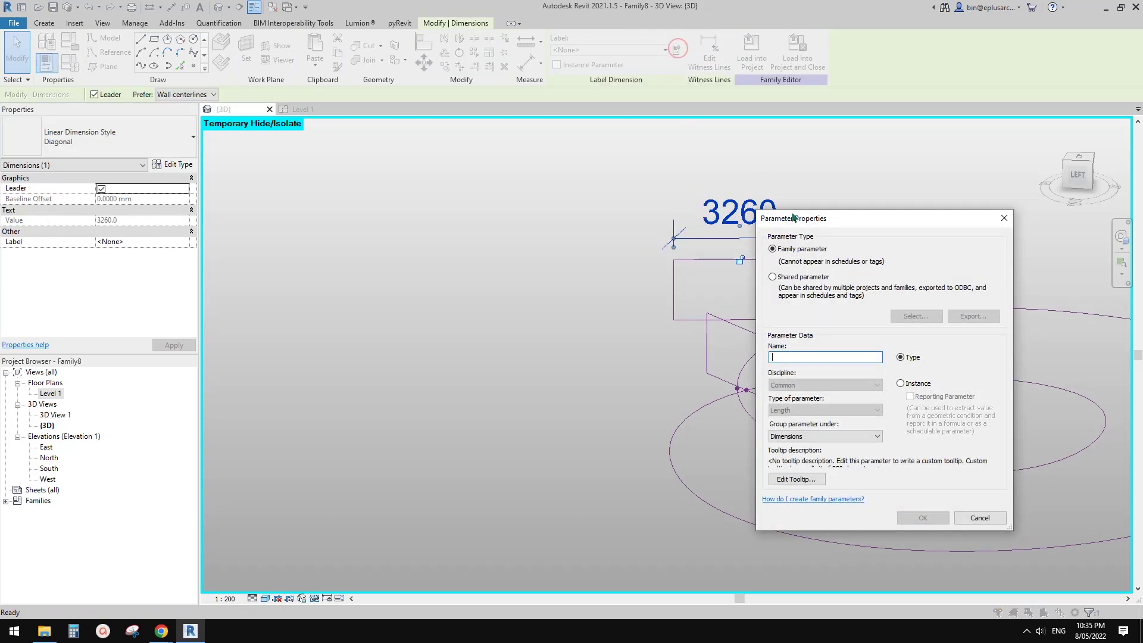
pyautogui.click(930, 515)
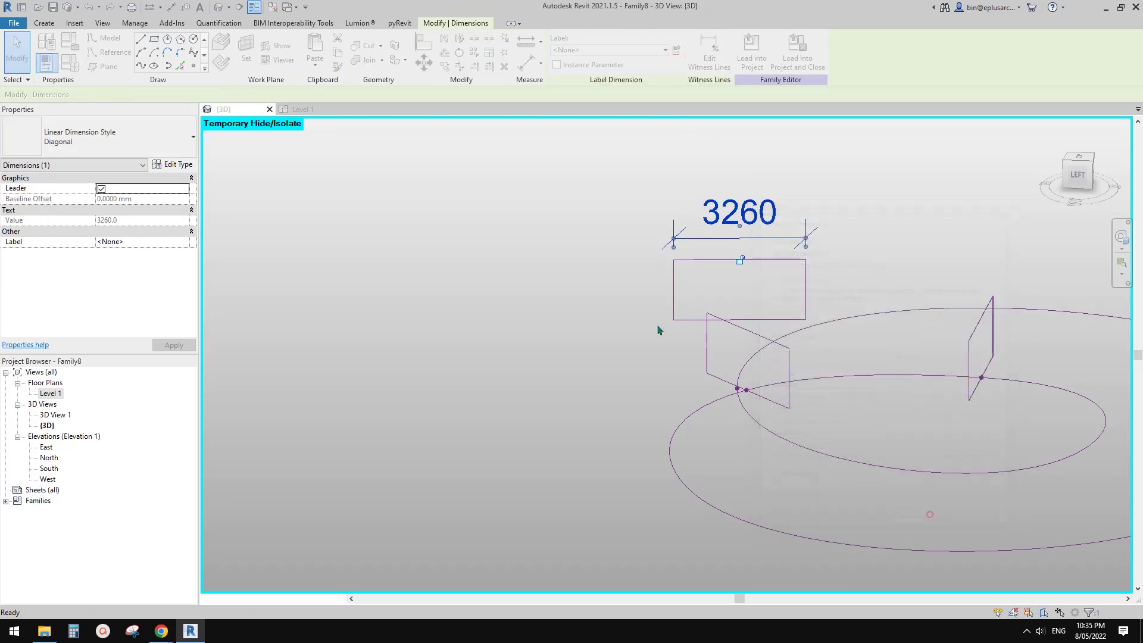
pyautogui.click(581, 285)
pyautogui.moveTo(581, 285); pyautogui.dragTo(644, 268, button='middle')
# - Set the family parameter w to 3600 and apply it to the raised profile
pyautogui.click(70, 62)
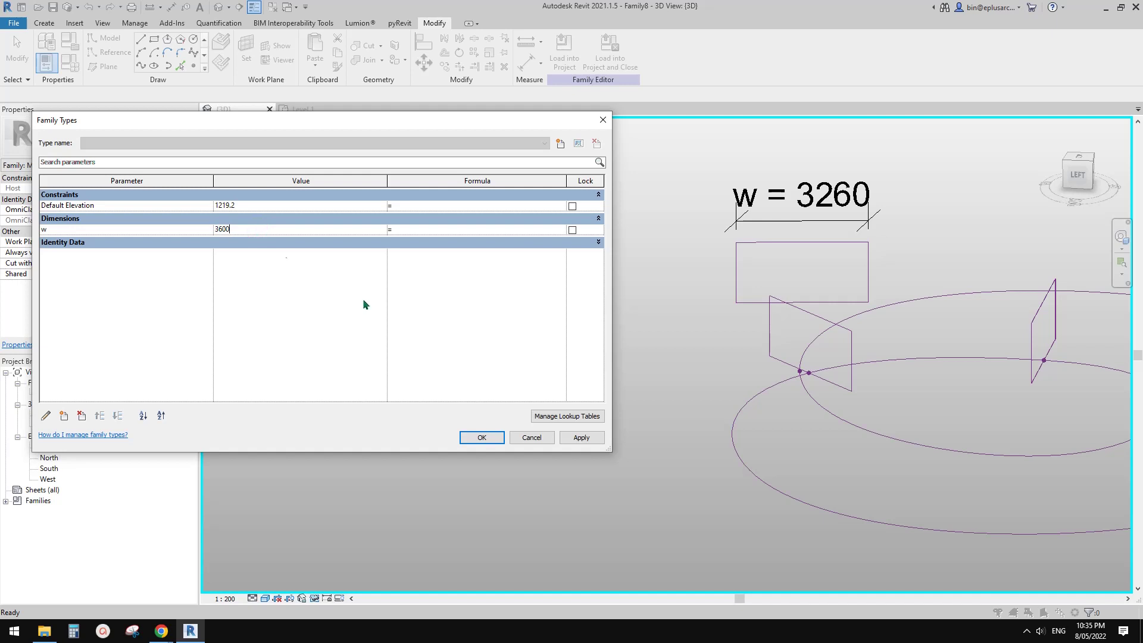
pyautogui.click(582, 437)
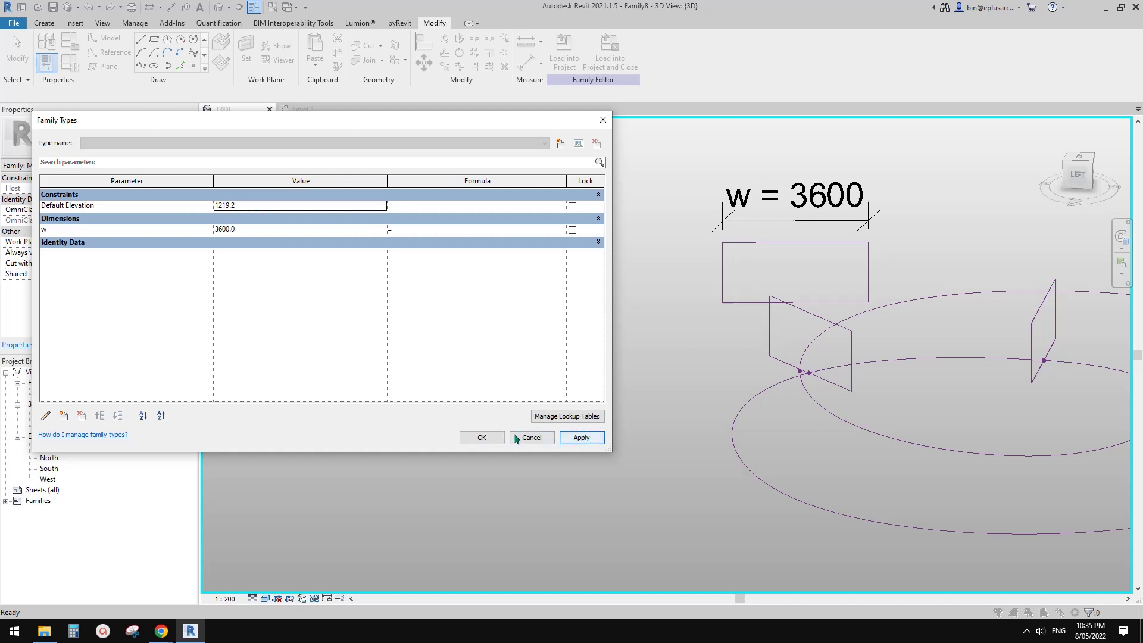
pyautogui.click(488, 435)
# - Make the lower end profile's width dimension permanent and label it with the existing parameter w
pyautogui.keyDown('shift'); pyautogui.moveTo(857, 361); pyautogui.dragTo(929, 361, button='middle'); pyautogui.keyUp('shift')
pyautogui.scroll(1, 869, 367)
pyautogui.press('Tab')
pyautogui.click(866, 362)
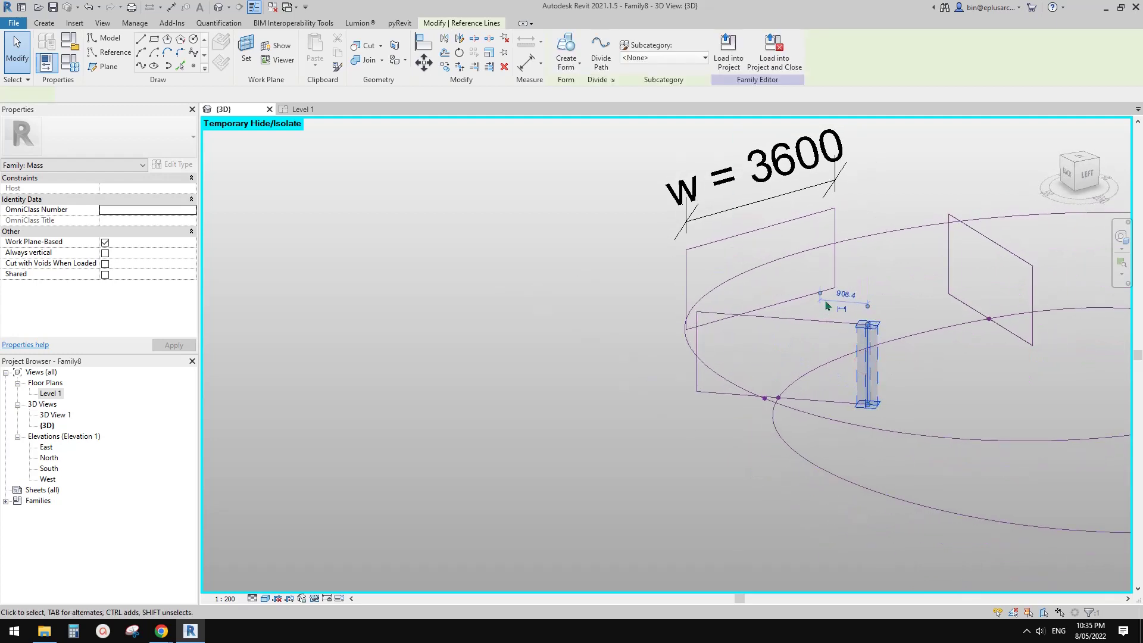
pyautogui.moveTo(716, 350); pyautogui.dragTo(702, 343)
pyautogui.moveTo(809, 316); pyautogui.dragTo(812, 318, button='middle')
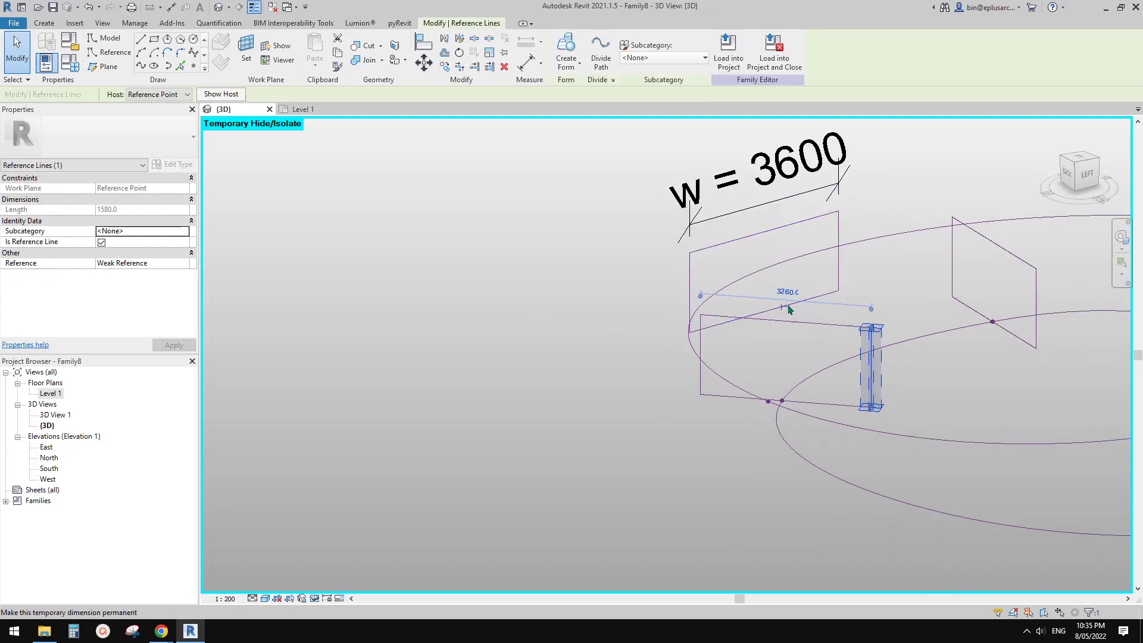
pyautogui.click(788, 309)
pyautogui.click(610, 50)
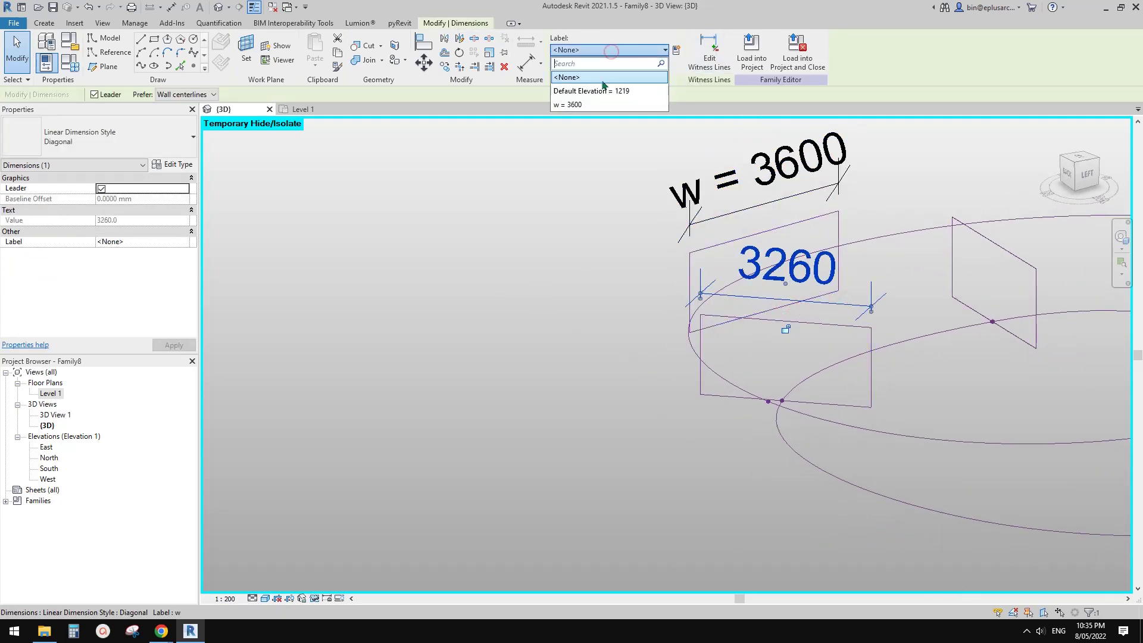
pyautogui.click(598, 104)
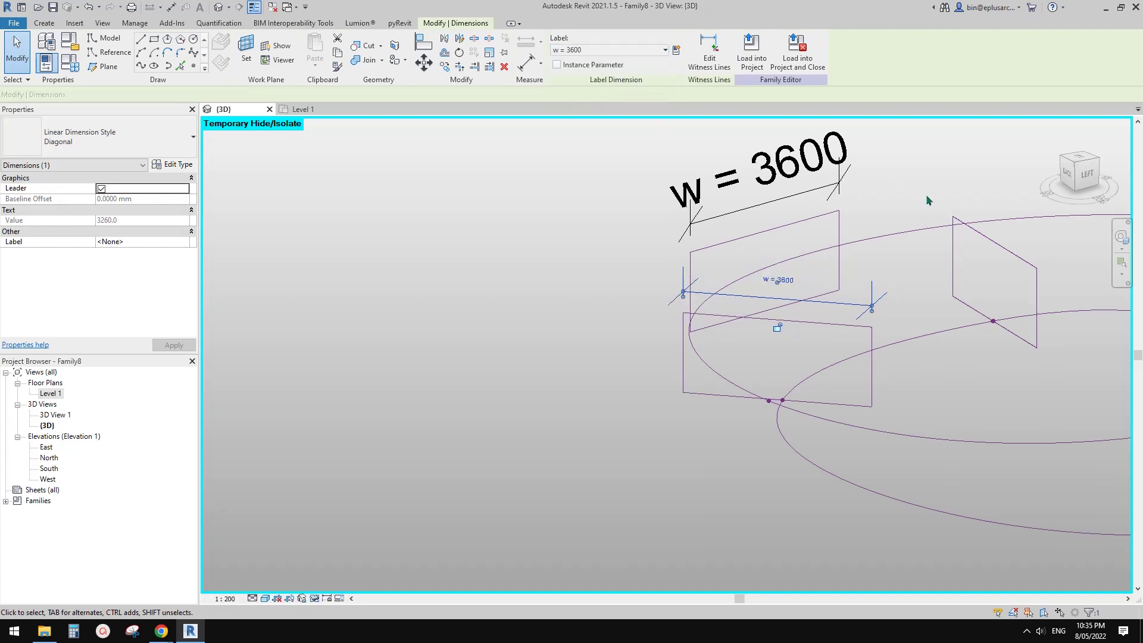
pyautogui.keyDown('shift'); pyautogui.moveTo(926, 200); pyautogui.dragTo(861, 308, button='middle'); pyautogui.keyUp('shift')
pyautogui.press('Escape')
# - Try to find a full-width temporary dimension on the middle profile by selecting its vertical edge
pyautogui.scroll(1, 914, 291)
pyautogui.scroll(2, 966, 268)
pyautogui.press('Tab')
pyautogui.click(966, 268)
pyautogui.scroll(-2, 964, 268)
pyautogui.moveTo(945, 264); pyautogui.dragTo(857, 292, button='middle')
pyautogui.scroll(-1, 782, 212)
pyautogui.keyDown('shift'); pyautogui.moveTo(793, 221); pyautogui.dragTo(813, 239, button='middle'); pyautogui.keyUp('shift')
pyautogui.scroll(2, 870, 248)
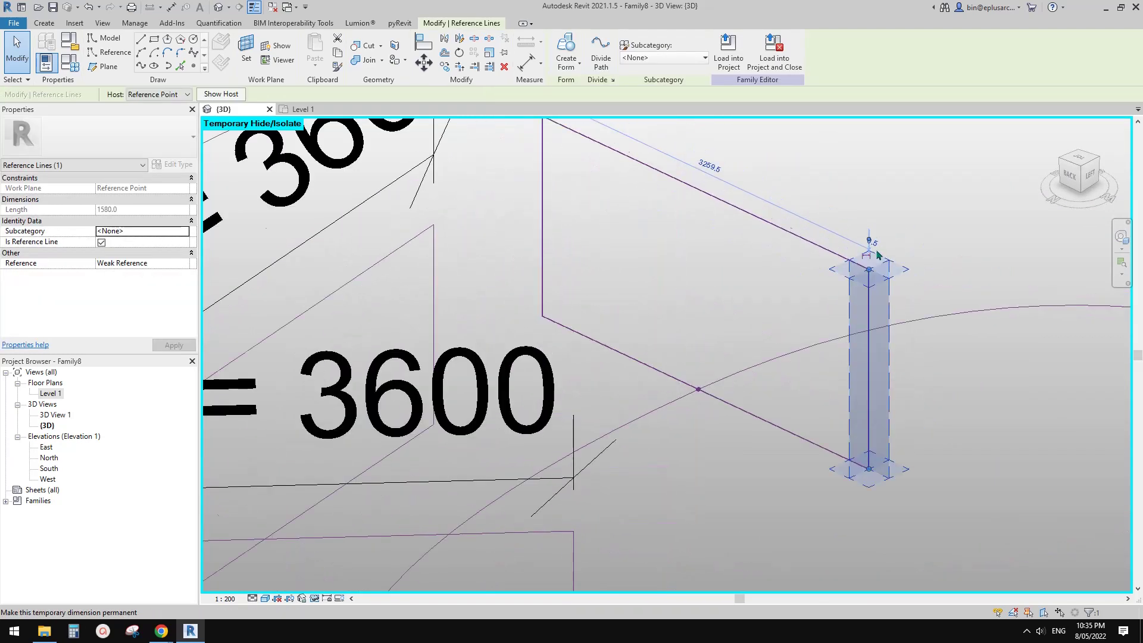
pyautogui.moveTo(877, 255); pyautogui.dragTo(870, 256, button='middle')
pyautogui.scroll(6, 871, 246)
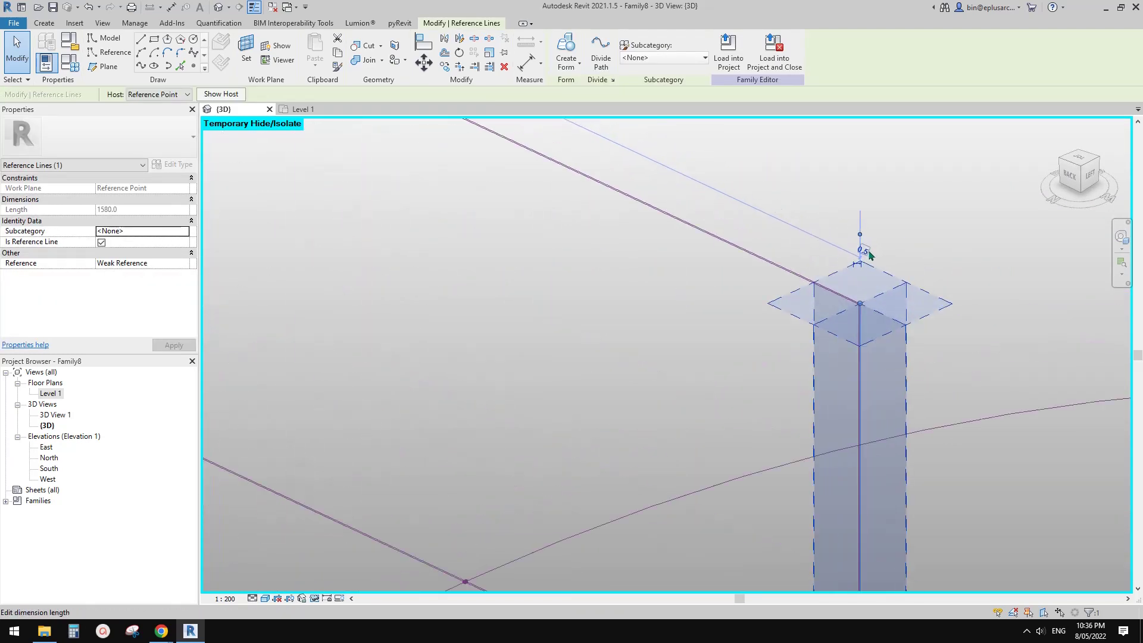
pyautogui.scroll(-10, 868, 251)
pyautogui.click(880, 275)
# - Select the vertical edge of the profile on the spline's inner loop and make its full-width temporary dimension permanent
pyautogui.scroll(-1, 877, 278)
pyautogui.scroll(-1, 877, 280)
pyautogui.keyDown('shift'); pyautogui.moveTo(873, 282); pyautogui.dragTo(536, 270, button='middle'); pyautogui.keyUp('shift')
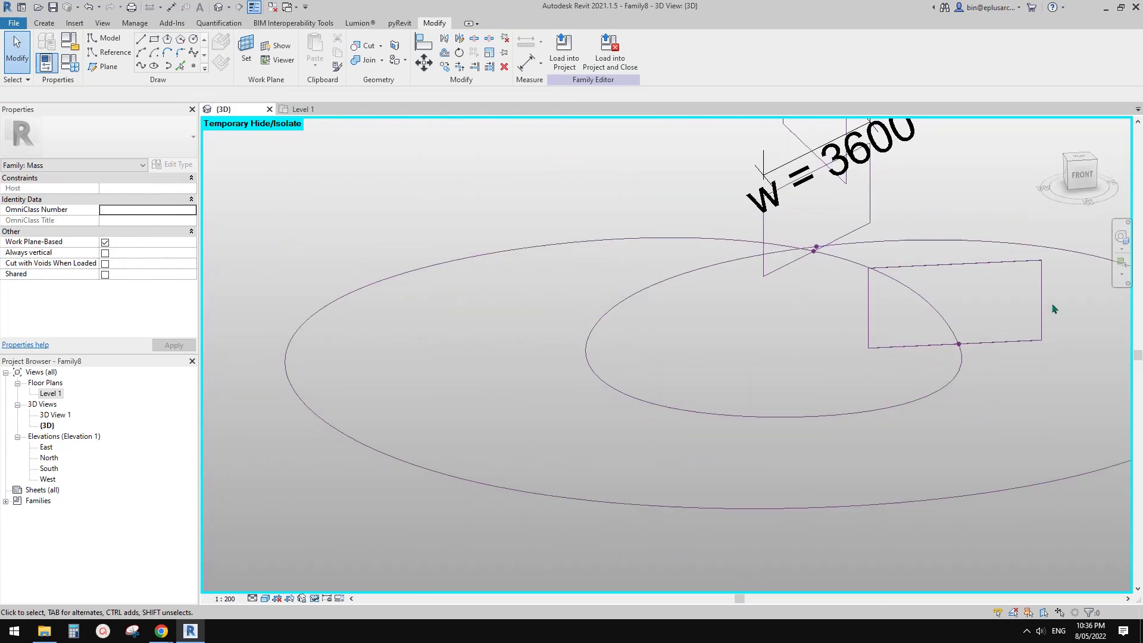
pyautogui.scroll(3, 1048, 301)
pyautogui.press('Tab')
pyautogui.click(1045, 261)
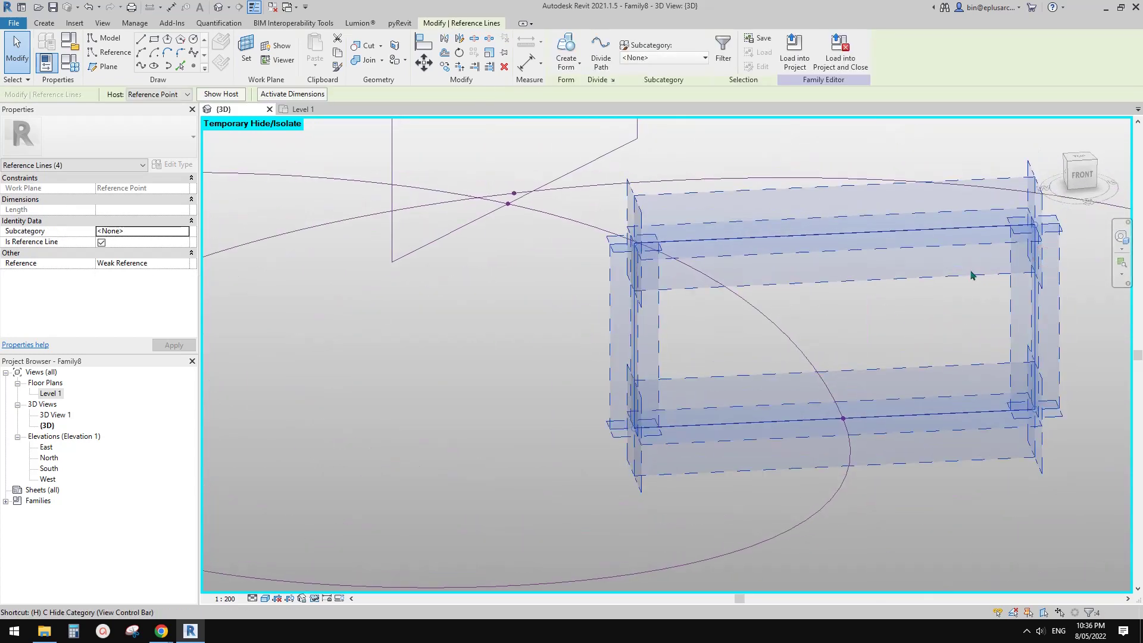
pyautogui.click(977, 284)
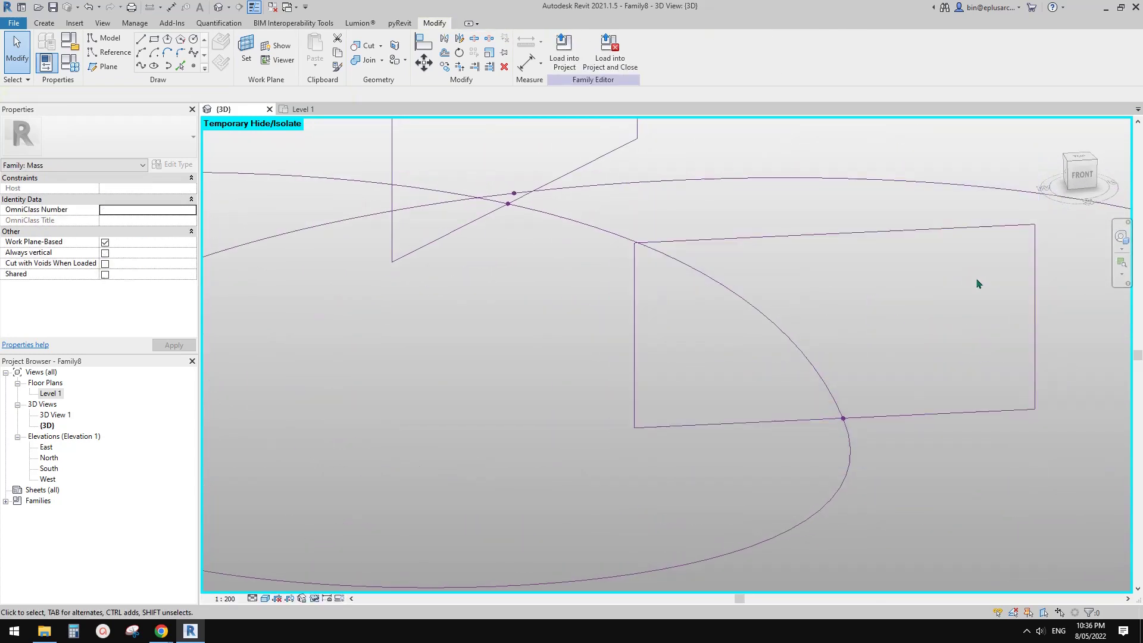
pyautogui.press('Tab')
pyautogui.press('Tab')
pyautogui.click(1035, 277)
pyautogui.click(834, 446)
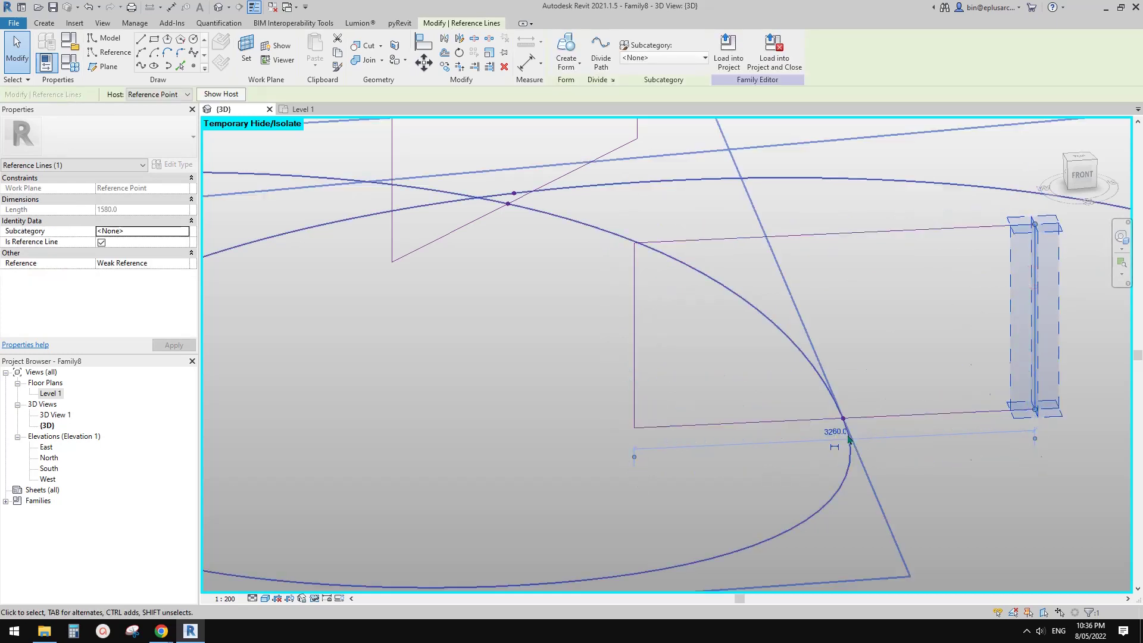
# - Label the inner-loop profile's width dimension with the existing parameter w and restore the temporarily hidden elements
pyautogui.click(860, 374)
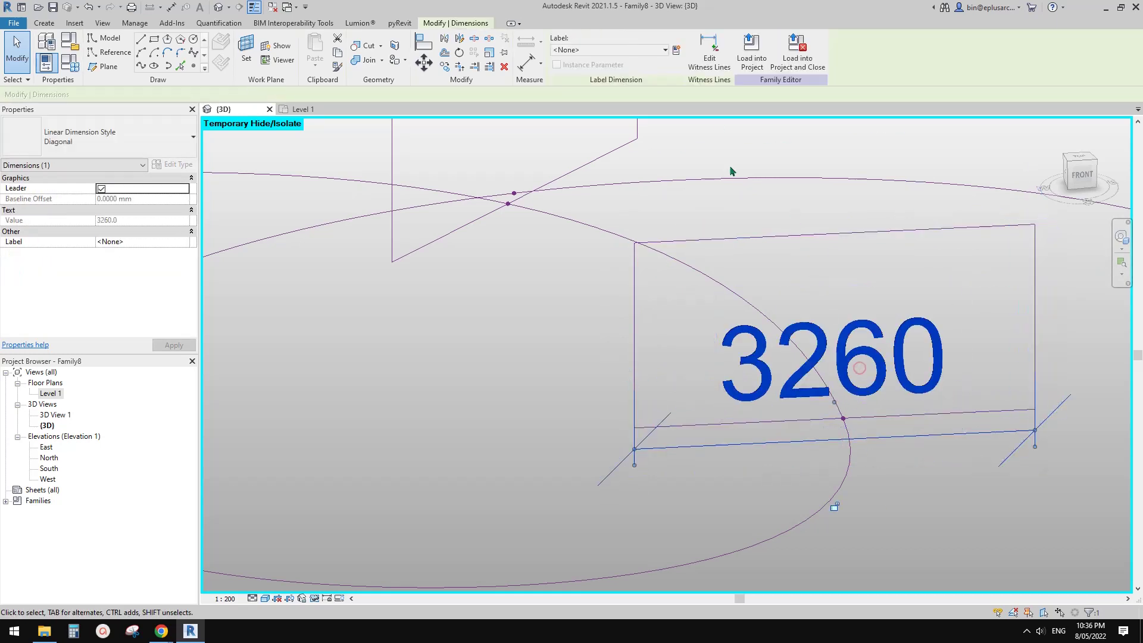
pyautogui.click(618, 51)
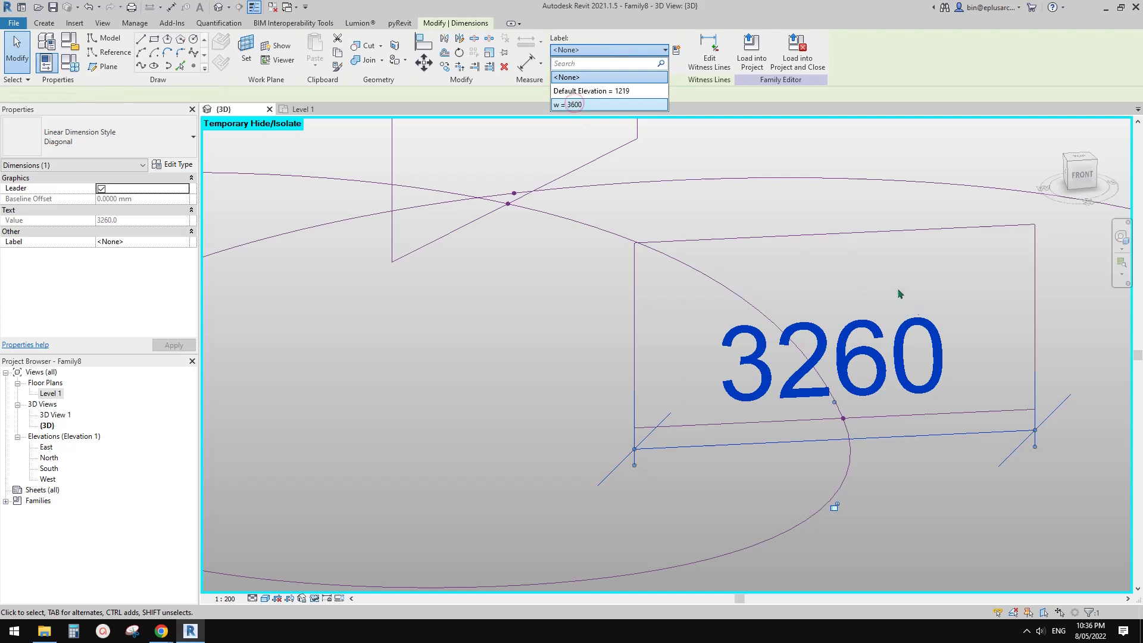
pyautogui.click(575, 104)
pyautogui.press('r')
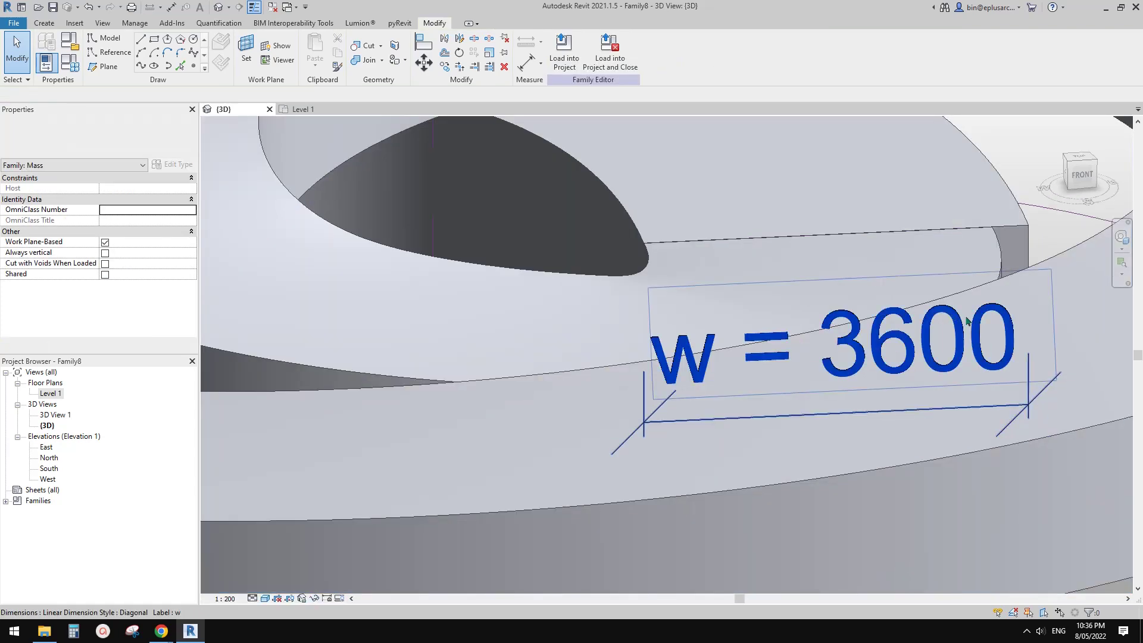
# - Temporarily hide the swept form
pyautogui.scroll(-3, 967, 322)
pyautogui.click(920, 204)
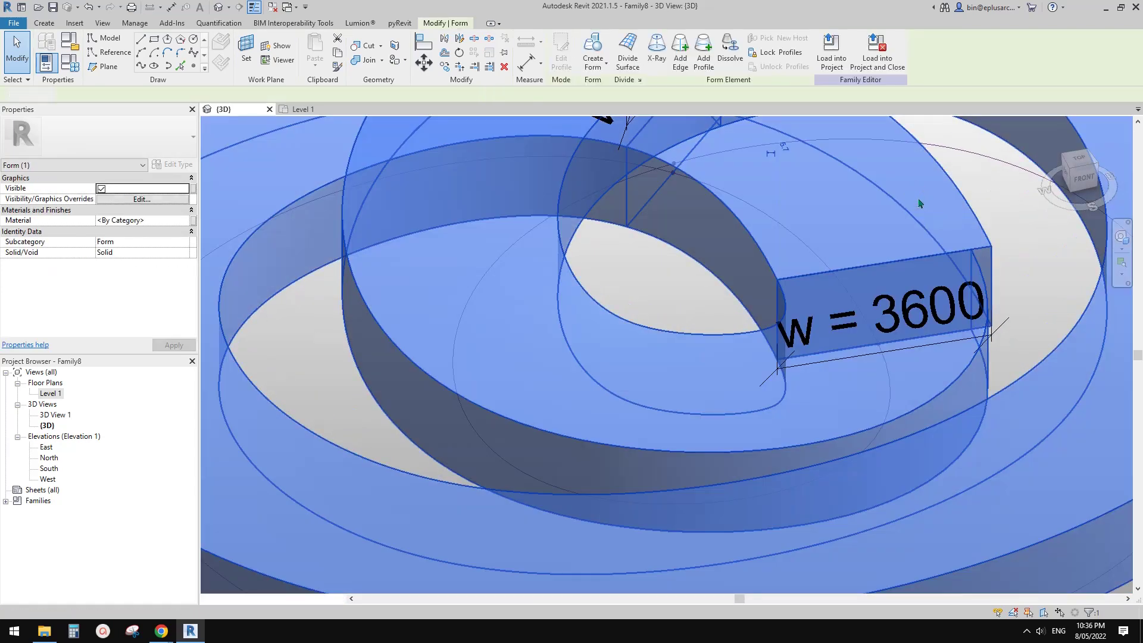
pyautogui.press('h')
pyautogui.press('h')
# - Select the labelled inner-loop profile as a chain of lines and temporarily hide it to expose the coincident profile behind it
pyautogui.press('Tab')
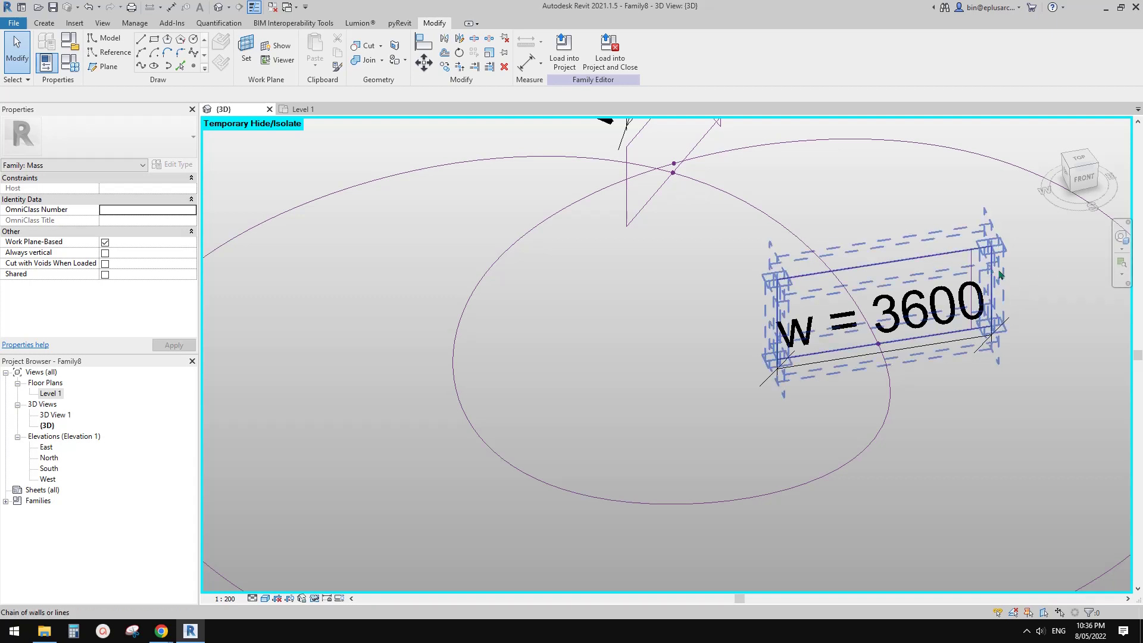
pyautogui.scroll(2, 970, 273)
pyautogui.keyDown('shift'); pyautogui.moveTo(953, 279); pyautogui.dragTo(1006, 331, button='middle'); pyautogui.keyUp('shift')
pyautogui.scroll(1, 945, 225)
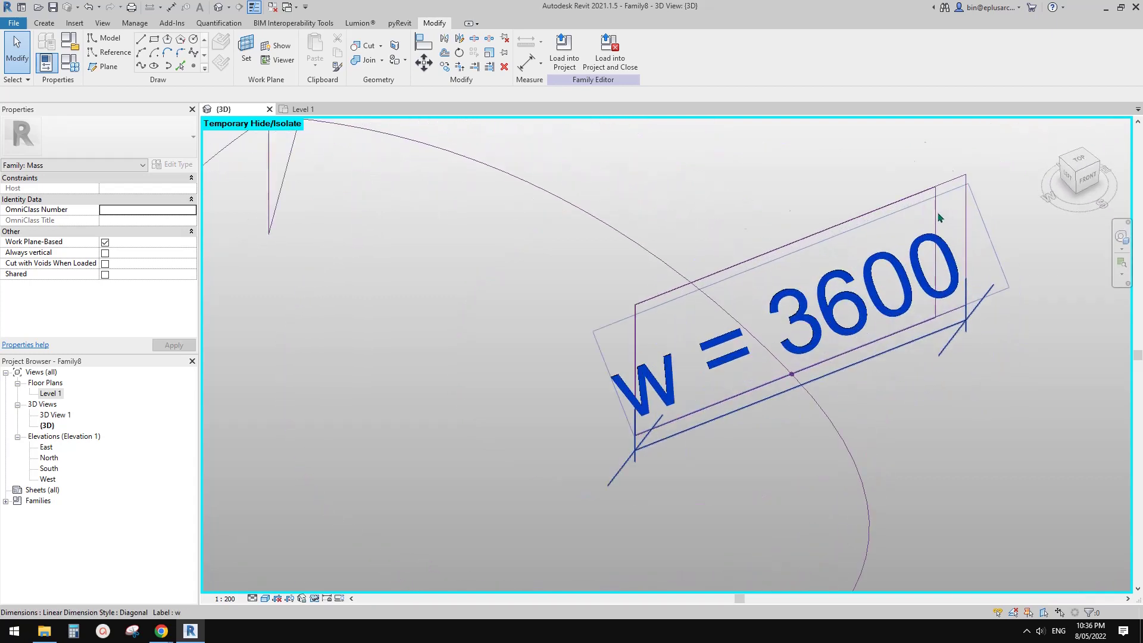
pyautogui.press('Tab')
pyautogui.press('Tab')
pyautogui.press('Tab')
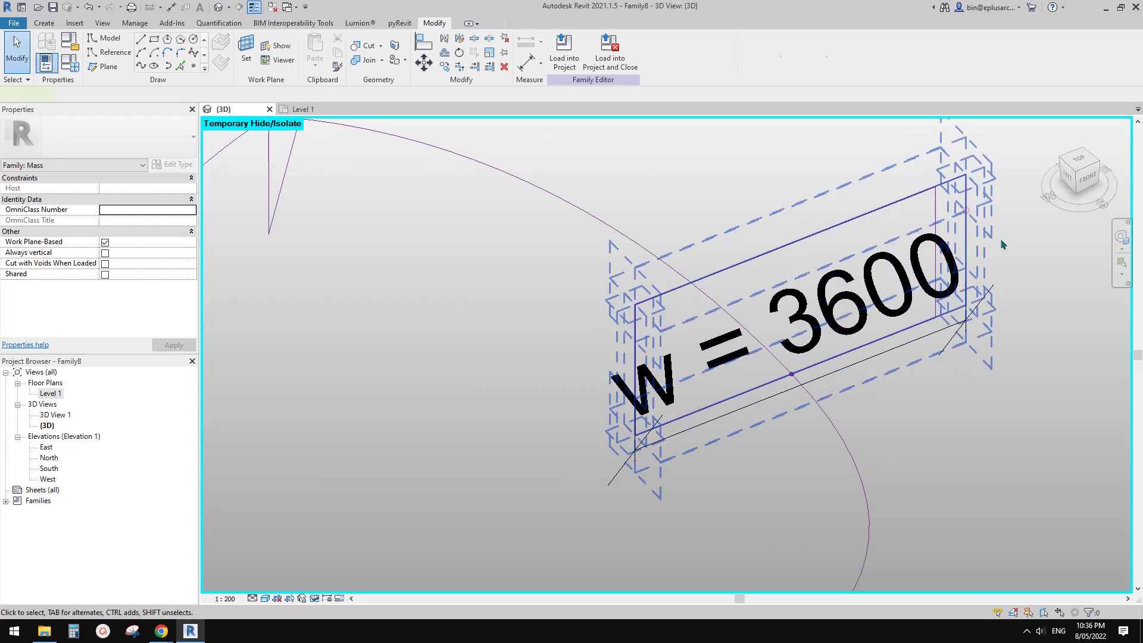
pyautogui.click(966, 210)
pyautogui.moveTo(995, 238); pyautogui.dragTo(939, 278, button='middle')
pyautogui.press('h')
pyautogui.press('h')
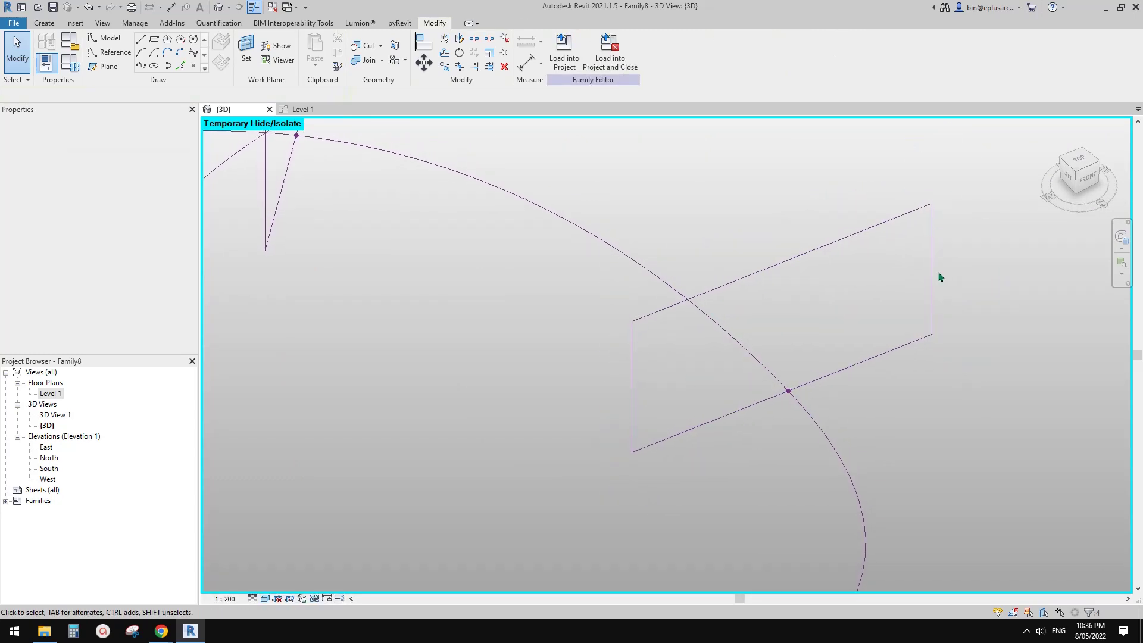
# - Make the coincident profile's width dimension permanent, label it with w, and restore the temporarily hidden elements
pyautogui.click(939, 278)
pyautogui.click(931, 269)
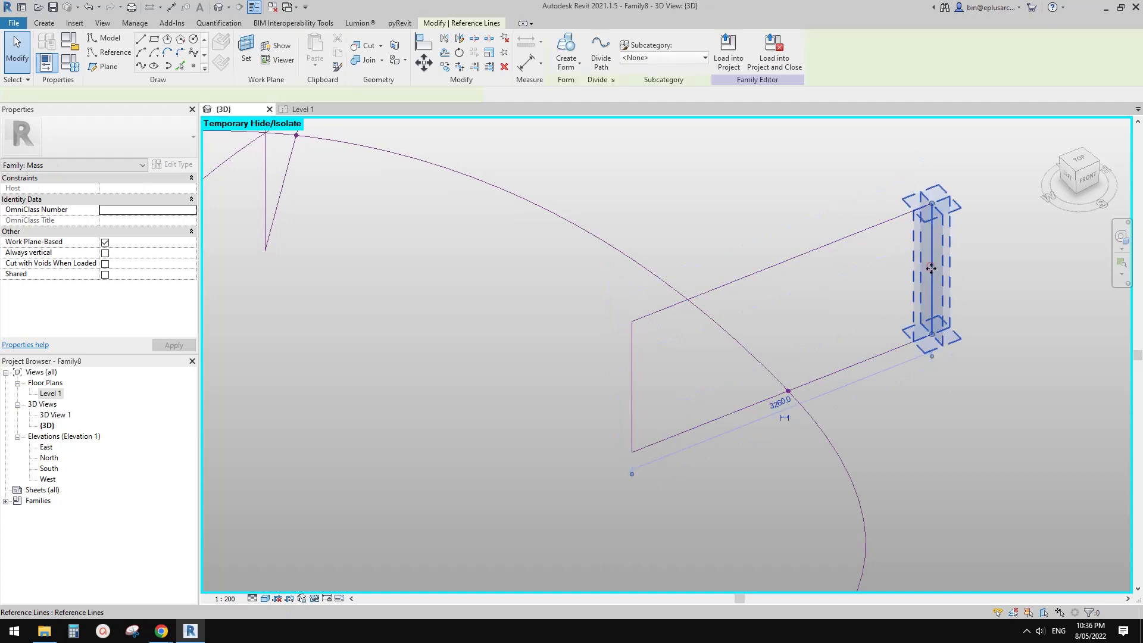
pyautogui.click(784, 390)
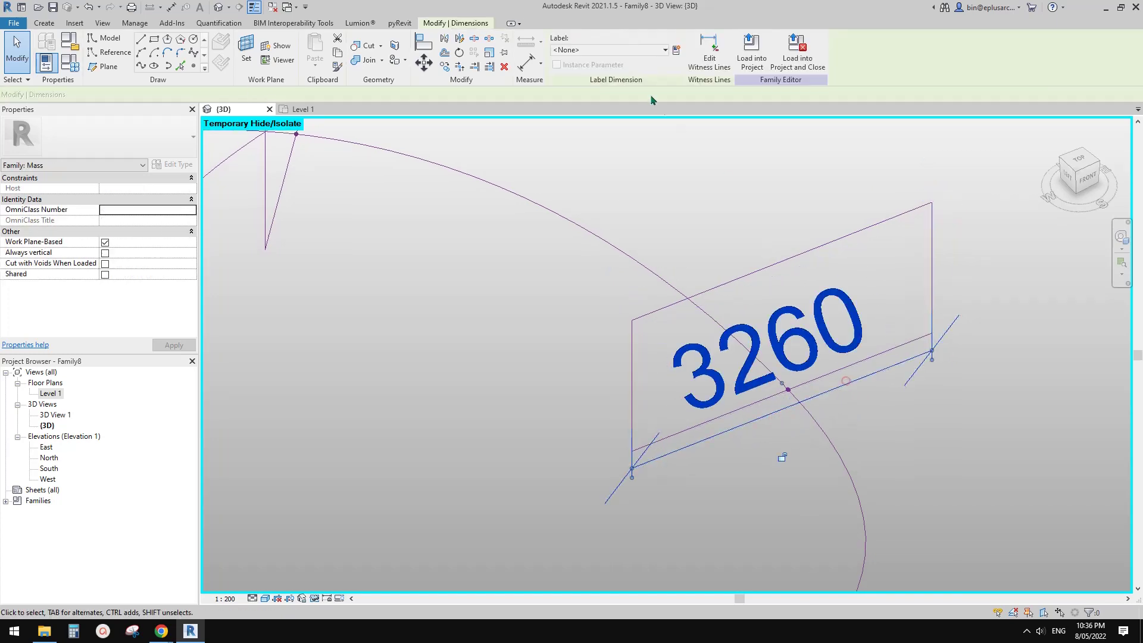
pyautogui.click(594, 50)
pyautogui.click(583, 105)
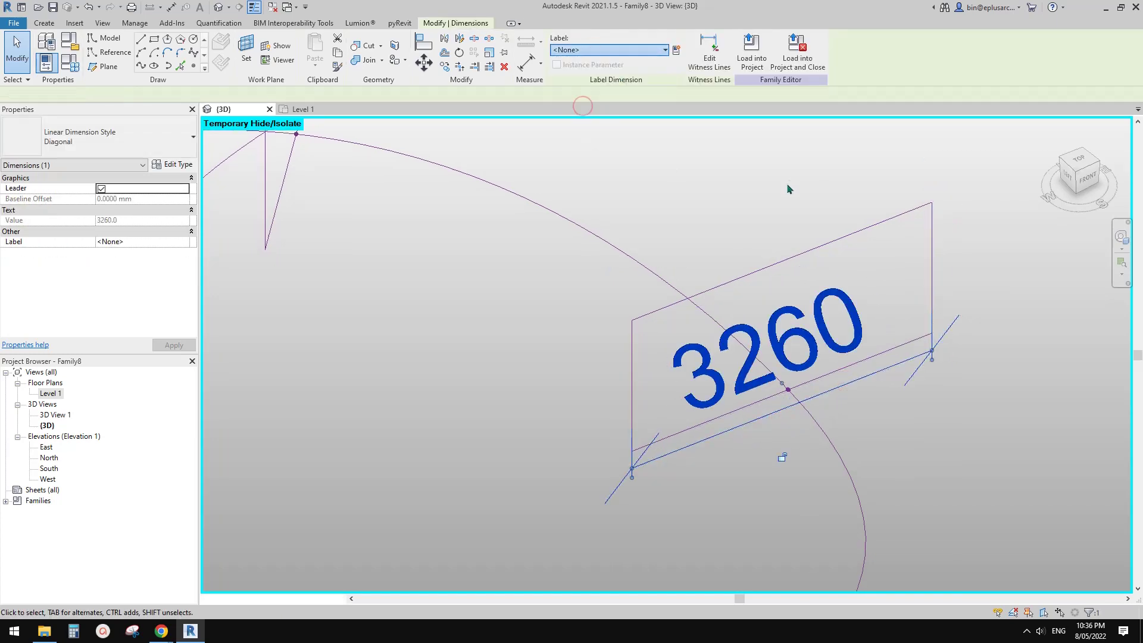
pyautogui.click(787, 189)
pyautogui.scroll(-1, 787, 192)
pyautogui.press('r')
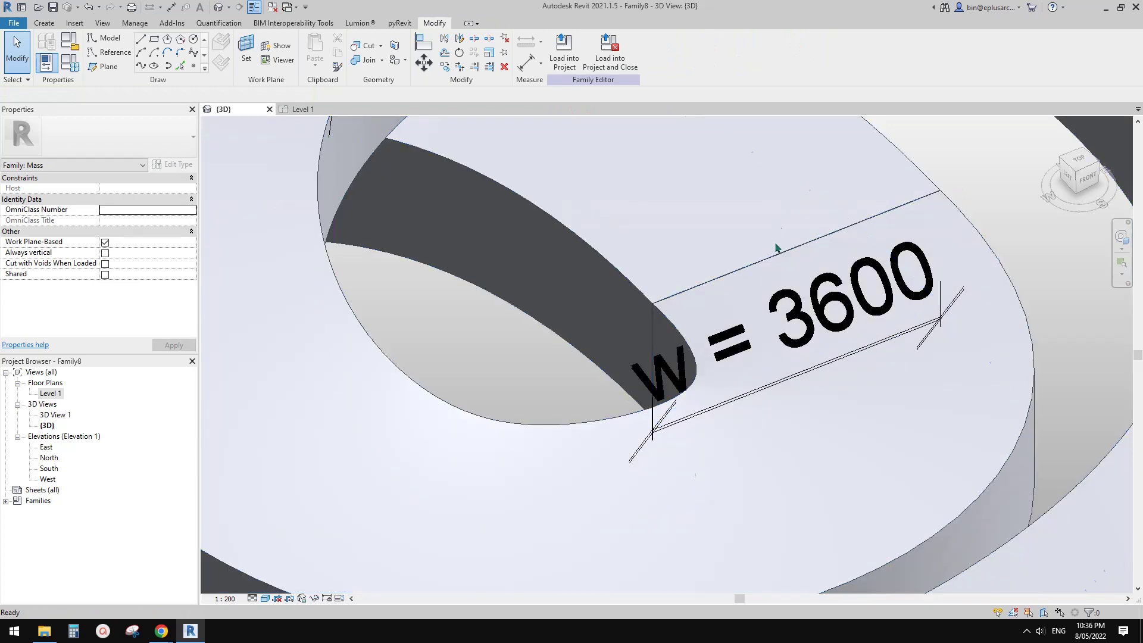
# - Set the family parameter w to 4000 and apply it to all labelled profiles
pyautogui.scroll(-5, 774, 239)
pyautogui.keyDown('shift'); pyautogui.moveTo(753, 268); pyautogui.dragTo(1003, 341, button='middle'); pyautogui.keyUp('shift')
pyautogui.scroll(-3, 923, 327)
pyautogui.keyDown('shift'); pyautogui.moveTo(899, 342); pyautogui.dragTo(737, 296, button='middle'); pyautogui.keyUp('shift')
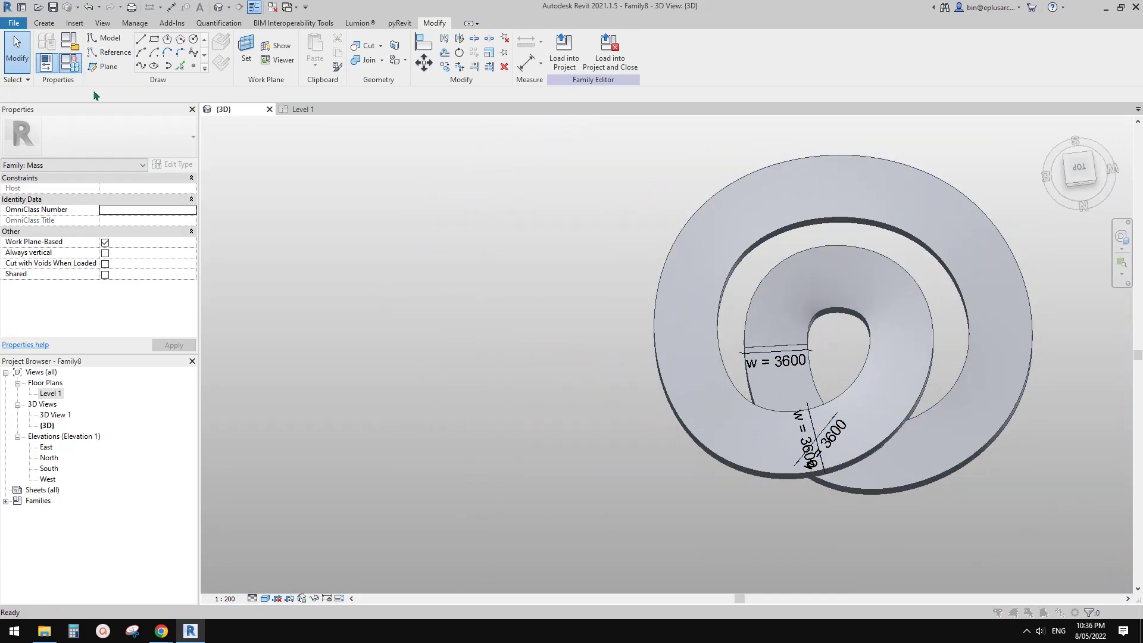
pyautogui.click(71, 60)
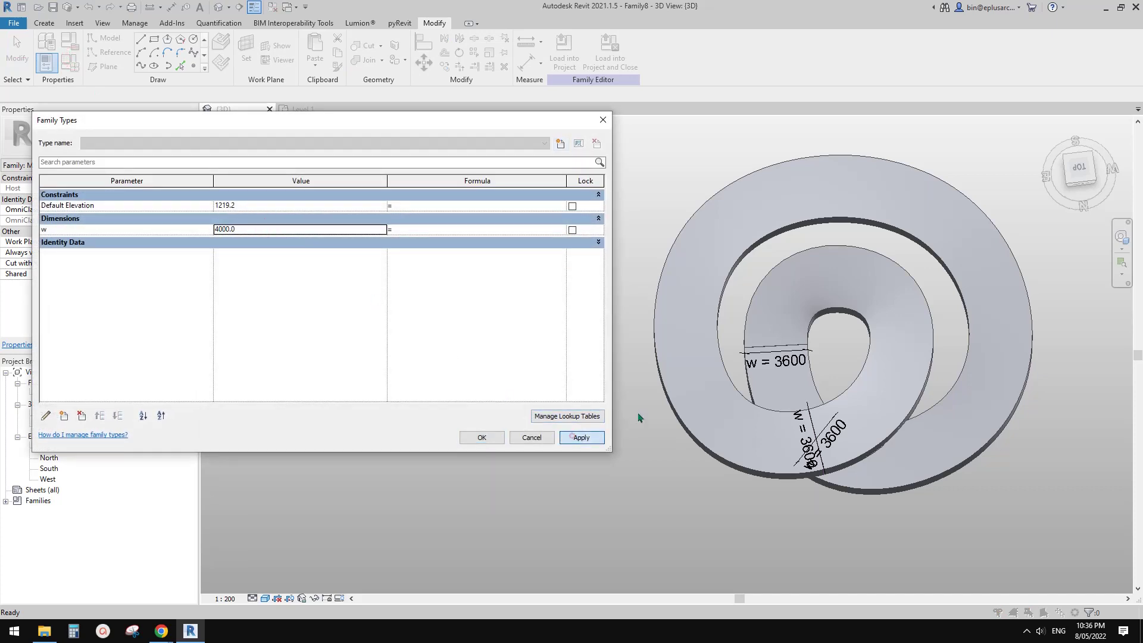
pyautogui.click(489, 437)
# - Examine the widened spiral form from several angles, checking the overlaps between levels and the coincident profiles on the inner loop
pyautogui.keyDown('shift'); pyautogui.moveTo(829, 449); pyautogui.dragTo(844, 283, button='middle'); pyautogui.keyUp('shift')
pyautogui.scroll(1, 804, 430)
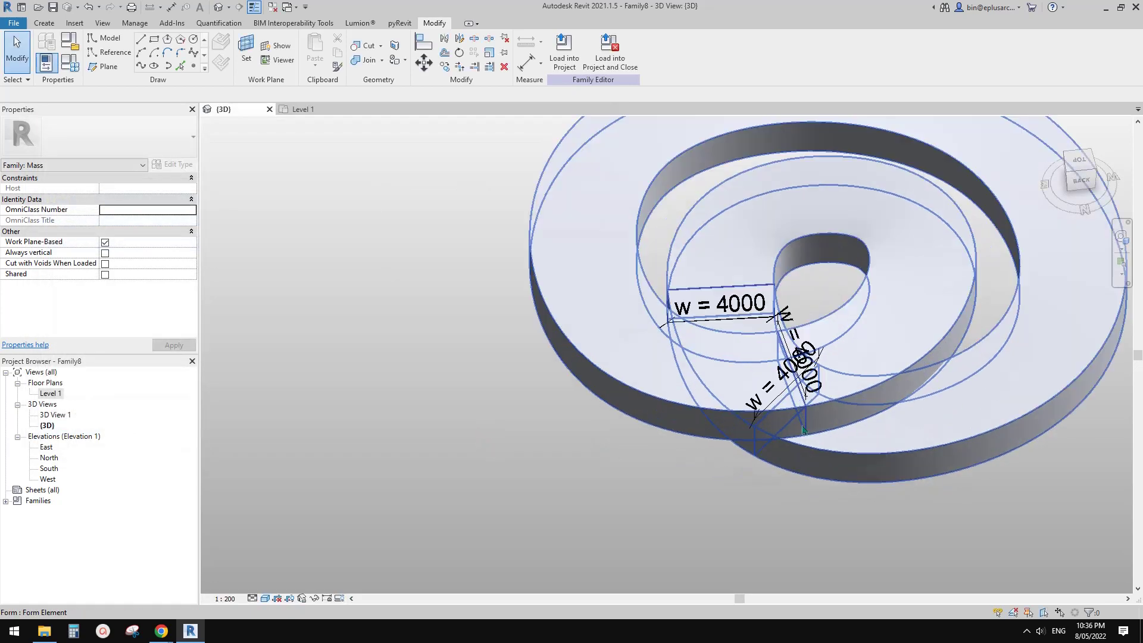
pyautogui.keyDown('shift'); pyautogui.moveTo(804, 430); pyautogui.dragTo(714, 400, button='middle'); pyautogui.keyUp('shift')
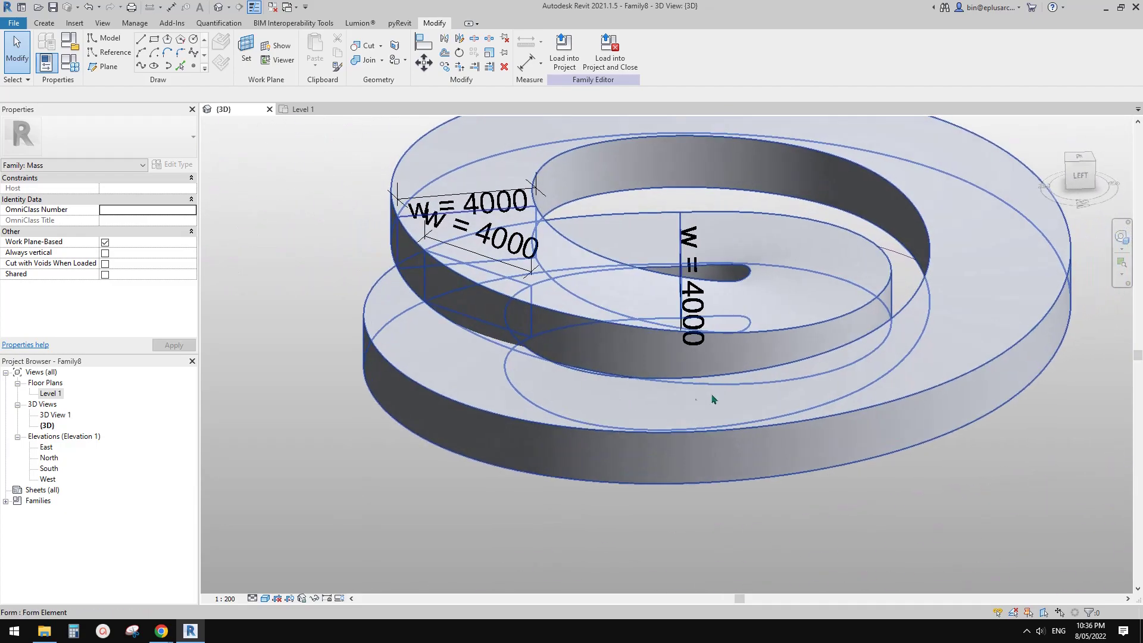
pyautogui.click(612, 395)
pyautogui.keyDown('shift'); pyautogui.moveTo(612, 394); pyautogui.dragTo(719, 304, button='middle'); pyautogui.keyUp('shift')
pyautogui.click(747, 400)
pyautogui.keyDown('shift'); pyautogui.moveTo(738, 444); pyautogui.dragTo(754, 310, button='middle'); pyautogui.keyUp('shift')
pyautogui.scroll(3, 755, 284)
pyautogui.scroll(-2, 754, 286)
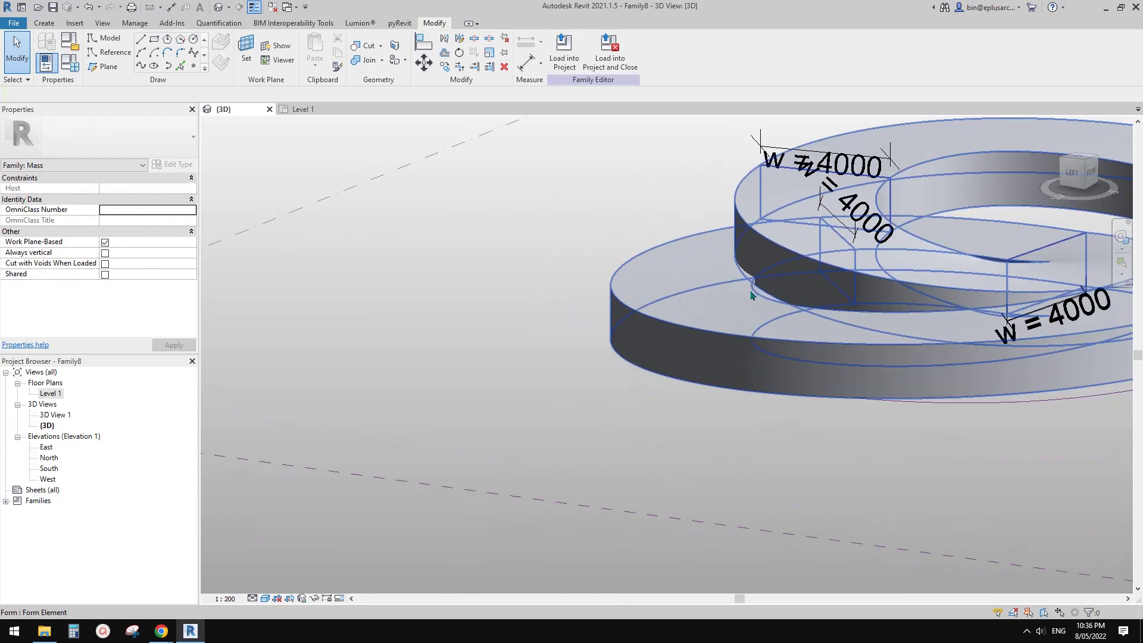
pyautogui.keyDown('shift'); pyautogui.moveTo(898, 392); pyautogui.dragTo(1048, 380, button='middle'); pyautogui.keyUp('shift')
pyautogui.keyDown('shift'); pyautogui.moveTo(1045, 337); pyautogui.dragTo(870, 424, button='middle'); pyautogui.keyUp('shift')
pyautogui.scroll(5, 859, 408)
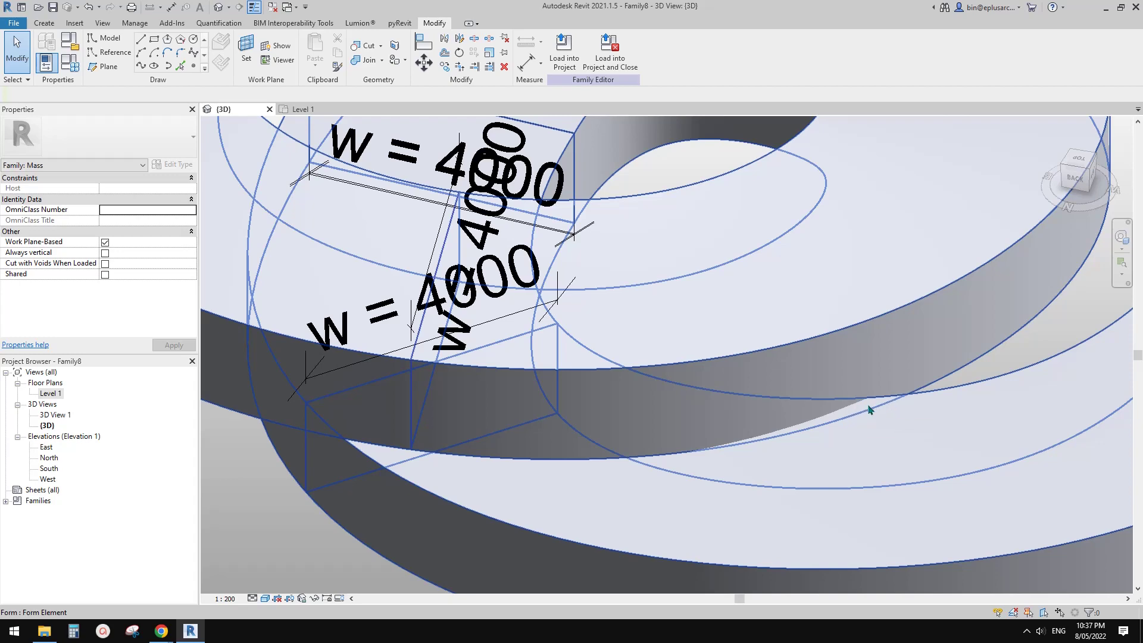
pyautogui.keyDown('shift'); pyautogui.moveTo(869, 410); pyautogui.dragTo(816, 346, button='middle'); pyautogui.keyUp('shift')
pyautogui.scroll(-3, 891, 365)
pyautogui.click(883, 357)
pyautogui.keyDown('shift'); pyautogui.moveTo(885, 353); pyautogui.dragTo(758, 223, button='middle'); pyautogui.keyUp('shift')
pyautogui.keyDown('shift'); pyautogui.moveTo(737, 162); pyautogui.dragTo(736, 181, button='middle'); pyautogui.keyUp('shift')
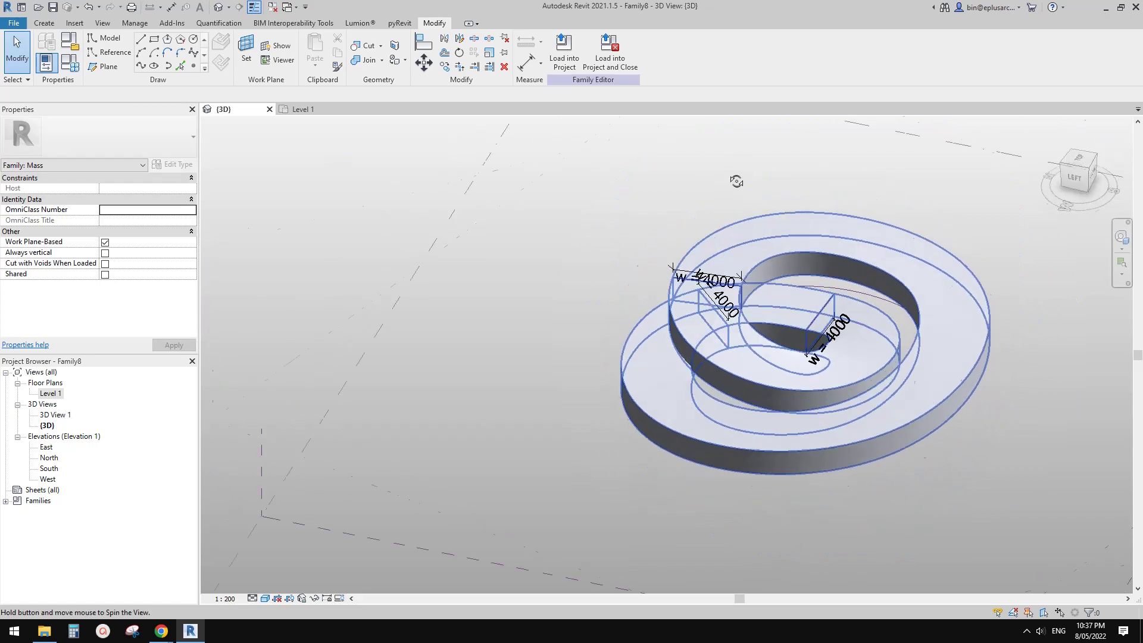
pyautogui.scroll(5, 805, 273)
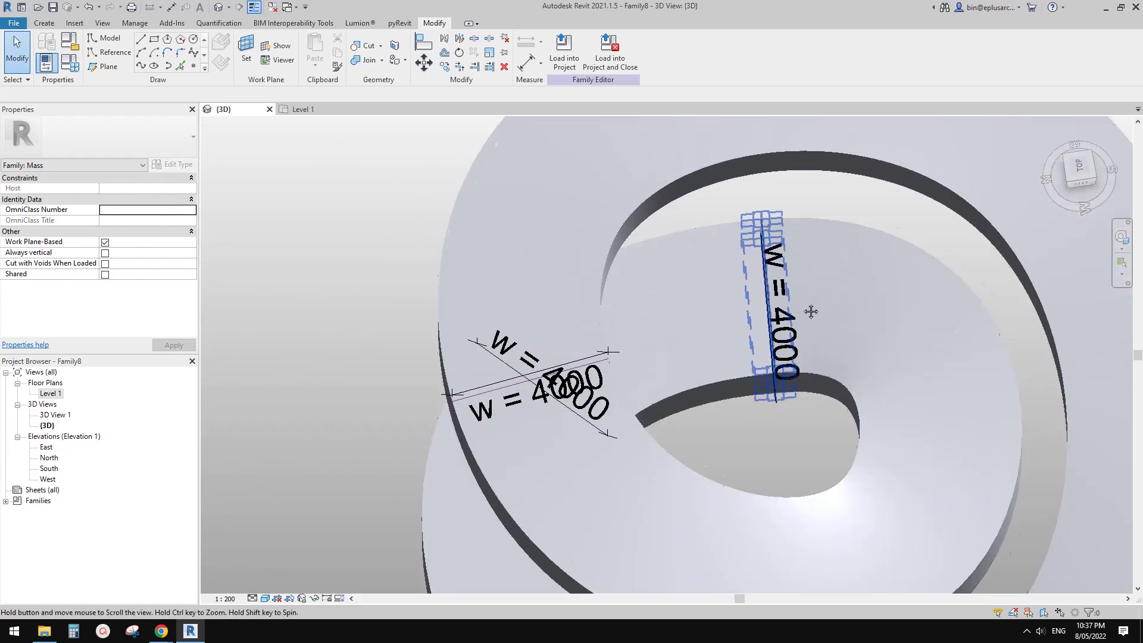
pyautogui.scroll(6, 764, 240)
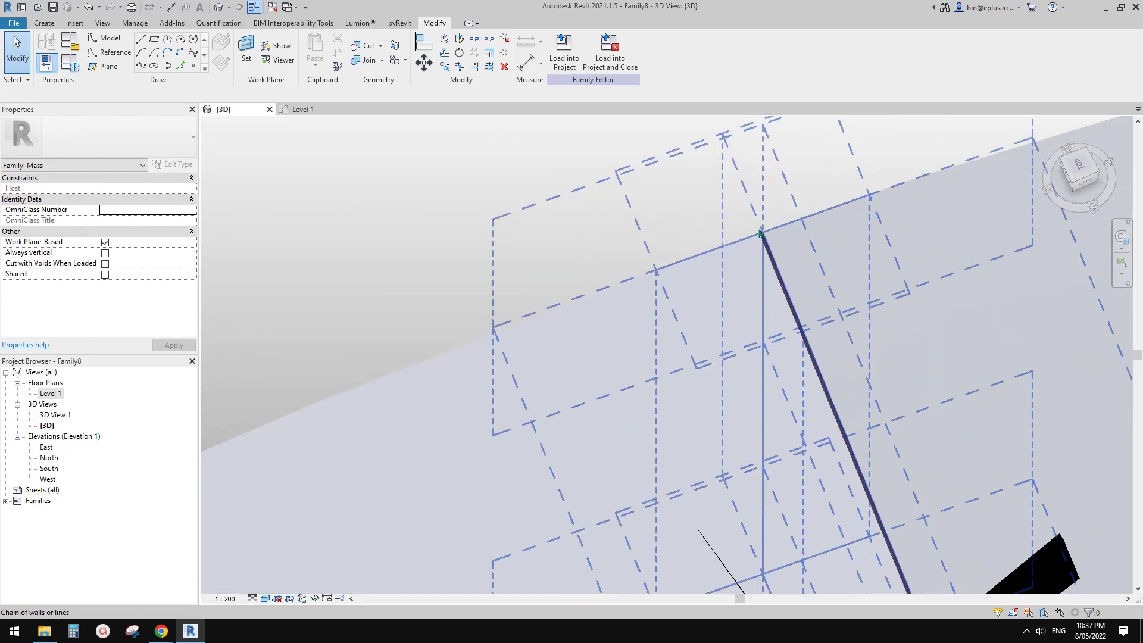
pyautogui.scroll(-6, 768, 260)
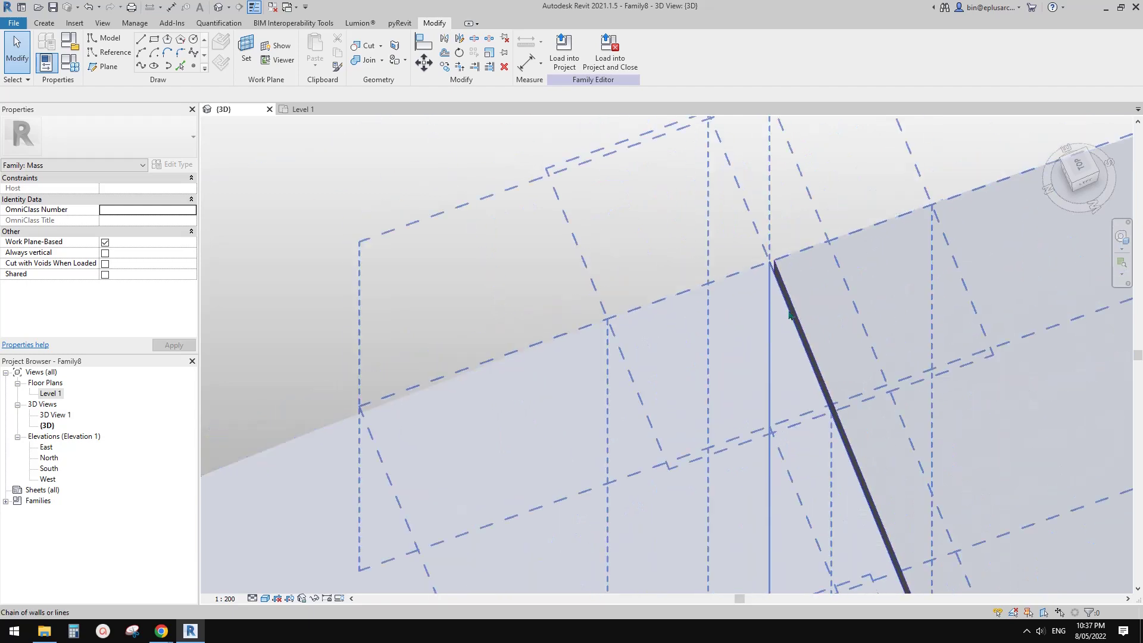
pyautogui.scroll(-5, 806, 333)
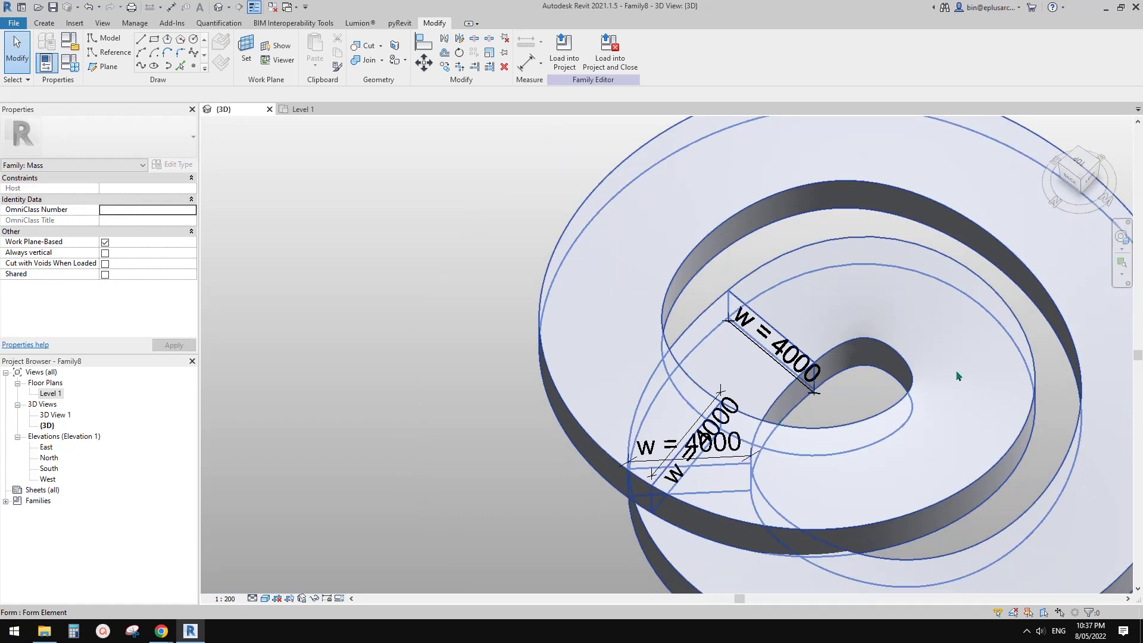
pyautogui.scroll(-3, 792, 361)
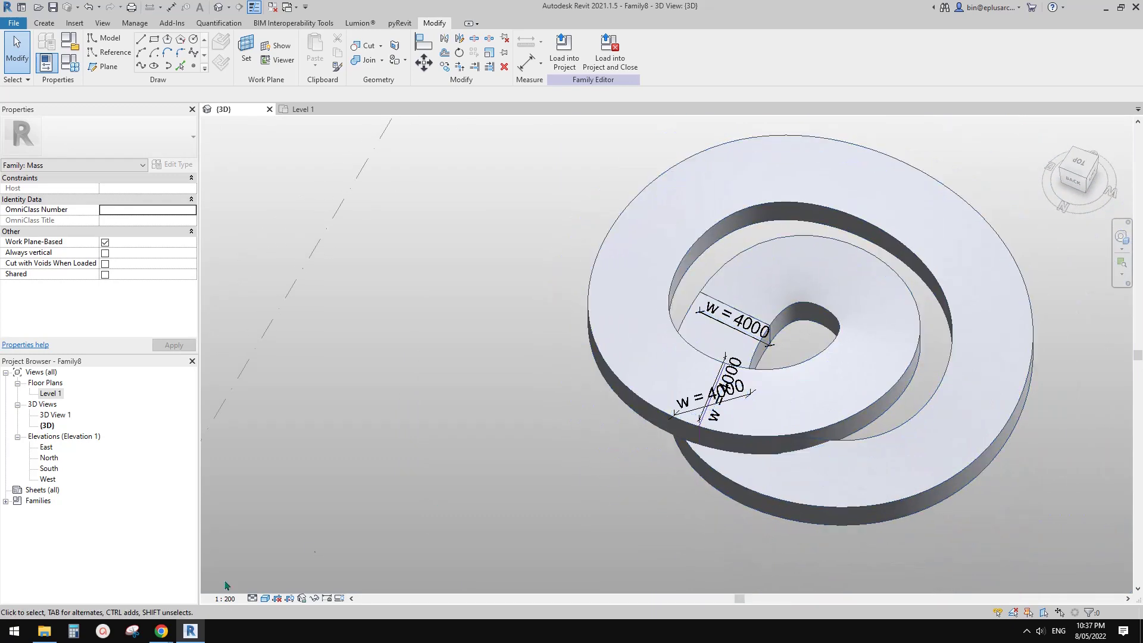
# - Orient the 3D view to the top and display the model in wireframe
pyautogui.keyDown('shift'); pyautogui.moveTo(767, 335); pyautogui.dragTo(830, 370, button='middle'); pyautogui.keyUp('shift')
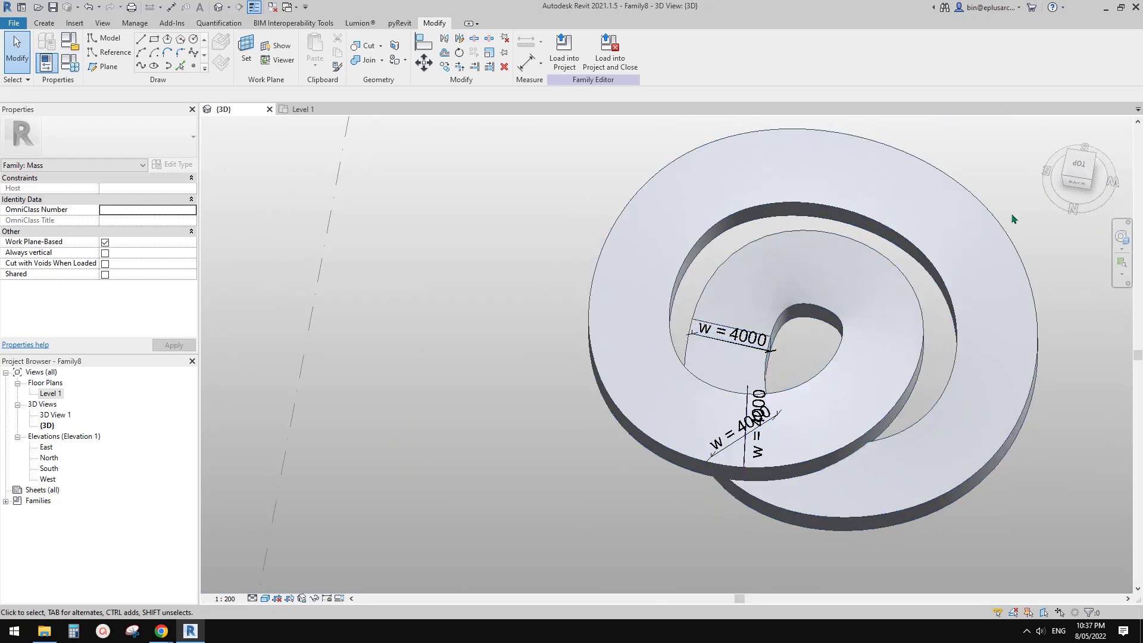
pyautogui.click(1078, 169)
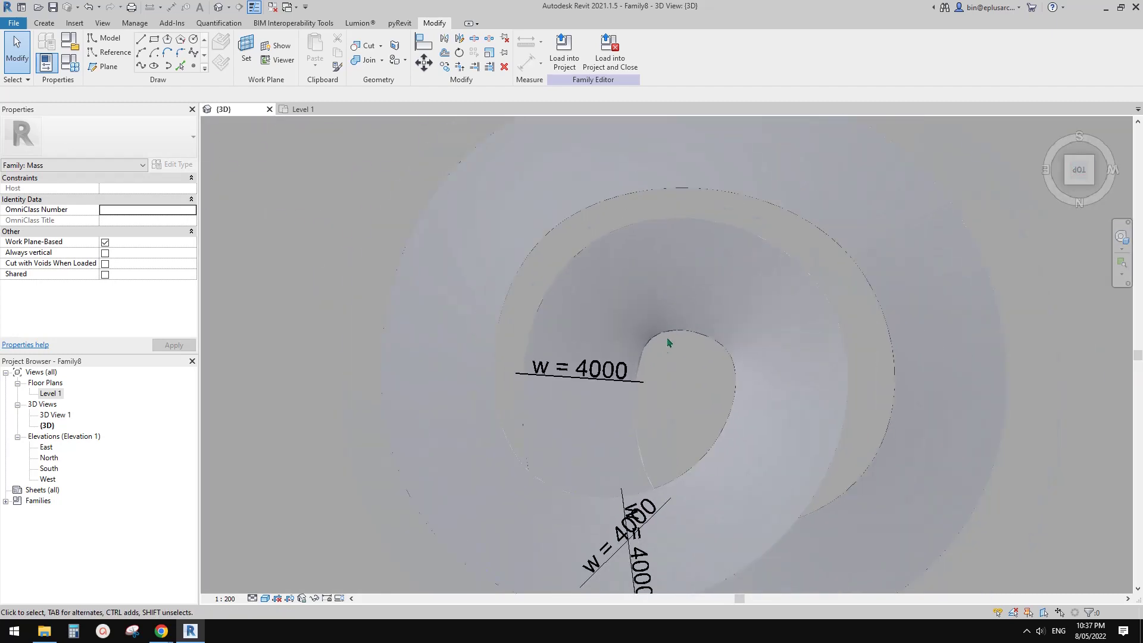
pyautogui.press('Delete')
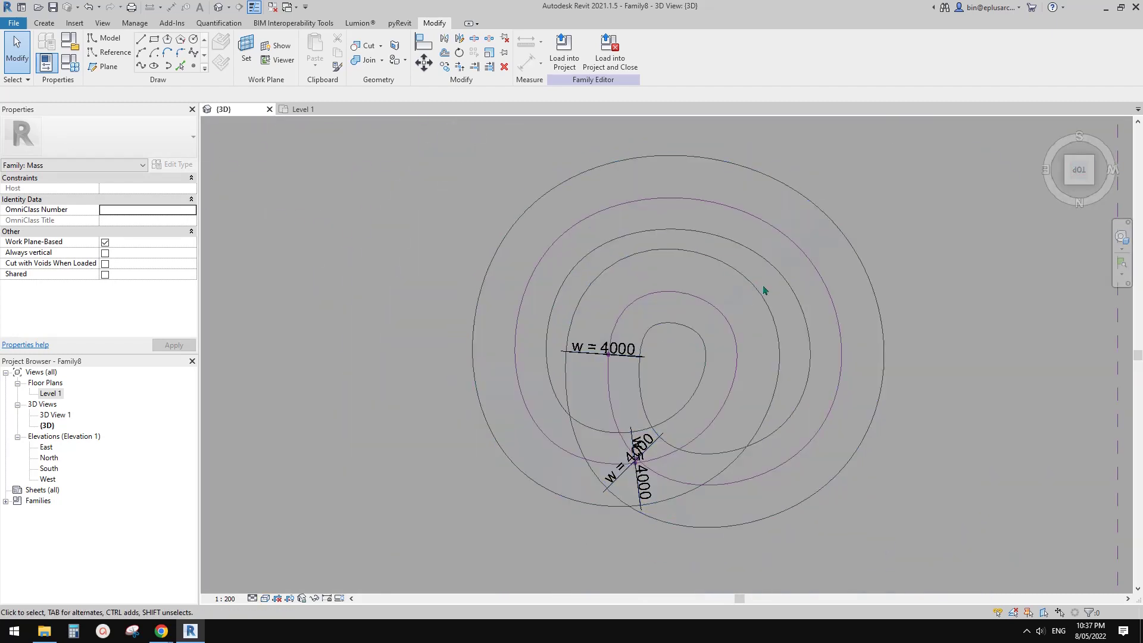
# - Select the path spline and move the upper-right control points of its inner and outer loops slightly outward
pyautogui.click(663, 290)
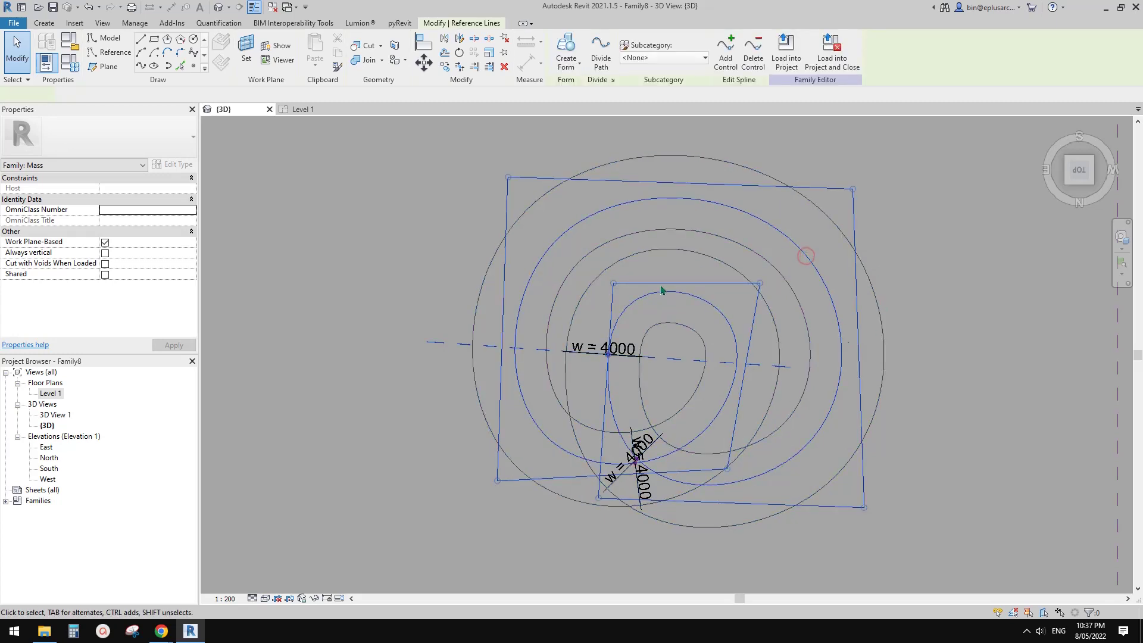
pyautogui.click(764, 287)
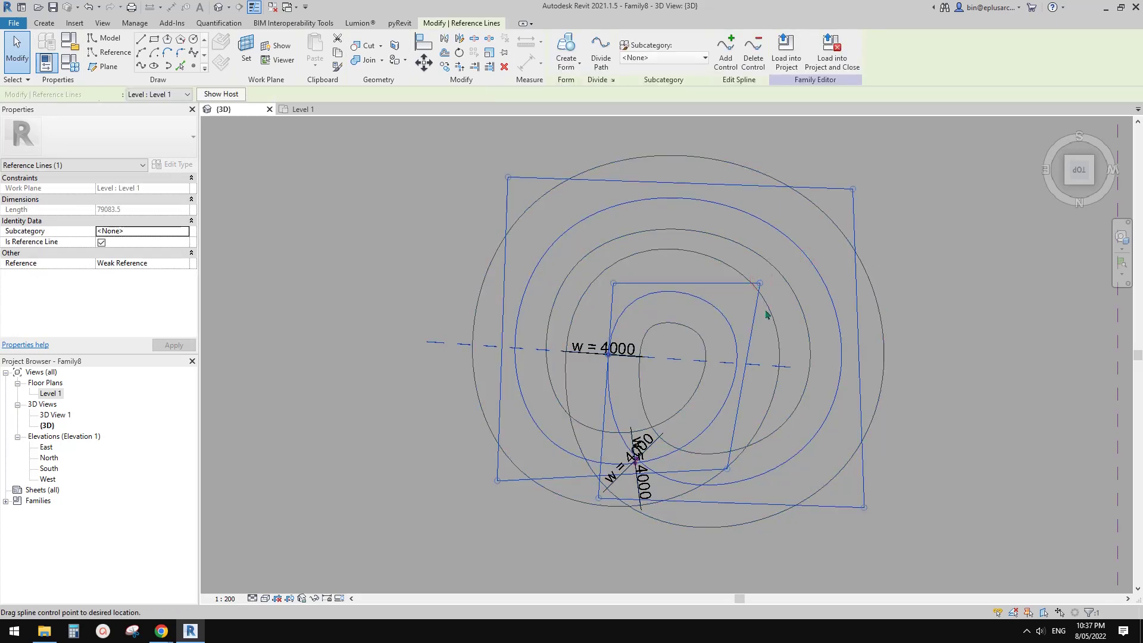
pyautogui.moveTo(767, 314); pyautogui.dragTo(768, 312)
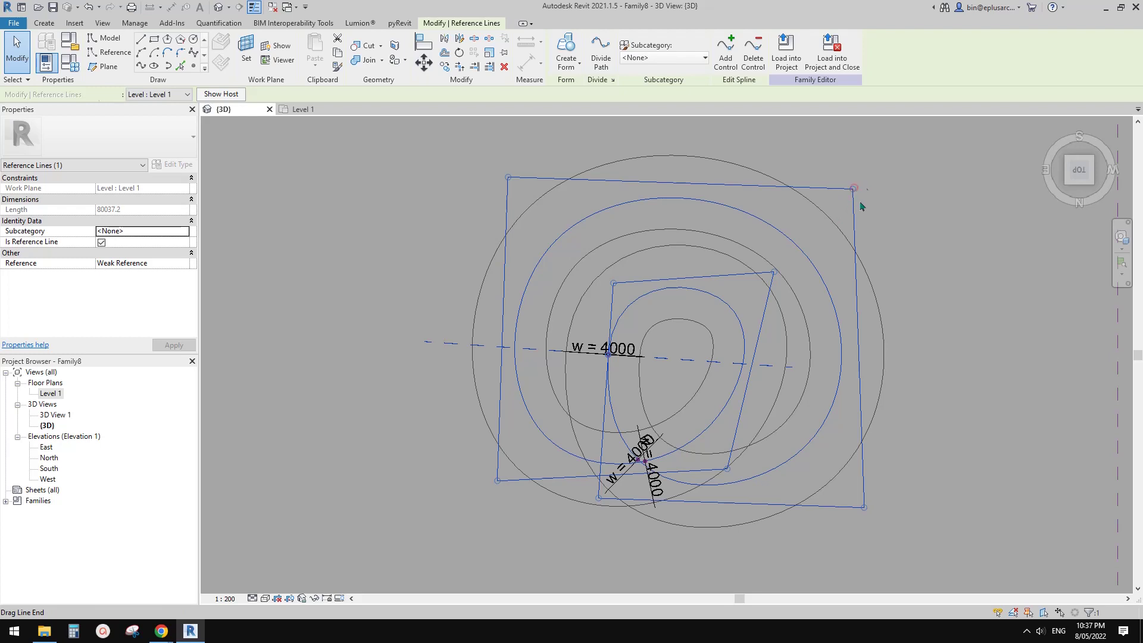
pyautogui.moveTo(850, 234); pyautogui.dragTo(850, 231)
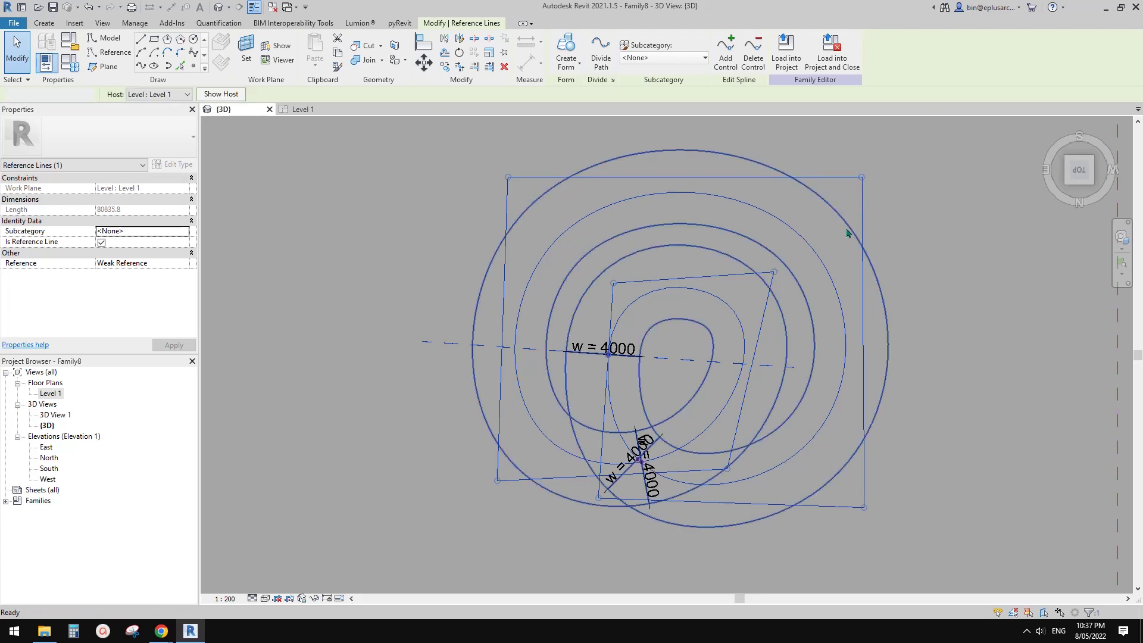
# - Compare the shaded spiral mass with the structural frame reference images in the Google Docs document, switching between Chrome and Revit
pyautogui.press('Escape')
pyautogui.moveTo(656, 215); pyautogui.dragTo(771, 378, button='middle')
pyautogui.scroll(4, 762, 381)
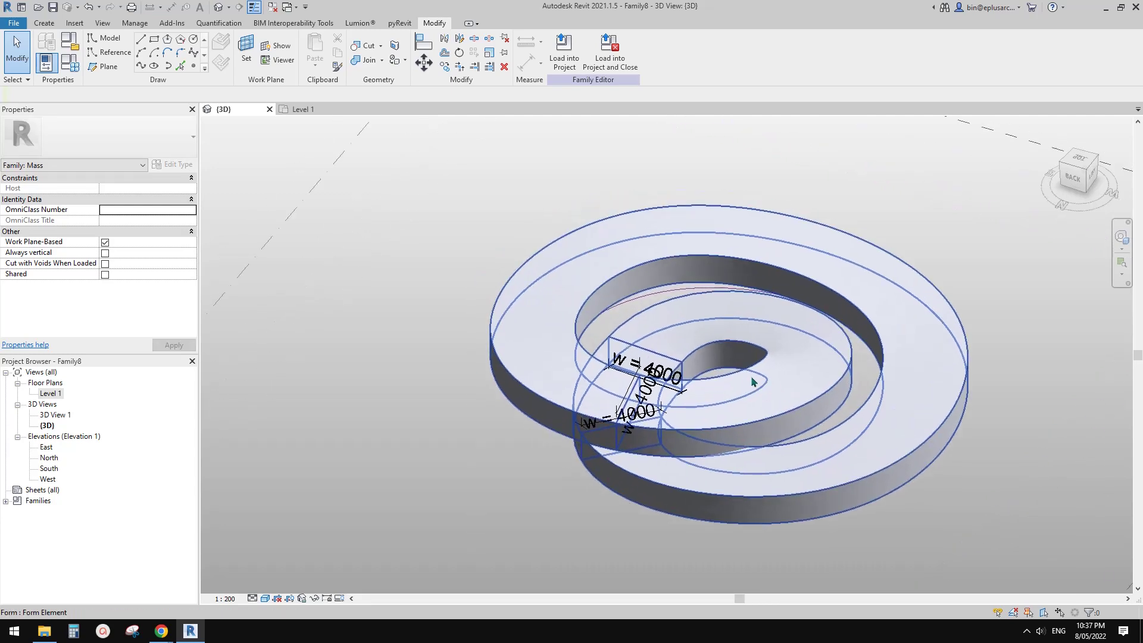
pyautogui.moveTo(171, 630)
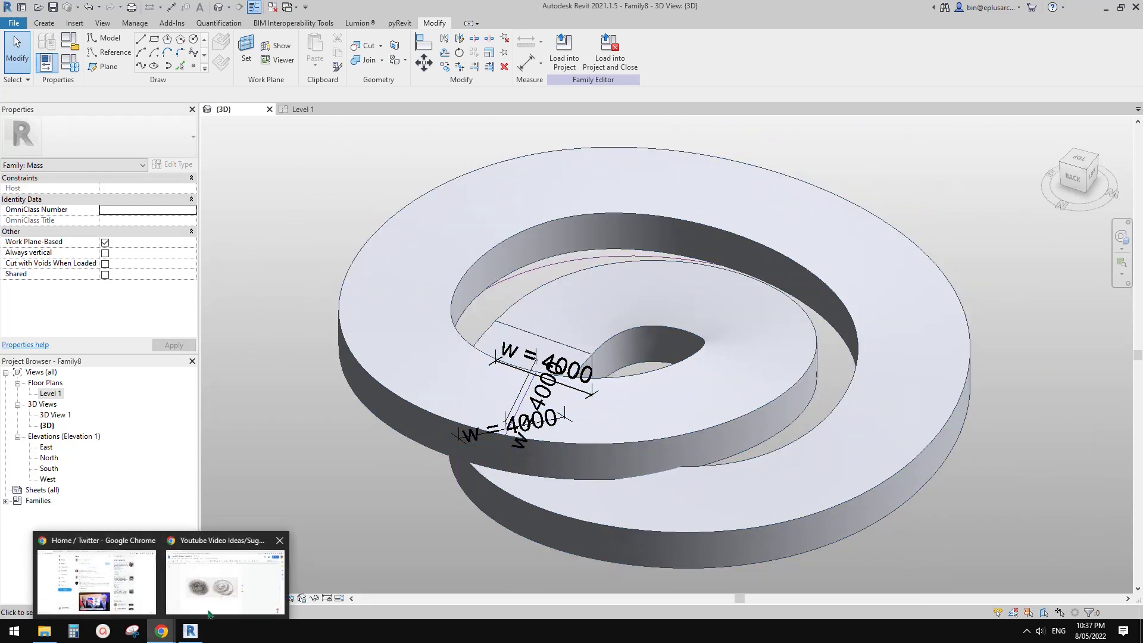
pyautogui.click(217, 587)
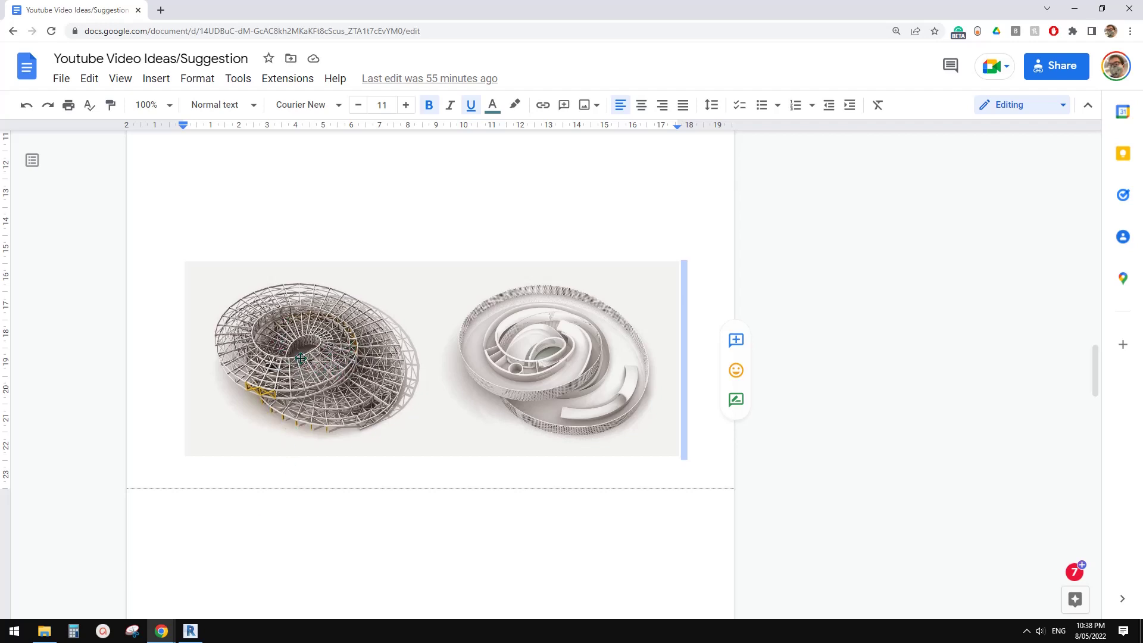
pyautogui.click(195, 636)
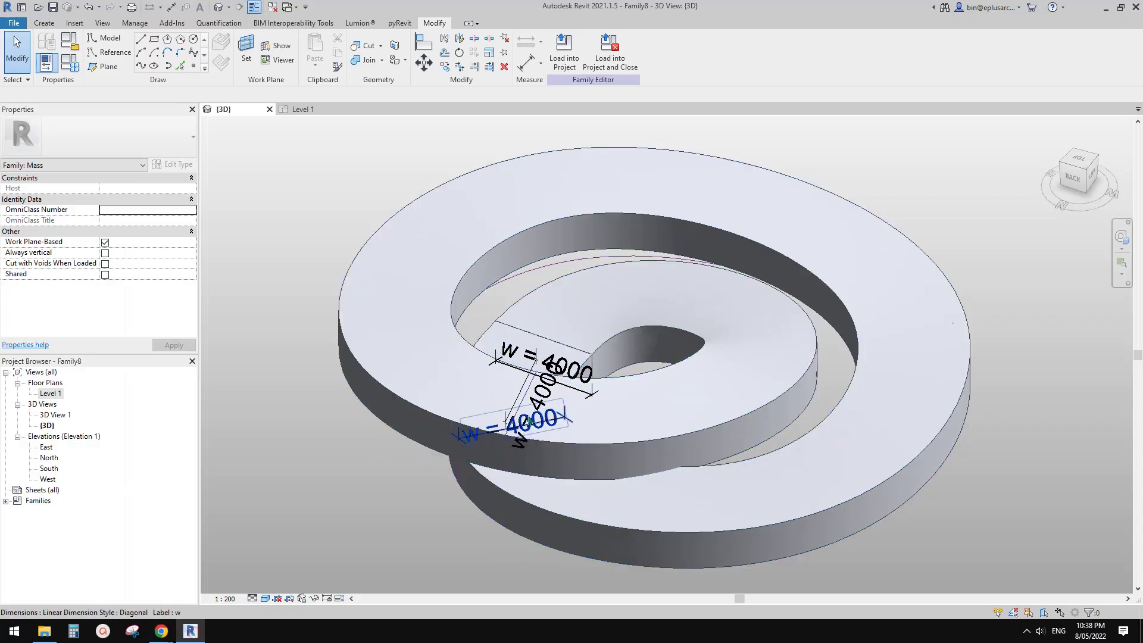
pyautogui.keyDown('shift'); pyautogui.moveTo(548, 417); pyautogui.dragTo(567, 411, button='middle'); pyautogui.keyUp('shift')
pyautogui.scroll(-1, 512, 399)
pyautogui.click(169, 634)
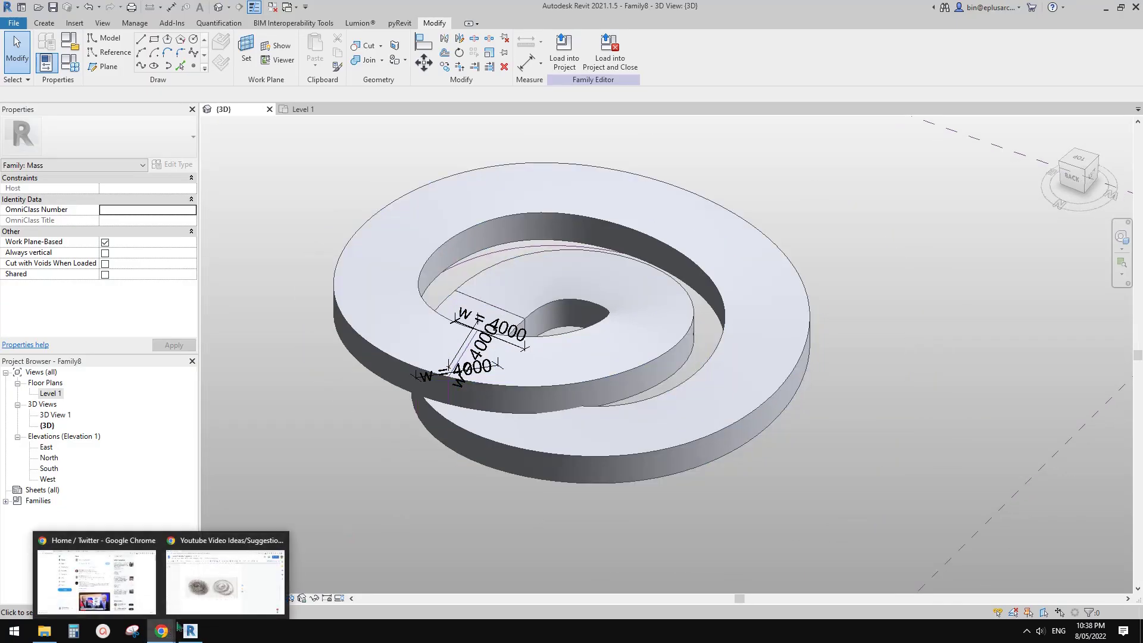
pyautogui.click(226, 554)
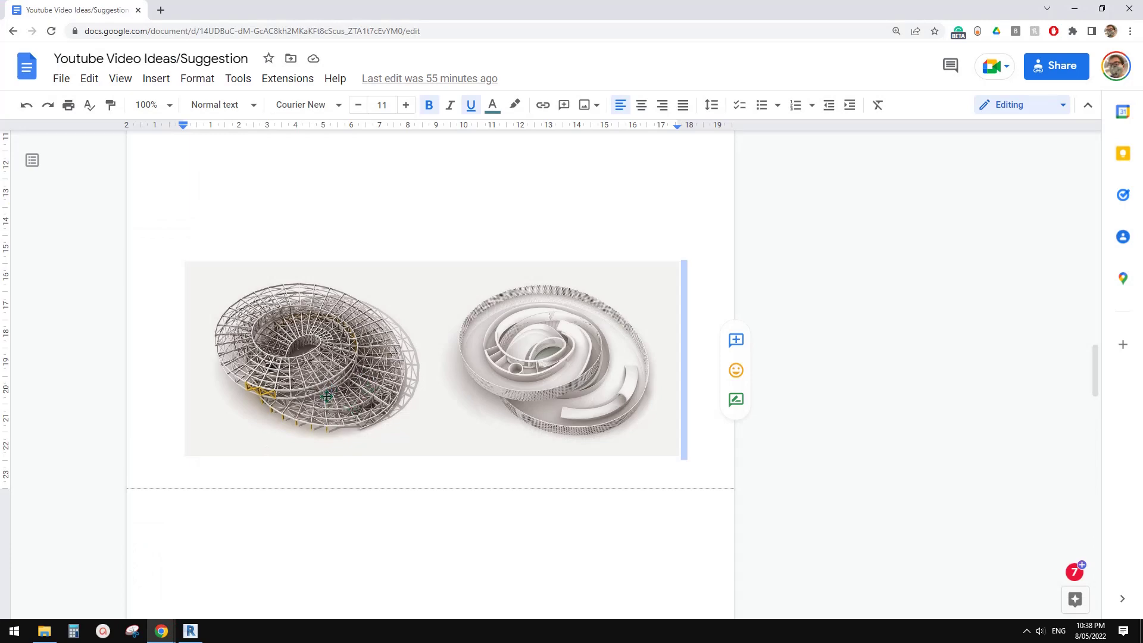
pyautogui.click(194, 632)
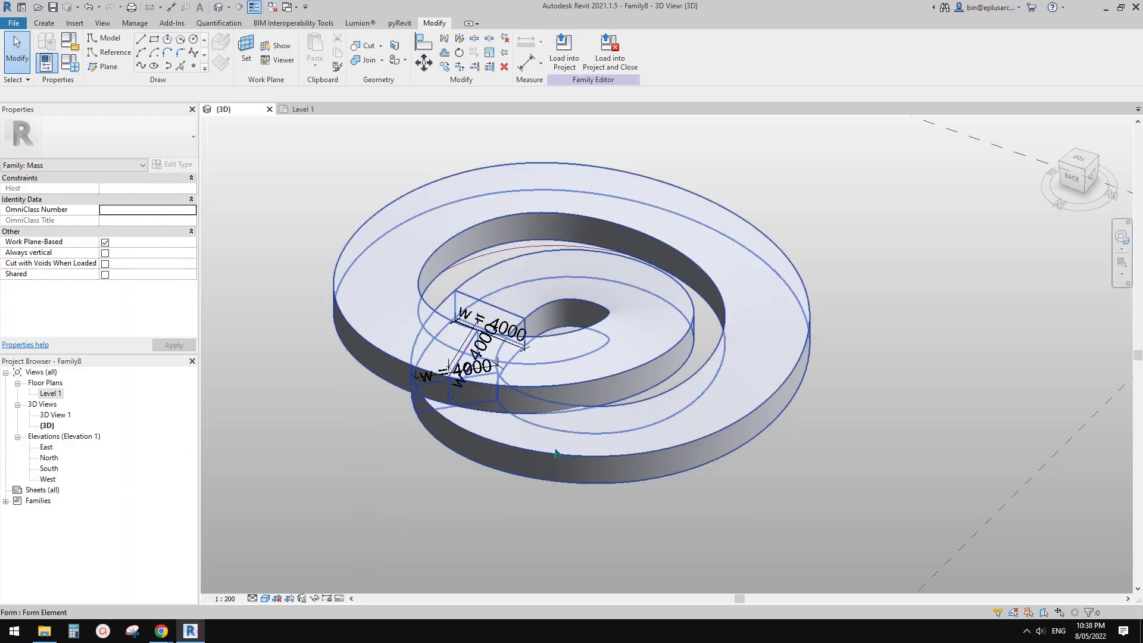
# - Select the outer side surface of the spiral form and divide it with Divide Surface
pyautogui.scroll(-1, 557, 454)
pyautogui.moveTo(557, 454)
pyautogui.keyDown('shift'); pyautogui.mouseDown(button='middle')
pyautogui.moveTo(568, 429)
pyautogui.moveTo(562, 439)
pyautogui.mouseUp(button='middle'); pyautogui.keyUp('shift')
pyautogui.scroll(5, 648, 452)
pyautogui.scroll(-2, 656, 451)
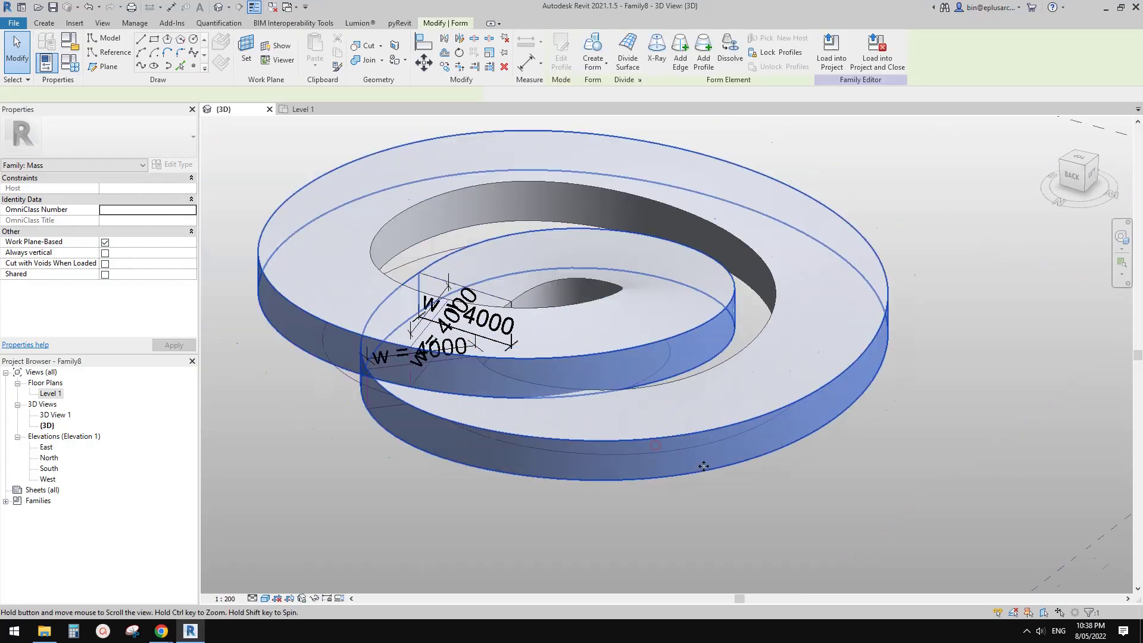
pyautogui.click(801, 387)
pyautogui.click(933, 499)
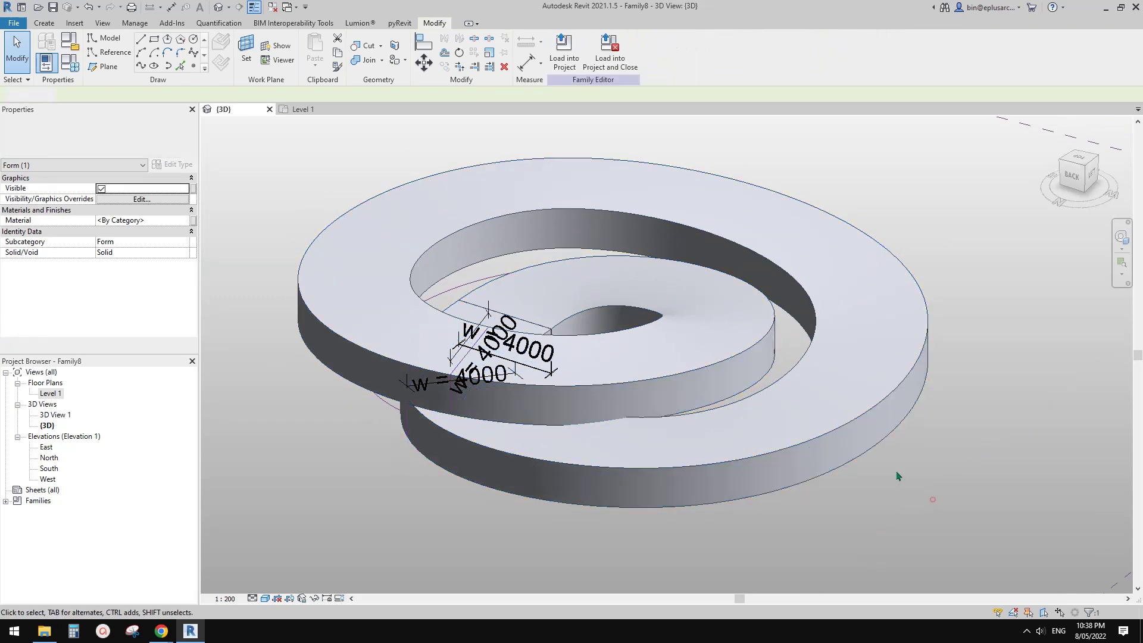
pyautogui.press('Tab')
pyautogui.click(840, 445)
pyautogui.scroll(-2, 890, 411)
pyautogui.moveTo(890, 410); pyautogui.dragTo(779, 430, button='middle')
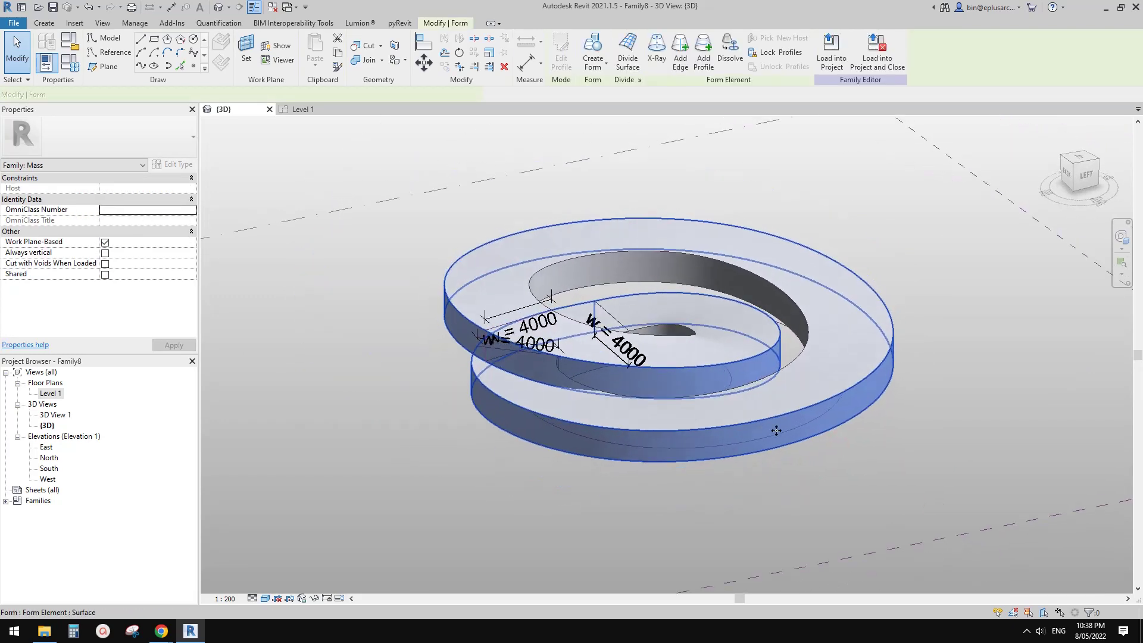
pyautogui.scroll(1, 771, 427)
pyautogui.moveTo(794, 387); pyautogui.dragTo(750, 456, button='middle')
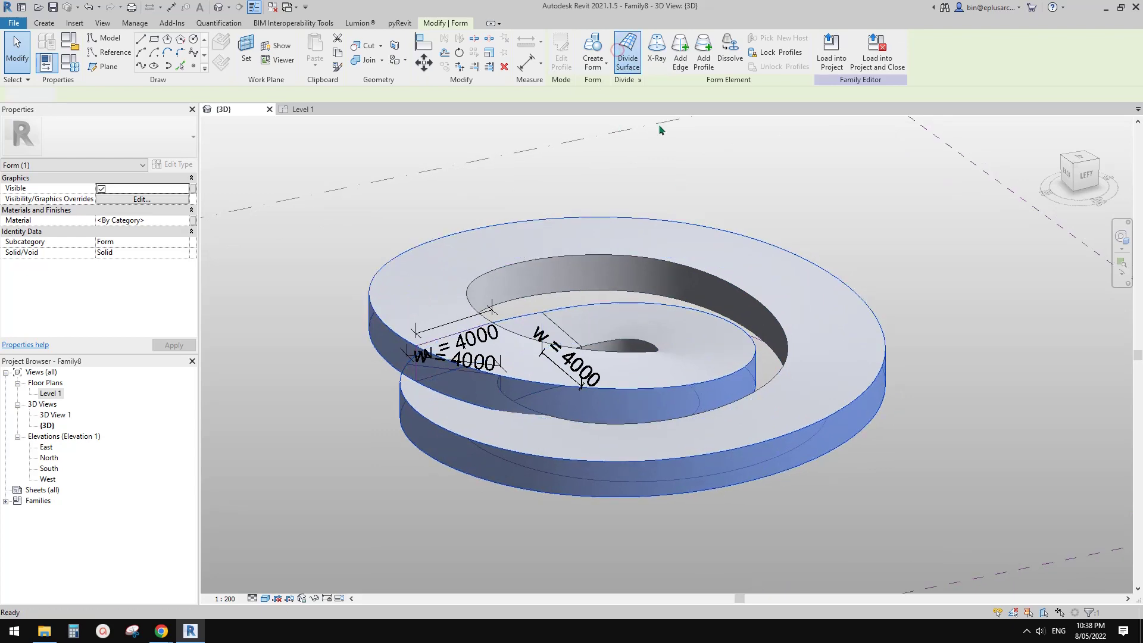
pyautogui.click(628, 54)
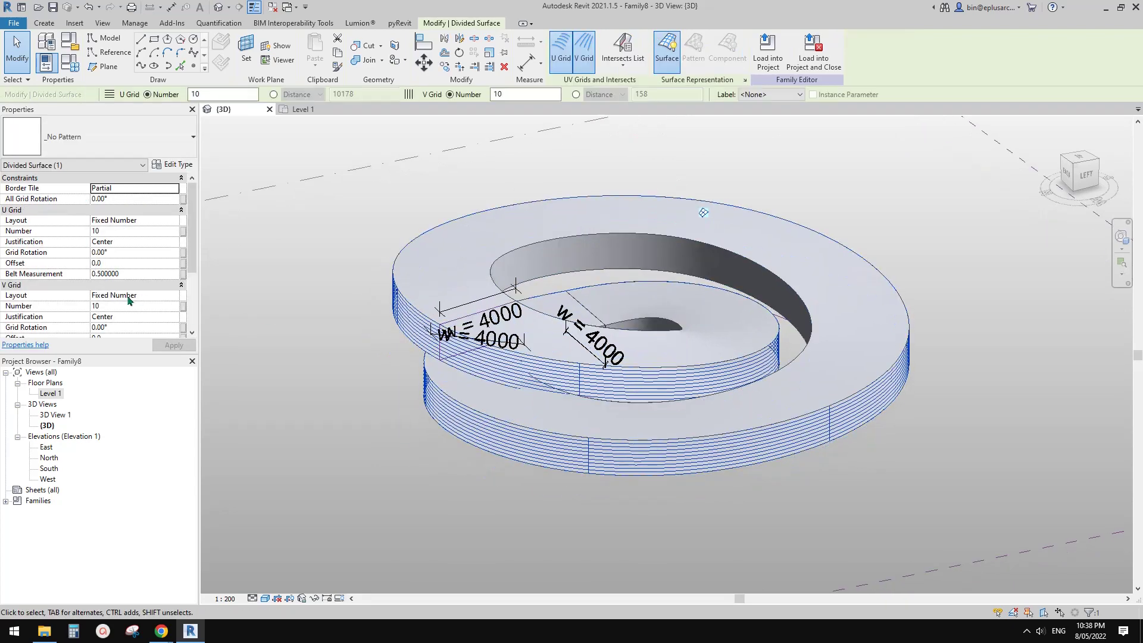
# - Set the divided surface's V grid number to 1 and its U grid number to 40
pyautogui.click(132, 307)
pyautogui.click(156, 232)
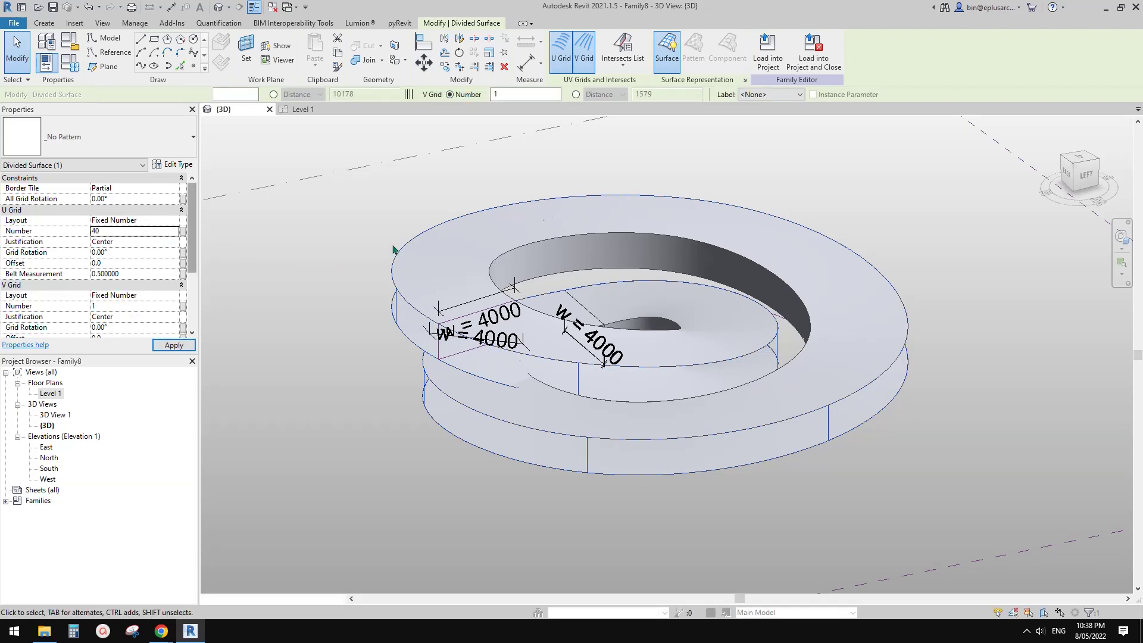
pyautogui.press('Return')
pyautogui.scroll(3, 717, 435)
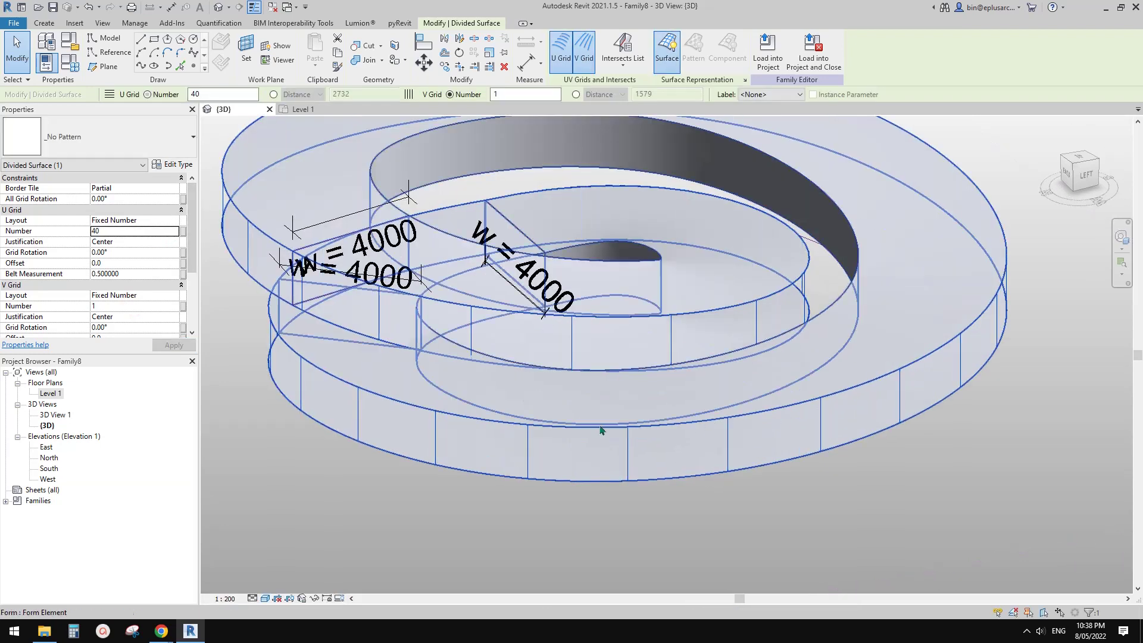
pyautogui.press('Escape')
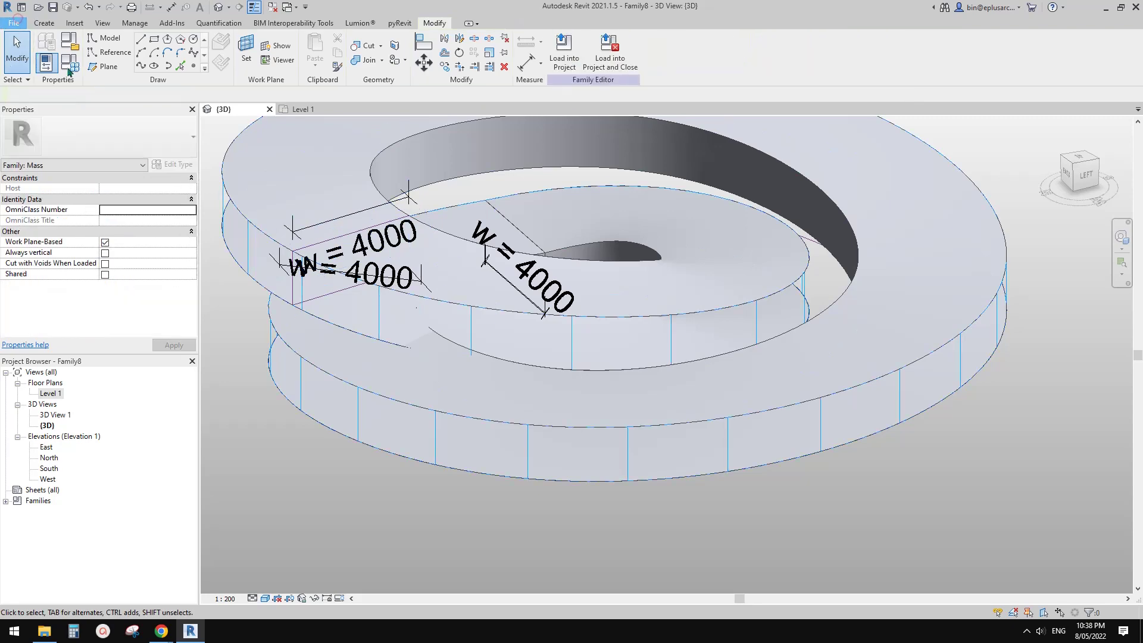
# - Create a new family from the Metric Curtain Panel Pattern Based.rft template
pyautogui.click(14, 22)
pyautogui.moveTo(24, 50)
pyautogui.click(149, 105)
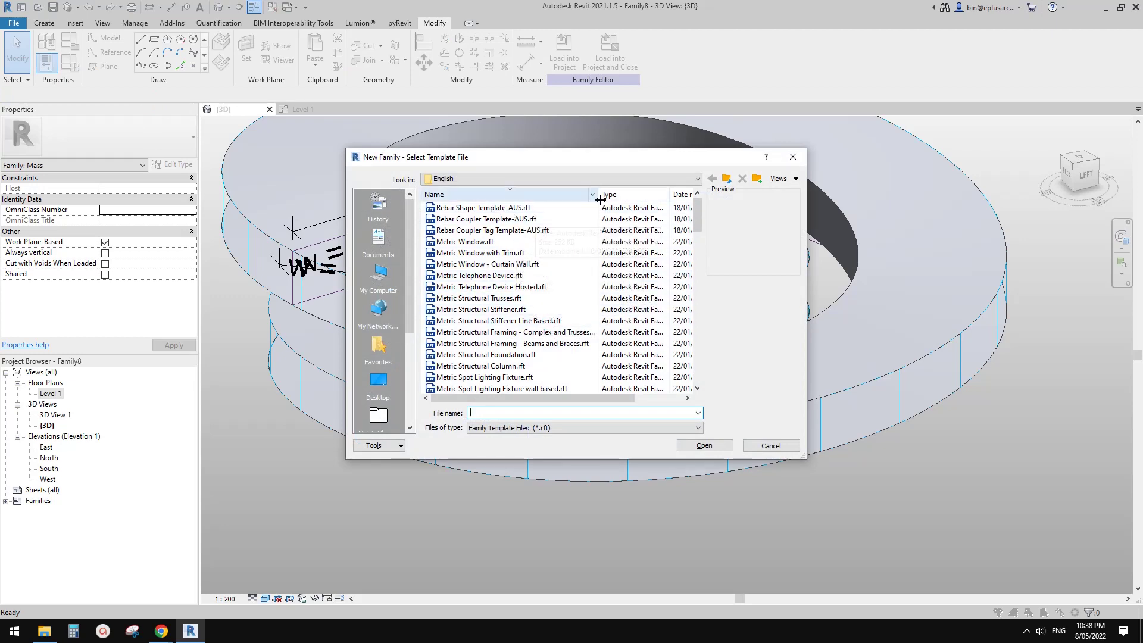
pyautogui.click(510, 198)
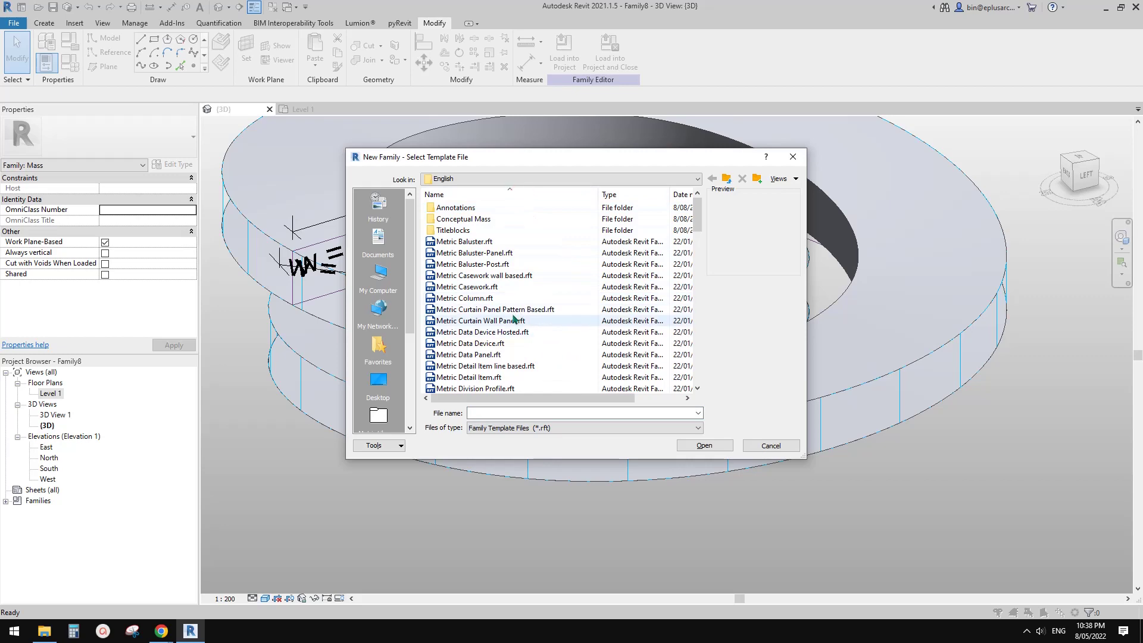
pyautogui.doubleClick(536, 310)
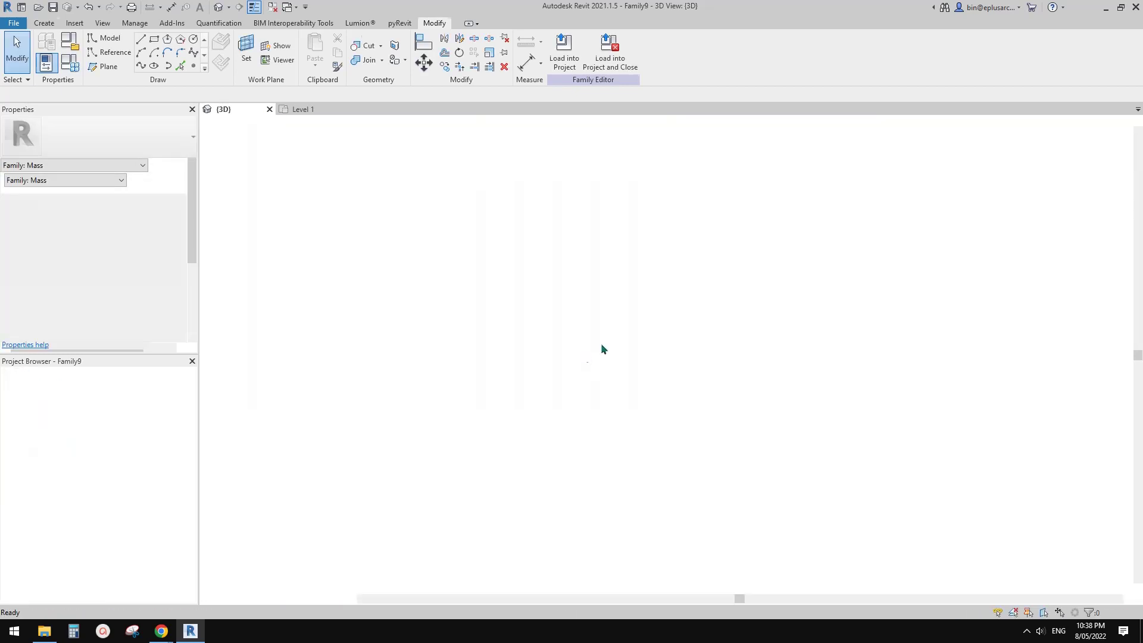
pyautogui.scroll(3, 685, 369)
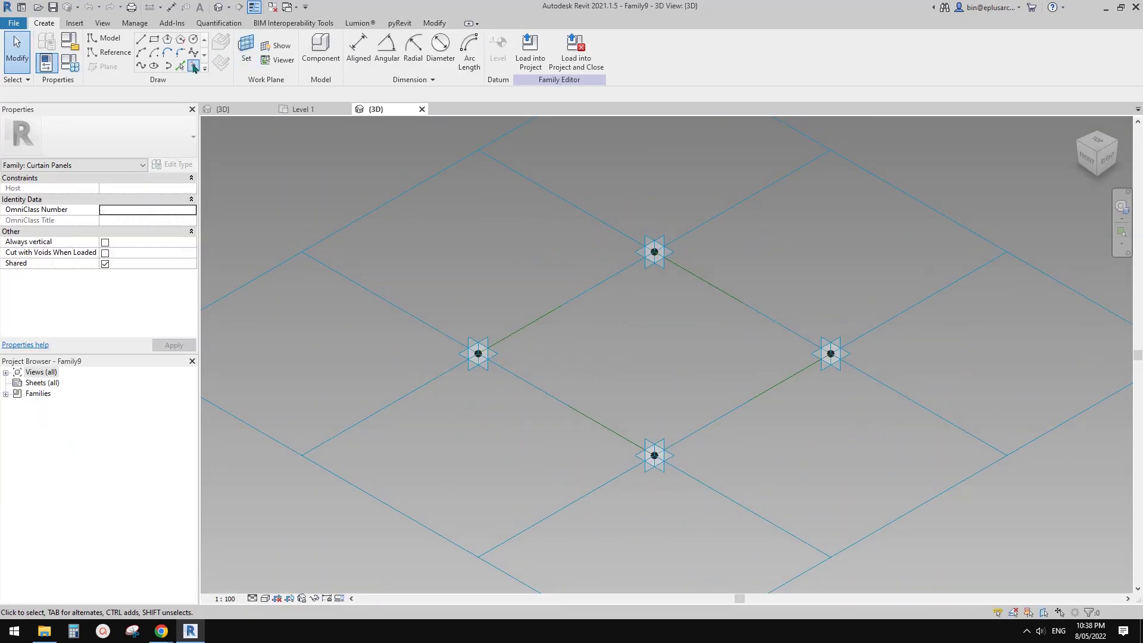
# - Place a reference point on the upper-left reference line of the panel grid
pyautogui.click(193, 66)
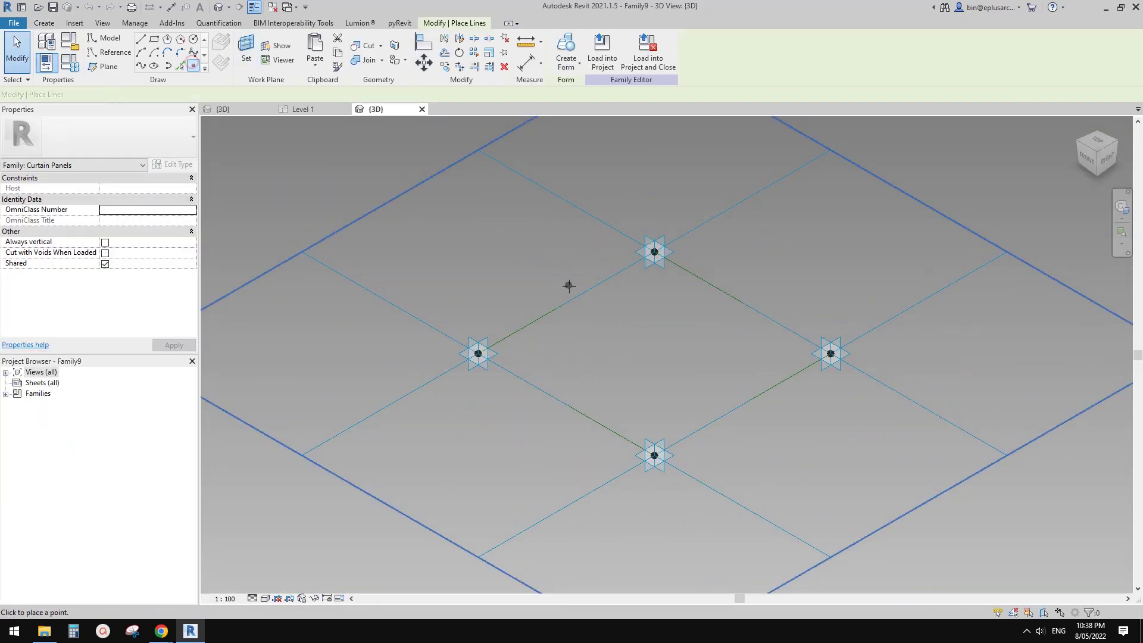
pyautogui.click(606, 282)
pyautogui.press('Escape')
pyautogui.press('Escape')
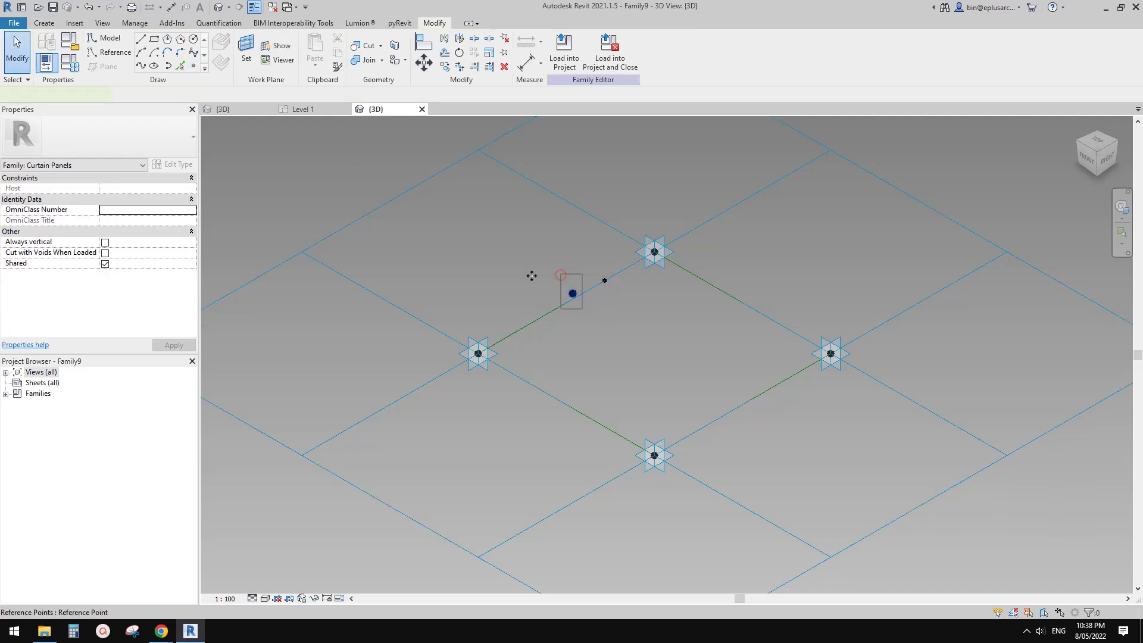
# - Draw a small reference-line circle centred on the new reference point, using the point's plane perpendicular to the line as work plane
pyautogui.click(158, 42)
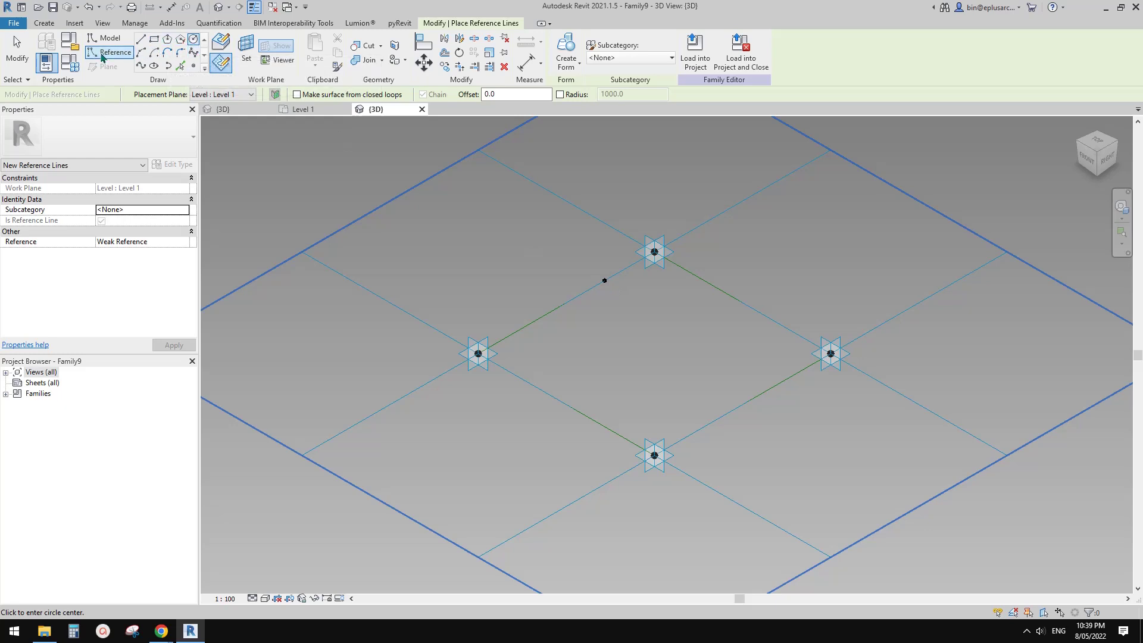
pyautogui.click(246, 50)
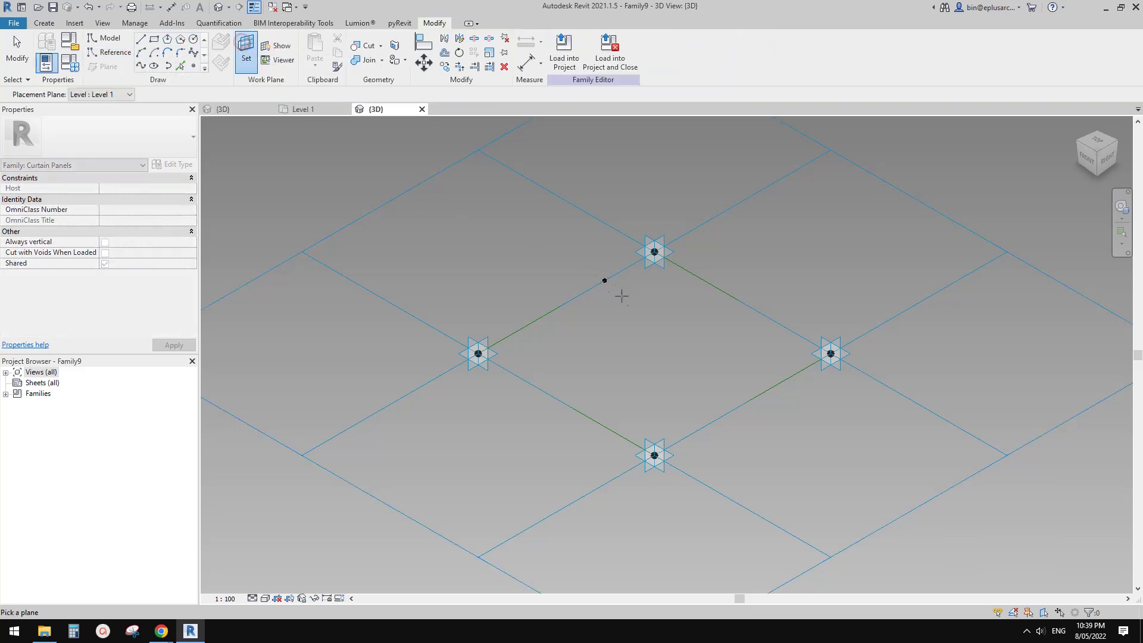
pyautogui.click(606, 280)
pyautogui.scroll(2, 606, 282)
pyautogui.scroll(2, 614, 276)
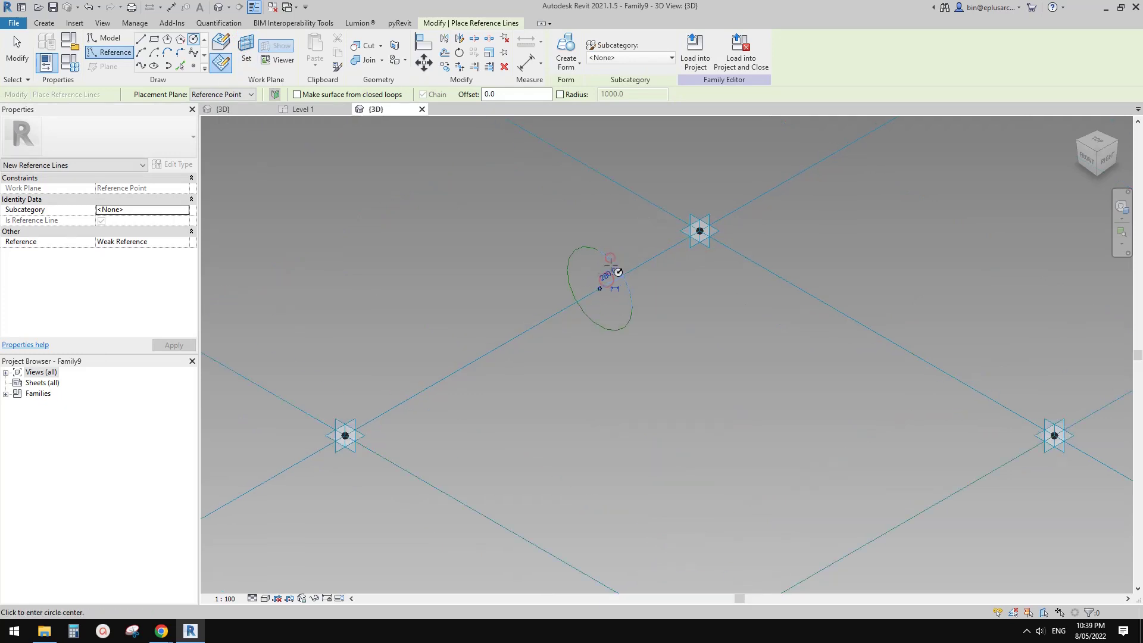
pyautogui.moveTo(665, 295); pyautogui.dragTo(668, 302, button='middle')
pyautogui.write('10')
pyautogui.press('Escape')
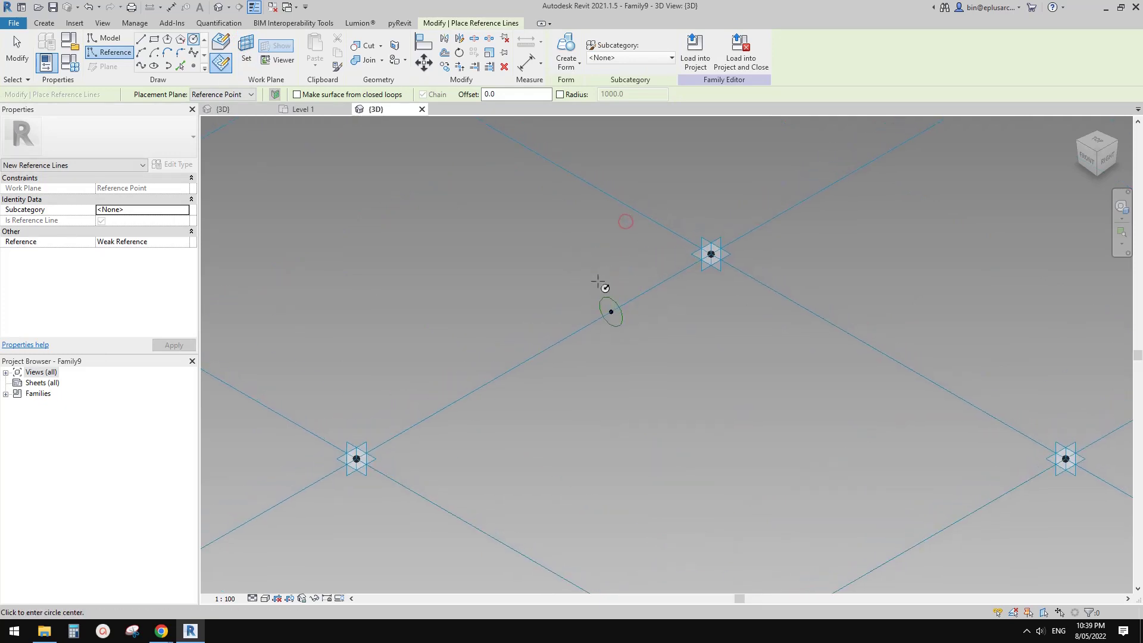
# - Create a solid tubular frame by sweeping the circle along the four reference lines of the panel
pyautogui.click(566, 47)
pyautogui.scroll(-3, 643, 286)
pyautogui.moveTo(646, 312); pyautogui.dragTo(616, 250, button='middle')
pyautogui.scroll(-1, 762, 405)
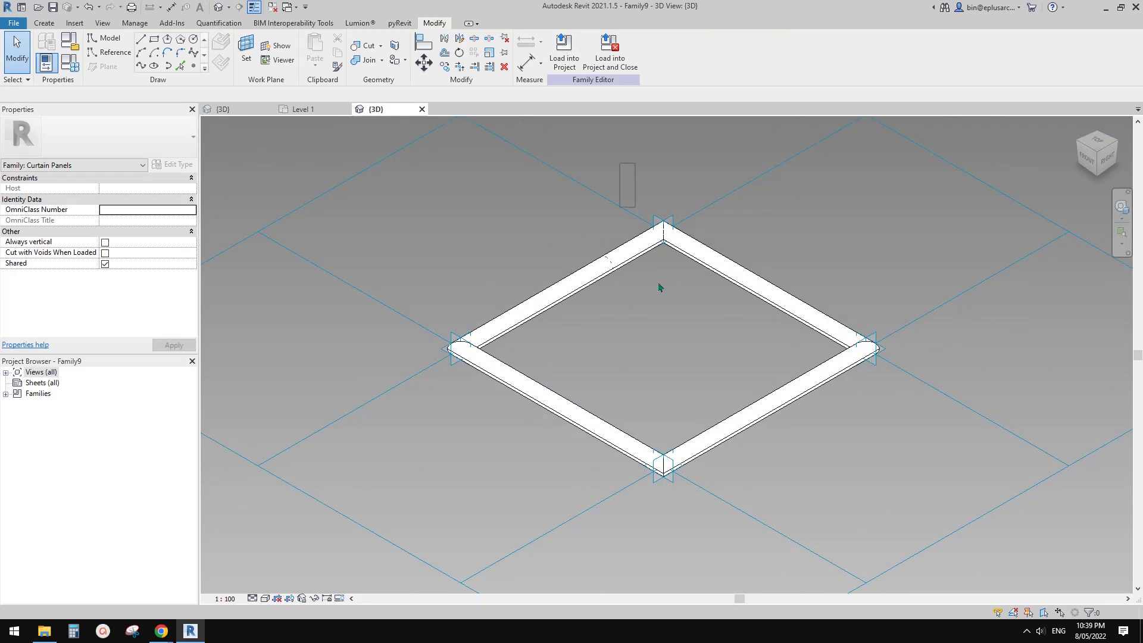
# - Connect both pairs of opposite adaptive points with diagonal splines through points and turn the two lines into reference lines
pyautogui.moveTo(620, 543); pyautogui.dragTo(714, 166)
pyautogui.moveTo(680, 355); pyautogui.dragTo(679, 357, button='middle')
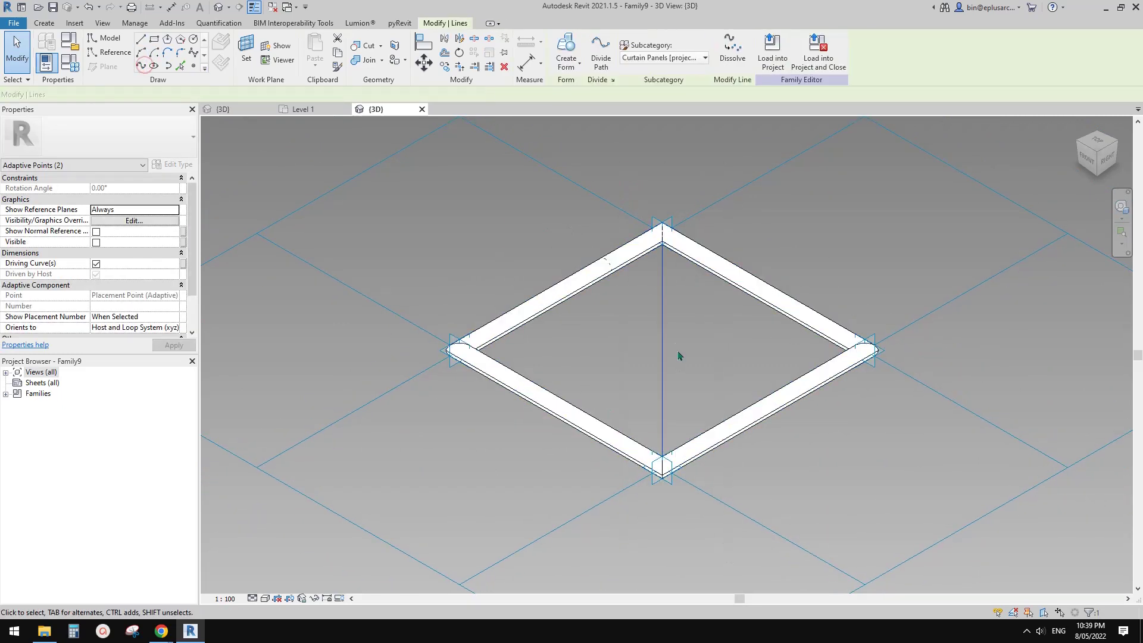
pyautogui.click(101, 275)
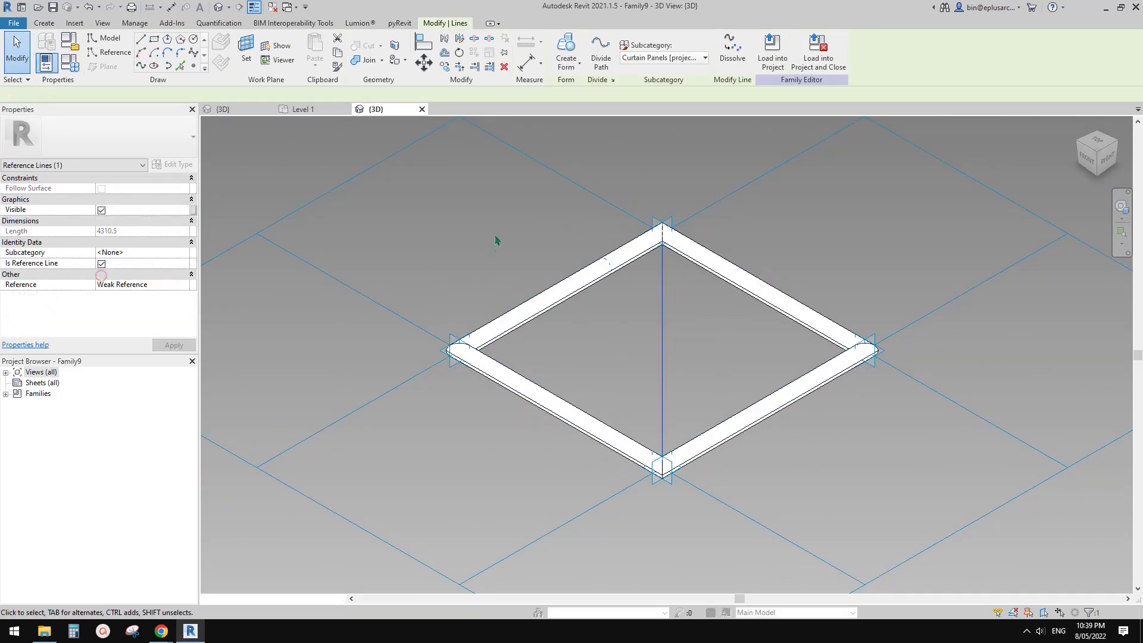
pyautogui.moveTo(488, 374); pyautogui.dragTo(510, 383)
pyautogui.keyDown('ctrl'); pyautogui.moveTo(787, 266); pyautogui.dragTo(917, 414); pyautogui.keyUp('ctrl')
pyautogui.click(143, 67)
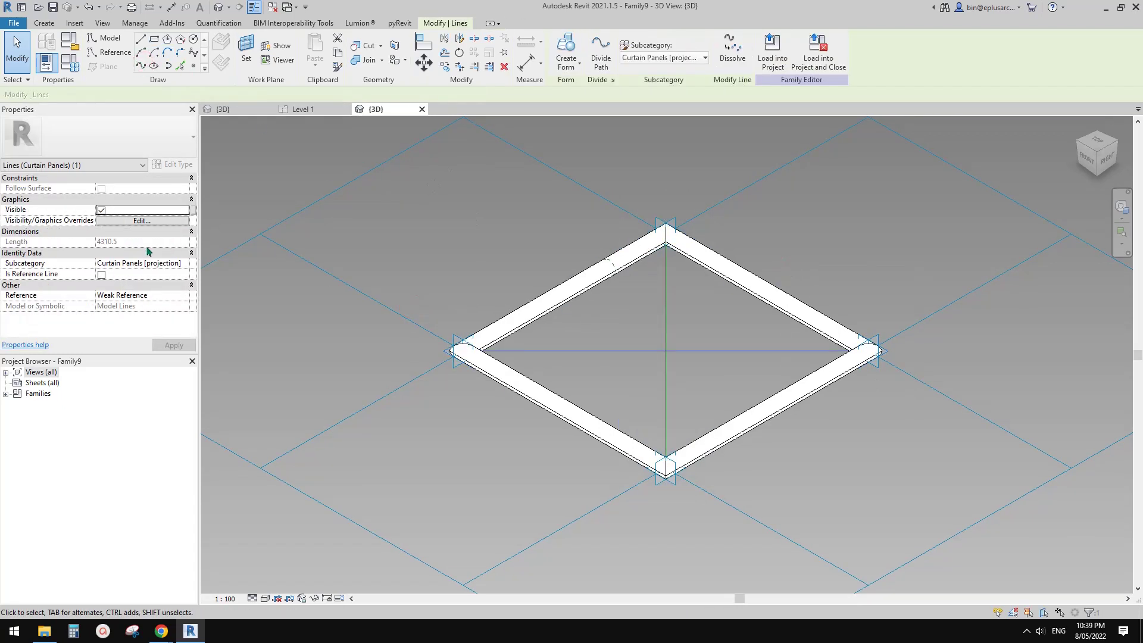
pyautogui.click(102, 274)
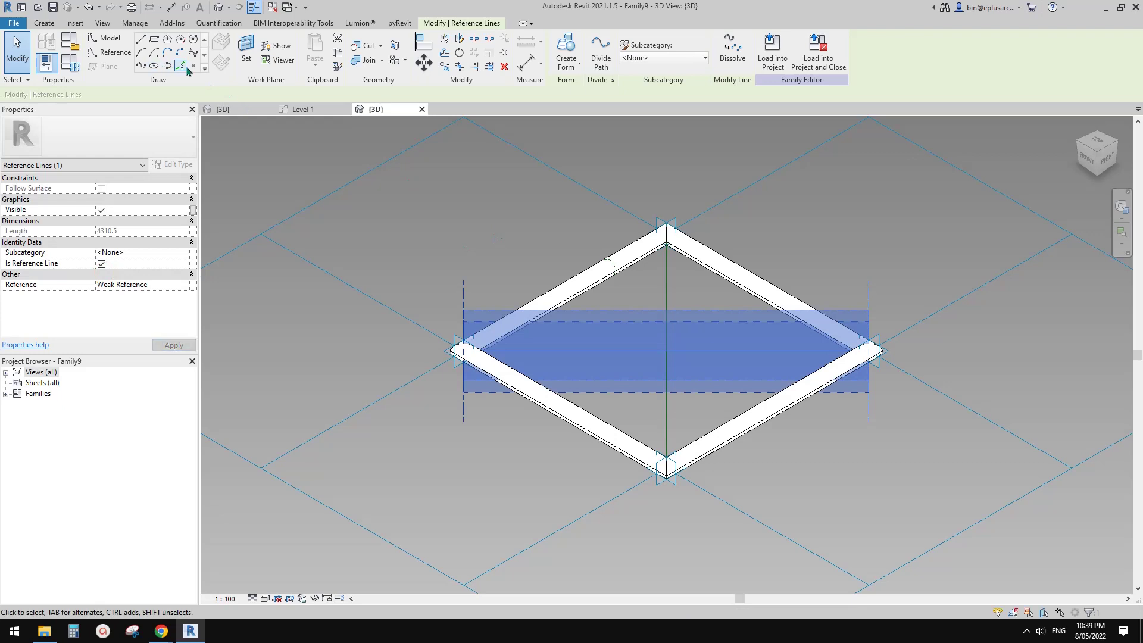
# - Copy the profile circle with its reference point and rehost the copied point on the diagonal between the upper and lower corners
pyautogui.moveTo(563, 240); pyautogui.dragTo(612, 273)
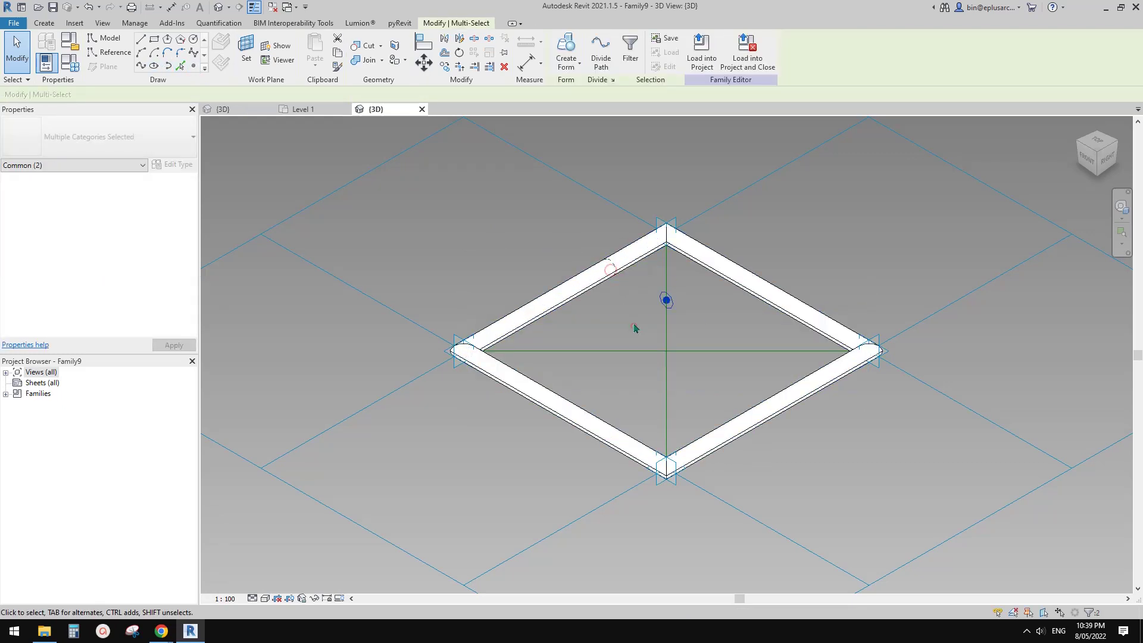
pyautogui.scroll(2, 635, 328)
pyautogui.click(690, 282)
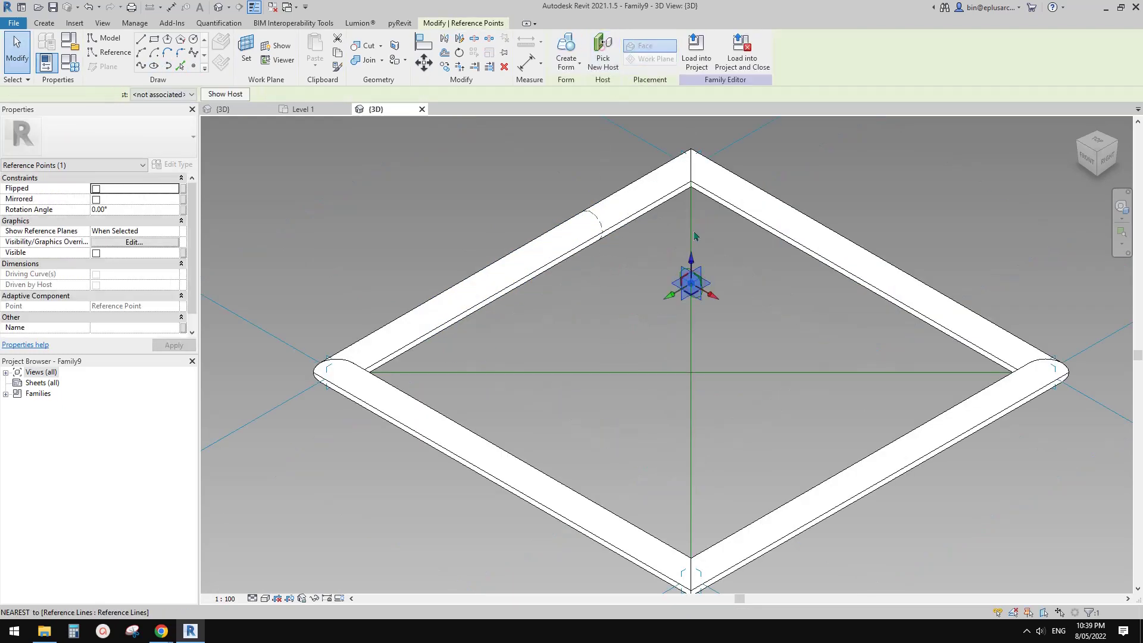
pyautogui.click(695, 236)
pyautogui.keyDown('shift'); pyautogui.moveTo(693, 244); pyautogui.dragTo(707, 219, button='middle'); pyautogui.keyUp('shift')
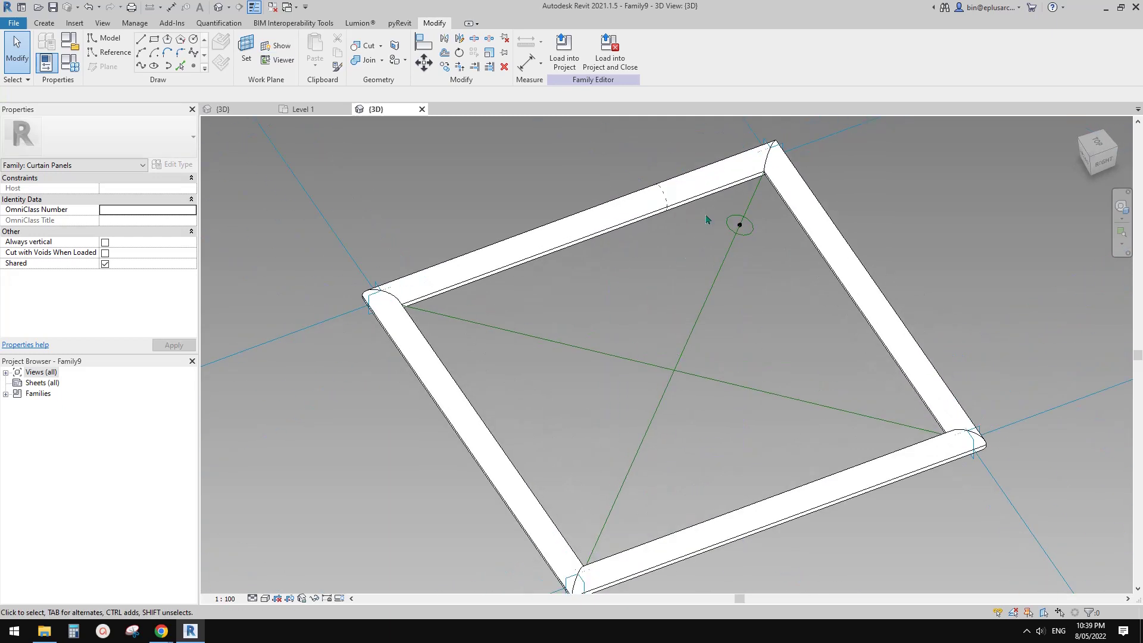
# - Create a solid round brace from the copied circle and the diagonal between the upper and lower corners
pyautogui.moveTo(736, 226); pyautogui.dragTo(761, 259)
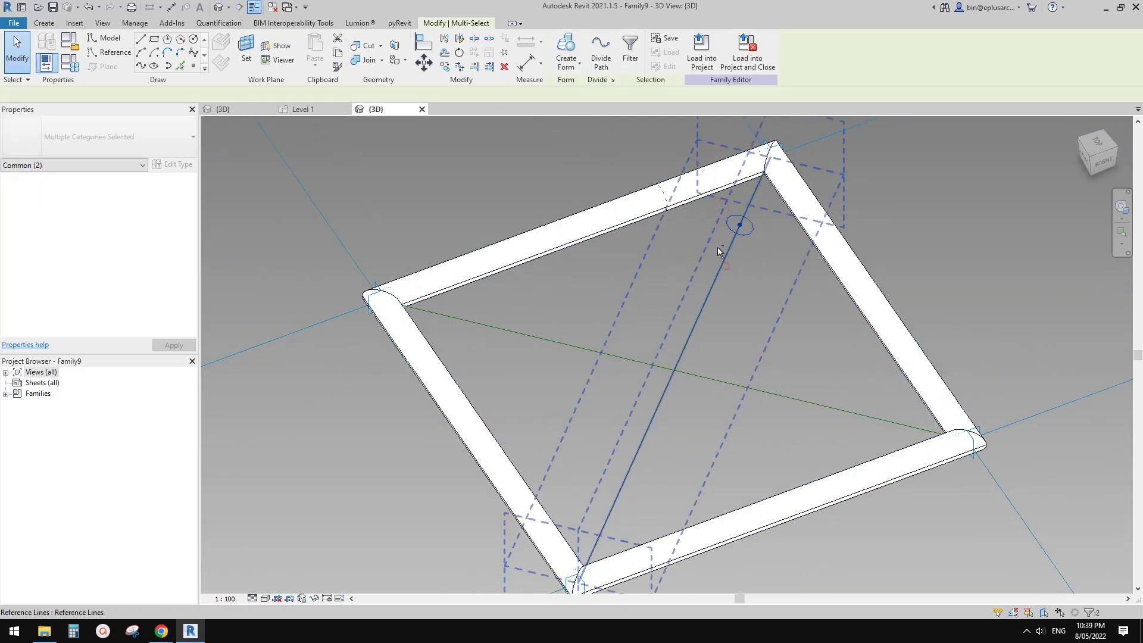
pyautogui.keyDown('ctrl'); pyautogui.click(726, 266); pyautogui.keyUp('ctrl')
pyautogui.click(566, 54)
pyautogui.keyDown('shift'); pyautogui.moveTo(667, 250); pyautogui.dragTo(706, 208, button='middle'); pyautogui.keyUp('shift')
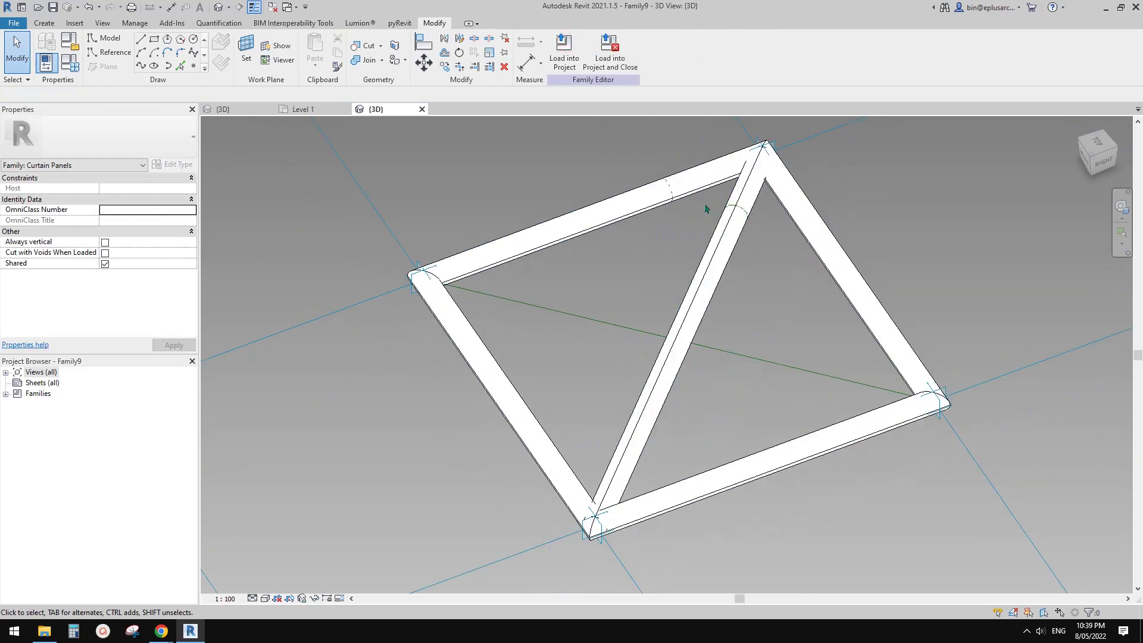
# - Copy the brace's profile circle with its reference point and rehost the copied point on the other diagonal of the panel
pyautogui.moveTo(765, 245); pyautogui.dragTo(765, 248)
pyautogui.keyDown('ctrl'); pyautogui.moveTo(742, 226); pyautogui.dragTo(766, 263); pyautogui.keyUp('ctrl')
pyautogui.scroll(3, 767, 261)
pyautogui.click(766, 263)
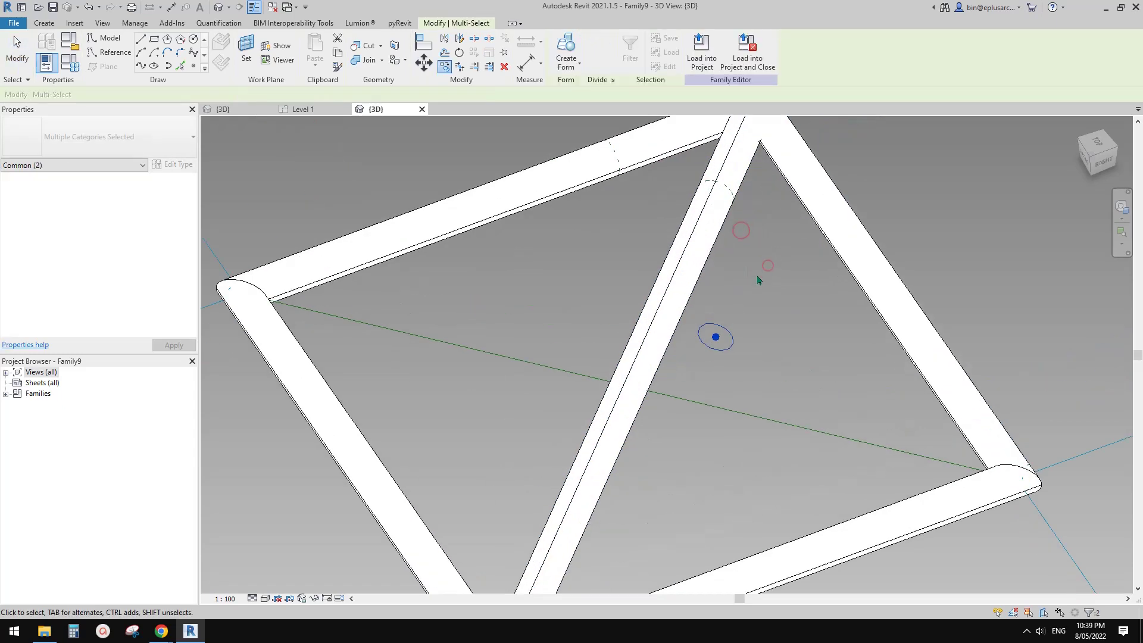
pyautogui.click(715, 338)
pyautogui.click(601, 49)
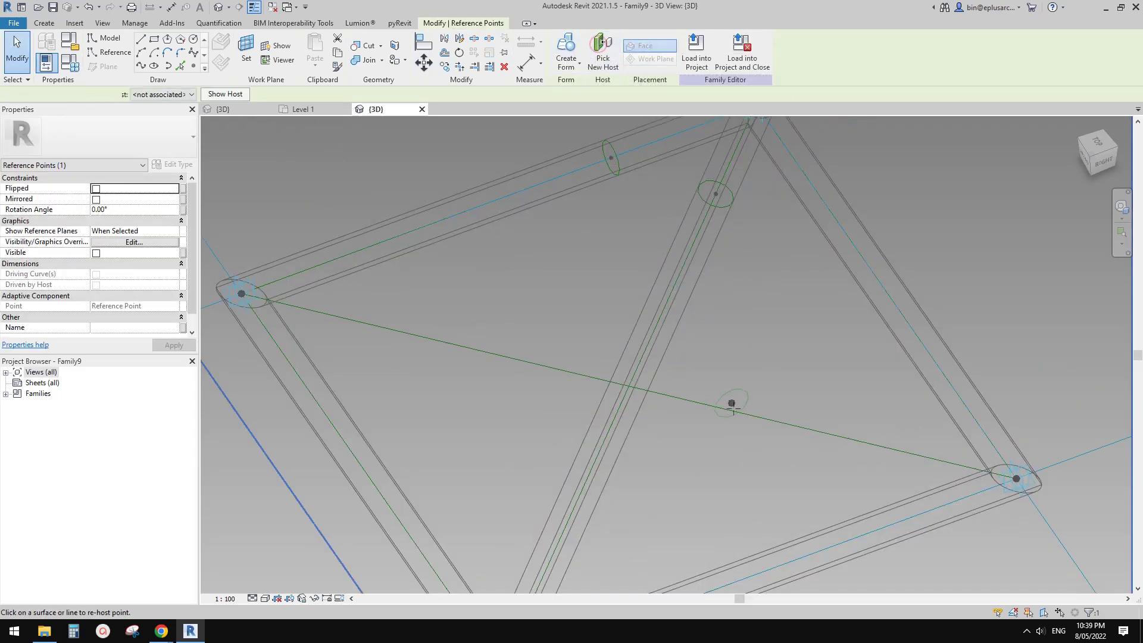
pyautogui.click(732, 409)
# - Create a solid round brace from the copied circle and the second diagonal reference line
pyautogui.keyDown('ctrl'); pyautogui.click(714, 406); pyautogui.keyUp('ctrl')
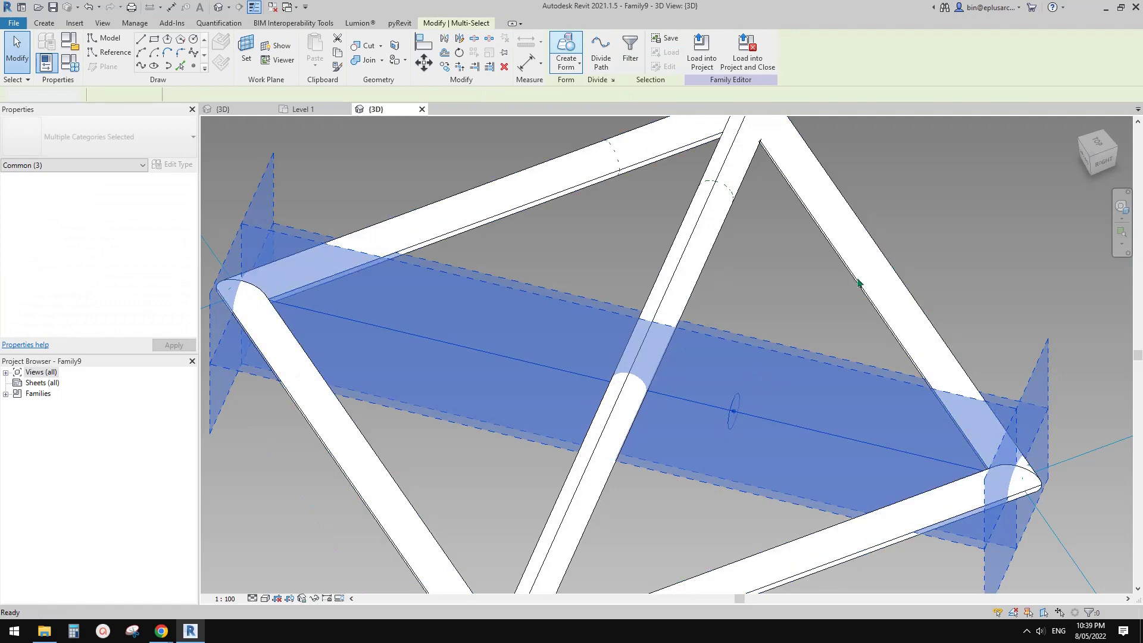
pyautogui.click(567, 53)
# - Load the panel family into the mass and try to apply the Rectangle Family9 panel to the divided outer surface
pyautogui.click(565, 53)
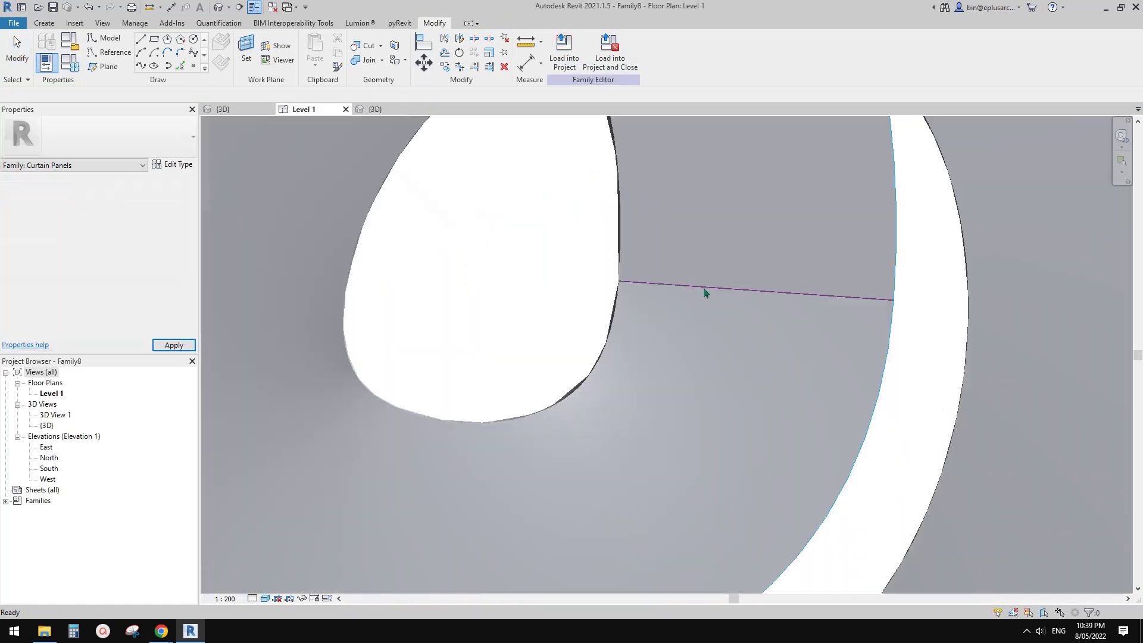
pyautogui.scroll(-5, 745, 365)
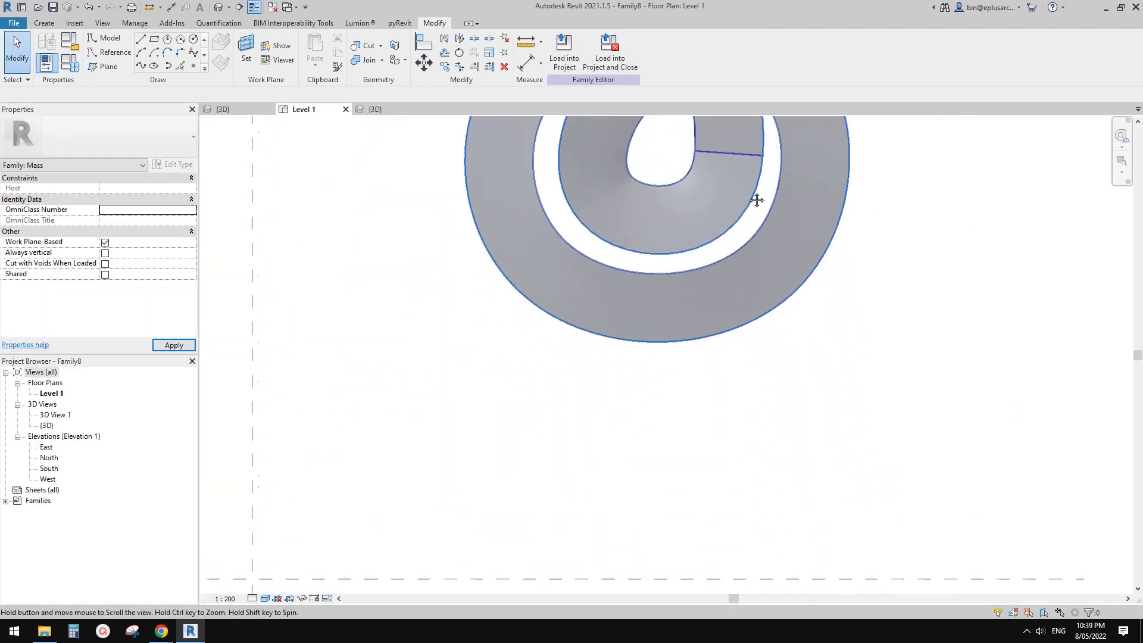
pyautogui.click(219, 8)
pyautogui.scroll(3, 774, 449)
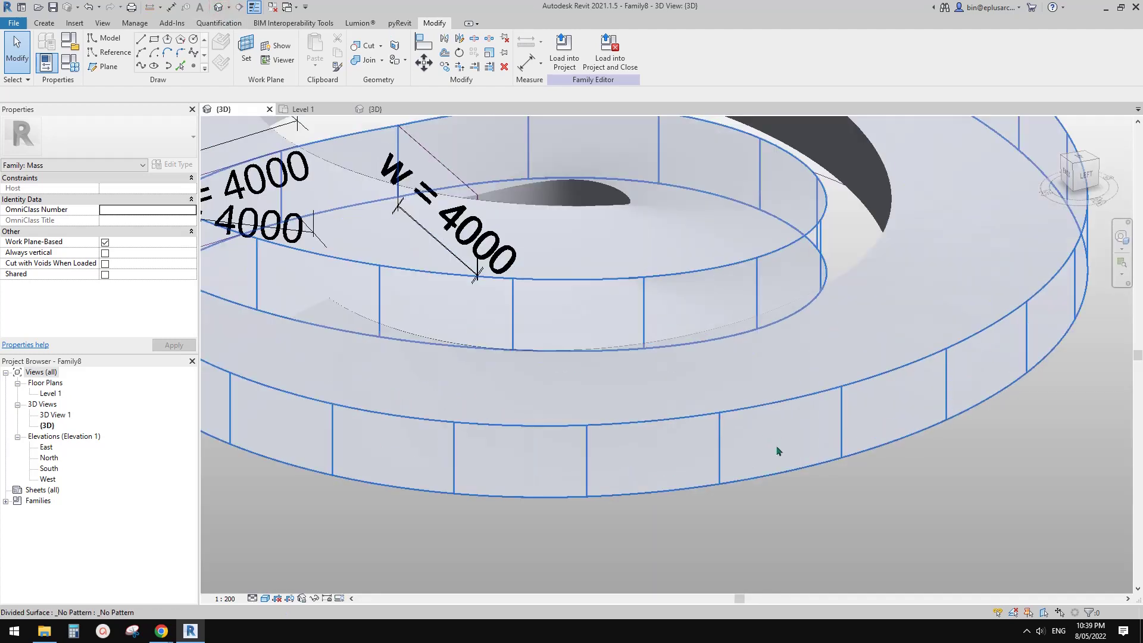
pyautogui.click(752, 449)
pyautogui.click(96, 136)
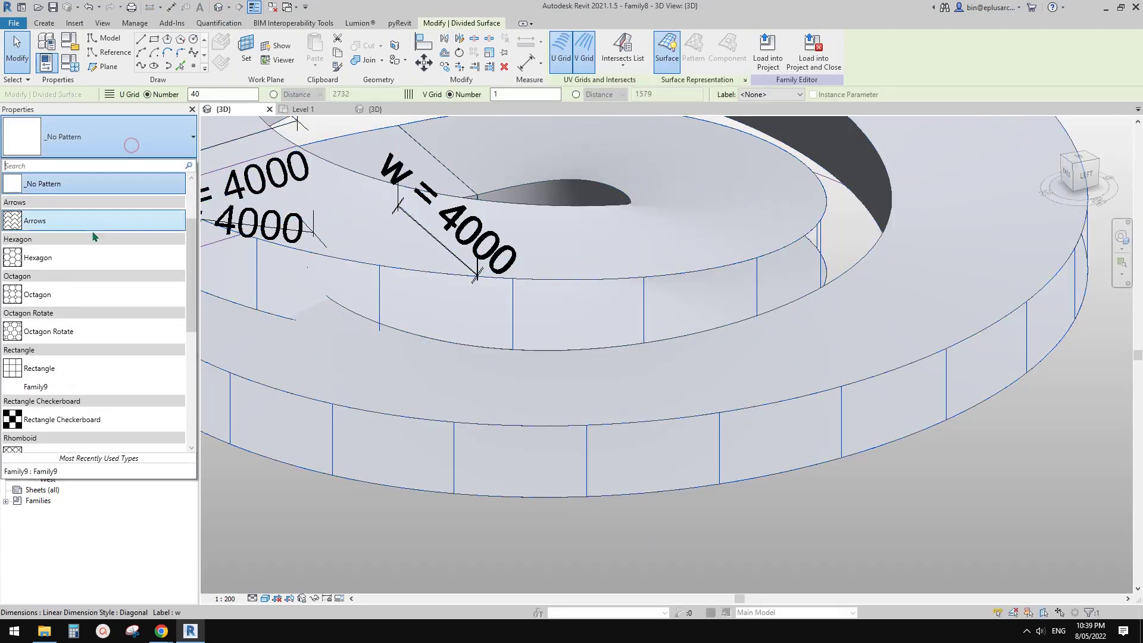
pyautogui.click(69, 379)
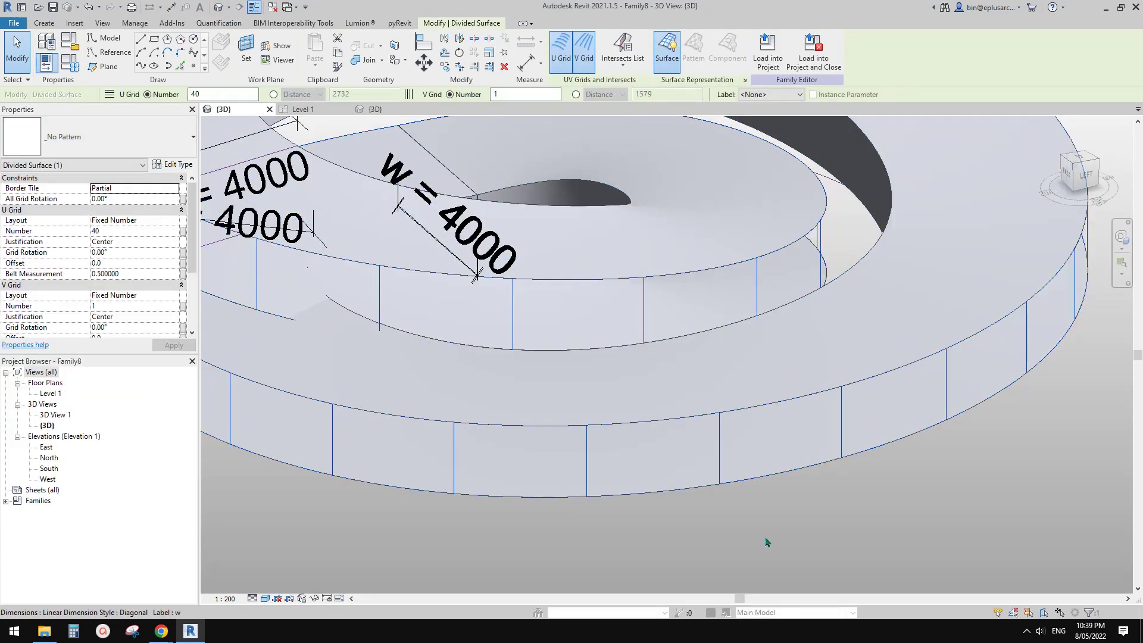
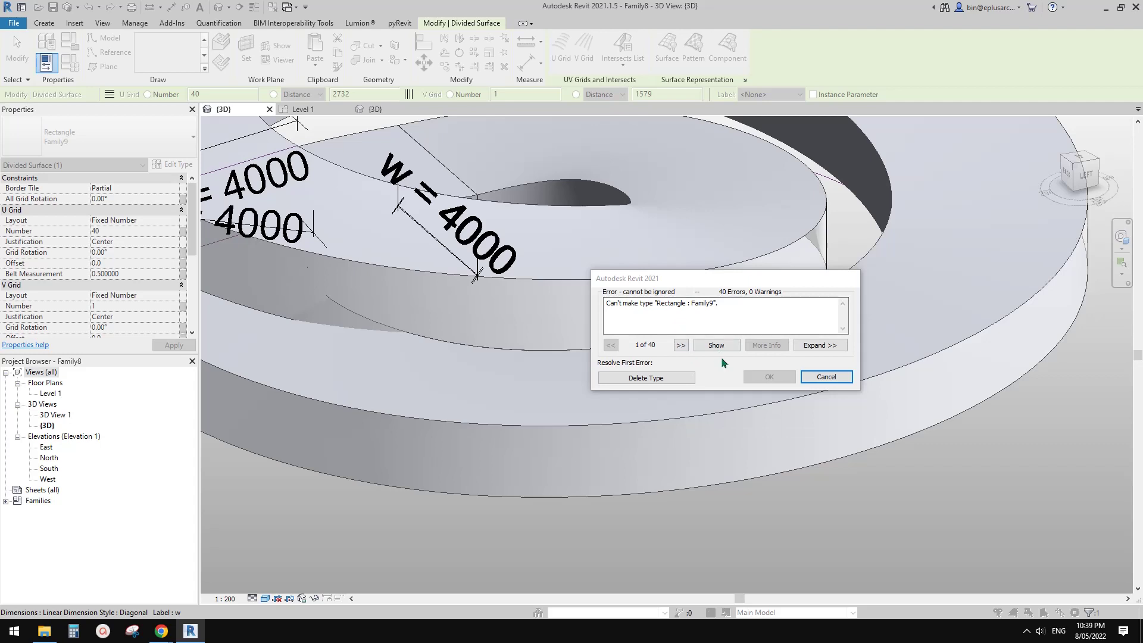
pyautogui.click(827, 376)
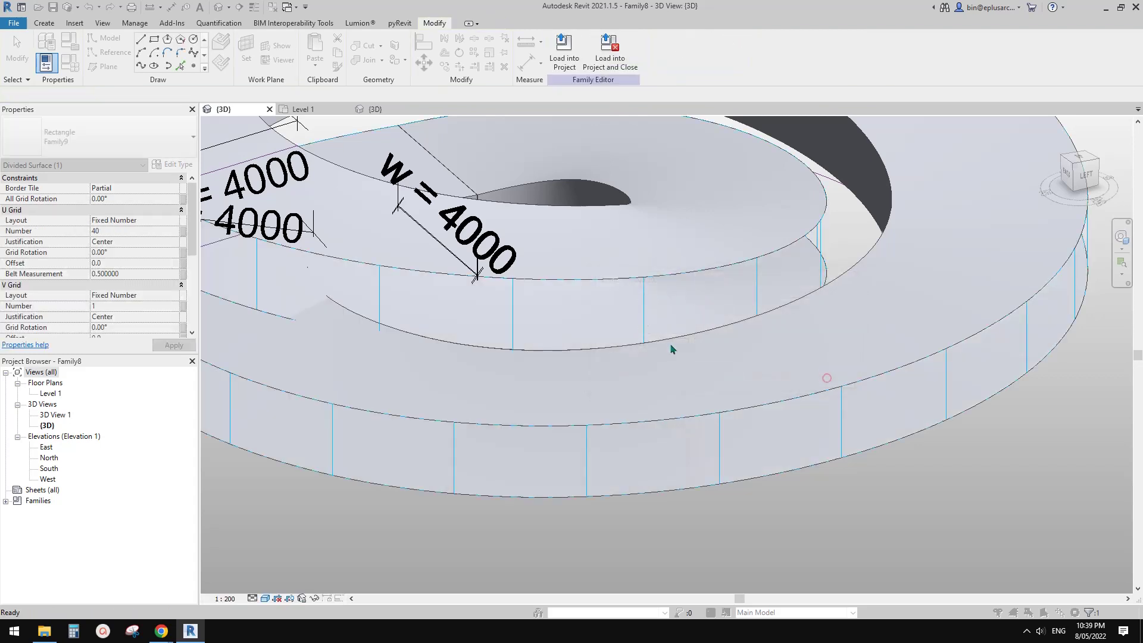
# - Return to the panel family and examine the two crossing braces and their profile circles from several angles
pyautogui.click(304, 110)
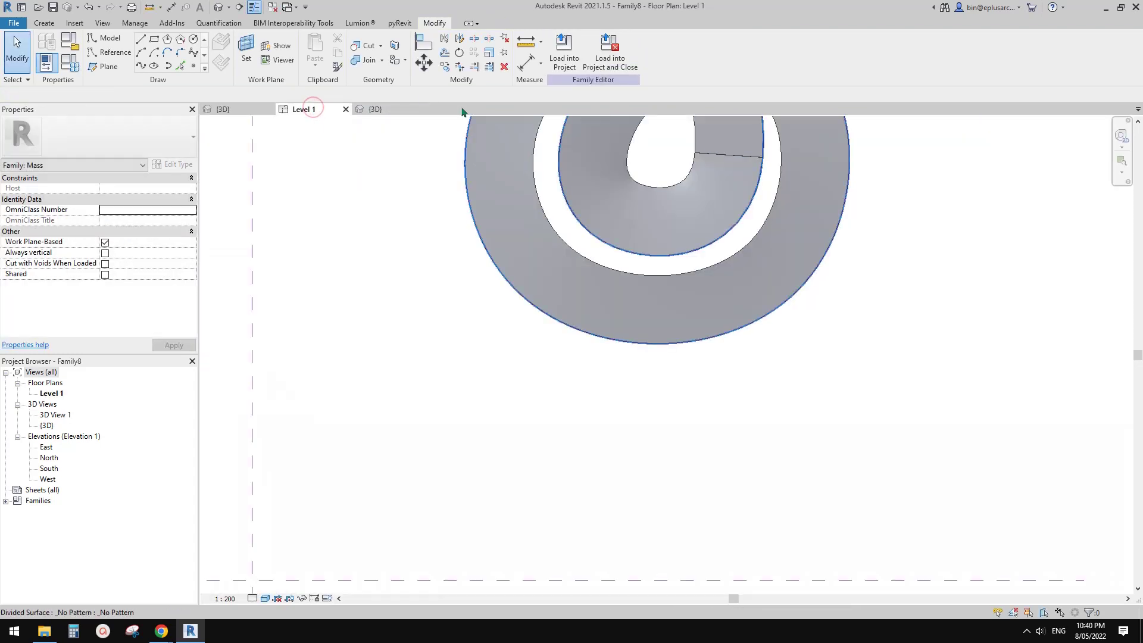
pyautogui.click(374, 109)
pyautogui.scroll(3, 666, 356)
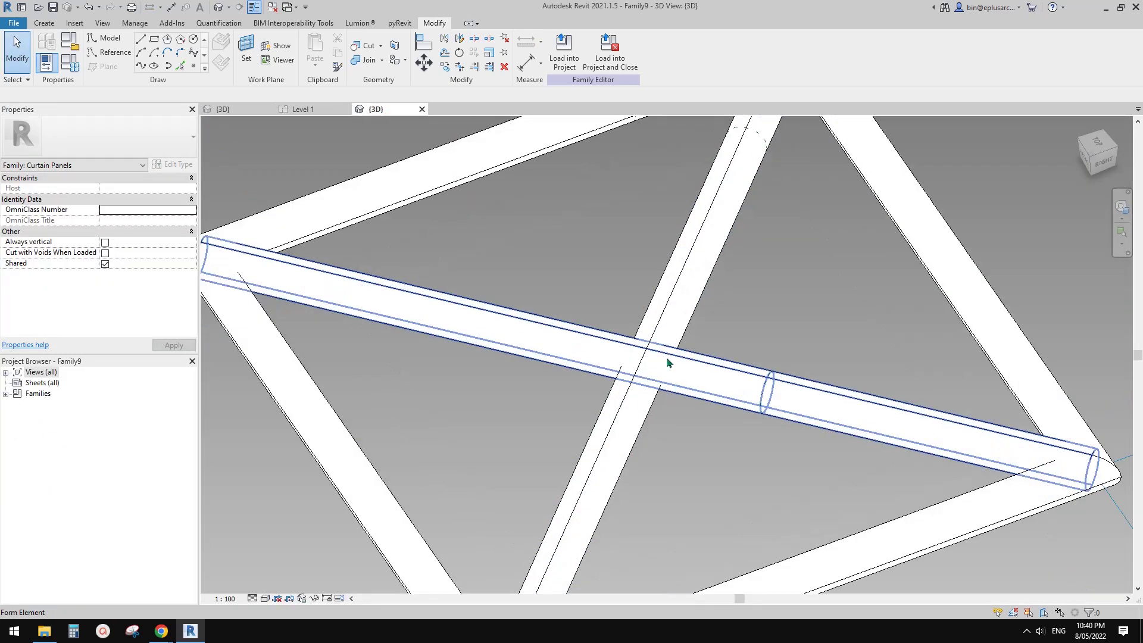
pyautogui.scroll(-3, 730, 376)
pyautogui.keyDown('shift'); pyautogui.moveTo(730, 377); pyautogui.dragTo(718, 359, button='middle'); pyautogui.keyUp('shift')
pyautogui.moveTo(707, 331); pyautogui.dragTo(760, 429)
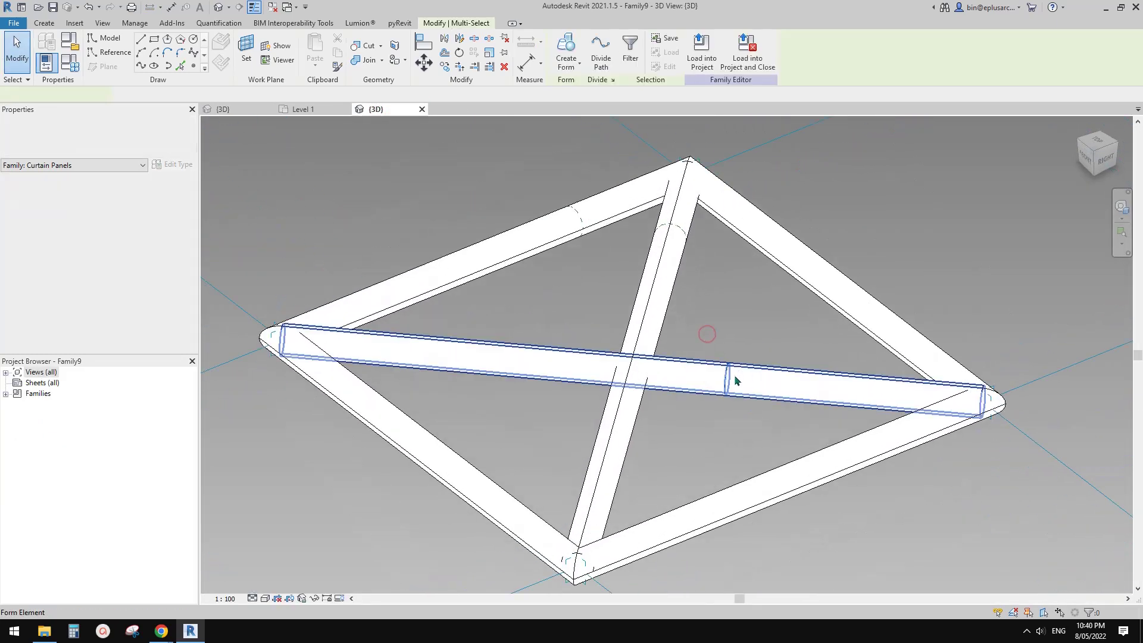
pyautogui.moveTo(734, 374)
pyautogui.keyDown('shift'); pyautogui.mouseDown(button='middle')
pyautogui.moveTo(788, 387)
pyautogui.moveTo(731, 381)
pyautogui.mouseUp(button='middle'); pyautogui.keyUp('shift')
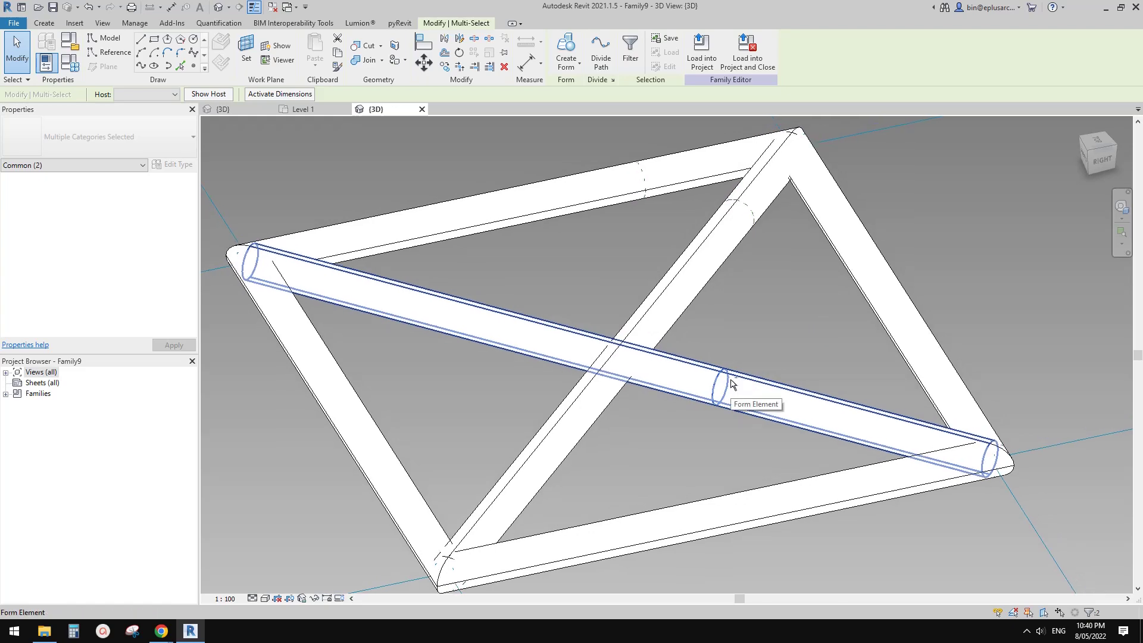
pyautogui.keyDown('shift'); pyautogui.moveTo(731, 374); pyautogui.dragTo(784, 408, button='middle'); pyautogui.keyUp('shift')
pyautogui.press('Escape')
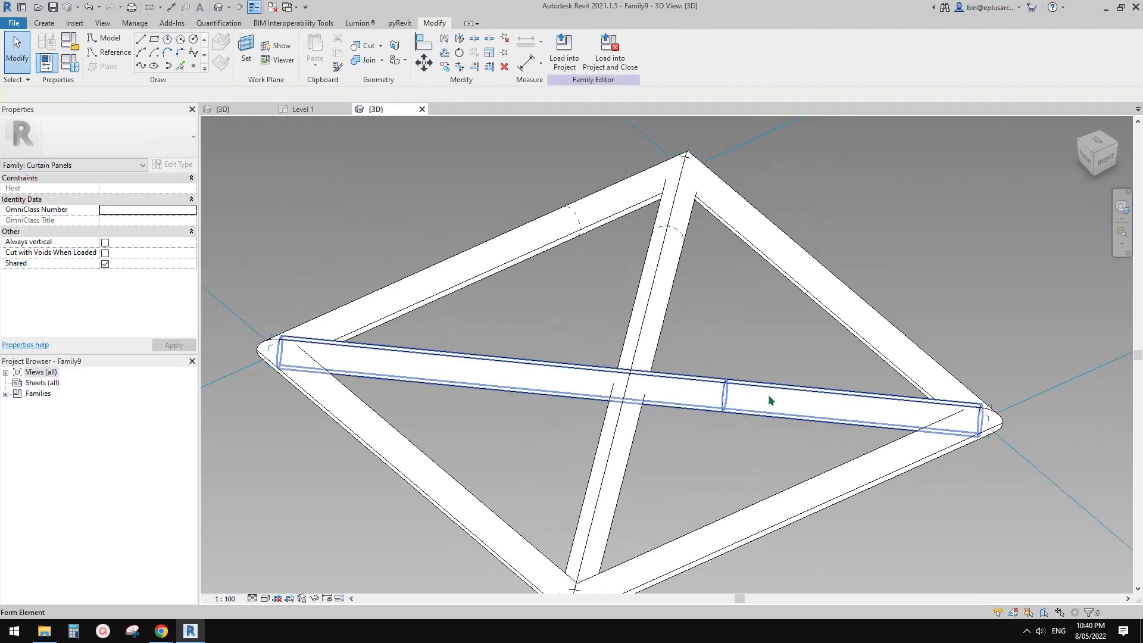
# - Delete both solid diagonal braces, keeping their profile circles and reference lines
pyautogui.click(792, 405)
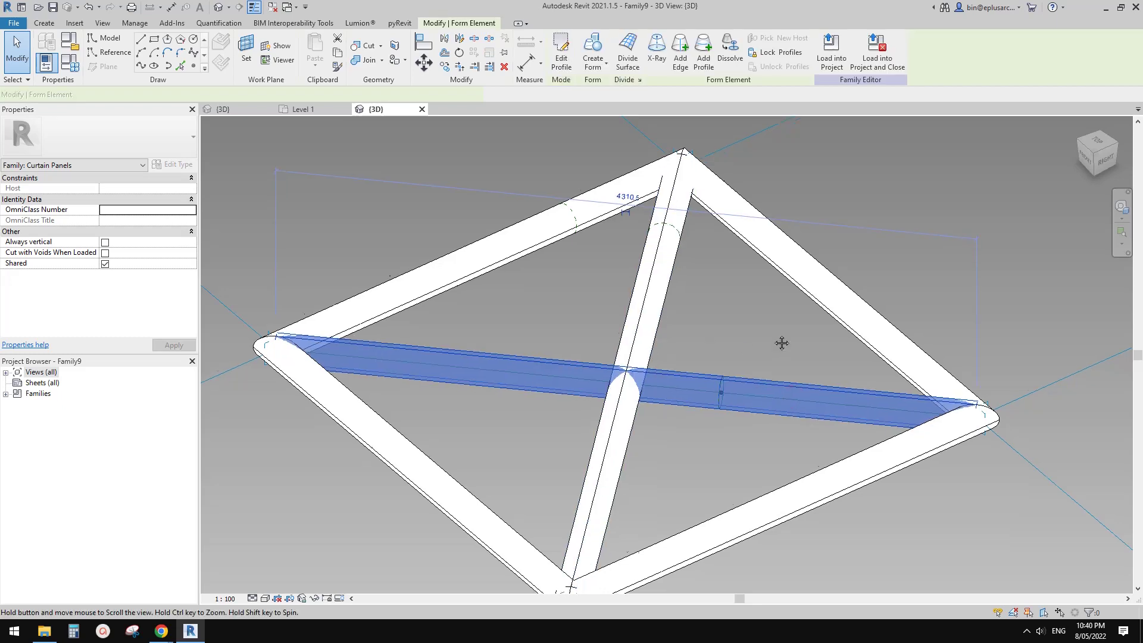
pyautogui.press('Escape')
pyautogui.click(689, 390)
pyautogui.press('Delete')
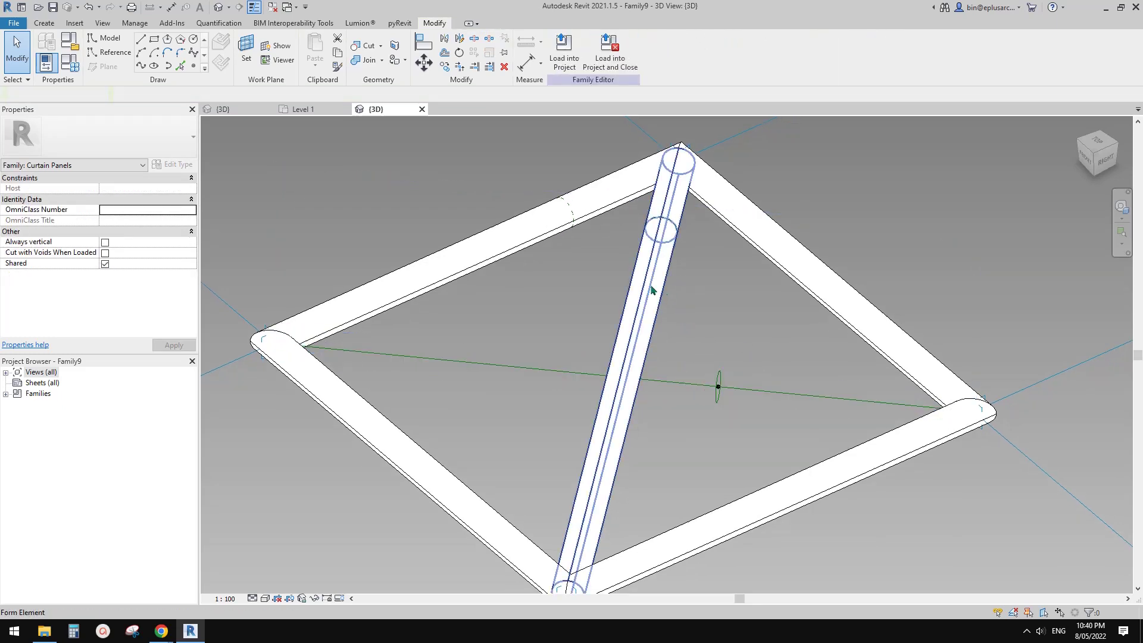
pyautogui.click(653, 288)
pyautogui.press('Delete')
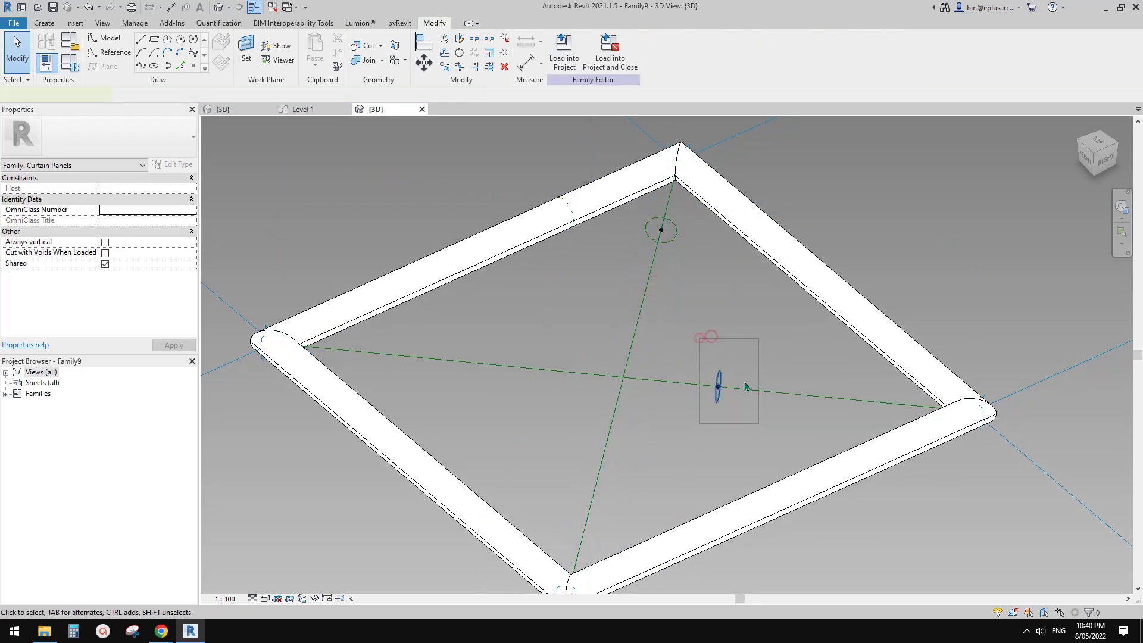
# - Copy the second diagonal's profile circle with its point and rehost the copy farther along the same diagonal, past the crossing
pyautogui.press('c')
pyautogui.press('o')
pyautogui.click(745, 362)
pyautogui.click(600, 299)
pyautogui.press('Escape')
pyautogui.click(570, 377)
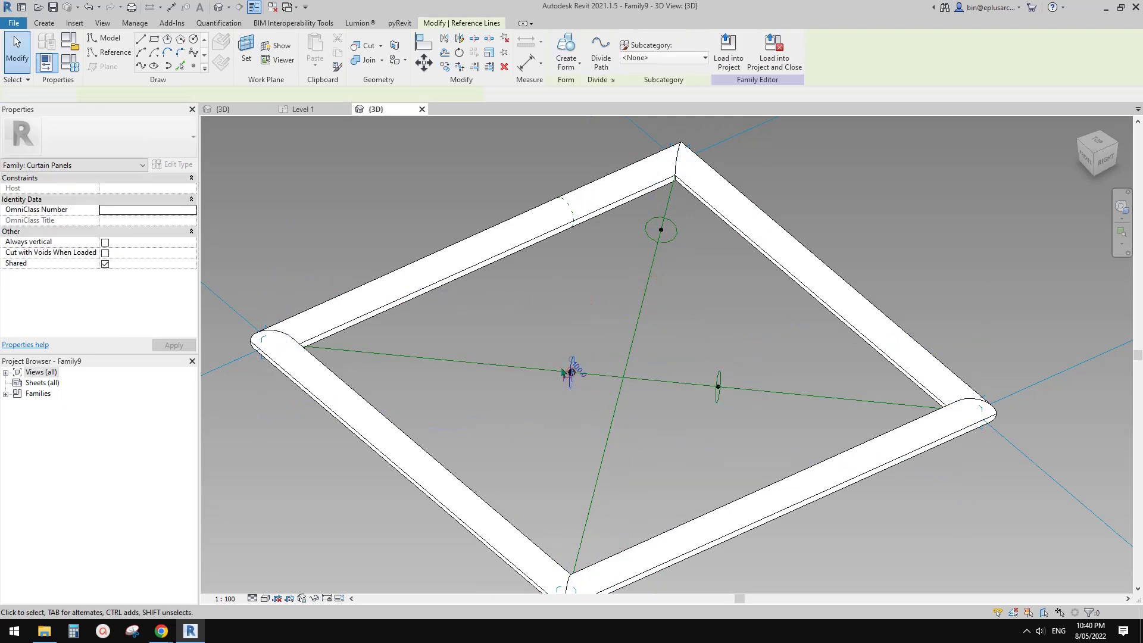
pyautogui.click(570, 373)
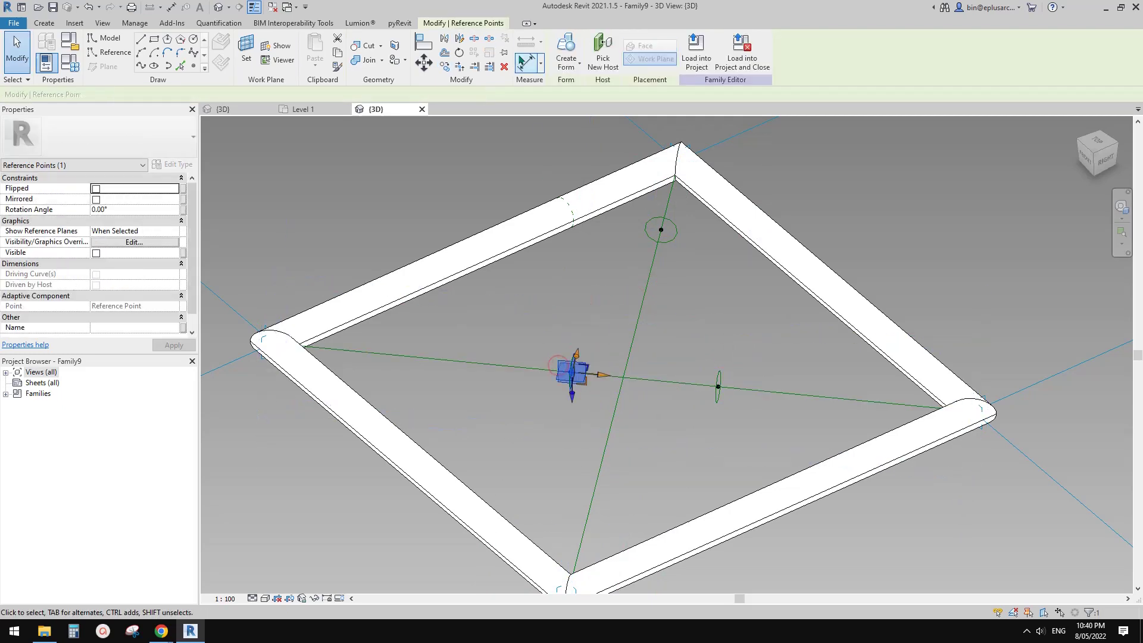
pyautogui.click(515, 364)
# - Copy the profile circle on the first diagonal with its point and rehost the copy on that same diagonal
pyautogui.moveTo(700, 264); pyautogui.dragTo(693, 270)
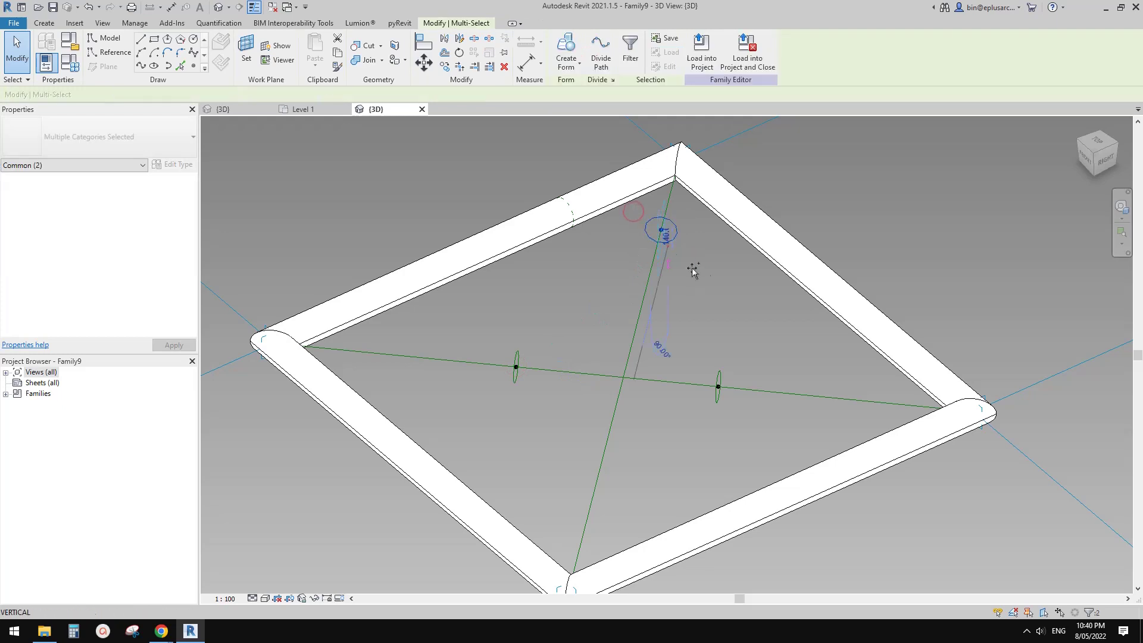
pyautogui.press('Escape')
pyautogui.keyDown('shift'); pyautogui.moveTo(692, 280); pyautogui.dragTo(851, 303, button='middle'); pyautogui.keyUp('shift')
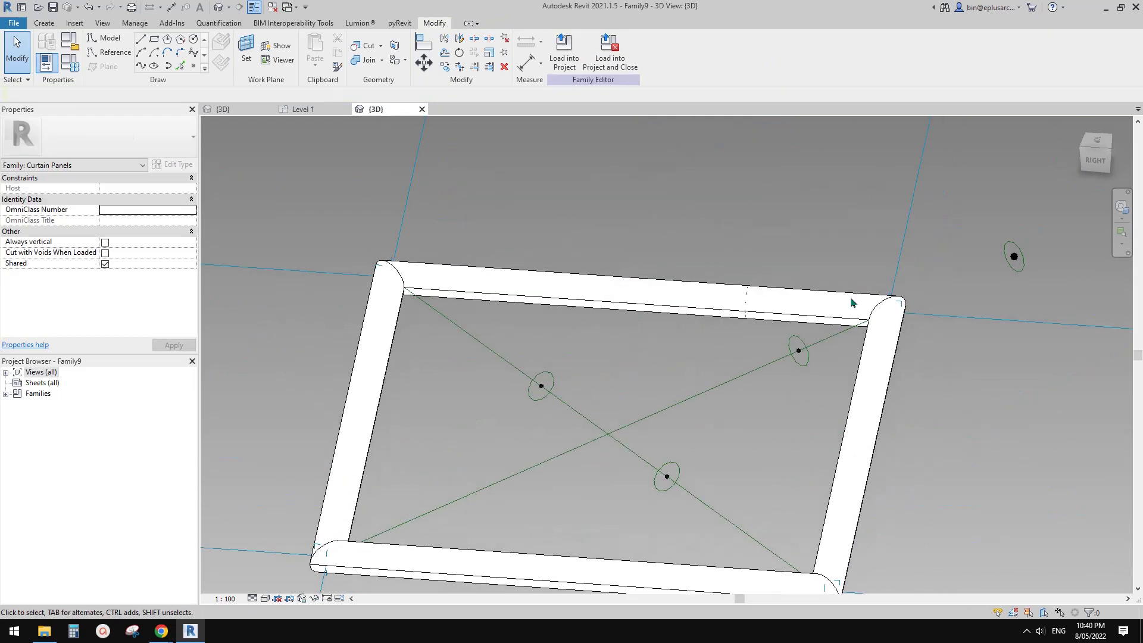
pyautogui.click(1015, 257)
pyautogui.click(720, 384)
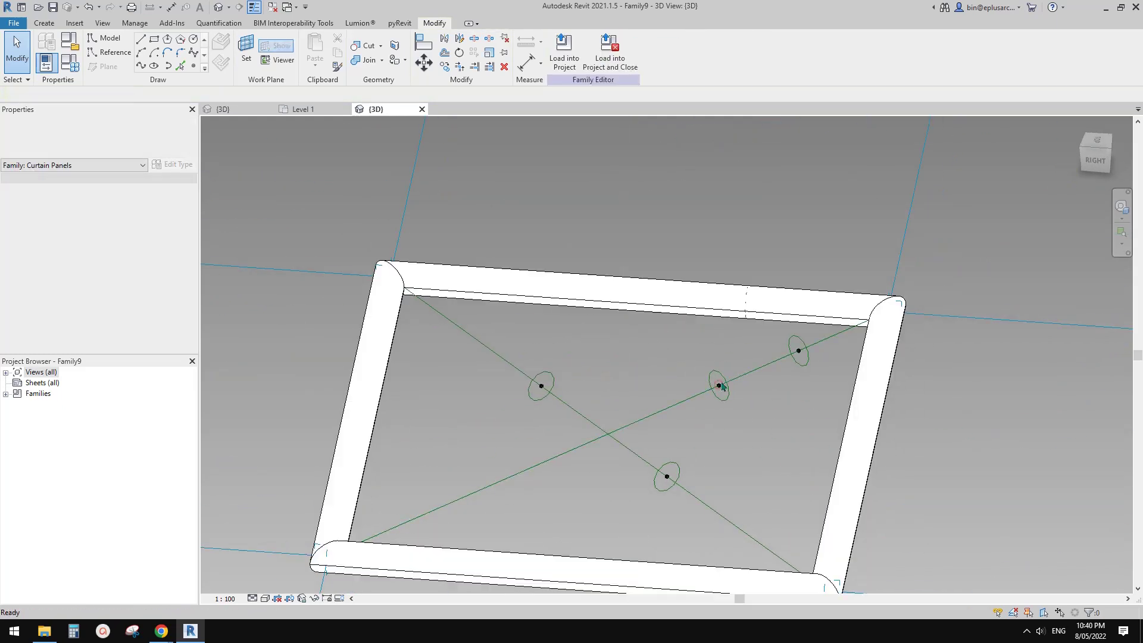
# - Create a solid round tube between the two profile circles on each diagonal
pyautogui.click(728, 383)
pyautogui.click(796, 342)
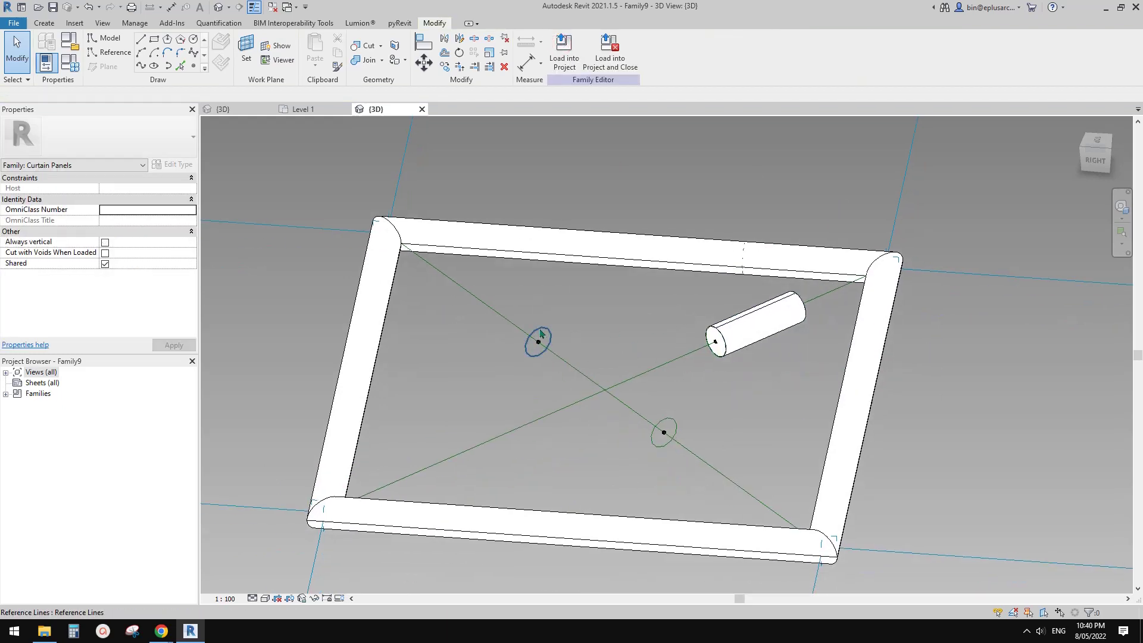
pyautogui.click(542, 333)
pyautogui.keyDown('ctrl'); pyautogui.click(537, 328); pyautogui.keyUp('ctrl')
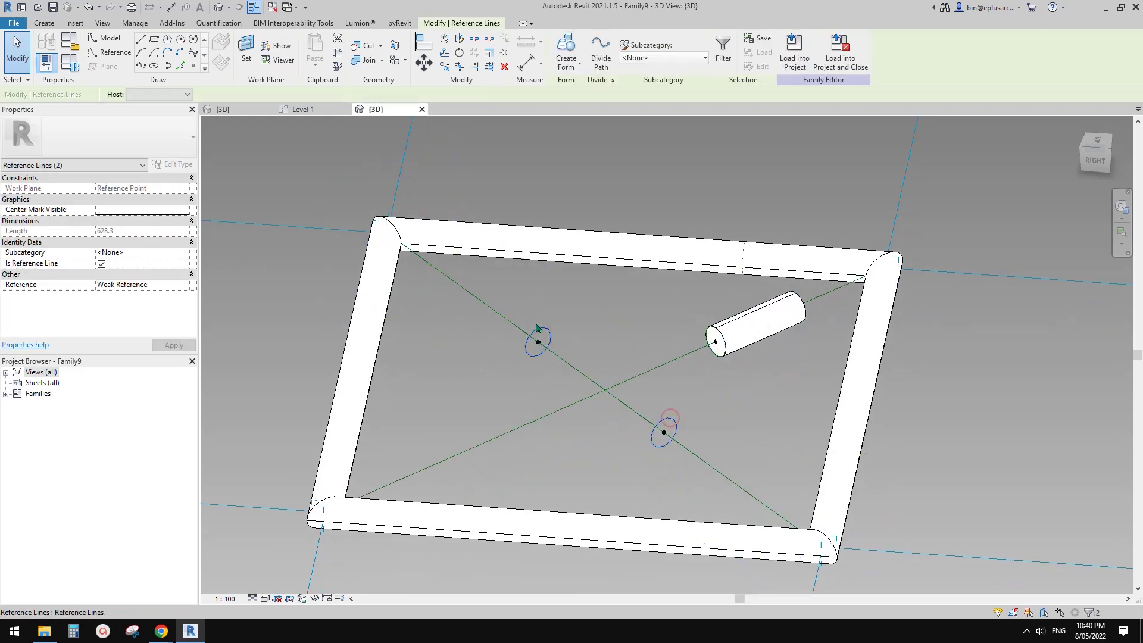
pyautogui.click(576, 64)
pyautogui.keyDown('shift'); pyautogui.moveTo(658, 413); pyautogui.dragTo(675, 403, button='middle'); pyautogui.keyUp('shift')
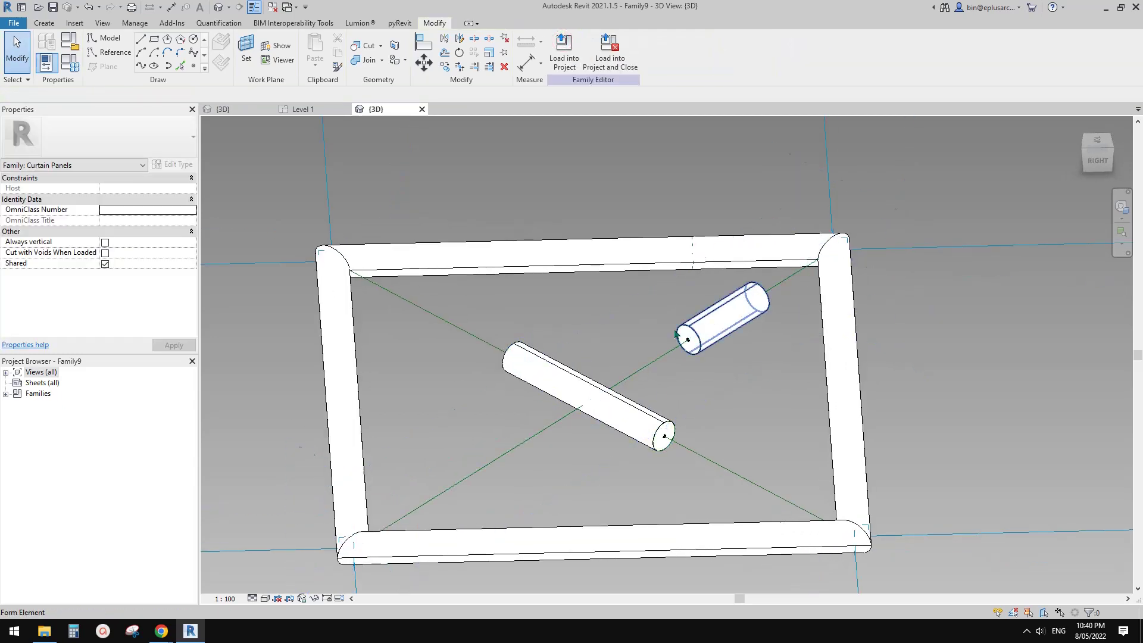
# - Extend both tubes to the panel corners by moving their circles' host points, setting the last point's normalized curve parameter to 1
pyautogui.moveTo(698, 356); pyautogui.dragTo(699, 357)
pyautogui.moveTo(498, 318)
pyautogui.mouseDown()
pyautogui.moveTo(530, 376)
pyautogui.moveTo(524, 356)
pyautogui.moveTo(528, 369)
pyautogui.moveTo(337, 241)
pyautogui.mouseUp()
pyautogui.click(515, 341)
pyautogui.moveTo(658, 303); pyautogui.dragTo(829, 461)
pyautogui.moveTo(725, 276); pyautogui.dragTo(773, 320)
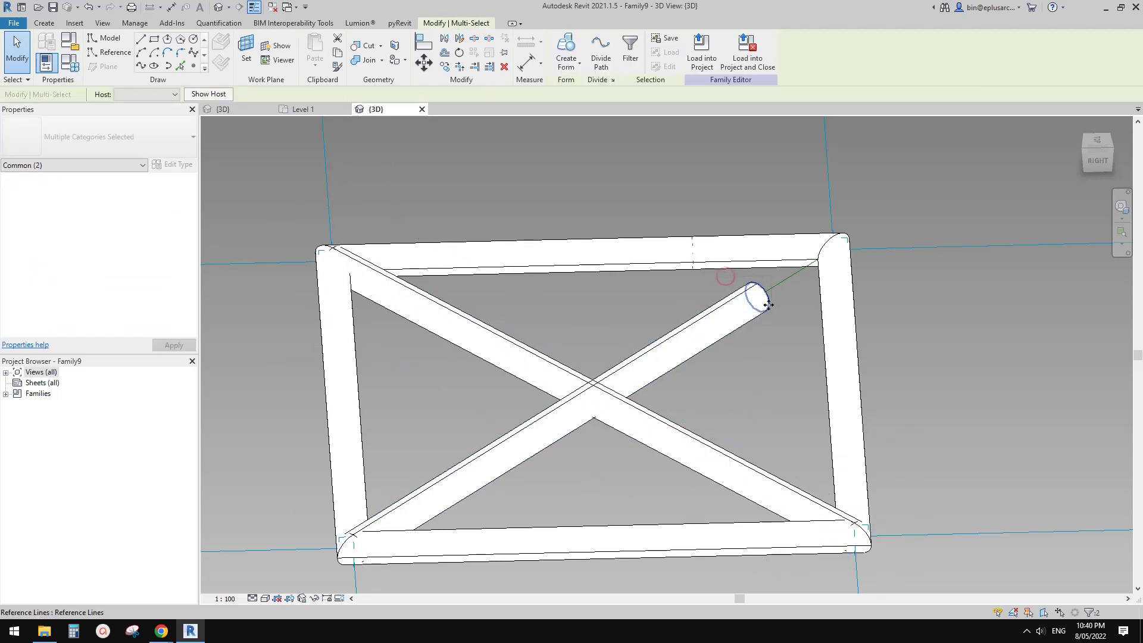
pyautogui.click(768, 305)
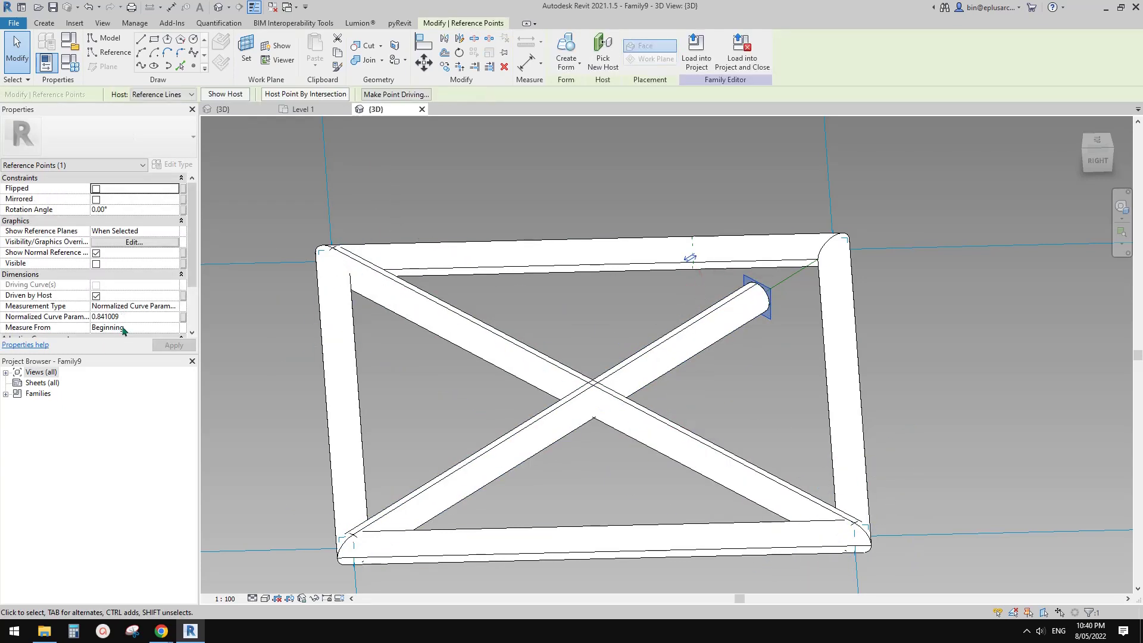
pyautogui.press('Return')
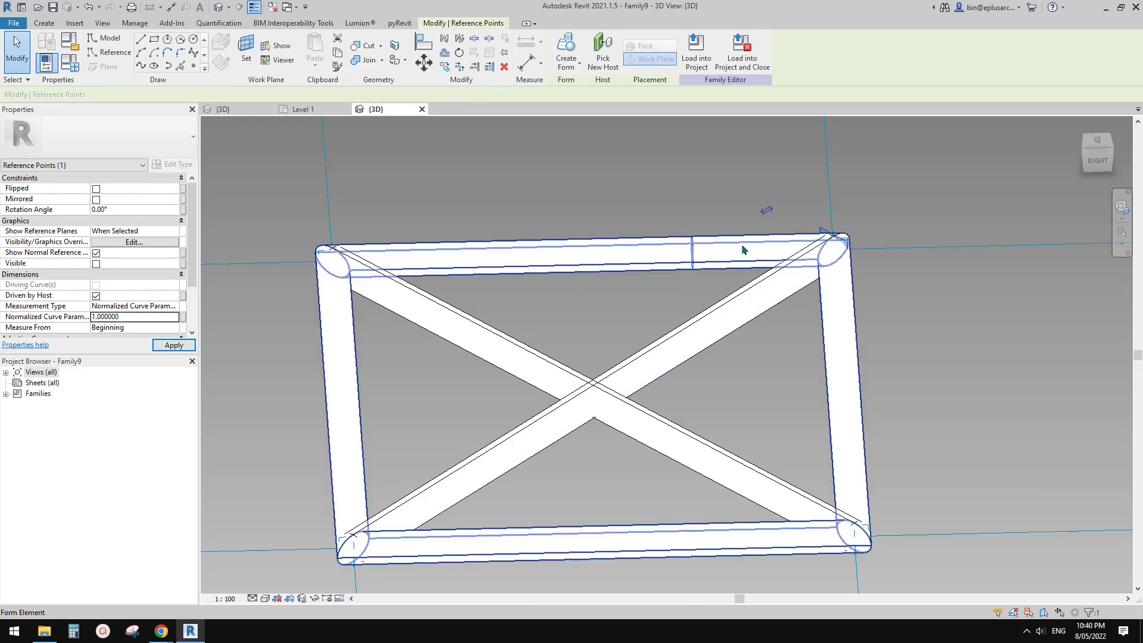
pyautogui.moveTo(550, 321); pyautogui.dragTo(552, 322, button='middle')
pyautogui.press('Escape')
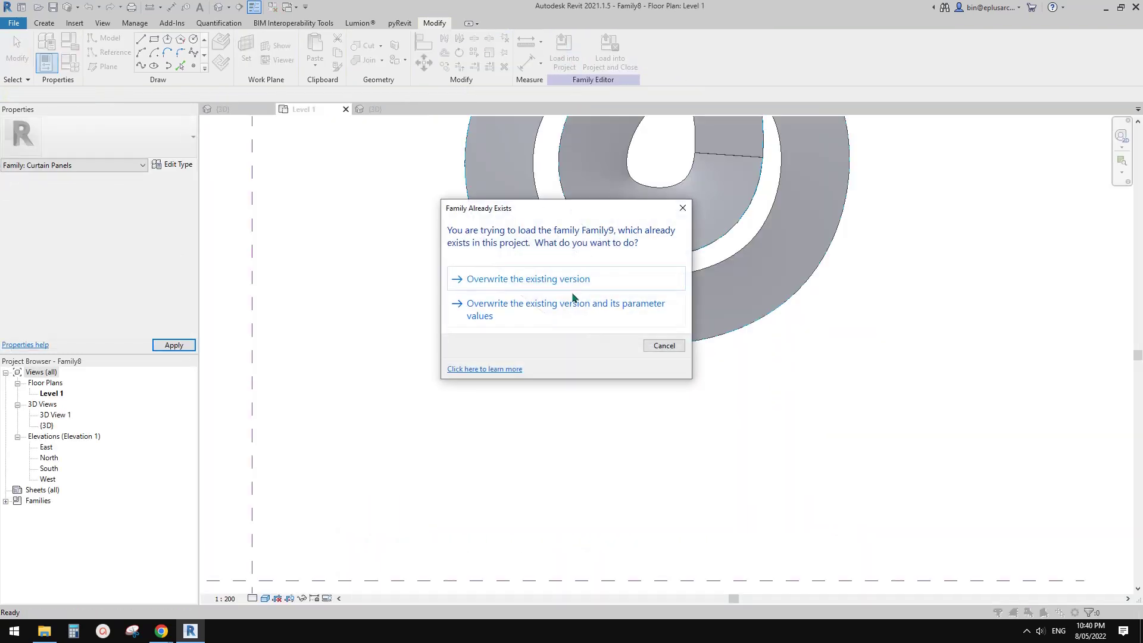
# - Load the panel into the mass, overwriting the existing version, and apply the Rectangle Family9 panel to the divided outer surface
pyautogui.click(572, 276)
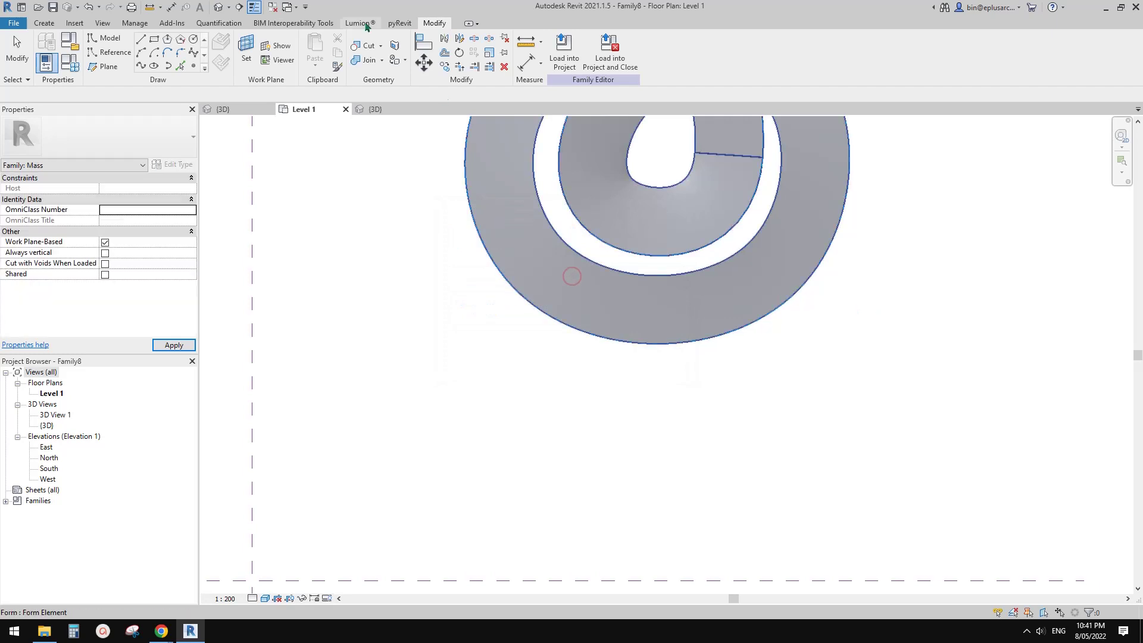
pyautogui.click(218, 8)
pyautogui.click(782, 448)
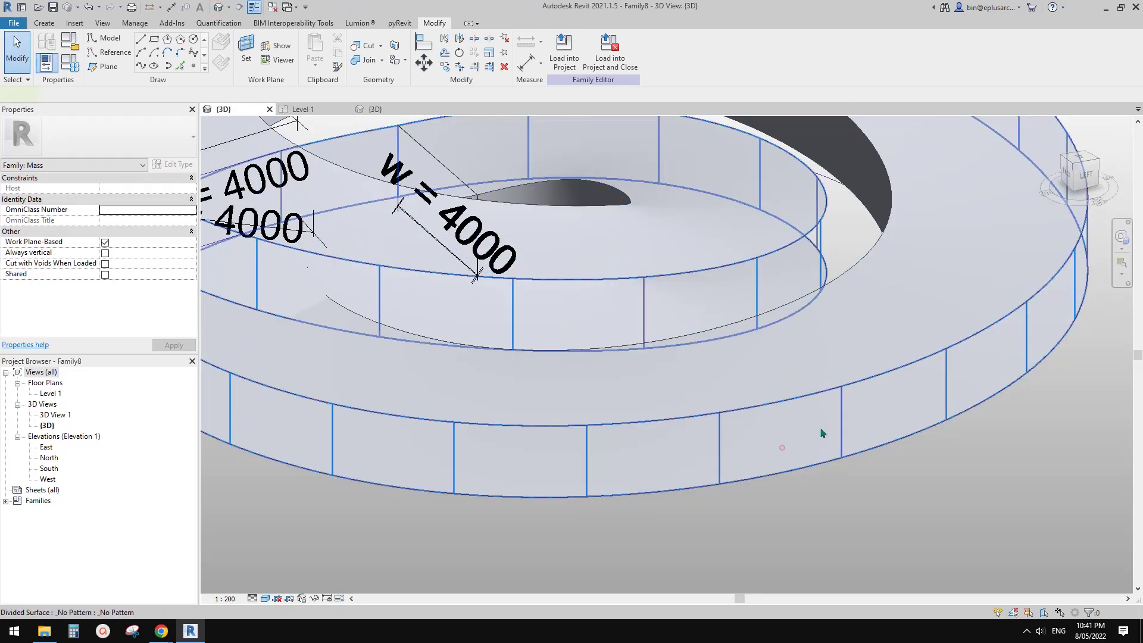
pyautogui.click(98, 136)
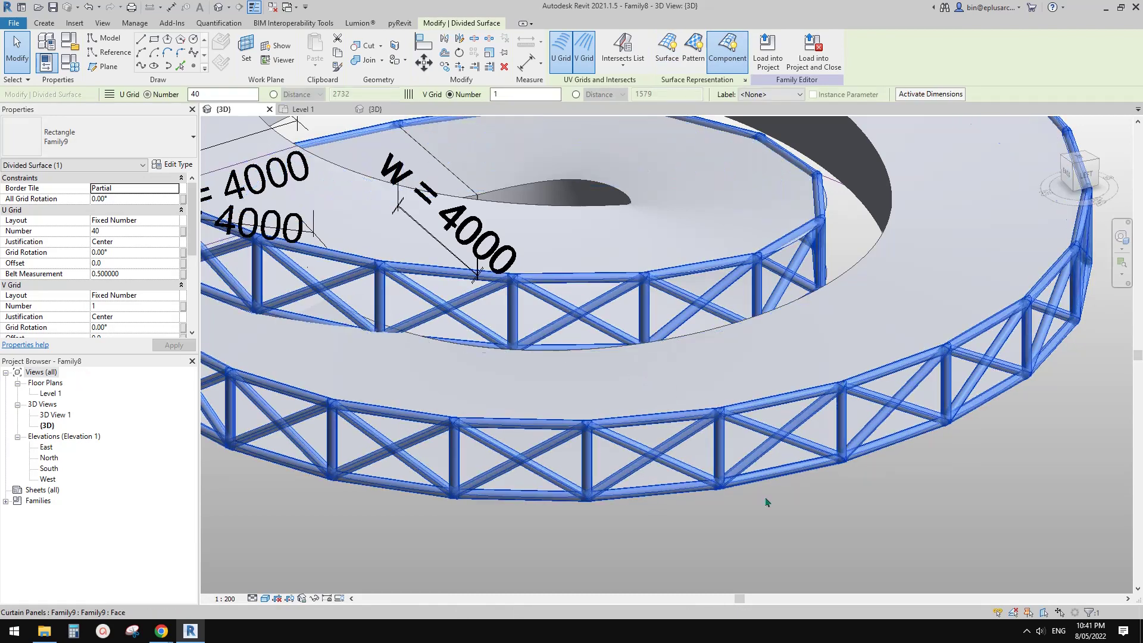
pyautogui.scroll(-2, 774, 501)
pyautogui.scroll(-2, 828, 494)
pyautogui.moveTo(827, 492)
pyautogui.keyDown('shift'); pyautogui.mouseDown(button='middle')
pyautogui.moveTo(809, 490)
pyautogui.moveTo(825, 490)
pyautogui.mouseUp(button='middle'); pyautogui.keyUp('shift')
pyautogui.click(662, 493)
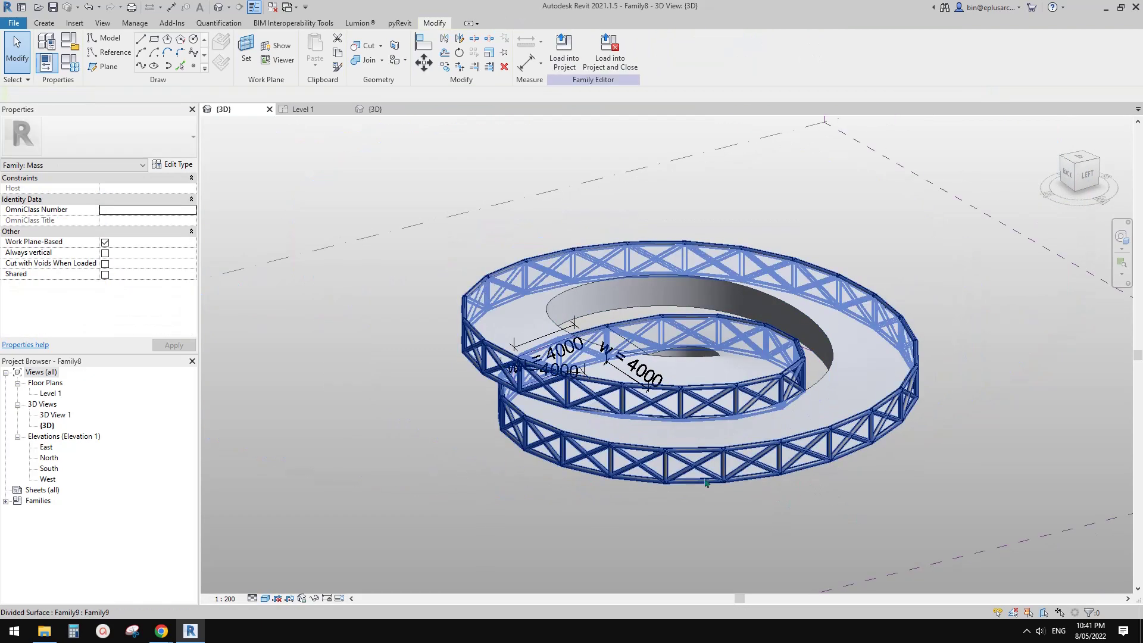
pyautogui.moveTo(709, 483); pyautogui.dragTo(678, 463, button='middle')
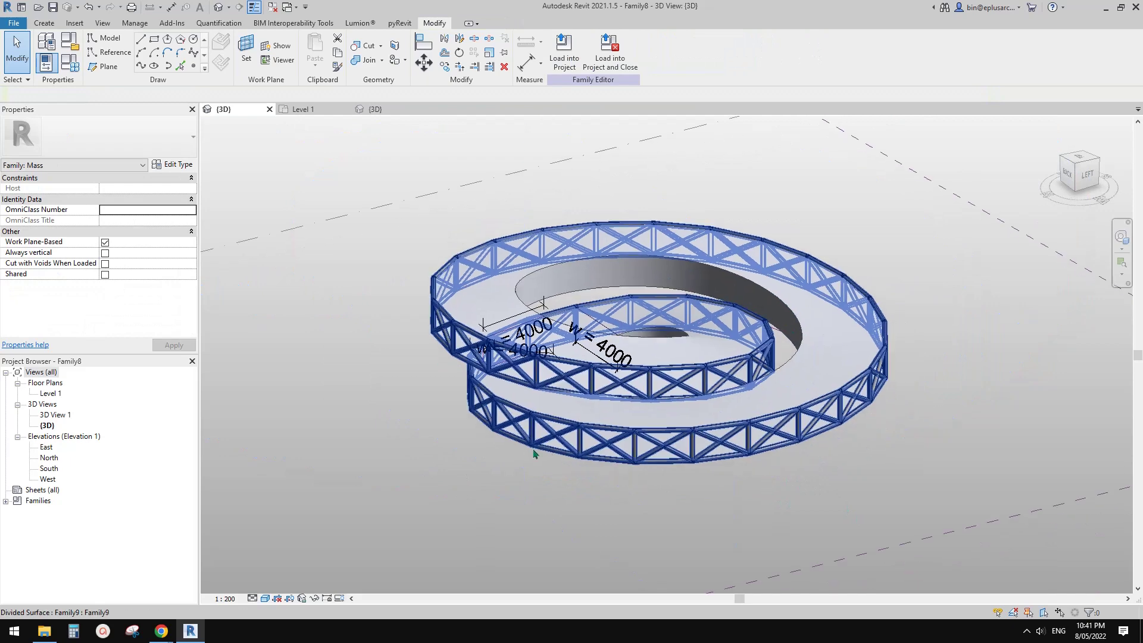
# - Compare the mass with the structural reference image in the Google Docs document and return to Revit
pyautogui.click(301, 110)
pyautogui.click(256, 110)
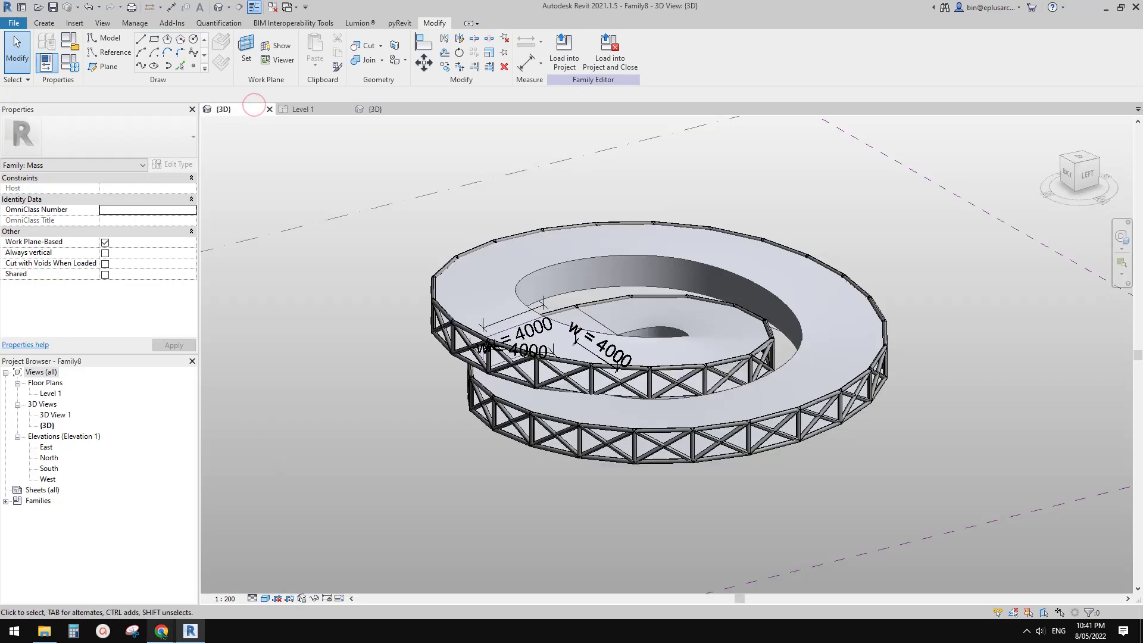
pyautogui.moveTo(162, 631)
pyautogui.click(240, 587)
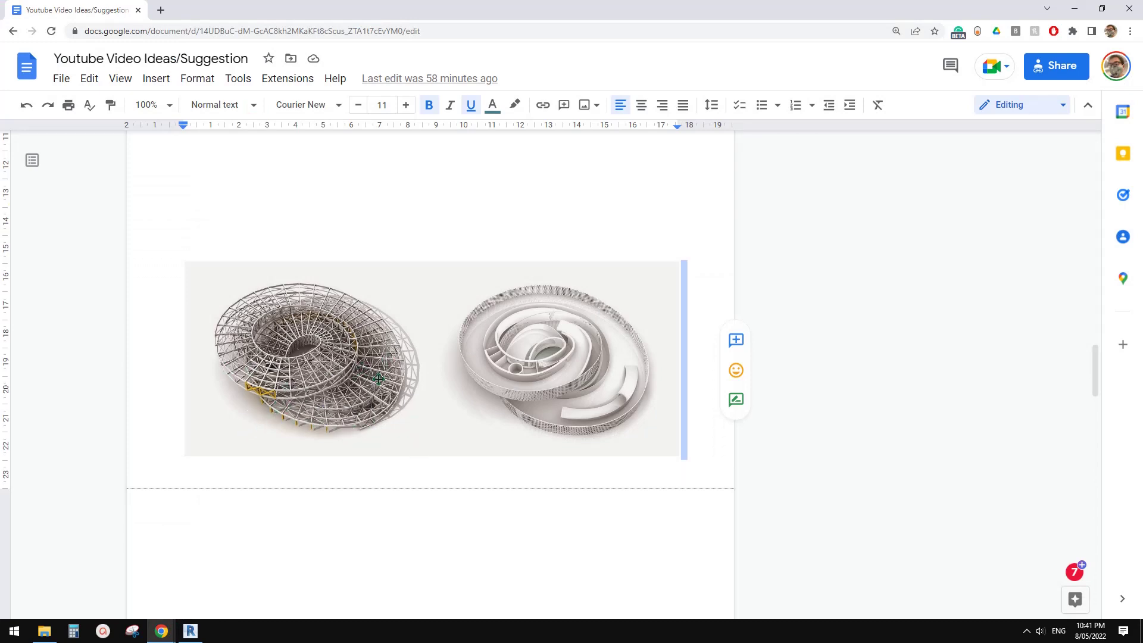
pyautogui.click(191, 632)
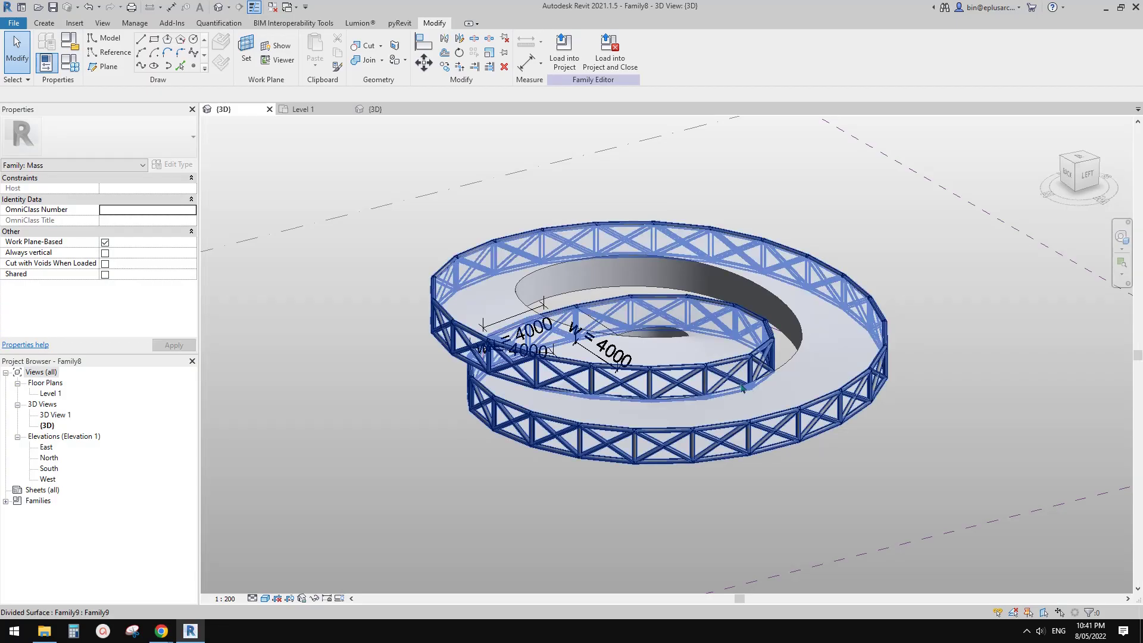
# - Divide the top face of the spiral ring mass into a UV grid
pyautogui.scroll(-2, 729, 391)
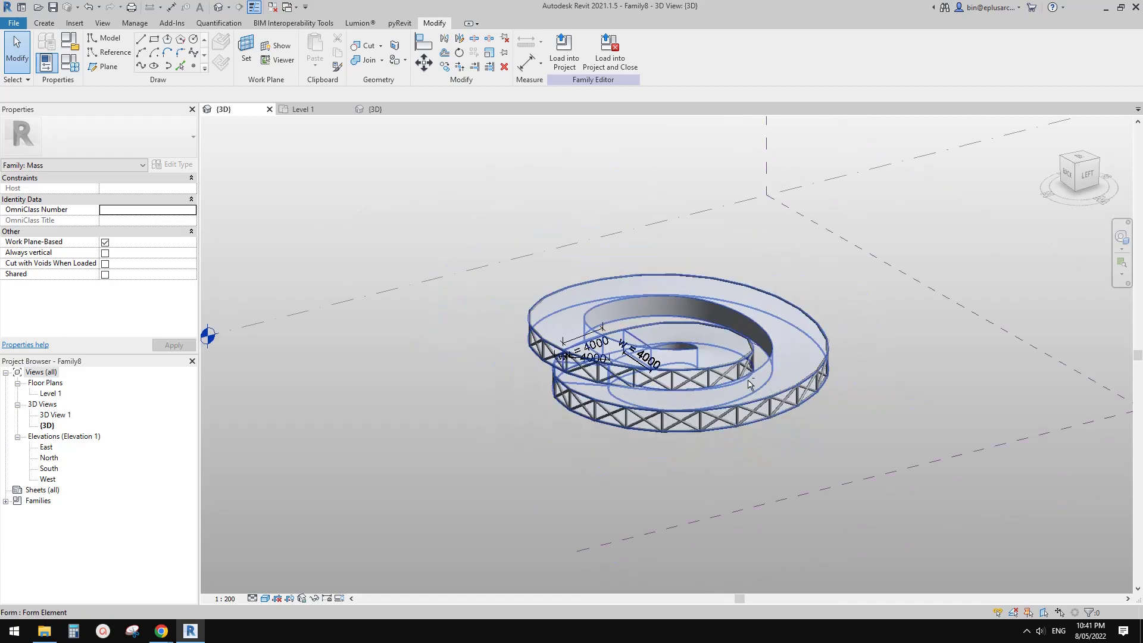
pyautogui.keyDown('shift'); pyautogui.moveTo(745, 393); pyautogui.dragTo(595, 436, button='middle'); pyautogui.keyUp('shift')
pyautogui.scroll(5, 602, 437)
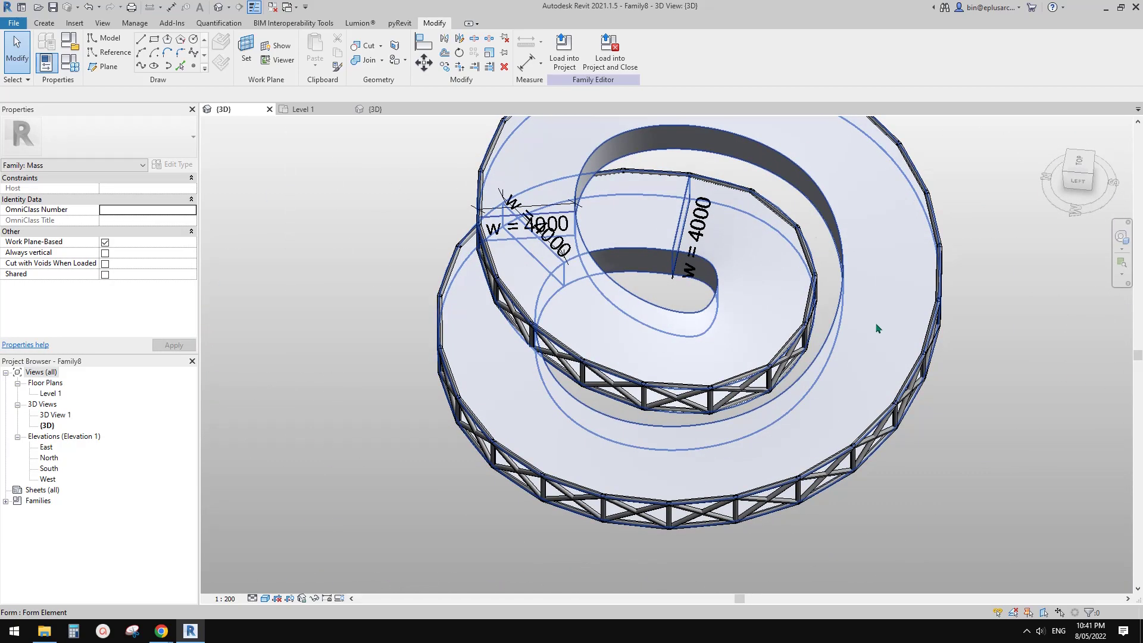
pyautogui.moveTo(811, 445); pyautogui.dragTo(612, 381, button='middle')
pyautogui.scroll(-1, 785, 459)
pyautogui.click(561, 409)
pyautogui.scroll(1, 562, 408)
pyautogui.moveTo(612, 382); pyautogui.dragTo(667, 442, button='middle')
pyautogui.scroll(-1, 541, 421)
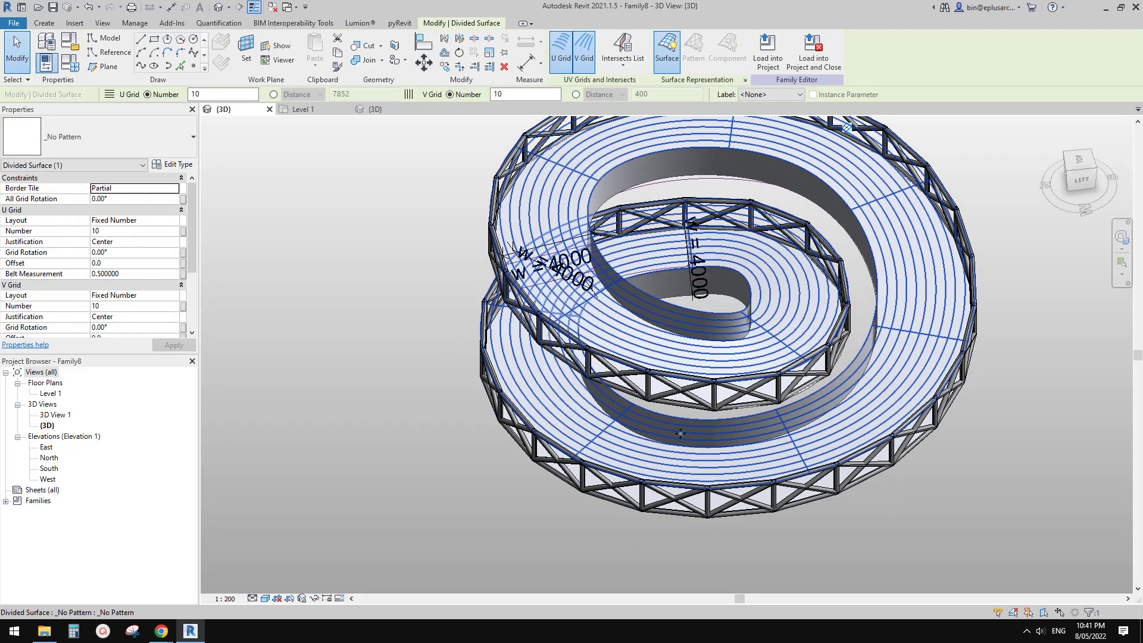
# - Match the top surface's division to the outer wall by setting the U grid number to 40 and the V grid number to 1
pyautogui.keyDown('shift'); pyautogui.moveTo(737, 440); pyautogui.dragTo(801, 438, button='middle'); pyautogui.keyUp('shift')
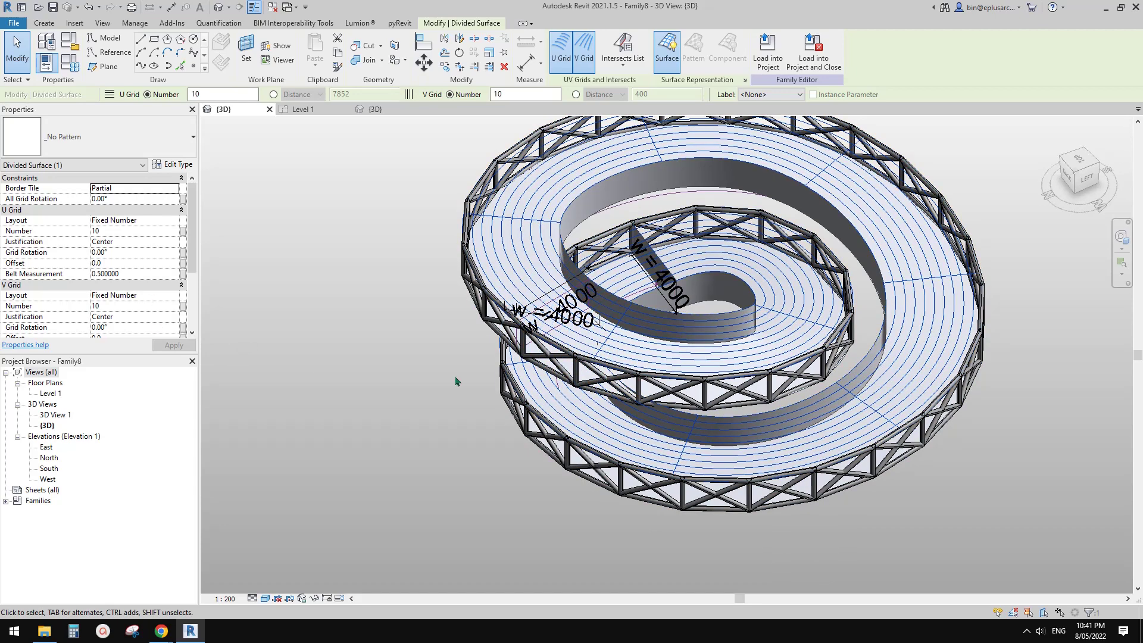
pyautogui.click(738, 488)
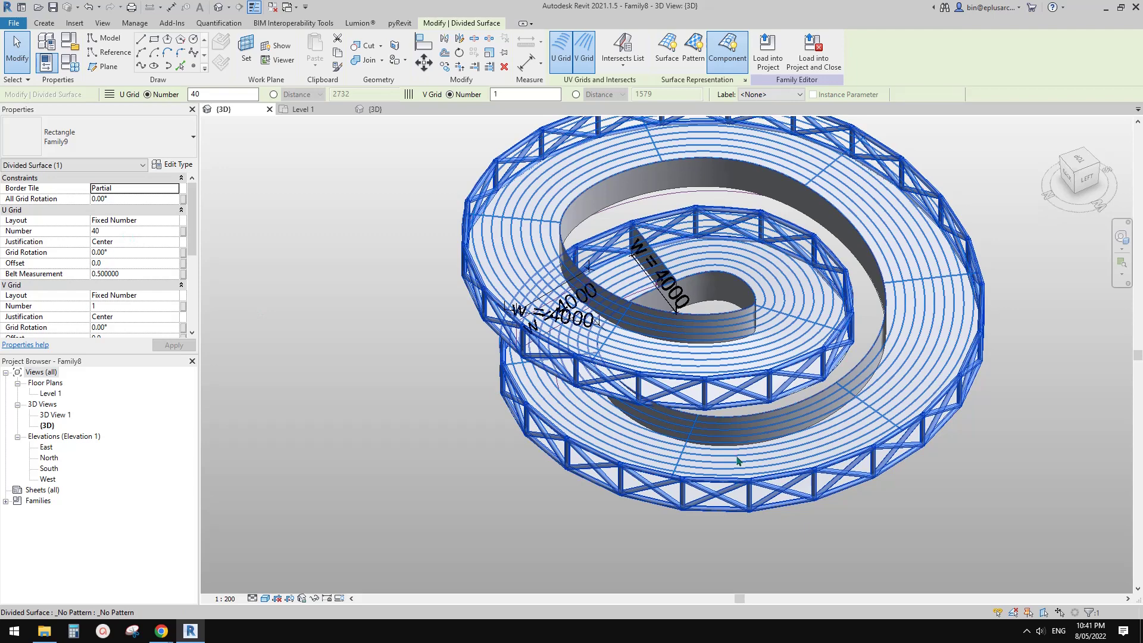
pyautogui.click(738, 461)
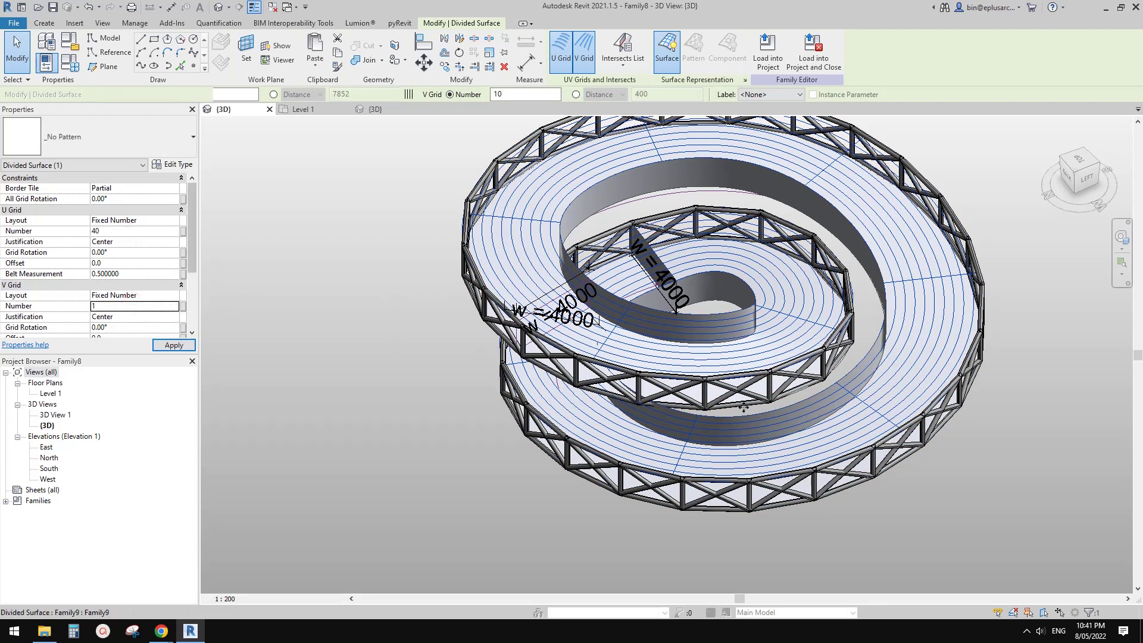
pyautogui.scroll(5, 744, 407)
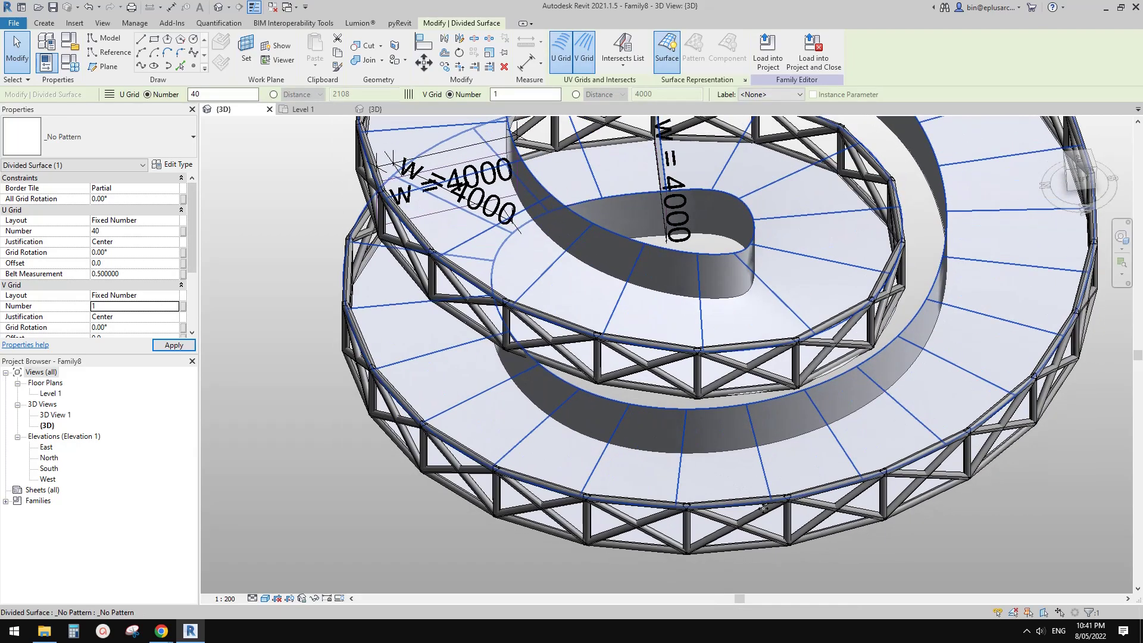
pyautogui.keyDown('shift'); pyautogui.moveTo(764, 508); pyautogui.dragTo(774, 500, button='middle'); pyautogui.keyUp('shift')
pyautogui.keyDown('shift'); pyautogui.moveTo(783, 485); pyautogui.dragTo(682, 431, button='middle'); pyautogui.keyUp('shift')
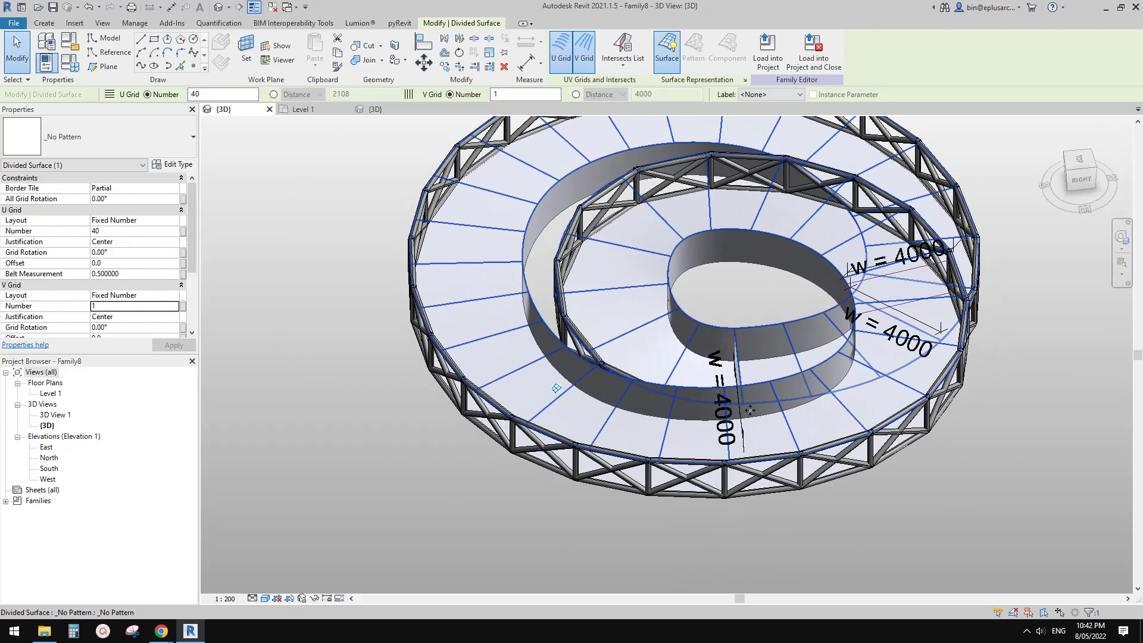
# - Try a U grid number of 39 on the divided top surface to align it with the outer wall
pyautogui.keyDown('shift'); pyautogui.moveTo(750, 410); pyautogui.dragTo(801, 438, button='middle'); pyautogui.keyUp('shift')
pyautogui.scroll(2, 698, 411)
pyautogui.click(800, 448)
pyautogui.click(128, 232)
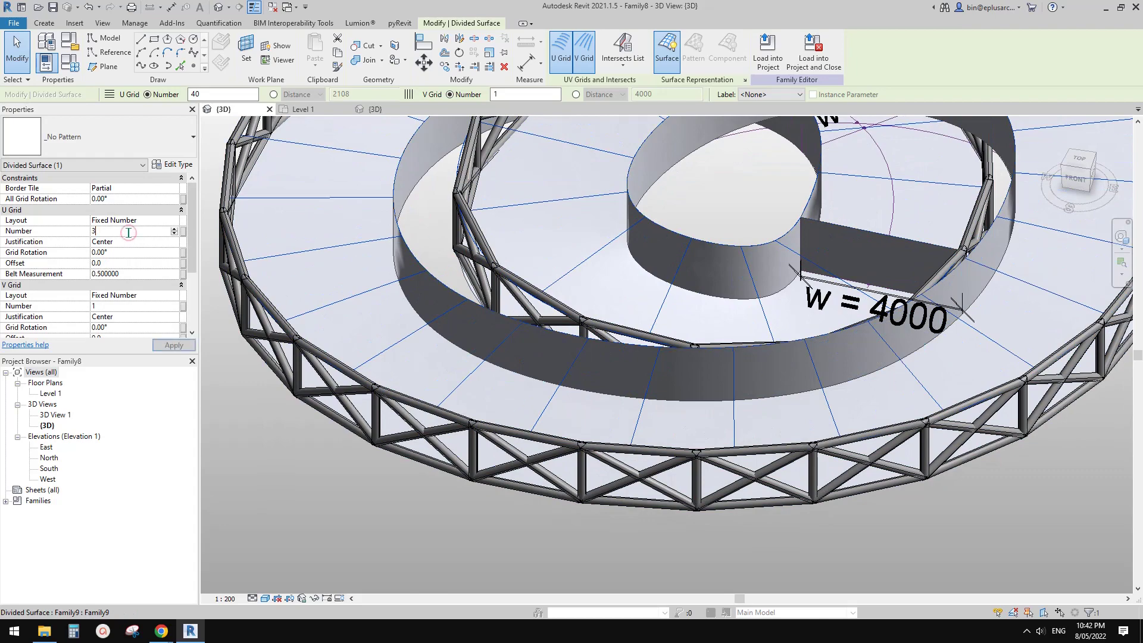
pyautogui.keyDown('shift'); pyautogui.moveTo(743, 316); pyautogui.dragTo(783, 383, button='middle'); pyautogui.keyUp('shift')
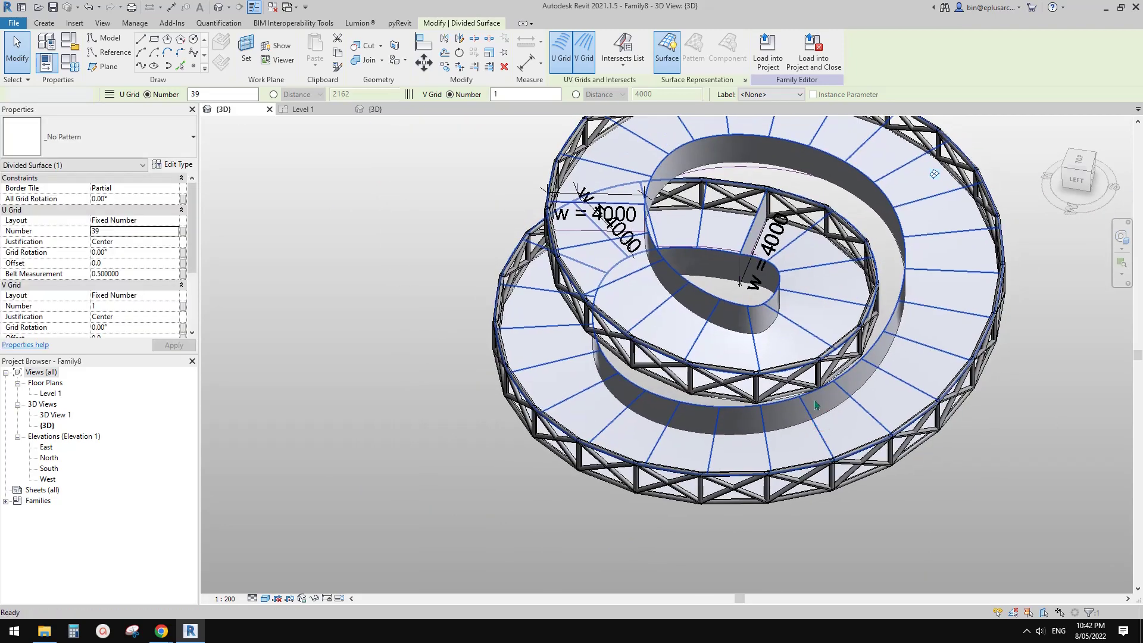
pyautogui.press('Escape')
# - Hide the panel components on the outer divided wall and display its surface grid instead
pyautogui.keyDown('shift'); pyautogui.moveTo(868, 420); pyautogui.dragTo(737, 411, button='middle'); pyautogui.keyUp('shift')
pyautogui.scroll(1, 691, 339)
pyautogui.click(667, 475)
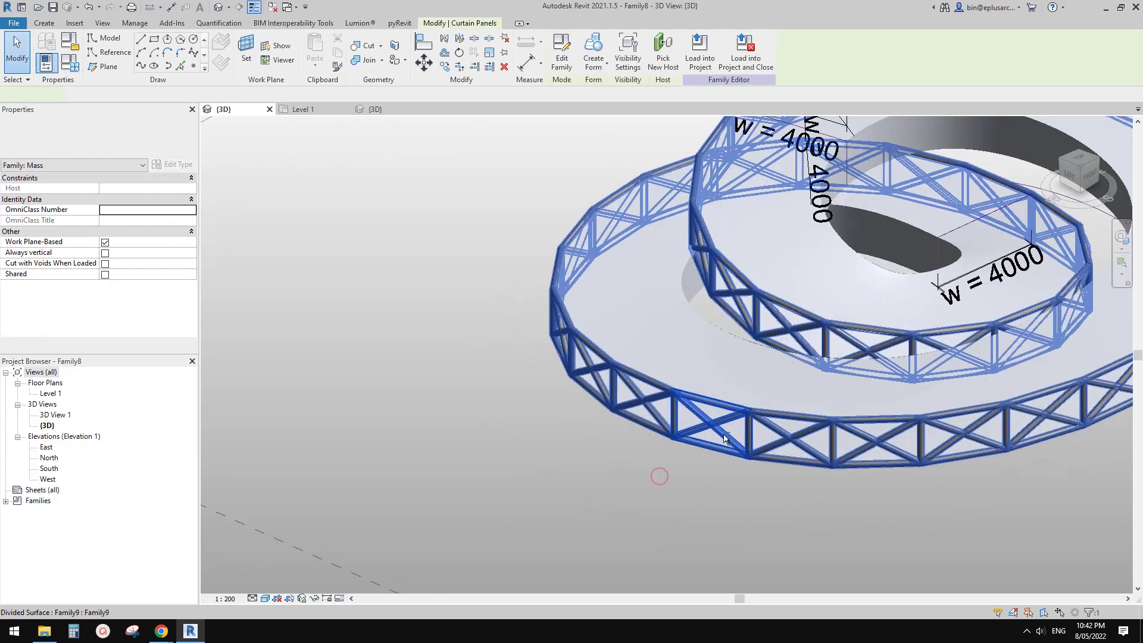
pyautogui.press('Escape')
pyautogui.scroll(1, 757, 428)
pyautogui.click(798, 444)
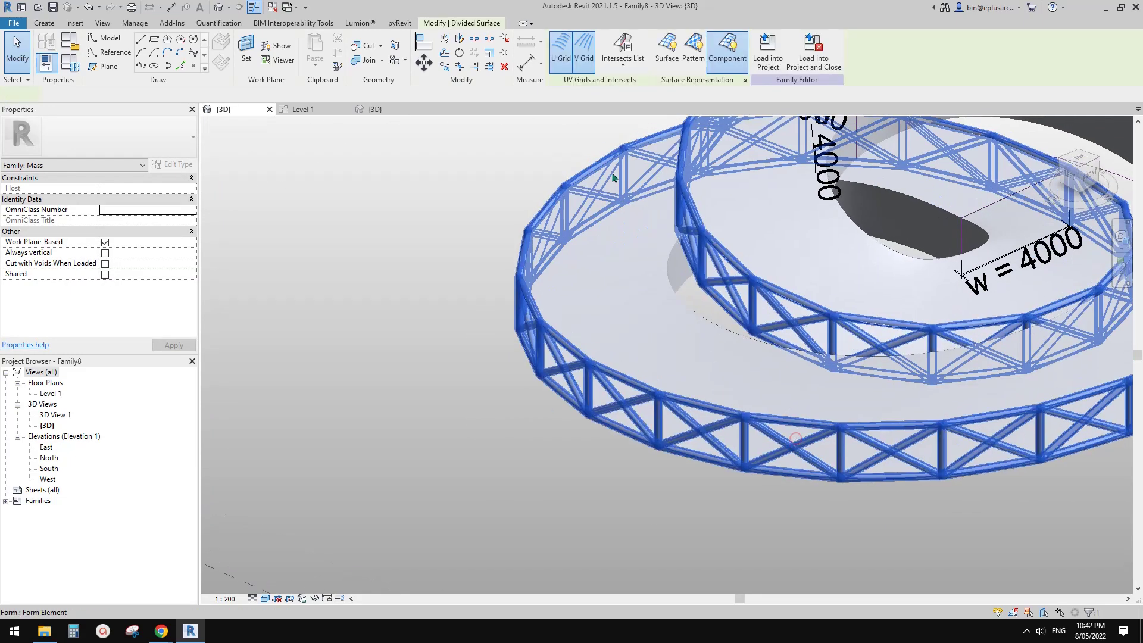
pyautogui.click(727, 48)
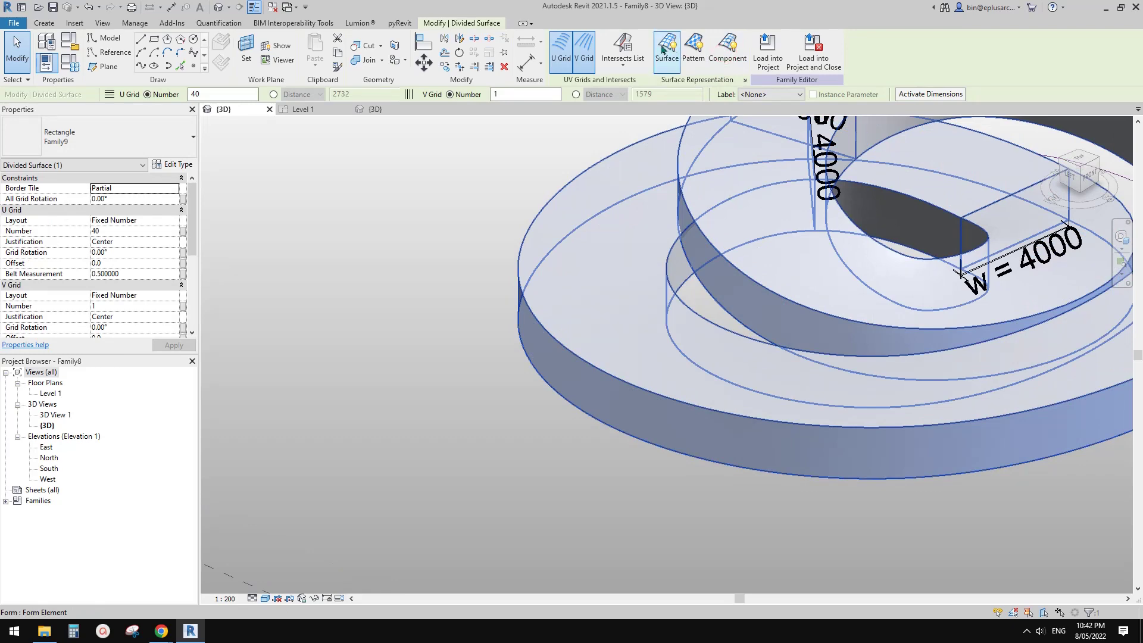
pyautogui.click(662, 49)
pyautogui.moveTo(753, 368); pyautogui.dragTo(706, 341, button='middle')
pyautogui.press('Escape')
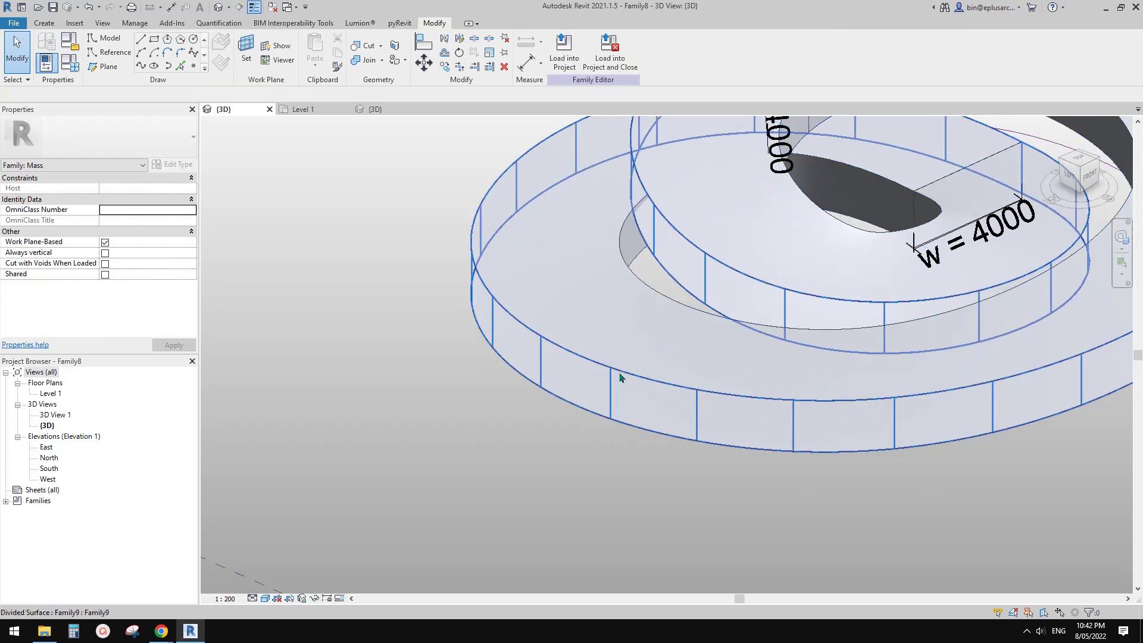
# - Divide the inner side face of the ring with a U grid number of 40 and a V grid number of 1
pyautogui.keyDown('shift'); pyautogui.moveTo(617, 381); pyautogui.dragTo(692, 393, button='middle'); pyautogui.keyUp('shift')
pyautogui.scroll(2, 736, 511)
pyautogui.click(736, 518)
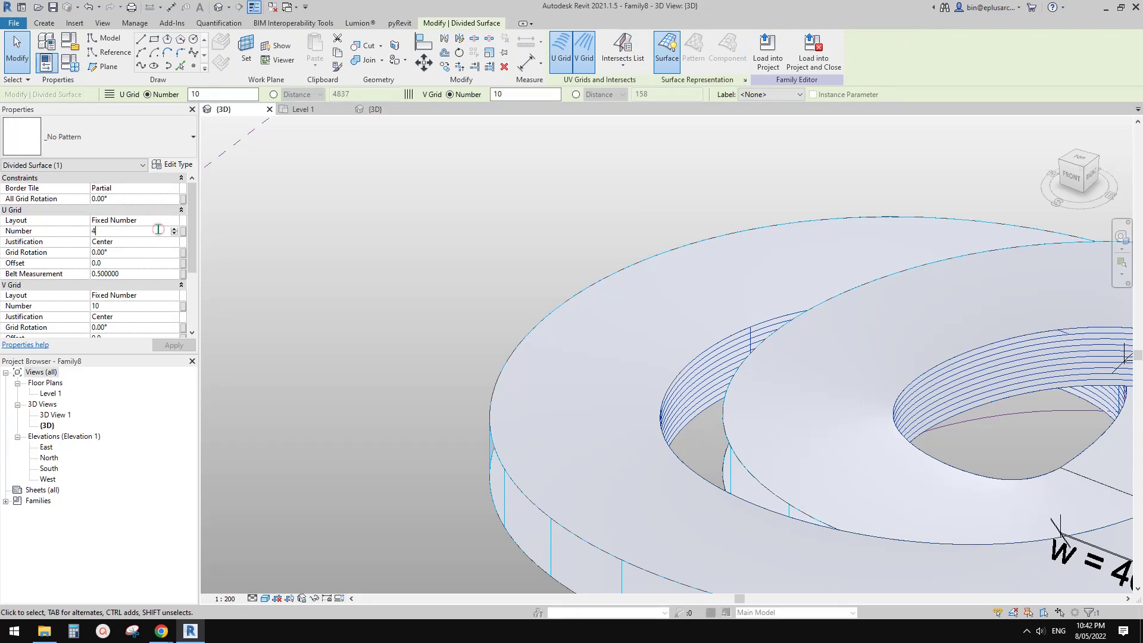
pyautogui.scroll(-1, 666, 316)
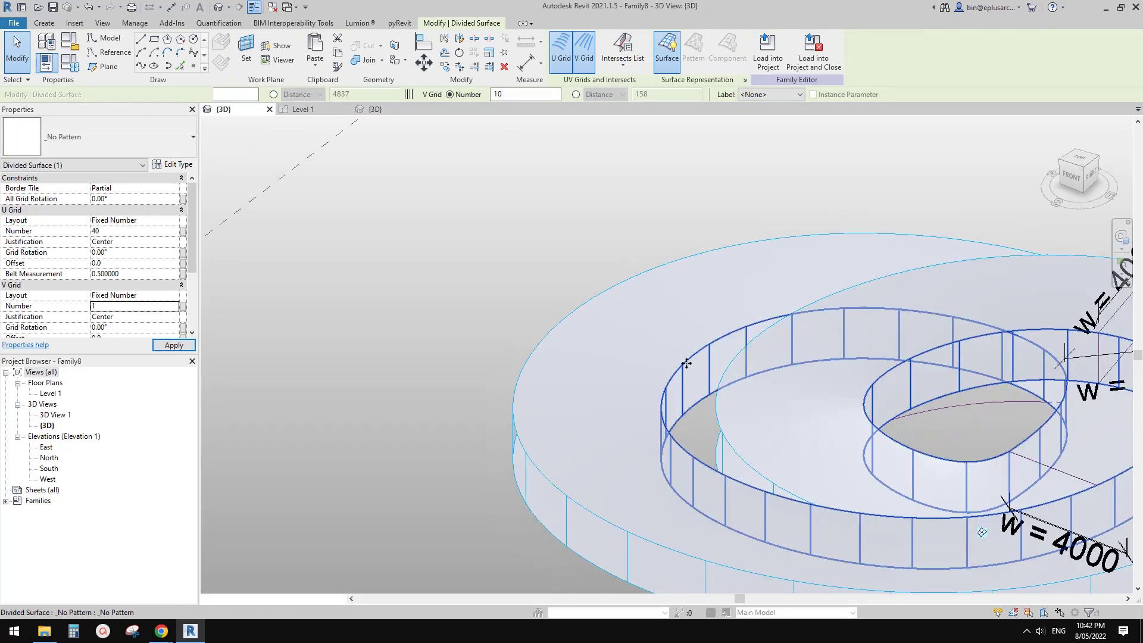
pyautogui.moveTo(682, 362); pyautogui.dragTo(686, 276, button='middle')
pyautogui.keyDown('shift'); pyautogui.moveTo(679, 341); pyautogui.dragTo(863, 421, button='middle'); pyautogui.keyUp('shift')
pyautogui.scroll(-1, 763, 253)
pyautogui.moveTo(799, 374); pyautogui.dragTo(881, 358, button='middle')
pyautogui.keyDown('shift'); pyautogui.moveTo(815, 377); pyautogui.dragTo(704, 330, button='middle'); pyautogui.keyUp('shift')
# - Turn on nodes in the surface representation of the outer divided wall
pyautogui.press('Escape')
pyautogui.click(672, 322)
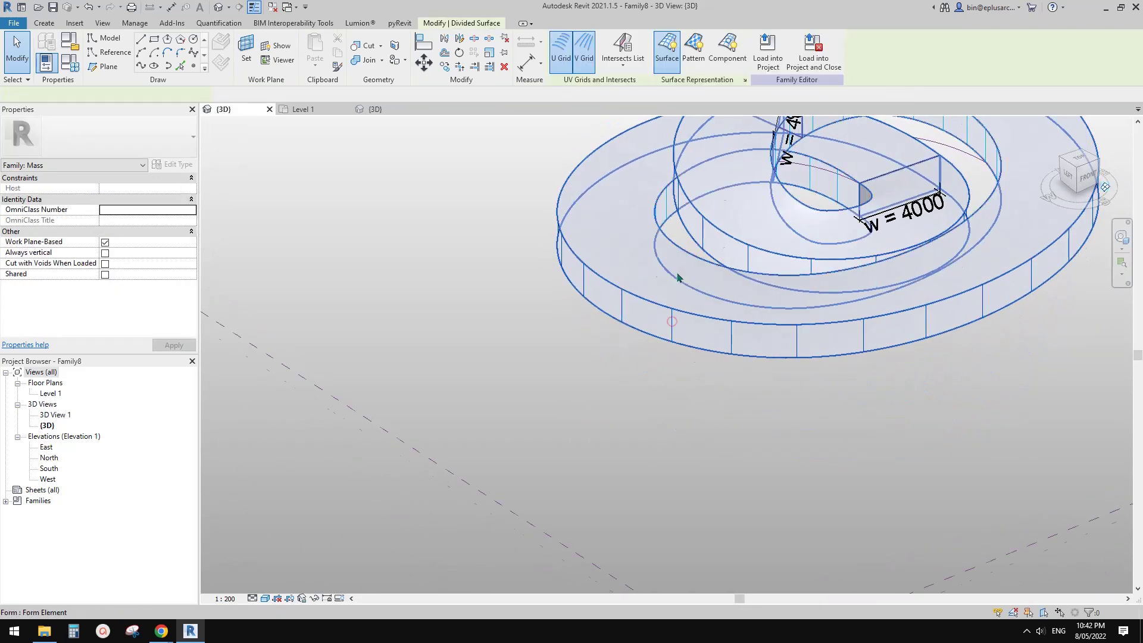
pyautogui.moveTo(680, 276); pyautogui.dragTo(668, 319, button='middle')
pyautogui.click(737, 77)
pyautogui.click(744, 80)
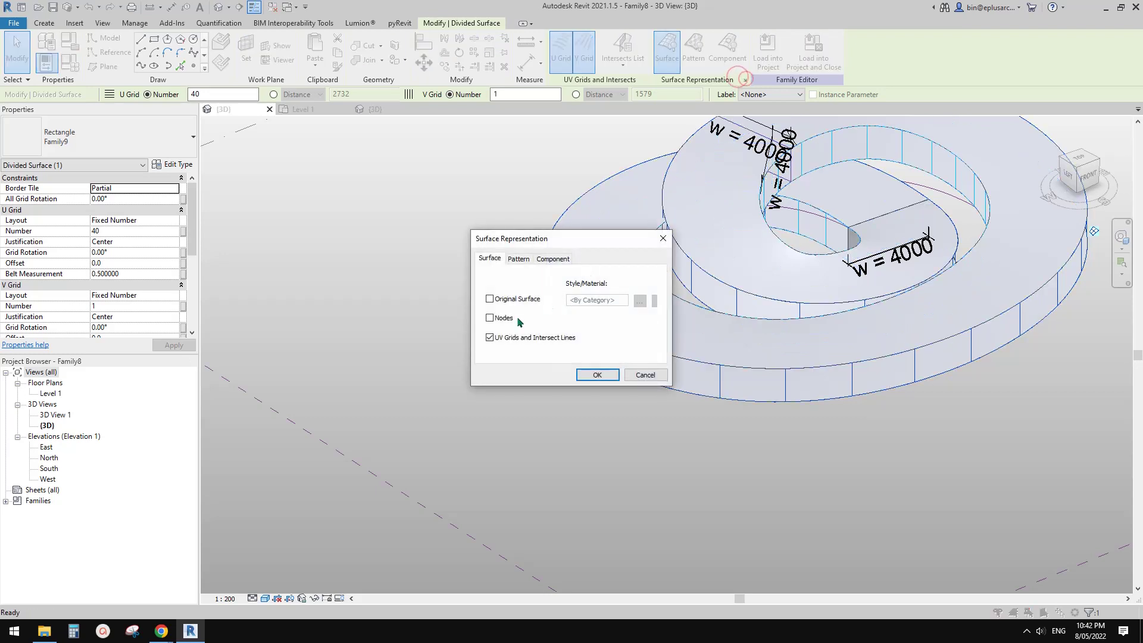
pyautogui.click(597, 375)
pyautogui.click(592, 377)
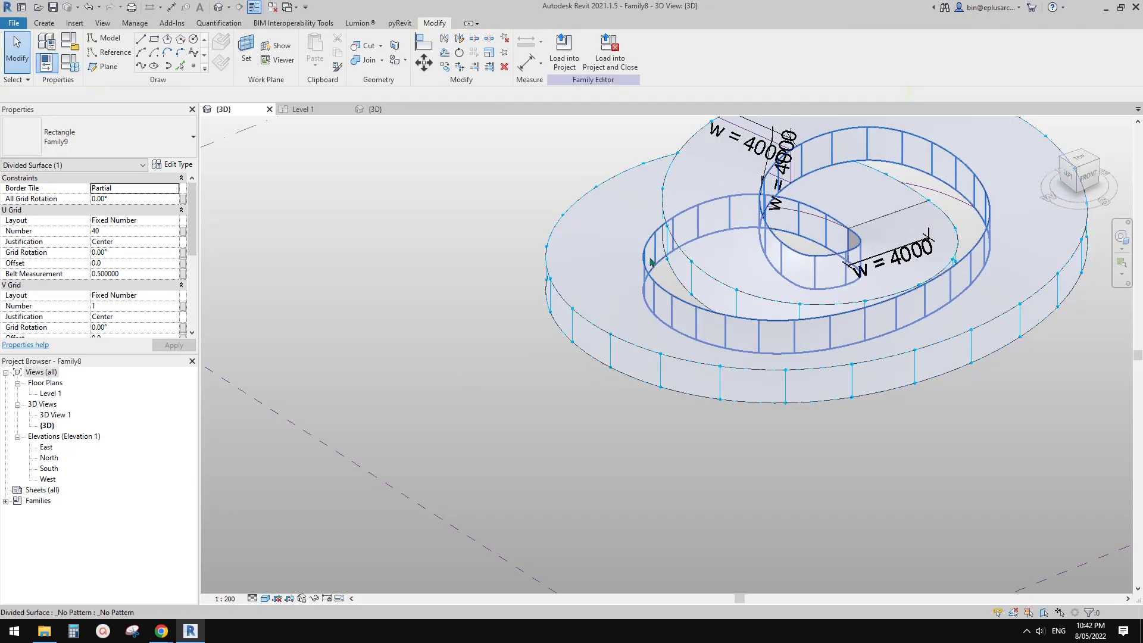
# - Turn on nodes in the surface representation of the inner divided wall
pyautogui.click(653, 258)
pyautogui.click(745, 80)
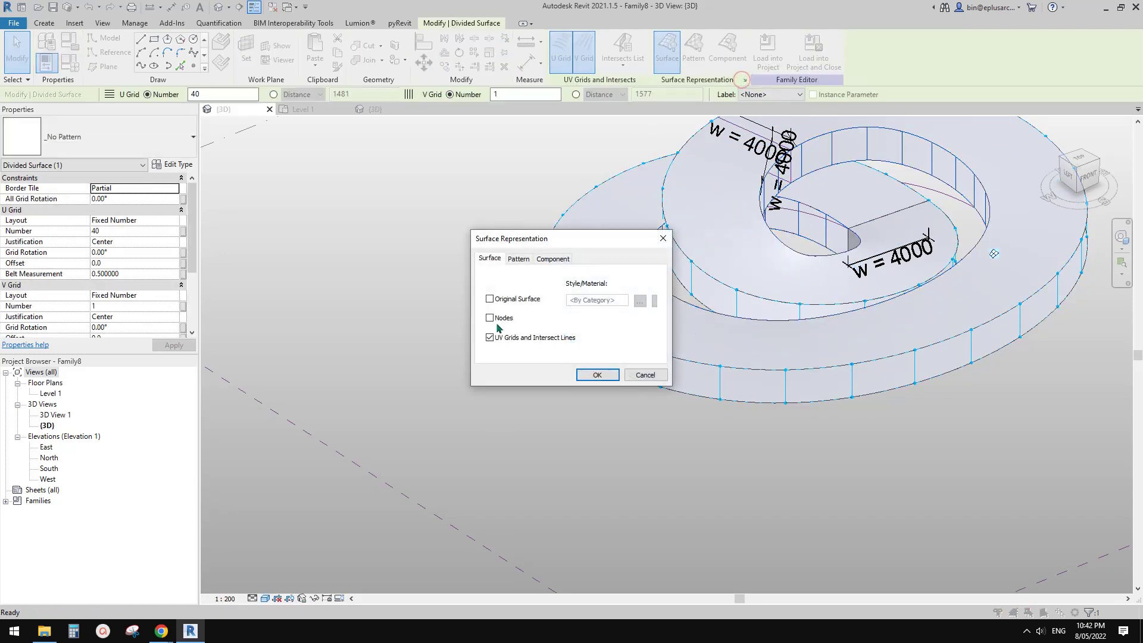
pyautogui.click(597, 375)
pyautogui.keyDown('shift'); pyautogui.moveTo(598, 375); pyautogui.dragTo(727, 429, button='middle'); pyautogui.keyUp('shift')
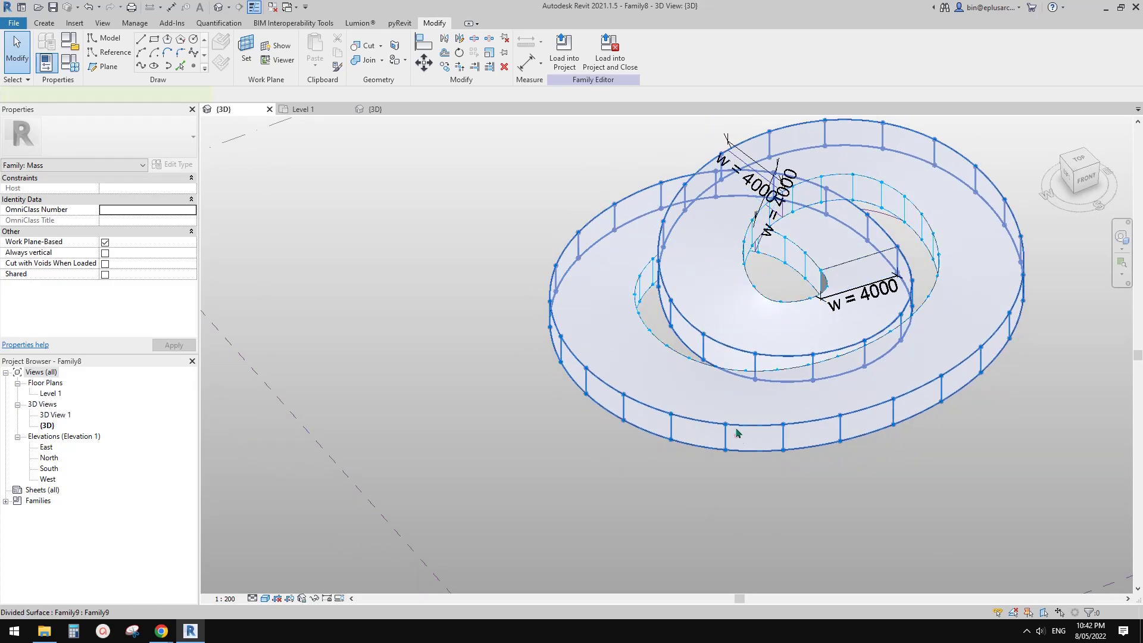
# - Restore the display of the panel components on the outer divided wall
pyautogui.click(737, 433)
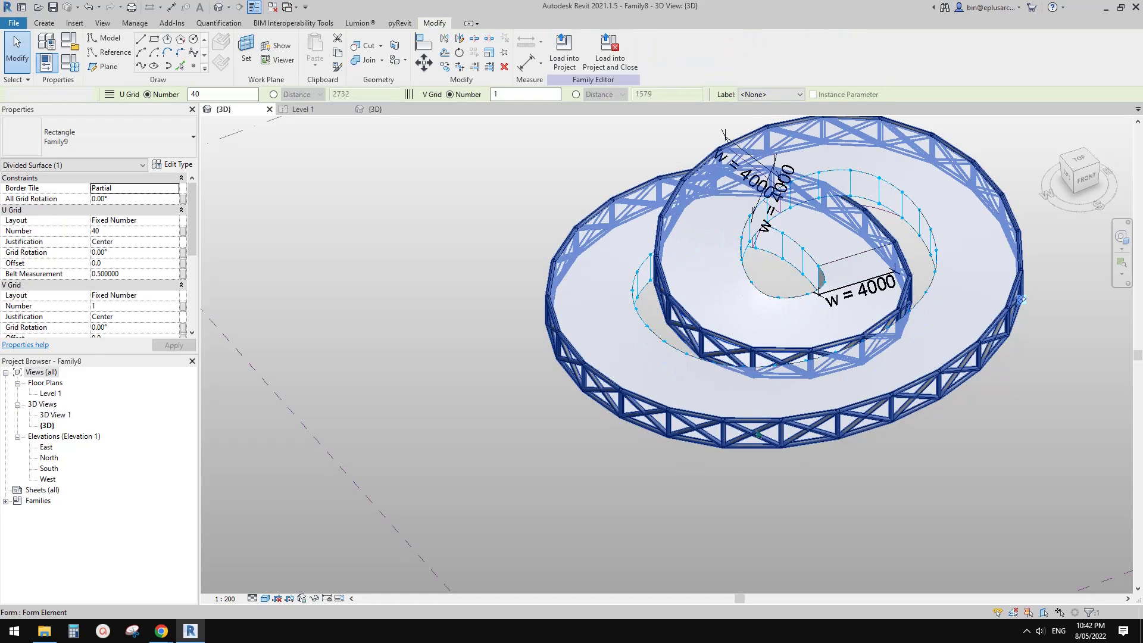
pyautogui.press('Escape')
pyautogui.scroll(5, 758, 434)
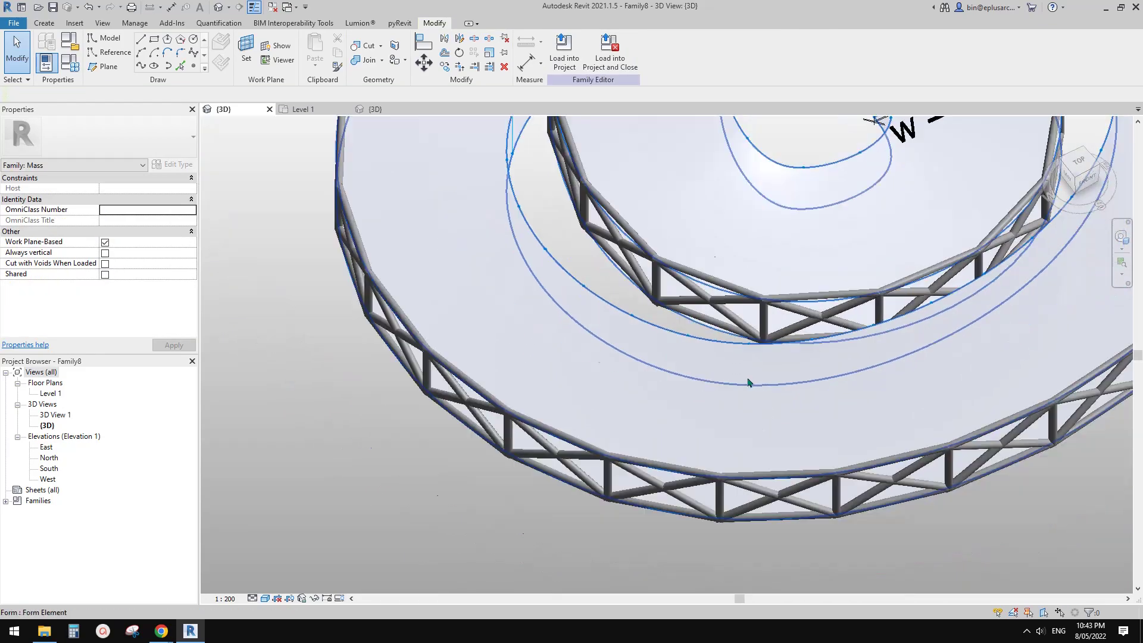
pyautogui.keyDown('shift'); pyautogui.moveTo(749, 381); pyautogui.dragTo(642, 359, button='middle'); pyautogui.keyUp('shift')
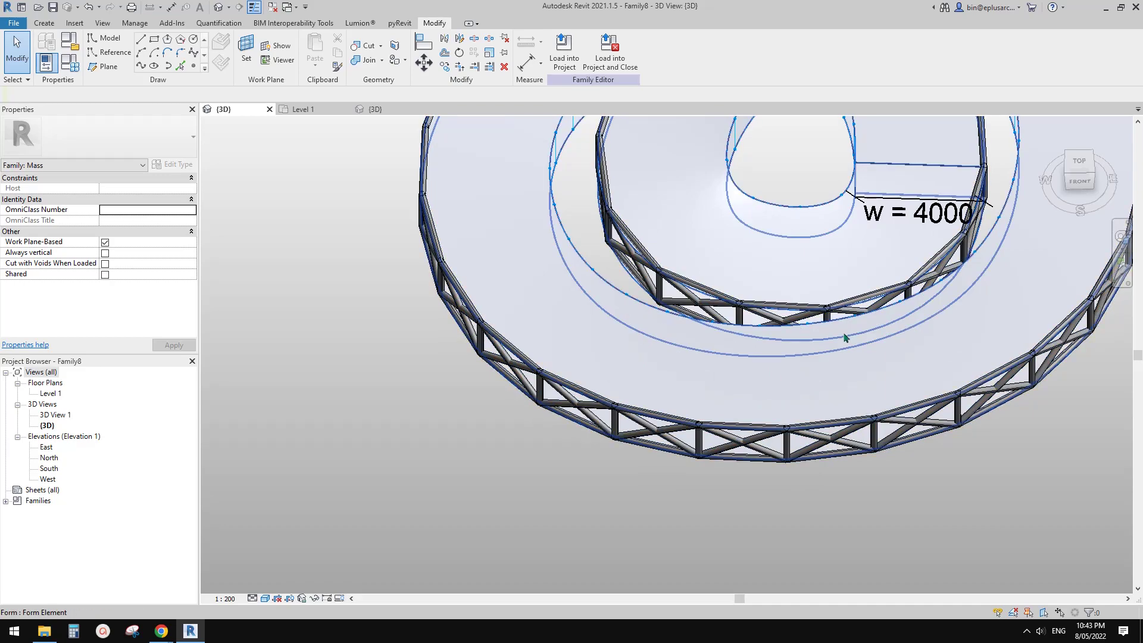
pyautogui.keyDown('shift'); pyautogui.moveTo(842, 332); pyautogui.dragTo(884, 385, button='middle'); pyautogui.keyUp('shift')
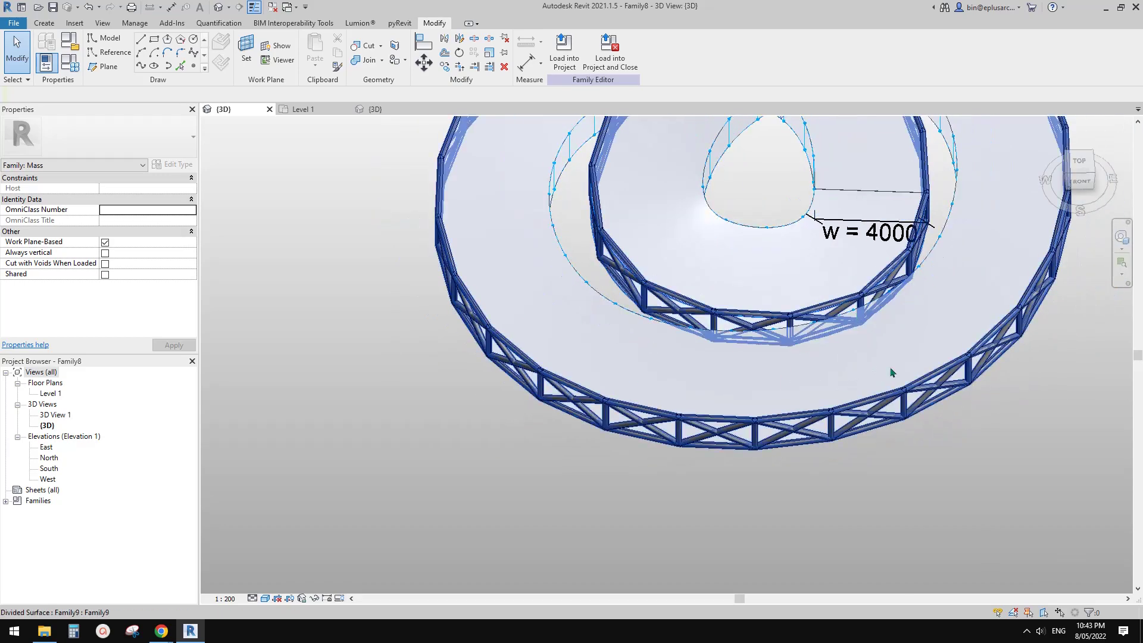
# - Apply the Rectangle Family9 panel to the inner divided wall
pyautogui.moveTo(982, 274); pyautogui.dragTo(589, 239, button='middle')
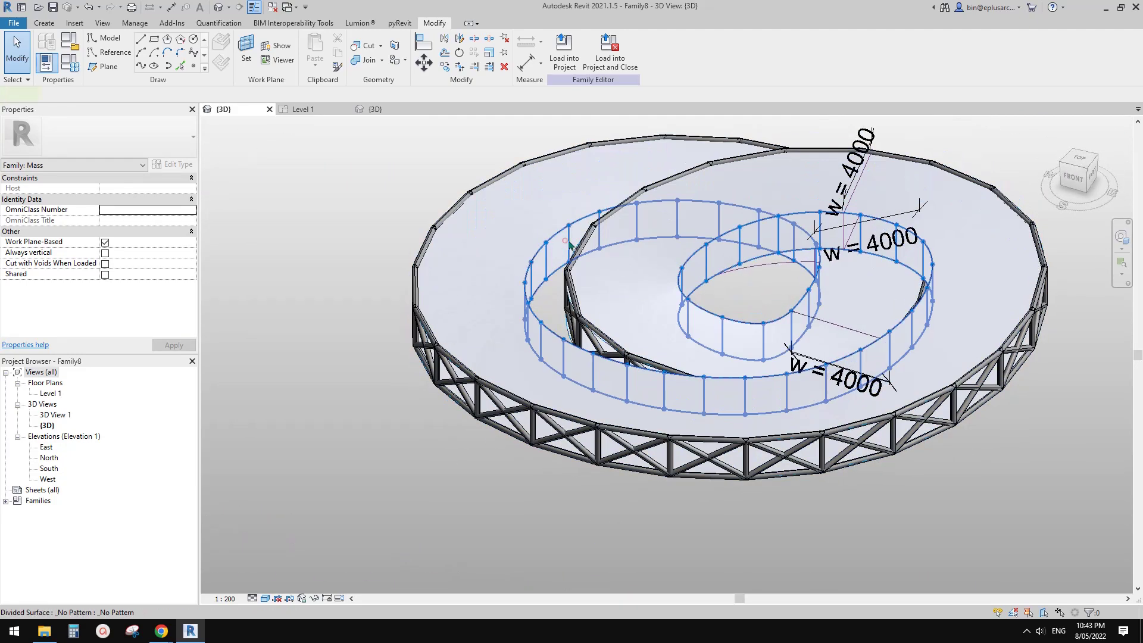
pyautogui.click(589, 240)
pyautogui.click(120, 135)
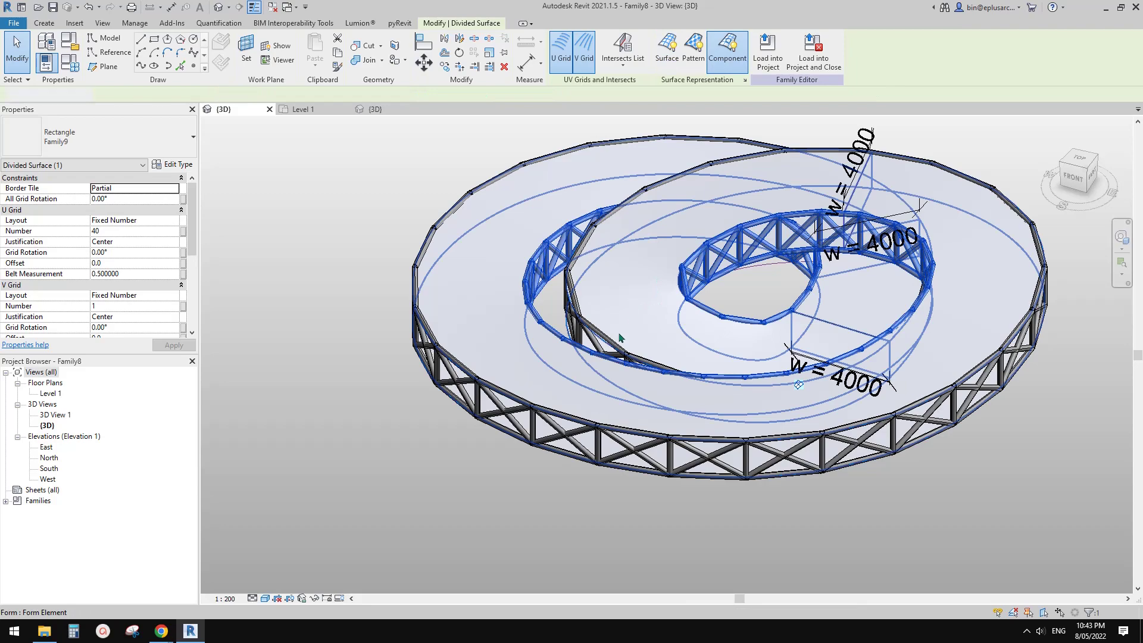
pyautogui.keyDown('shift'); pyautogui.moveTo(619, 338); pyautogui.dragTo(740, 362, button='middle'); pyautogui.keyUp('shift')
pyautogui.press('Escape')
# - Examine how the tubular panels on the outer and inner walls line up around the ring
pyautogui.scroll(1, 709, 406)
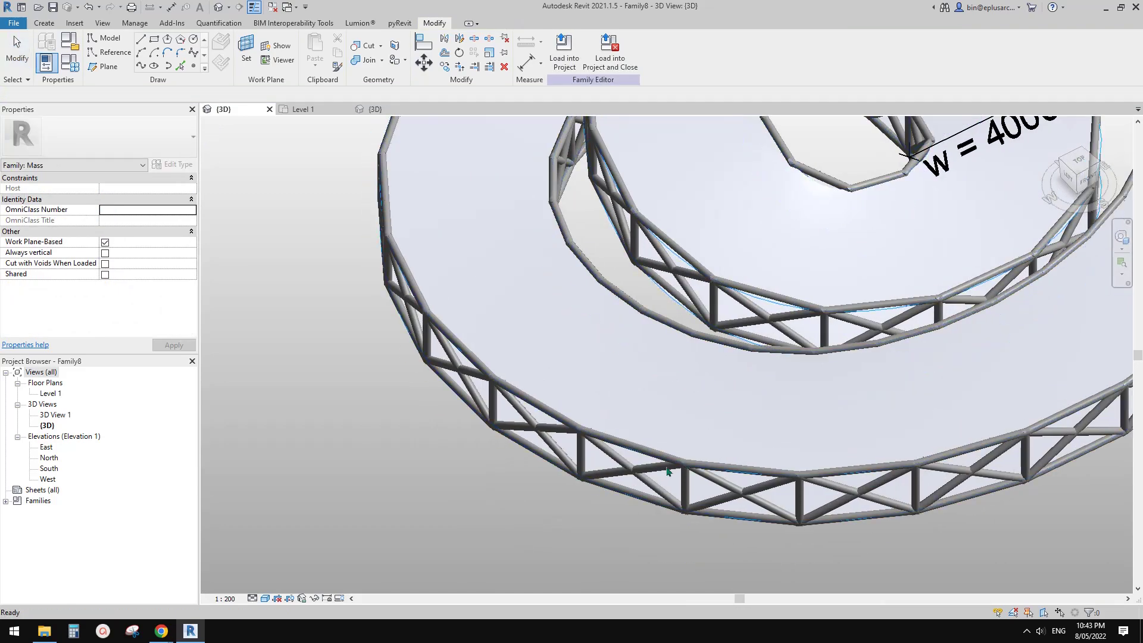
pyautogui.moveTo(691, 470); pyautogui.dragTo(606, 413, button='middle')
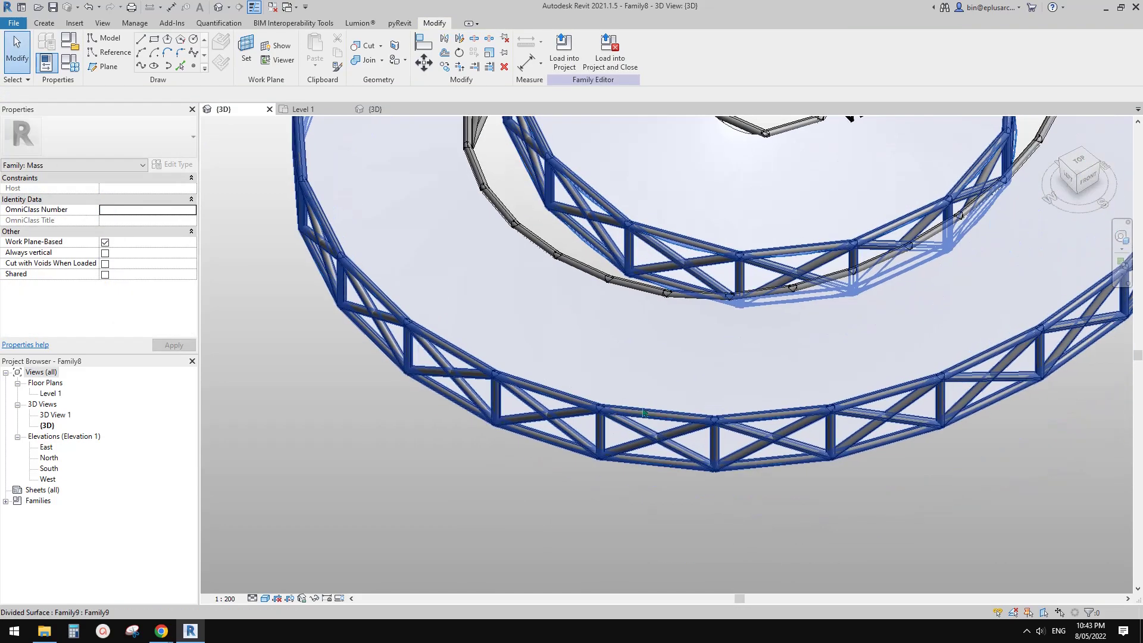
pyautogui.moveTo(657, 399); pyautogui.dragTo(641, 451, button='middle')
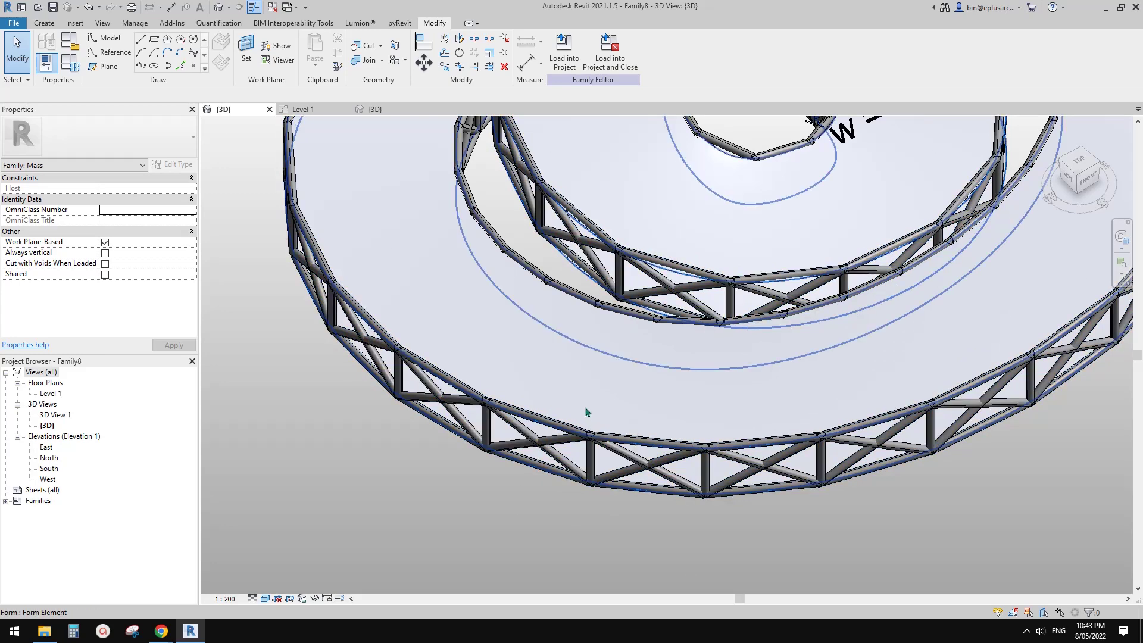
pyautogui.moveTo(587, 412); pyautogui.dragTo(601, 413, button='middle')
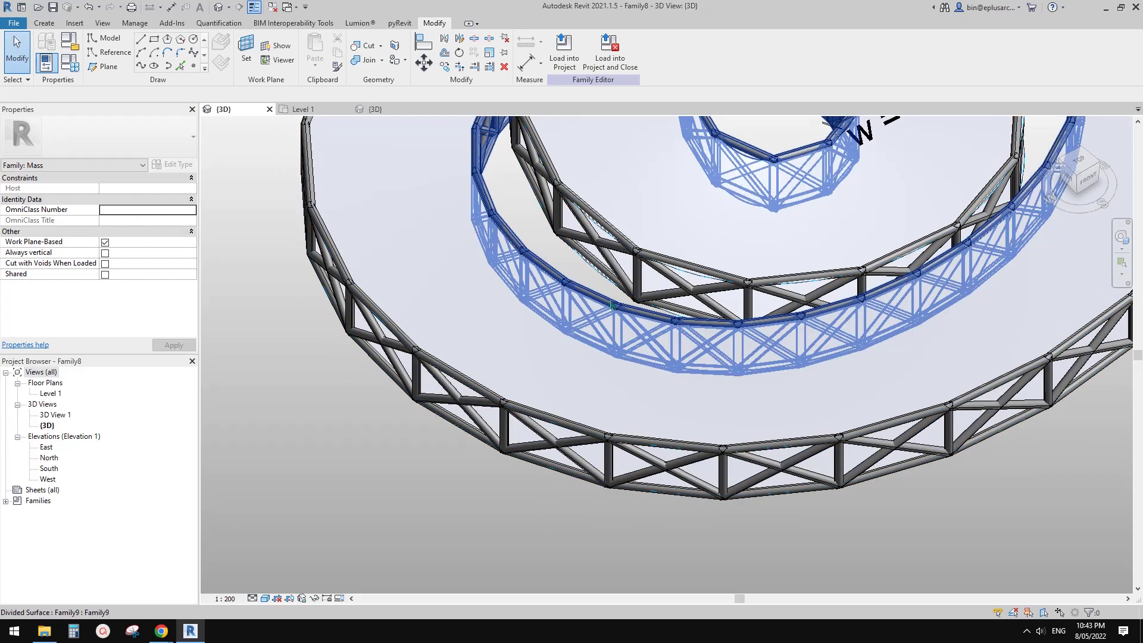
pyautogui.moveTo(589, 320); pyautogui.dragTo(587, 331, button='middle')
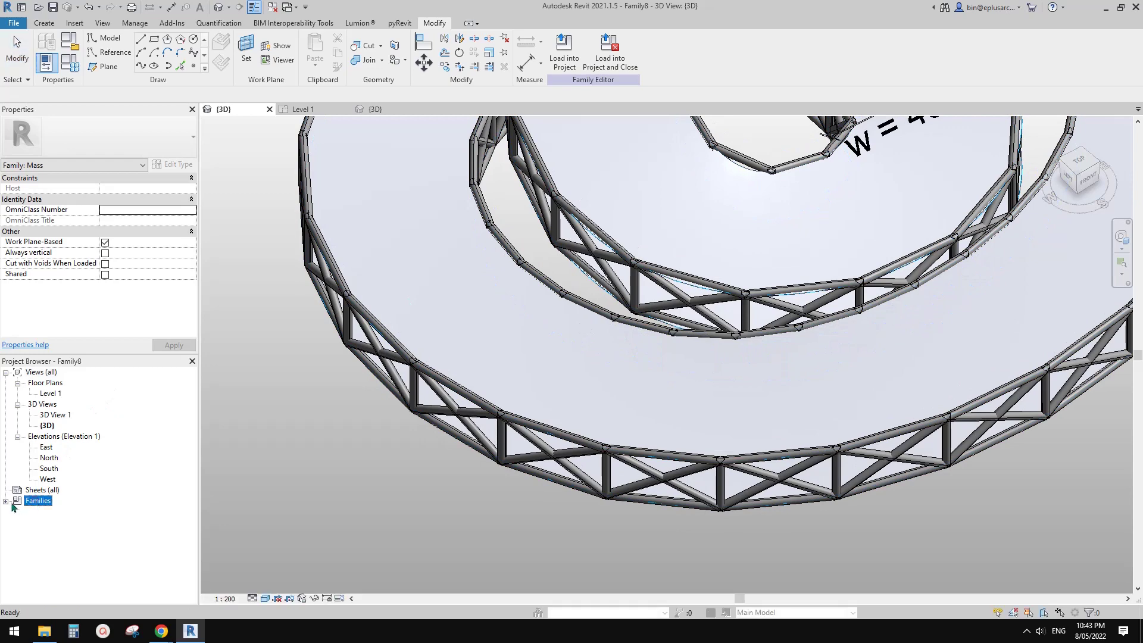
# - Place a freestanding Family9 curtain panel on four points in the empty area in front of the ring
pyautogui.click(560, 458)
pyautogui.click(482, 523)
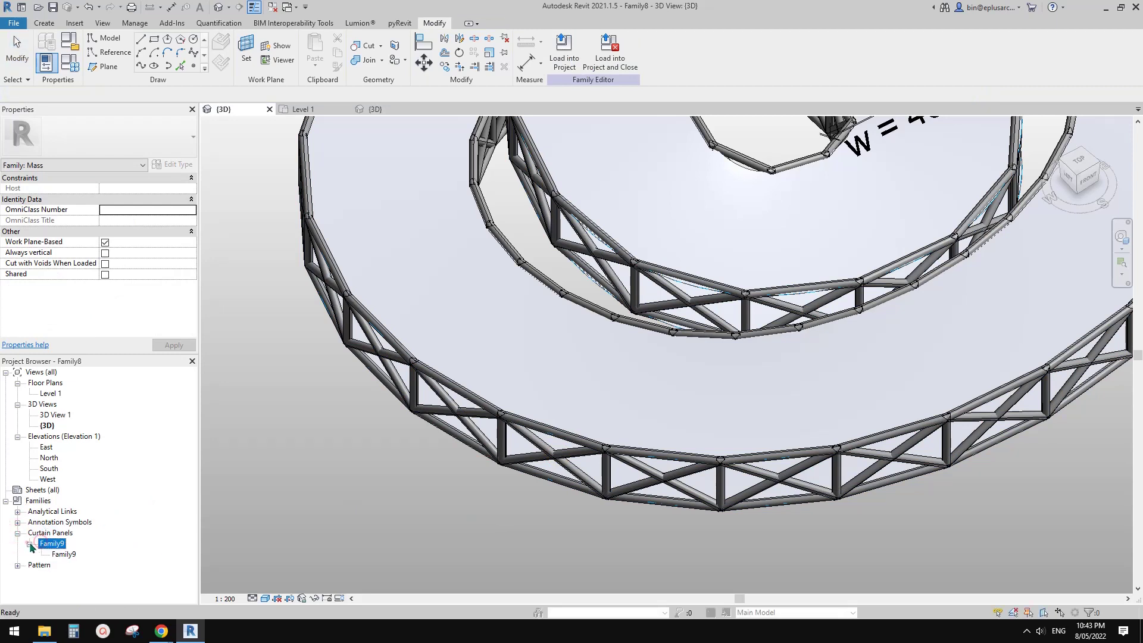
pyautogui.moveTo(56, 555); pyautogui.dragTo(443, 494)
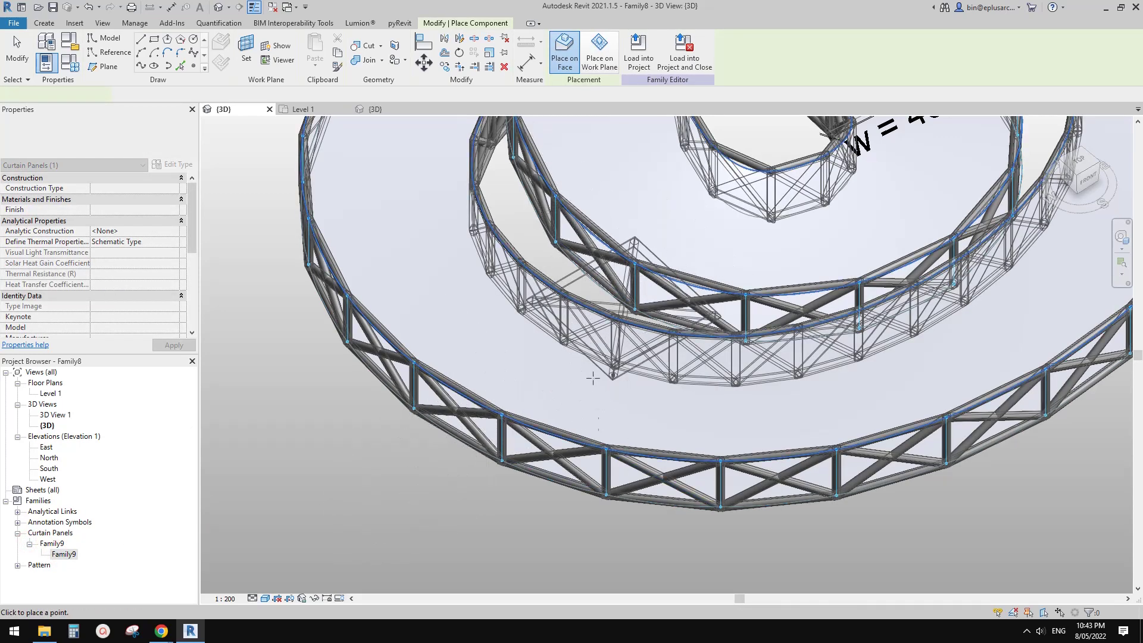
pyautogui.scroll(-3, 592, 377)
pyautogui.keyDown('shift'); pyautogui.moveTo(688, 425); pyautogui.dragTo(698, 466, button='middle'); pyautogui.keyUp('shift')
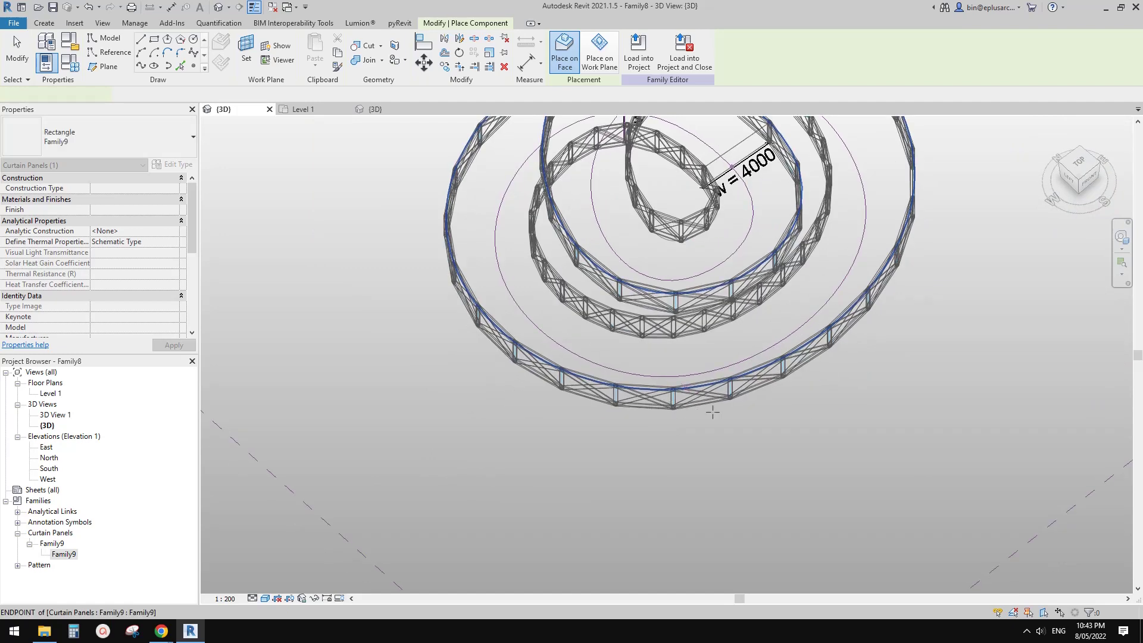
pyautogui.click(701, 474)
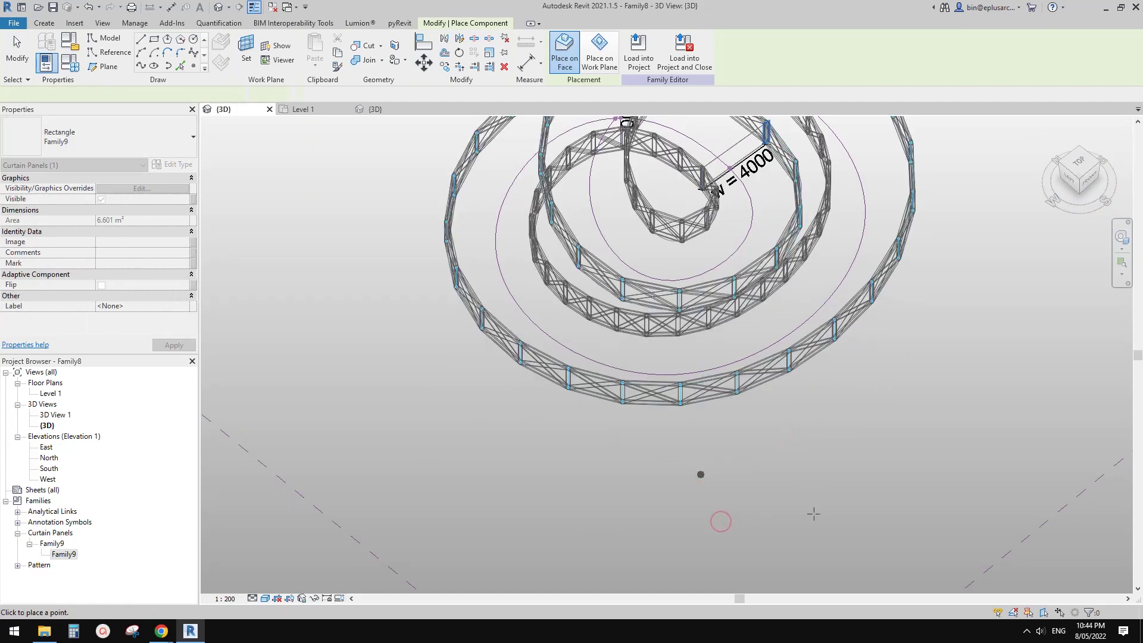
pyautogui.click(816, 455)
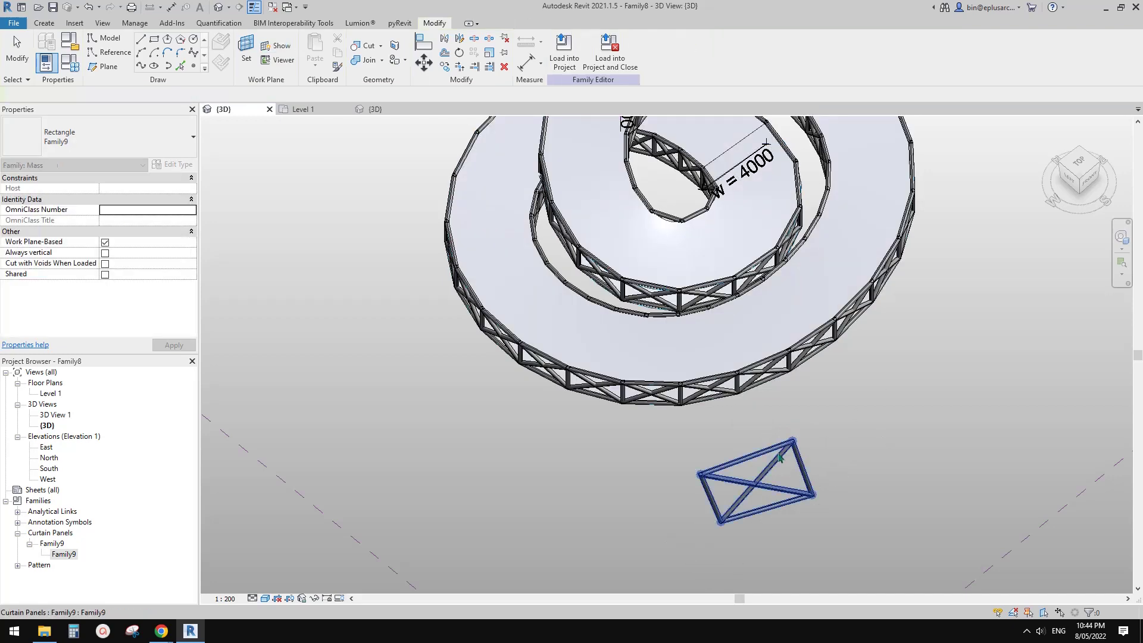
pyautogui.press('Escape')
pyautogui.scroll(3, 766, 439)
pyautogui.click(699, 396)
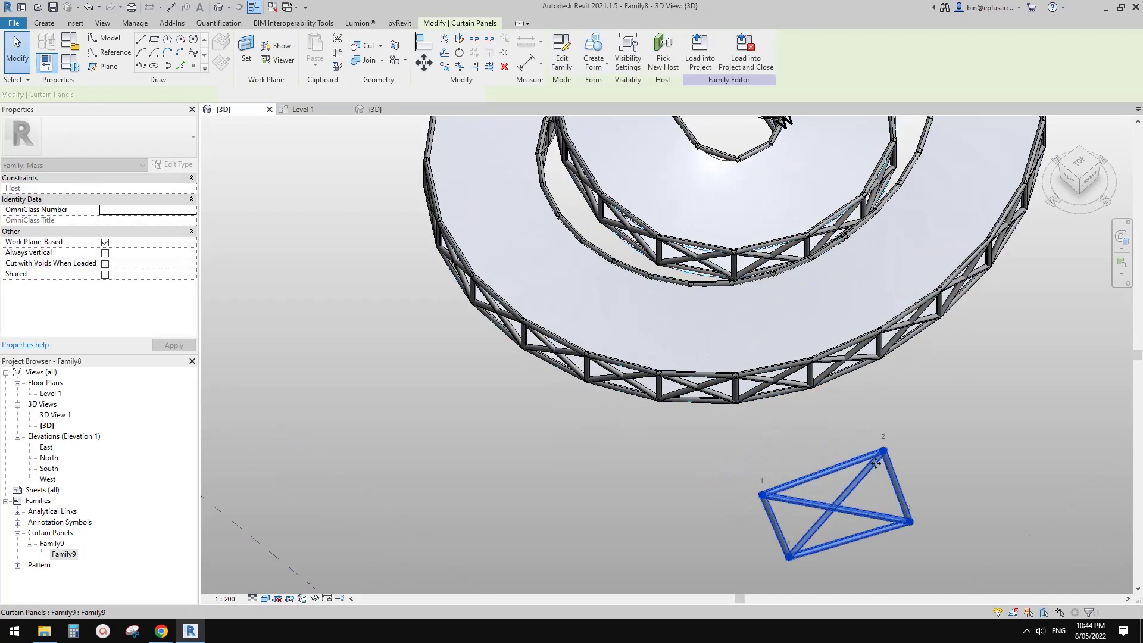
pyautogui.press('Escape')
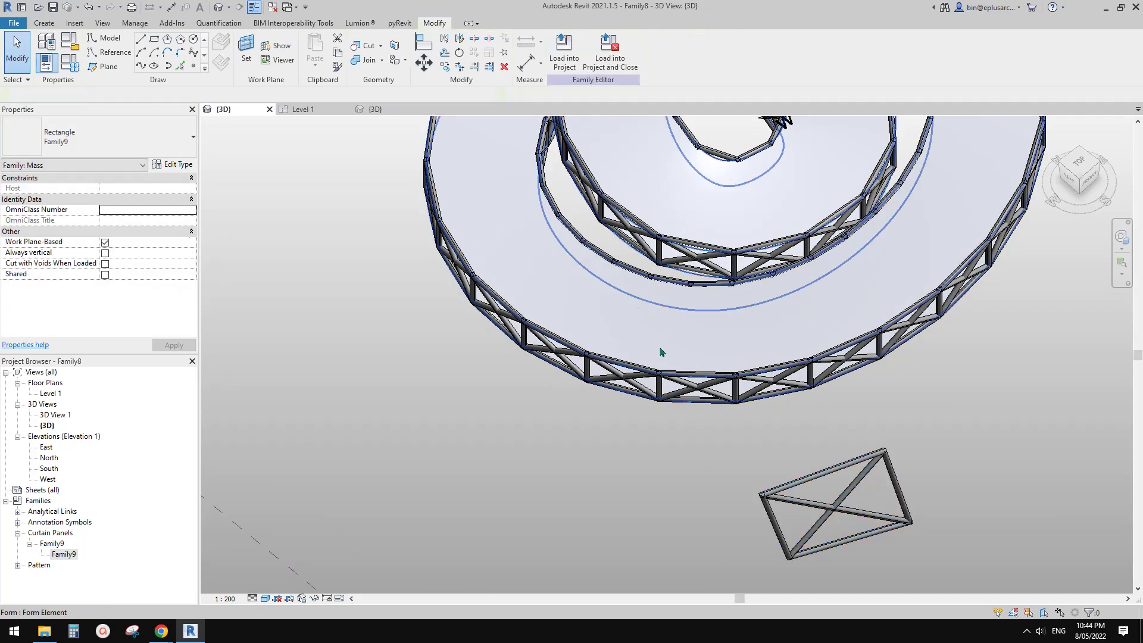
# - Hide the panel components on both the outer and the inner divided wall
pyautogui.click(653, 264)
pyautogui.keyDown('ctrl'); pyautogui.click(651, 275); pyautogui.keyUp('ctrl')
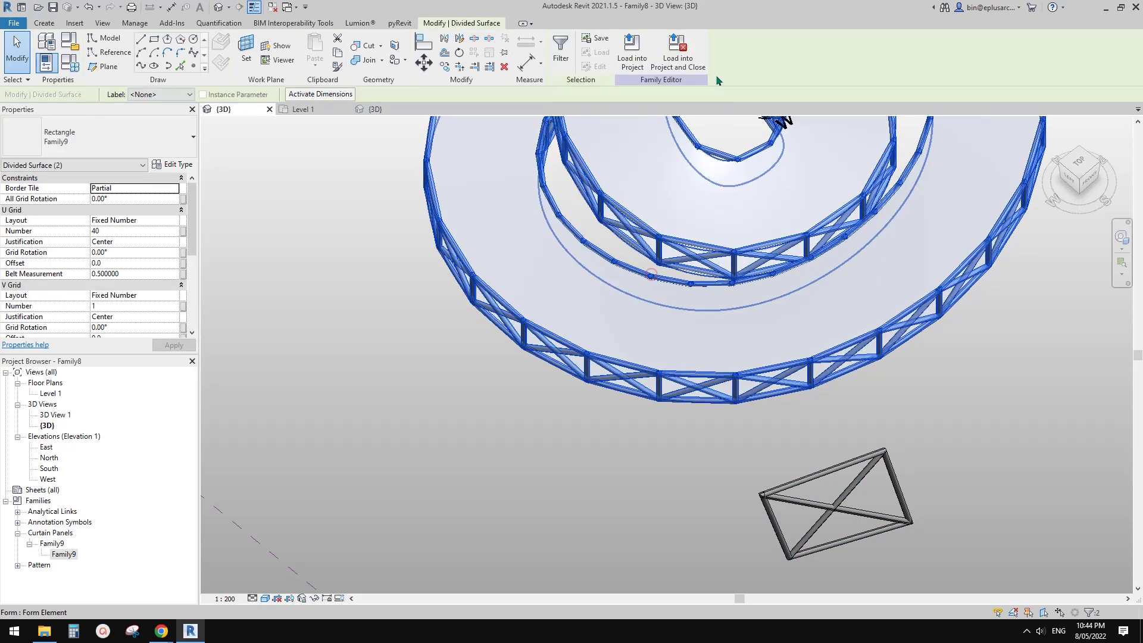
pyautogui.press('Escape')
pyautogui.click(664, 262)
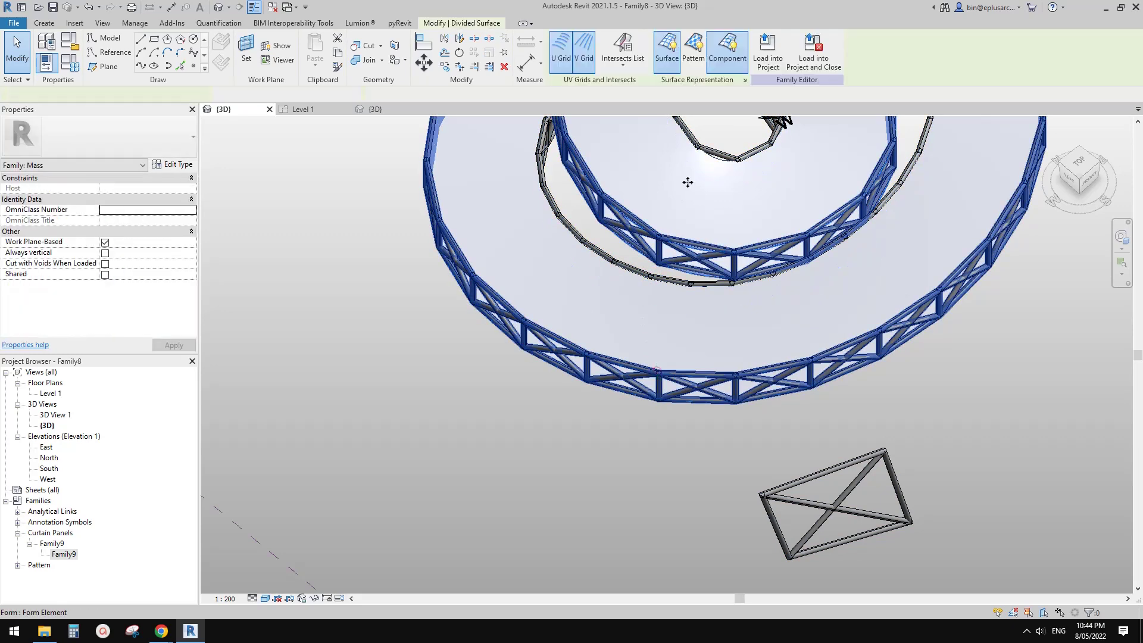
pyautogui.click(726, 51)
pyautogui.press('Escape')
pyautogui.click(630, 267)
pyautogui.click(726, 51)
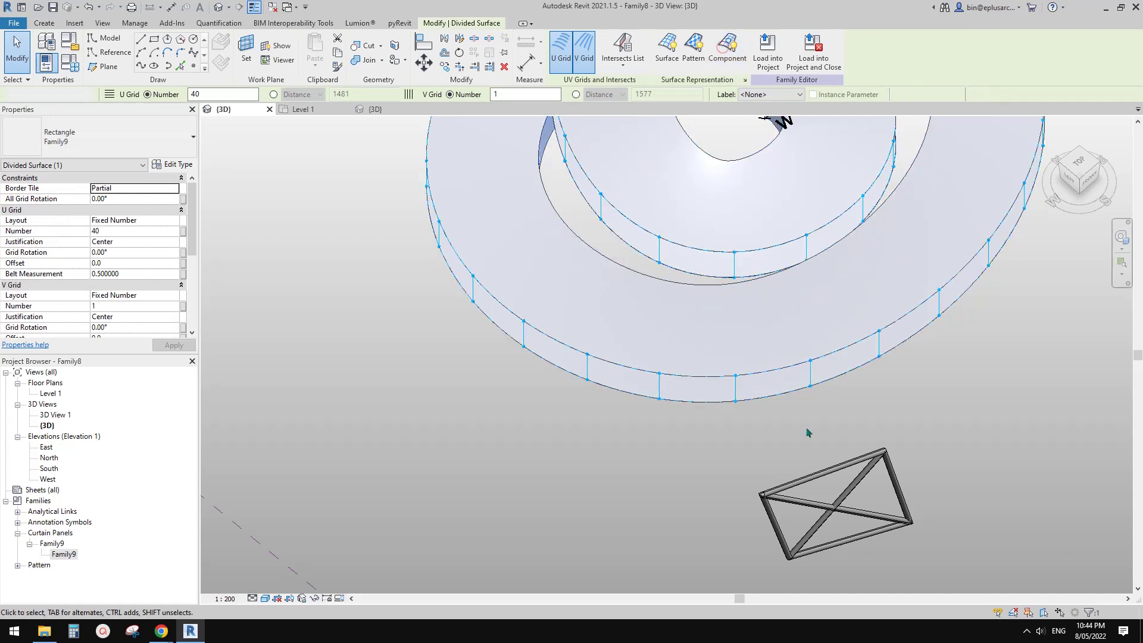
pyautogui.press('Escape')
# - Turn on the surface display of the inner divided wall with its grid nodes
pyautogui.scroll(-1, 567, 224)
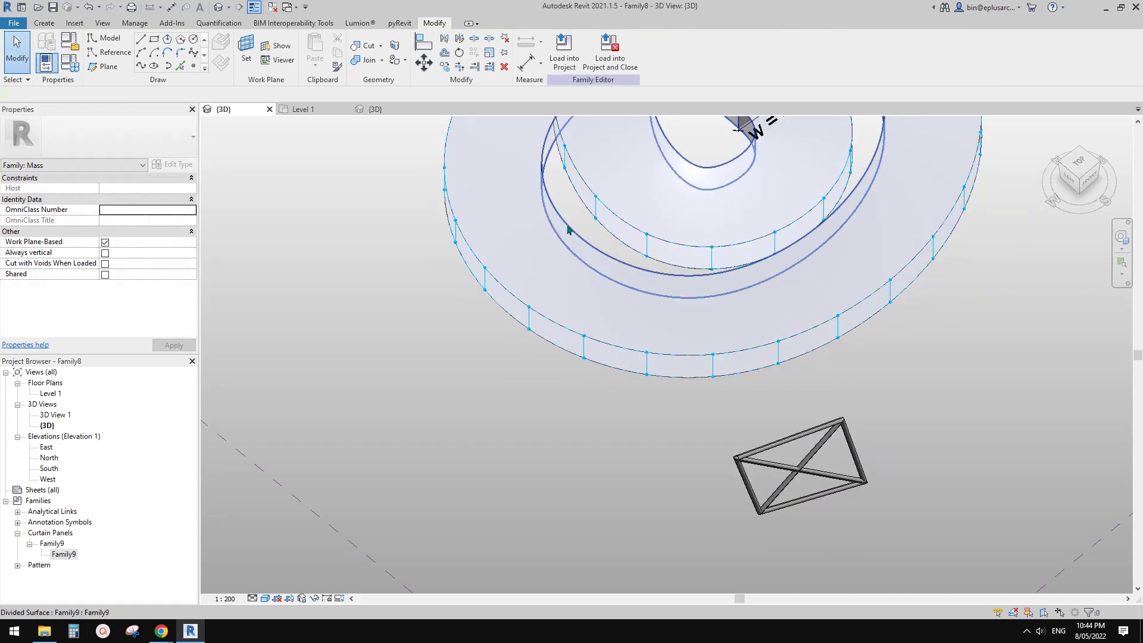
pyautogui.click(567, 226)
pyautogui.moveTo(617, 140); pyautogui.dragTo(633, 181, button='middle')
pyautogui.click(667, 51)
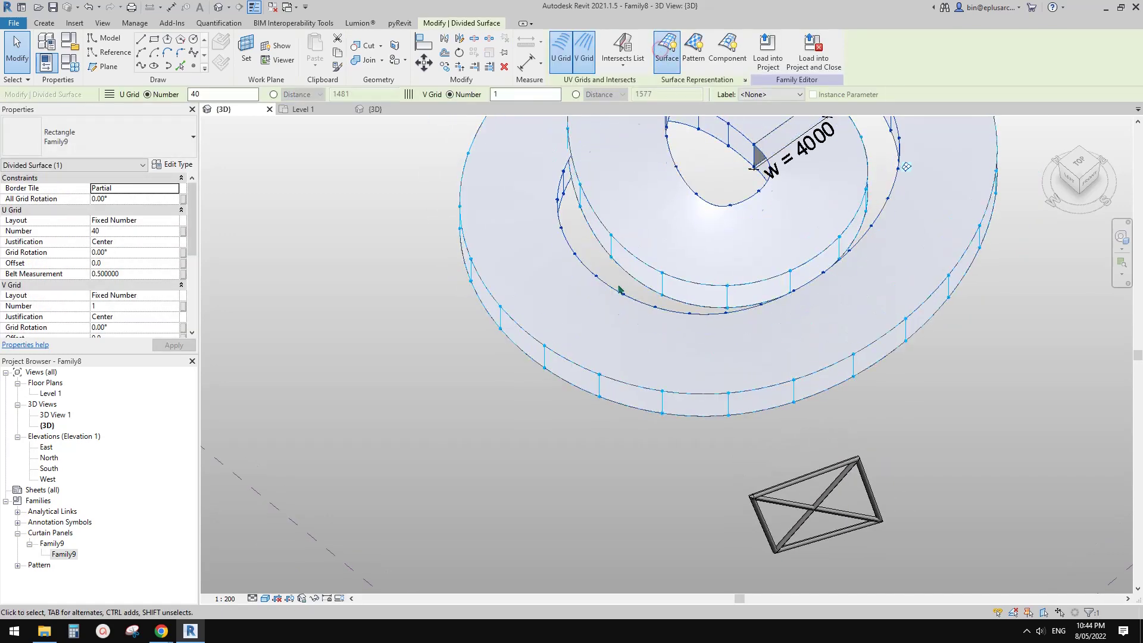
# - Place a Family9 panel across the ring's top face, spanning two adjacent outer wall nodes and two adjacent inner wall nodes
pyautogui.keyDown('shift'); pyautogui.moveTo(684, 309); pyautogui.dragTo(712, 321, button='middle'); pyautogui.keyUp('shift')
pyautogui.click(788, 442)
pyautogui.scroll(1, 709, 322)
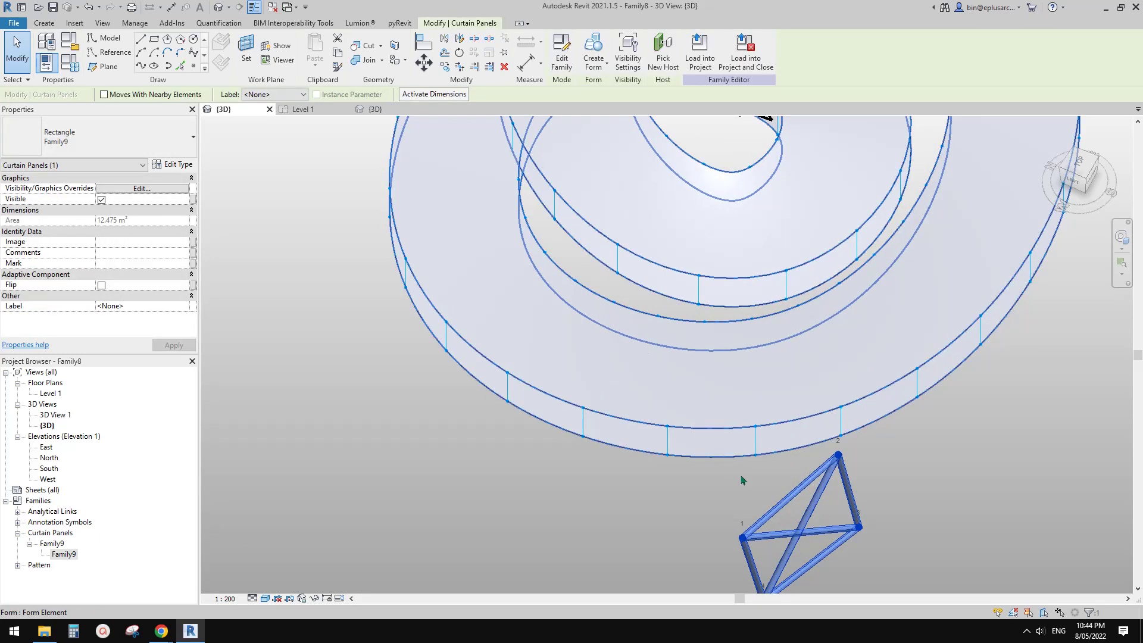
pyautogui.press('Escape')
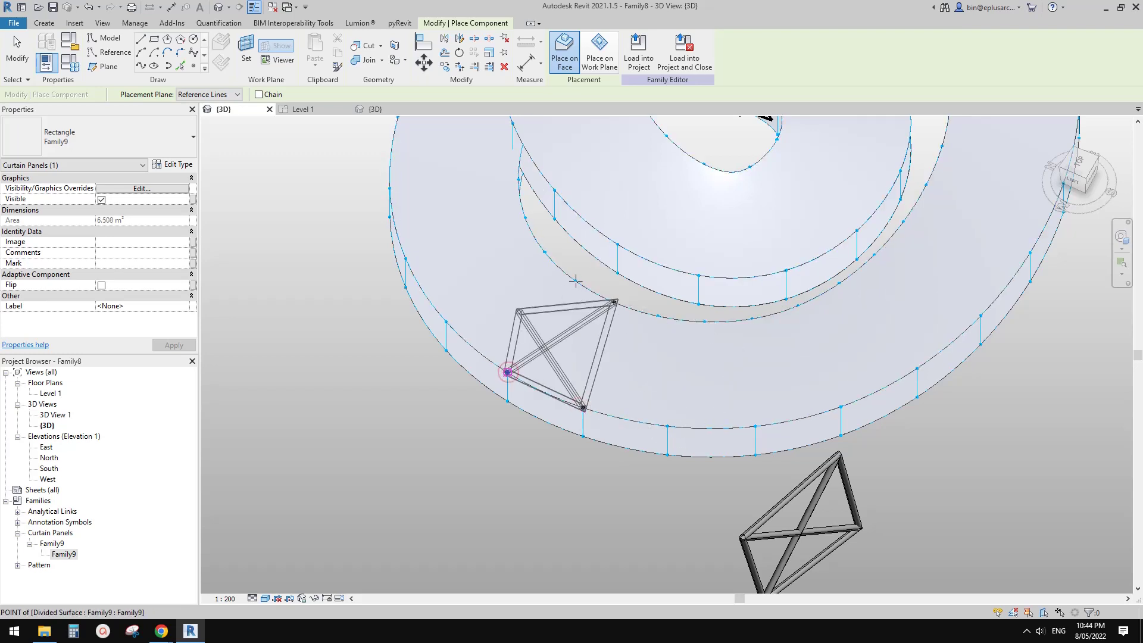
pyautogui.click(645, 332)
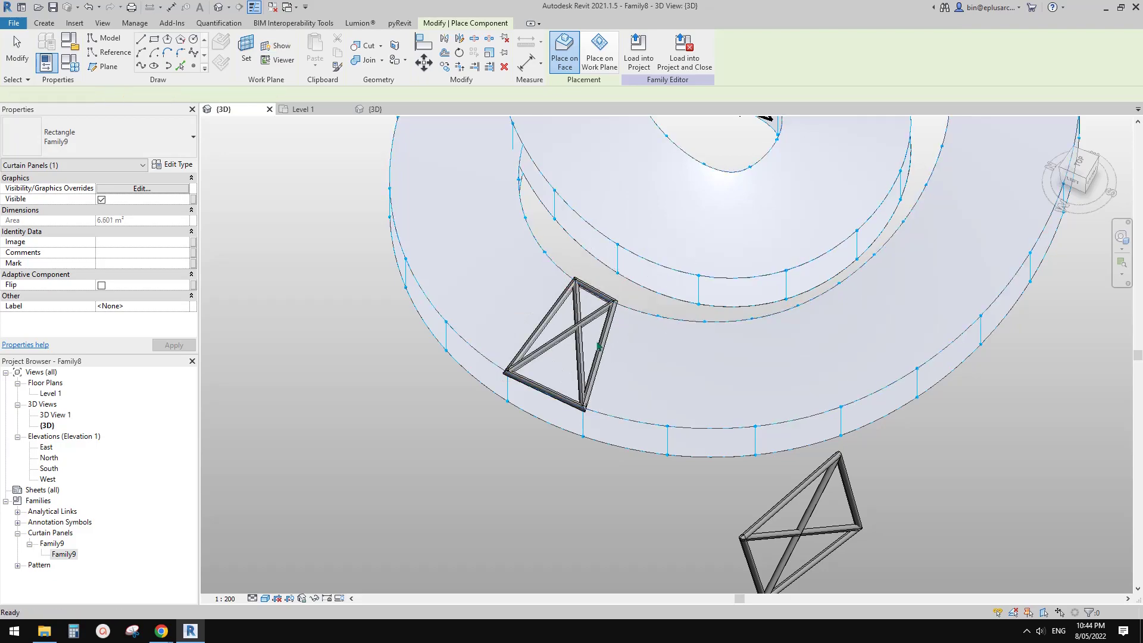
pyautogui.press('Escape')
# - Repeat the top-face panel along the divided walls' nodes all around the ring
pyautogui.keyDown('shift'); pyautogui.moveTo(644, 332); pyautogui.dragTo(670, 285, button='middle'); pyautogui.keyUp('shift')
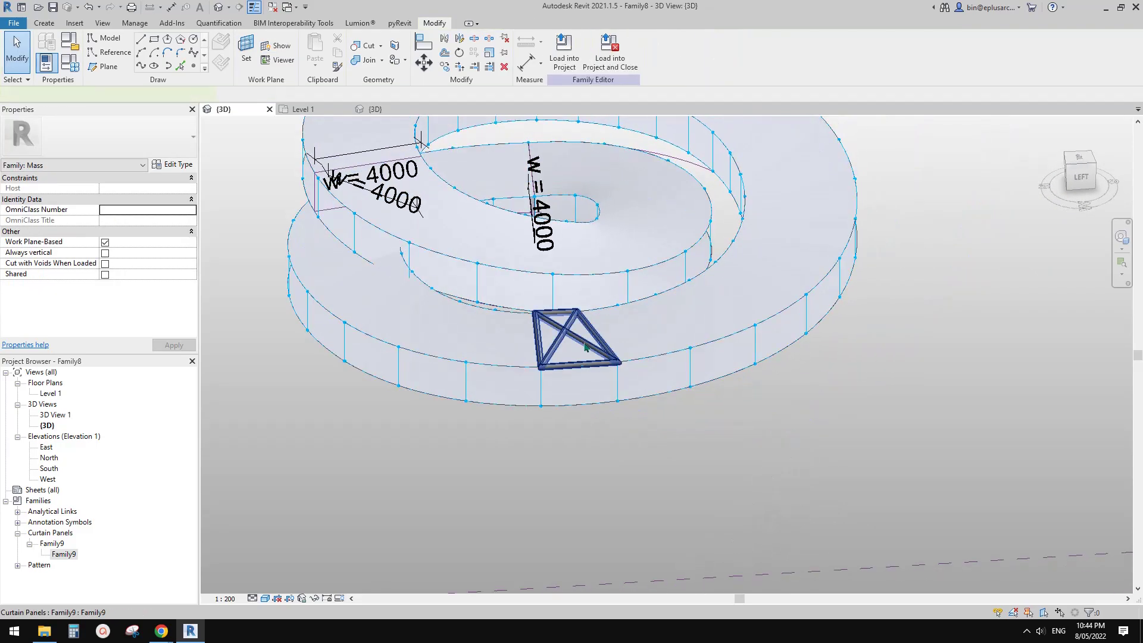
pyautogui.click(592, 348)
pyautogui.keyDown('shift'); pyautogui.moveTo(592, 347); pyautogui.dragTo(608, 225, button='middle'); pyautogui.keyUp('shift')
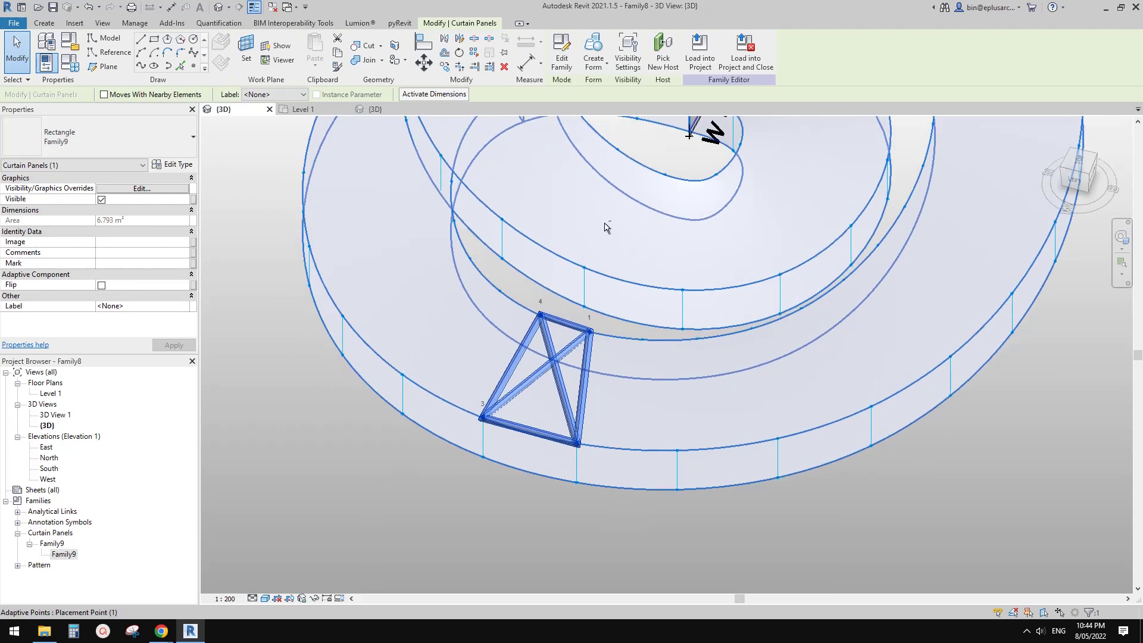
pyautogui.click(474, 54)
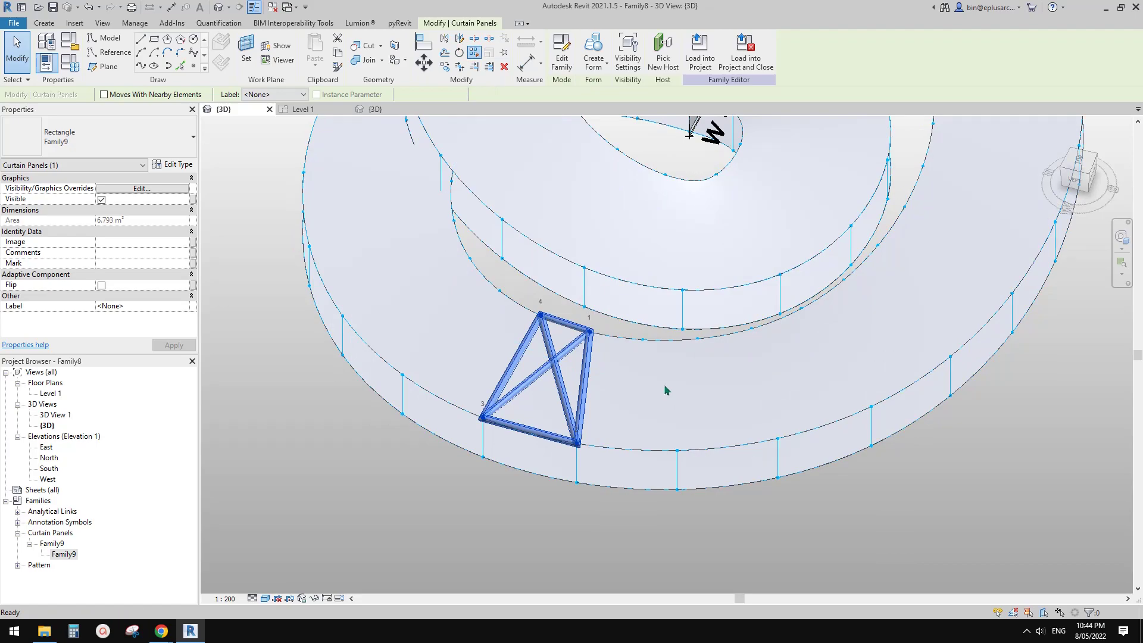
pyautogui.scroll(-4, 658, 400)
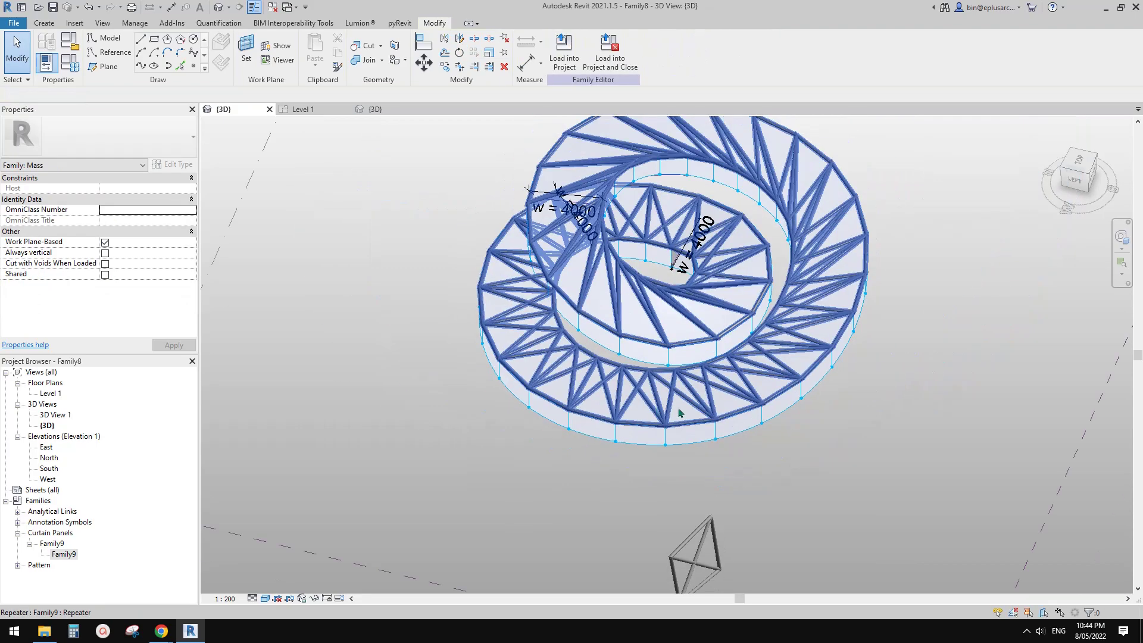
pyautogui.keyDown('shift'); pyautogui.moveTo(678, 410); pyautogui.dragTo(744, 475, button='middle'); pyautogui.keyUp('shift')
pyautogui.scroll(2, 737, 328)
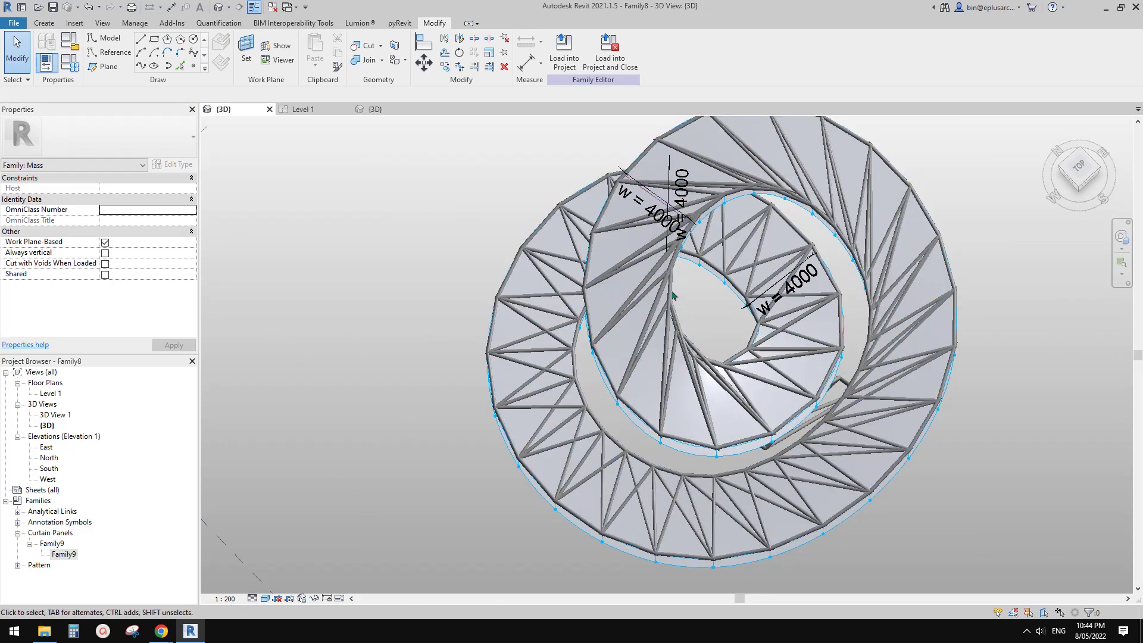
pyautogui.keyDown('shift'); pyautogui.moveTo(696, 363); pyautogui.dragTo(775, 323, button='middle'); pyautogui.keyUp('shift')
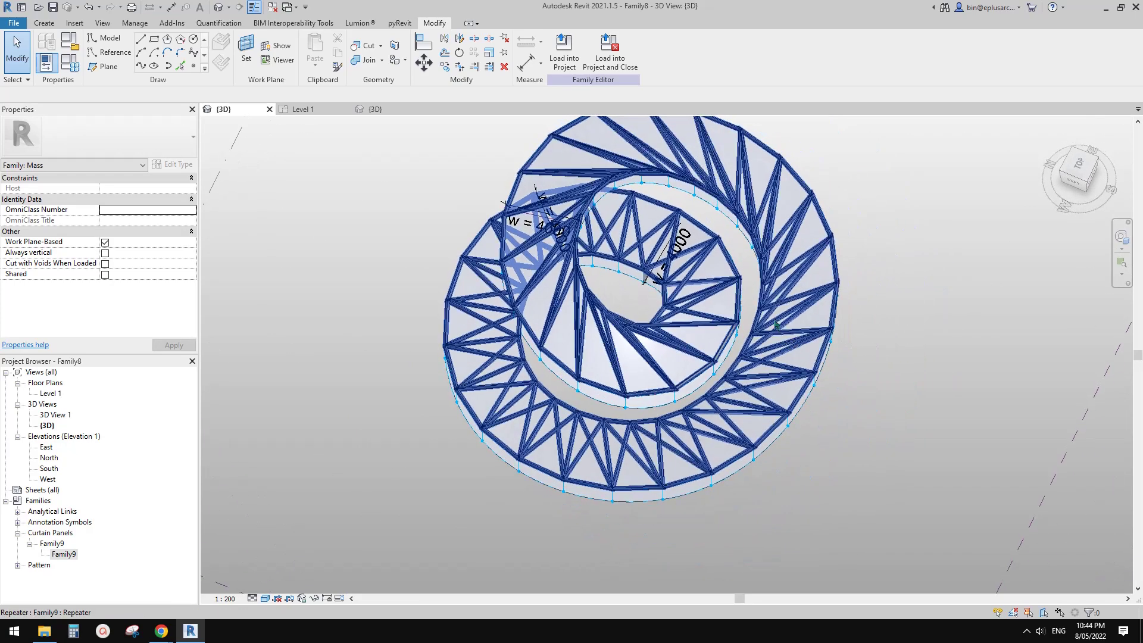
# - Delete the freestanding cross-braced panel in front of the ring
pyautogui.click(714, 223)
pyautogui.keyDown('shift'); pyautogui.moveTo(689, 199); pyautogui.dragTo(649, 194, button='middle'); pyautogui.keyUp('shift')
pyautogui.scroll(-1, 682, 250)
pyautogui.click(764, 287)
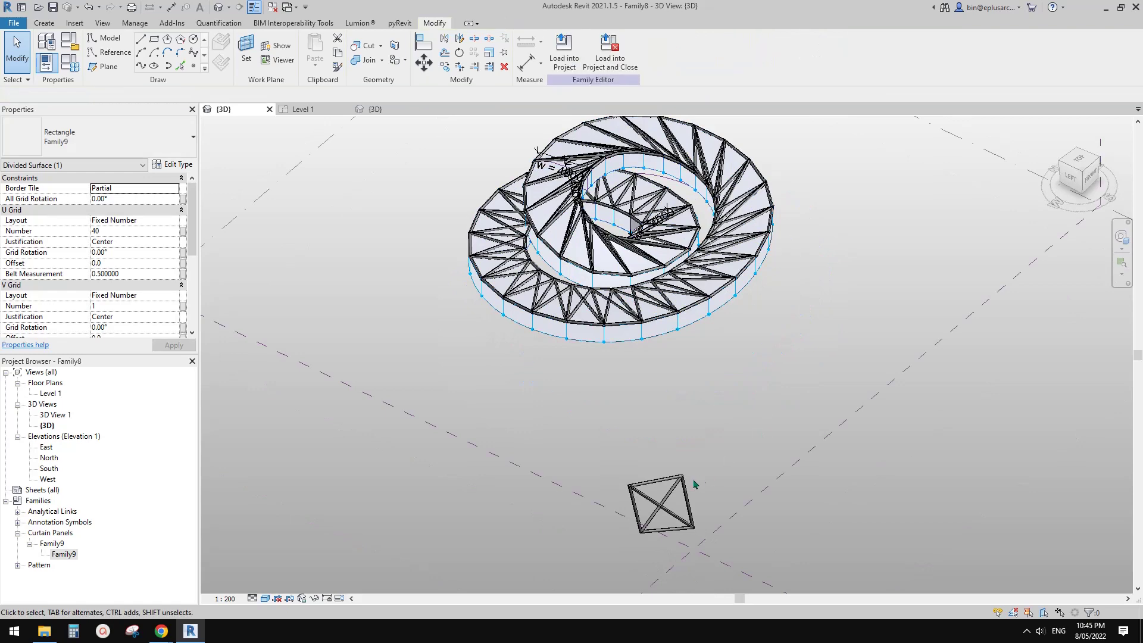
pyautogui.click(680, 478)
pyautogui.moveTo(694, 442); pyautogui.dragTo(721, 445, button='middle')
pyautogui.click(758, 361)
pyautogui.scroll(1, 758, 362)
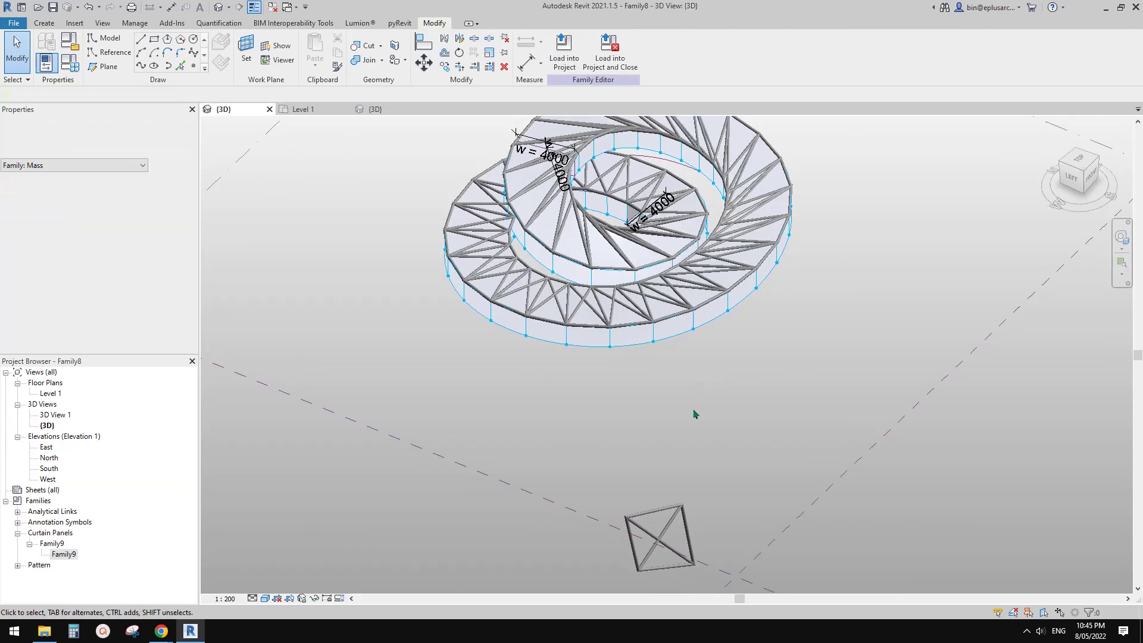
pyautogui.click(682, 504)
pyautogui.press('Delete')
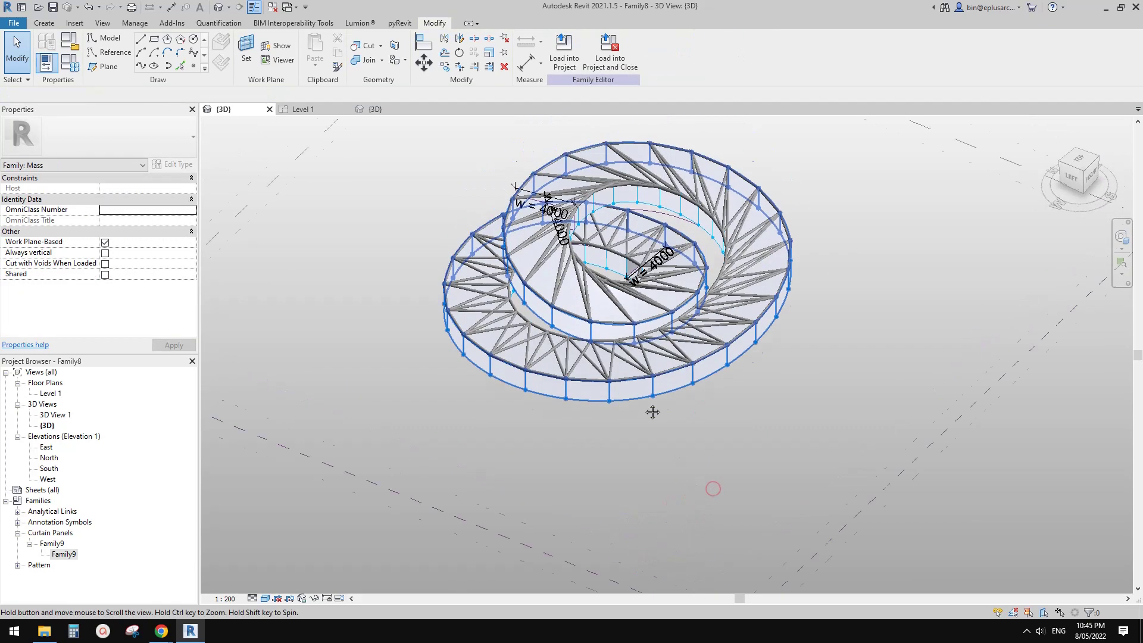
# - Restore the display of the panel components on the outer and inner divided walls
pyautogui.scroll(2, 649, 321)
pyautogui.click(539, 327)
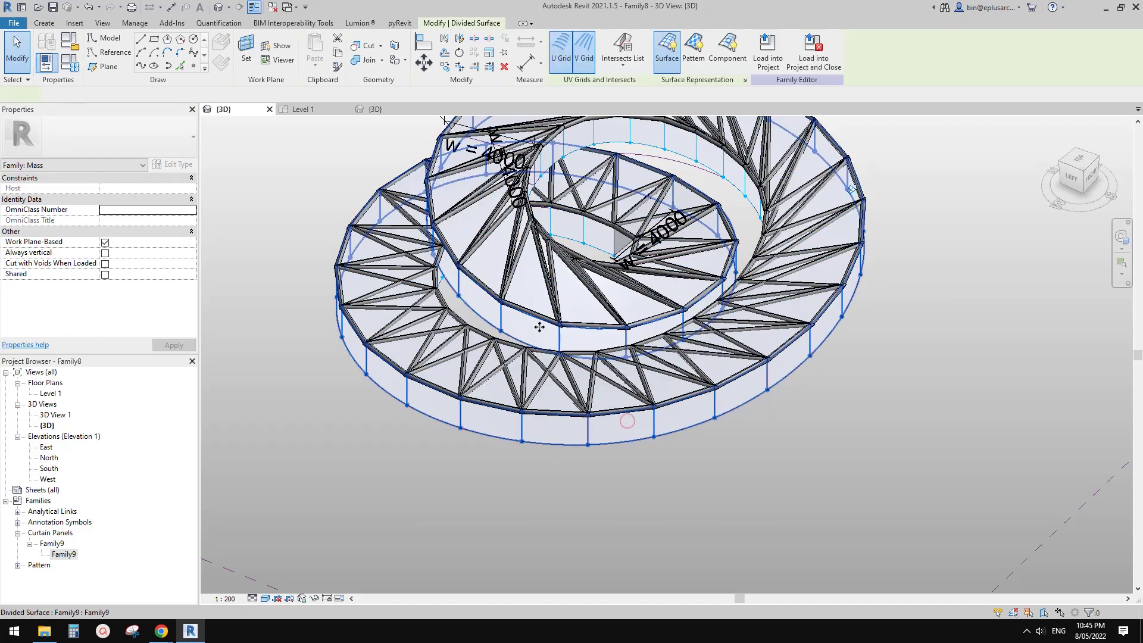
pyautogui.click(723, 51)
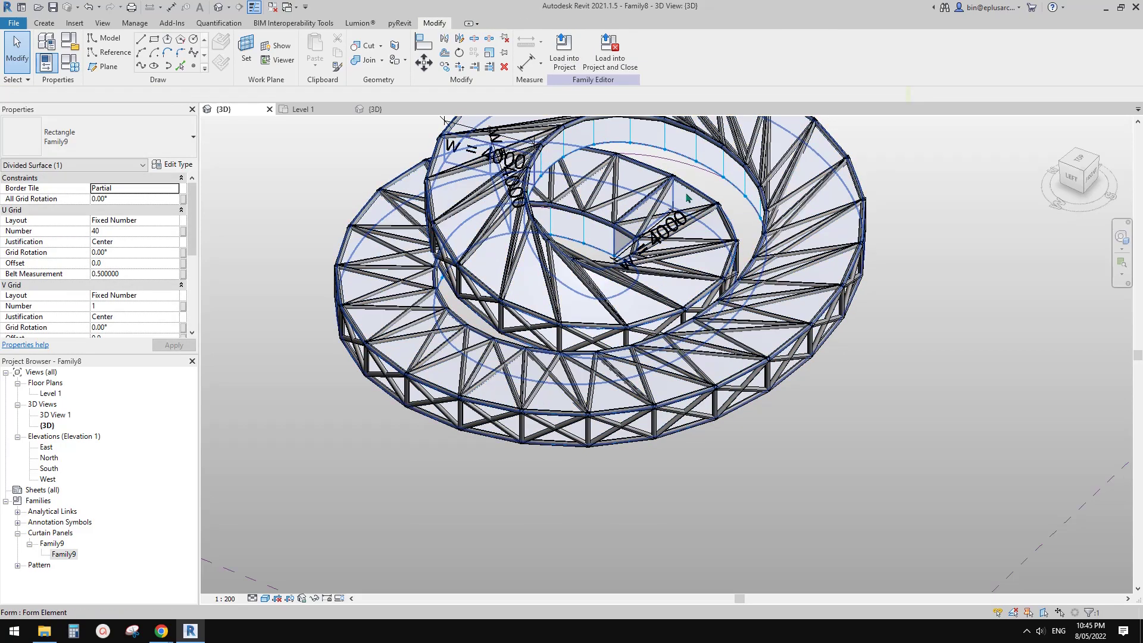
pyautogui.click(821, 216)
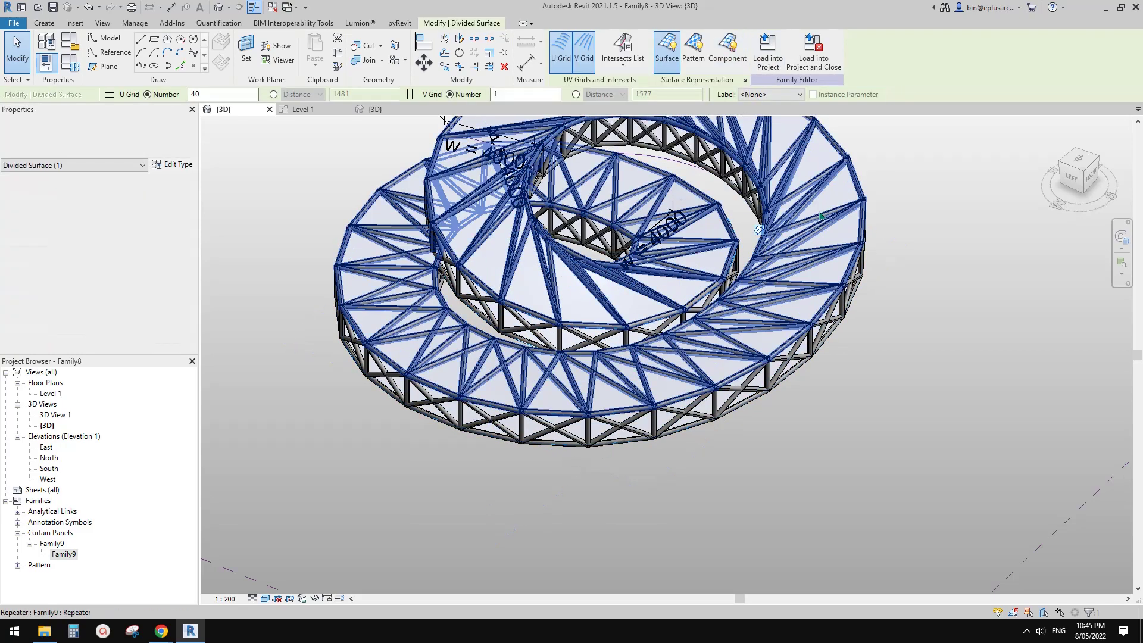
# - Examine the tubular framing on the ring's top face and walls from the back and from farther away
pyautogui.scroll(-2, 846, 247)
pyautogui.keyDown('shift'); pyautogui.moveTo(896, 325); pyautogui.dragTo(929, 334, button='middle'); pyautogui.keyUp('shift')
pyautogui.scroll(2, 893, 333)
pyautogui.keyDown('shift'); pyautogui.moveTo(834, 357); pyautogui.dragTo(893, 369, button='middle'); pyautogui.keyUp('shift')
pyautogui.press('Escape')
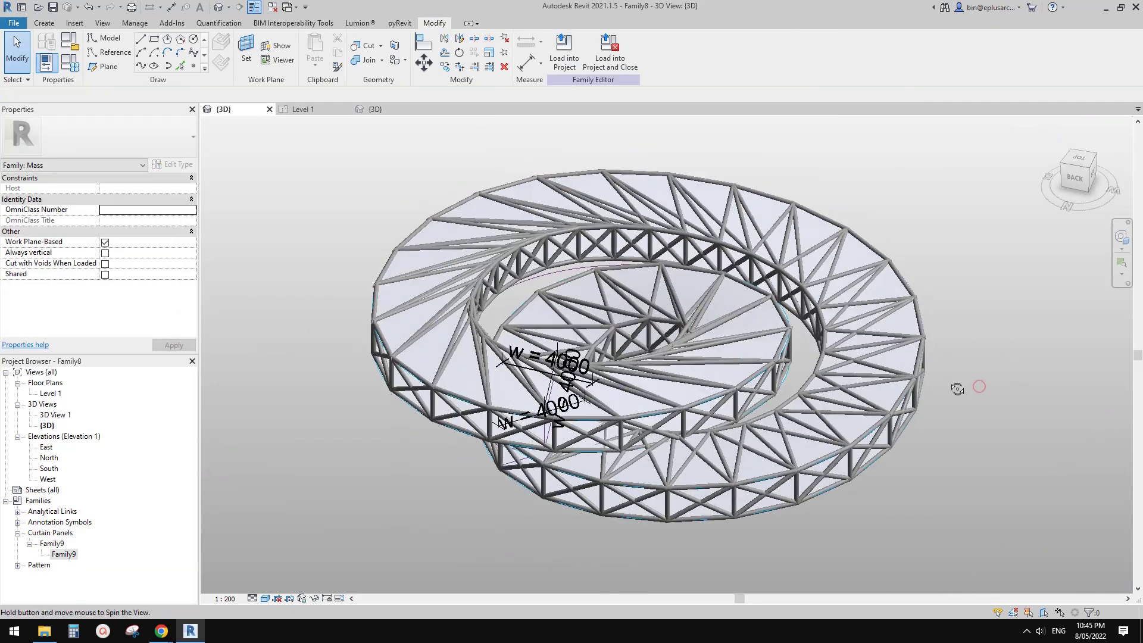
pyautogui.moveTo(952, 386); pyautogui.dragTo(932, 395, button='middle')
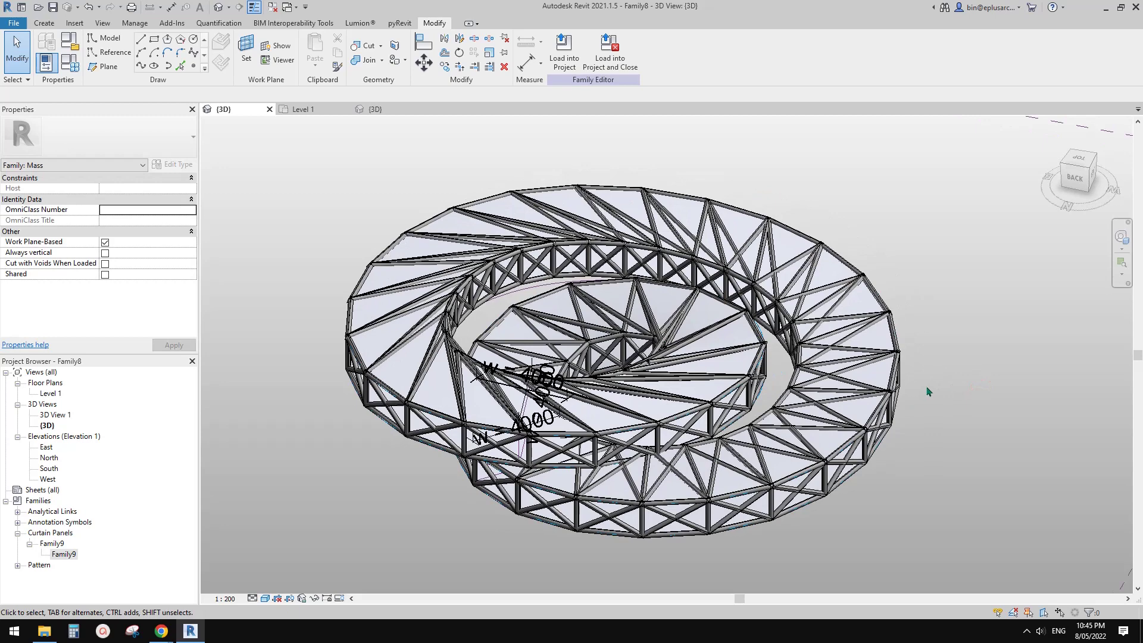
pyautogui.scroll(-3, 922, 390)
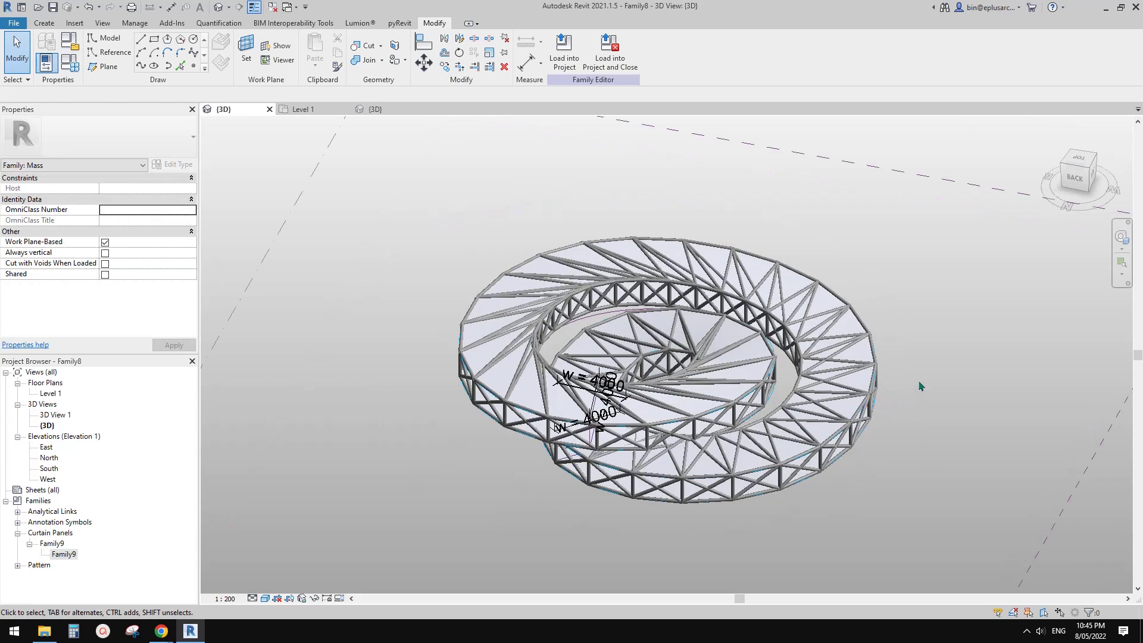